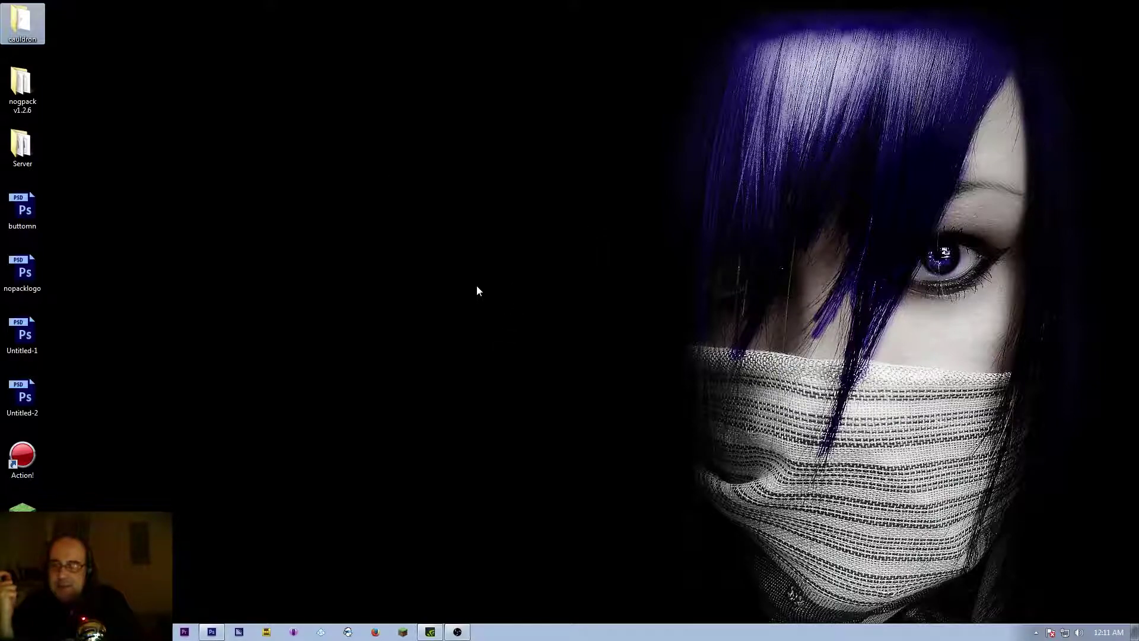
Step: Close the Untitled-1-Recovered document without saving and collapse the Properties panel
left_click(212, 632)
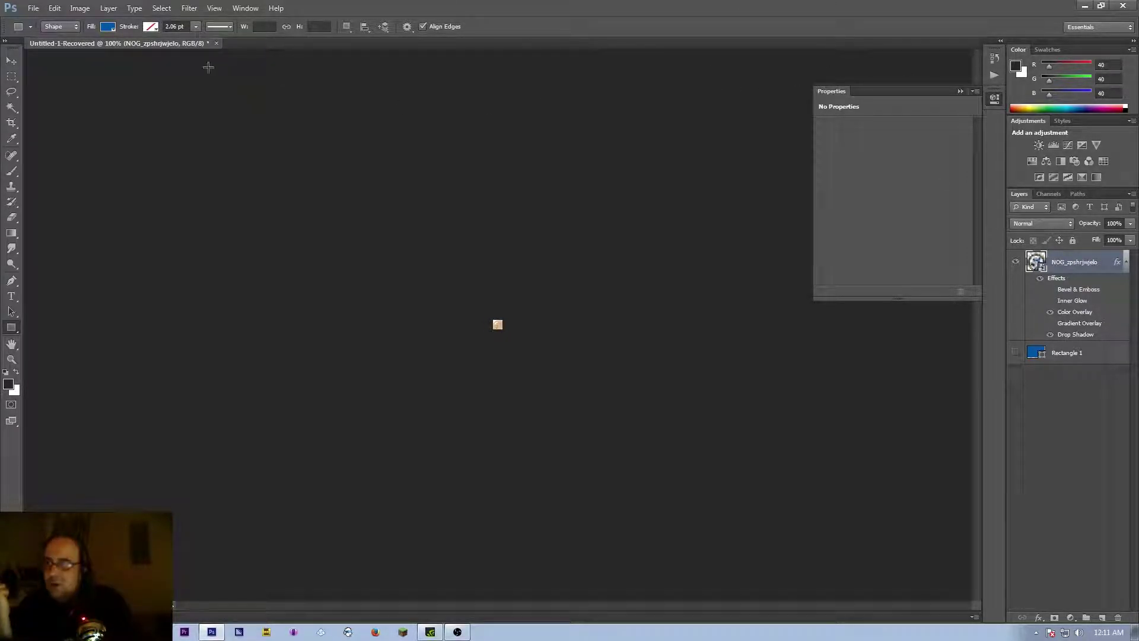
left_click(216, 43)
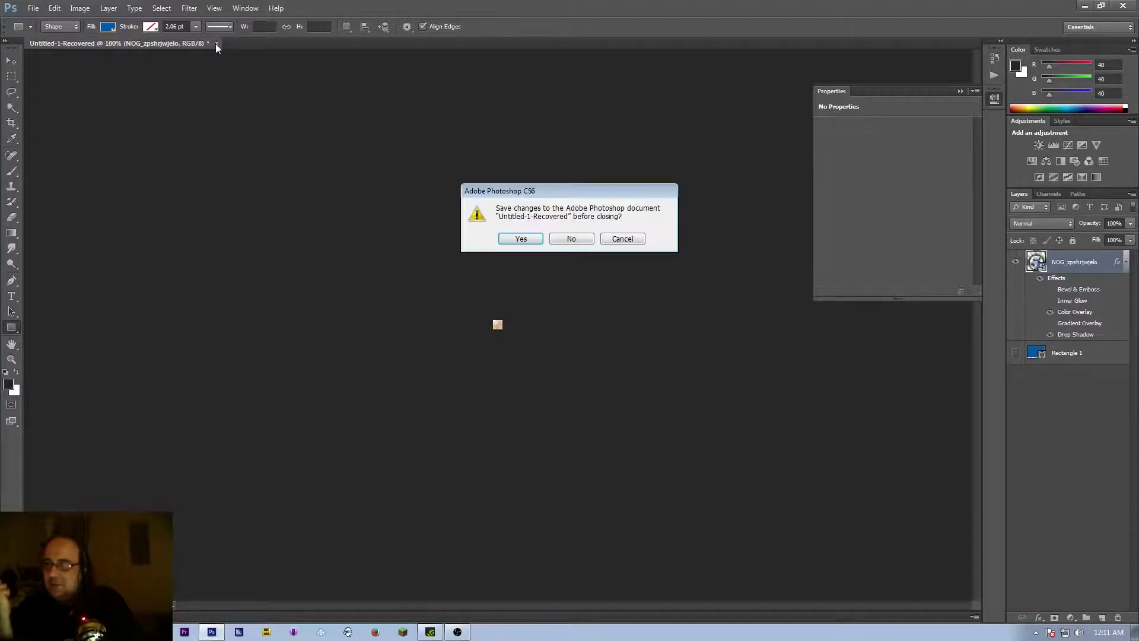
left_click(569, 240)
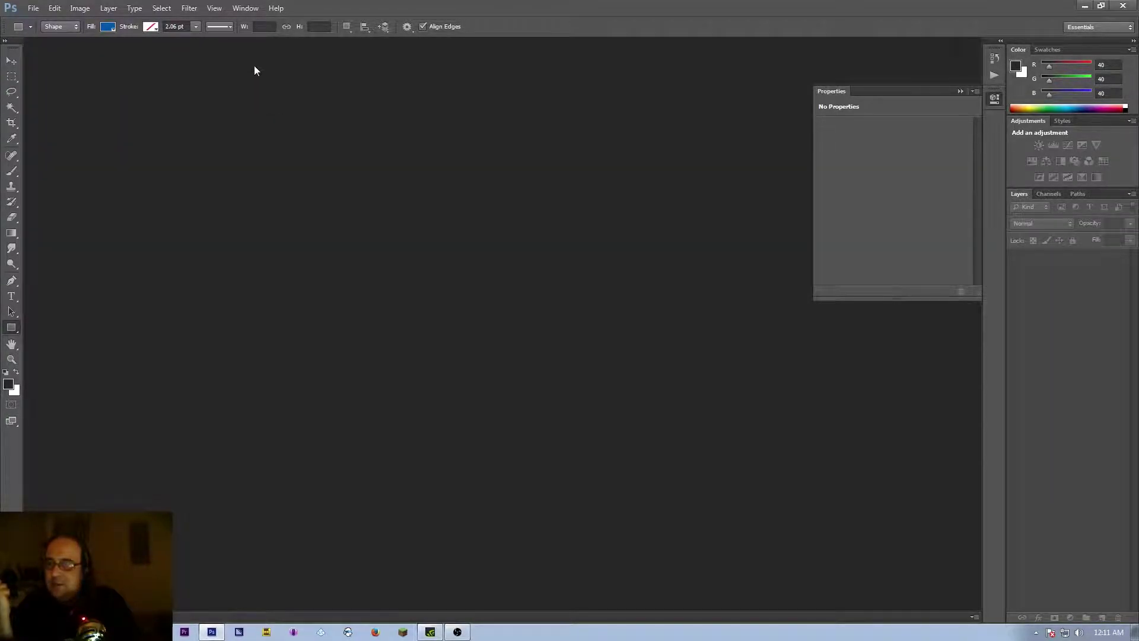
left_click(961, 91)
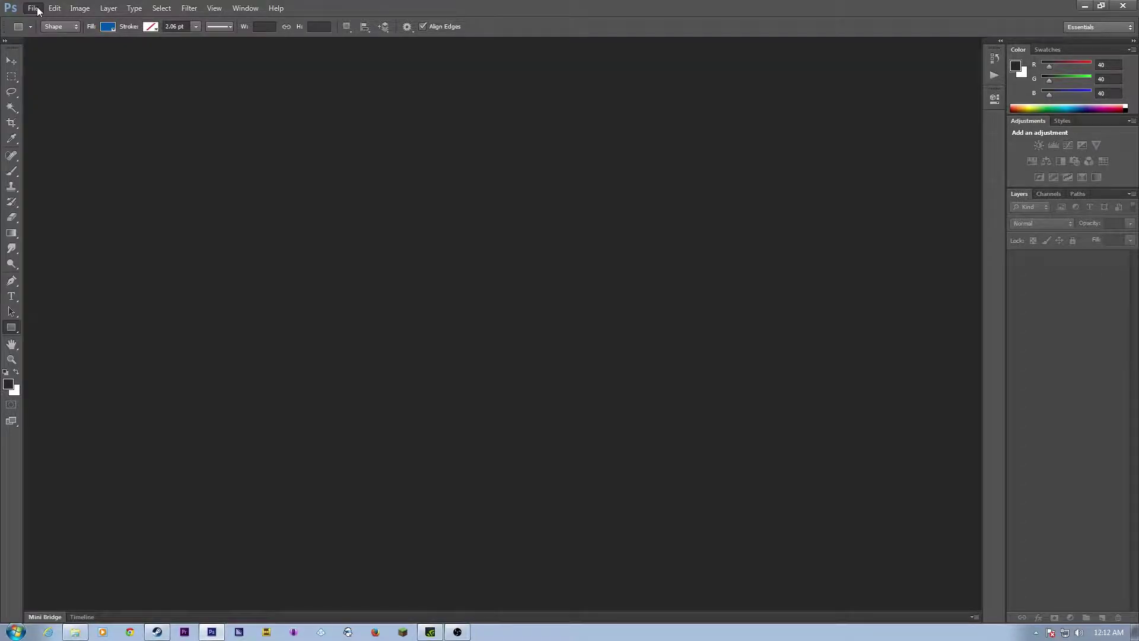
left_click(38, 10)
Step: Create a new transparent document named 'overlya tuorial' at 1920×1080 pixels
left_click(47, 19)
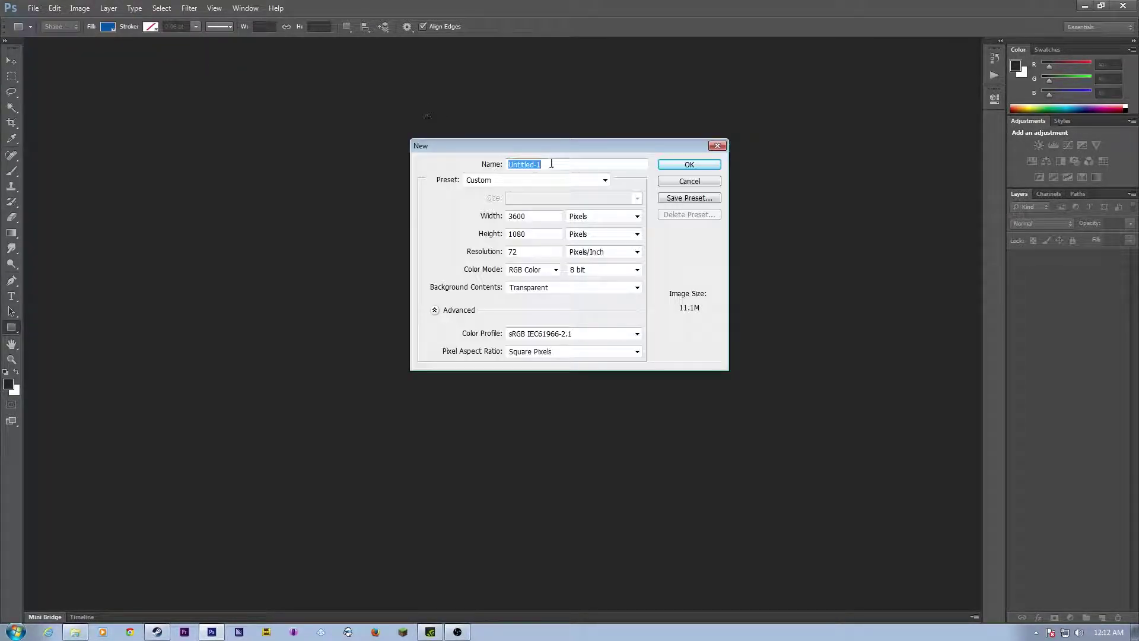
type("overlya tuorial")
double_click(557, 216)
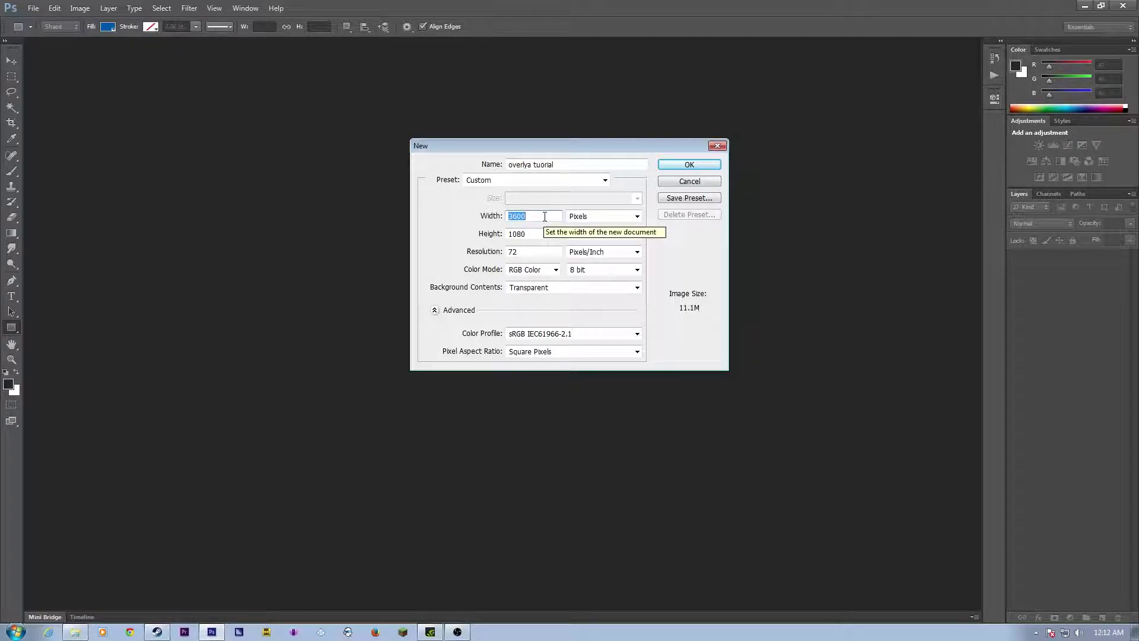
type("1920")
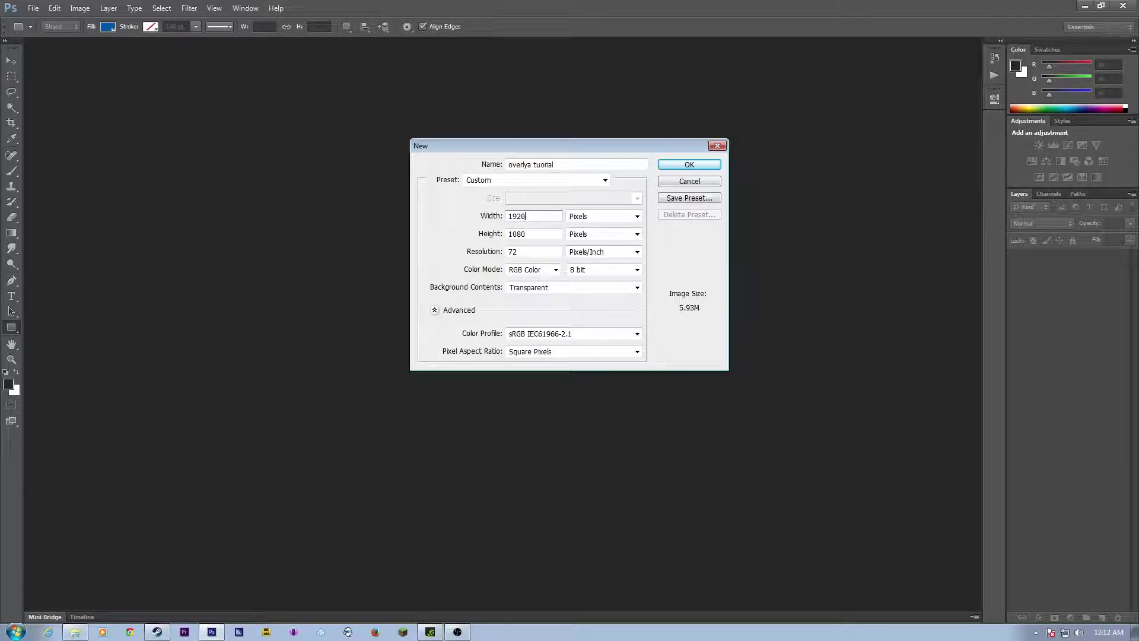
left_click(539, 234)
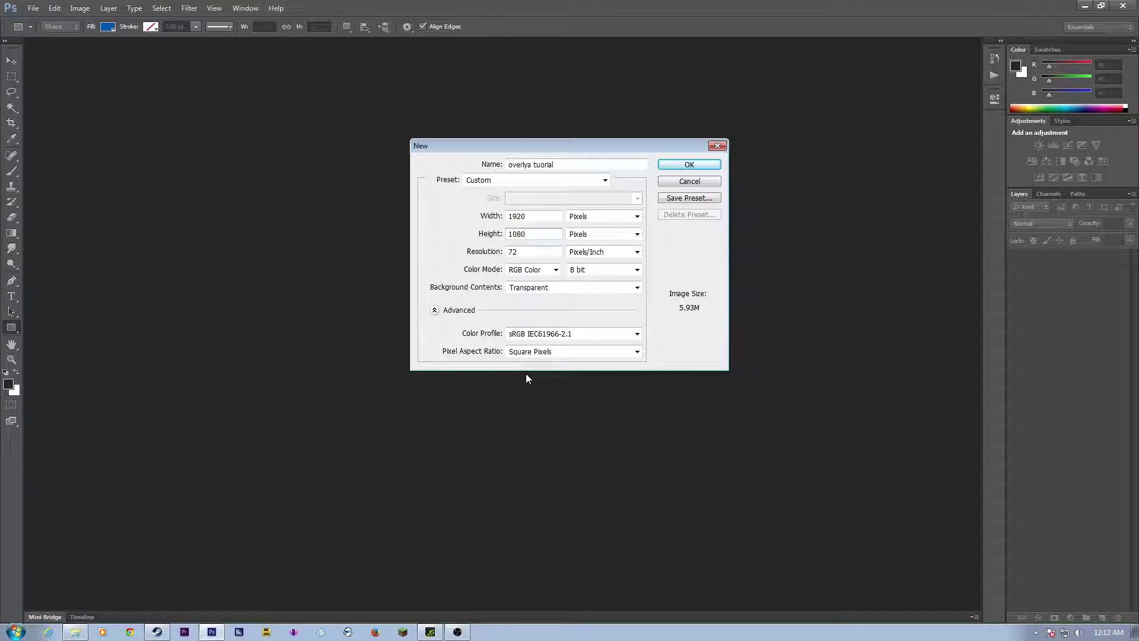
left_click(696, 165)
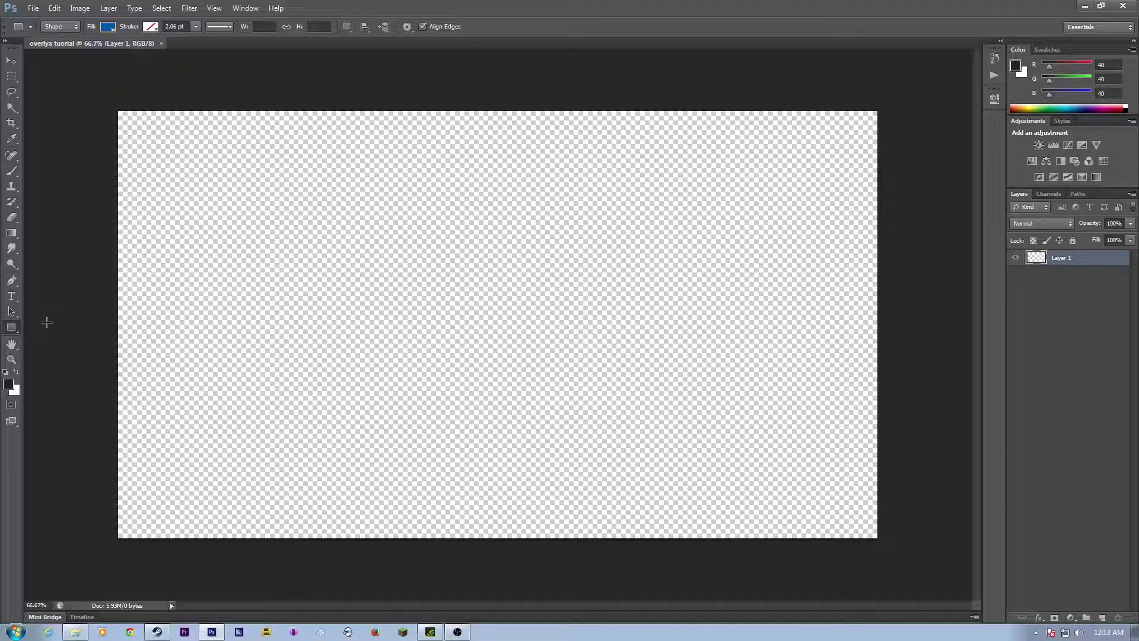
Step: Draw a trial blue rectangle across the top, then close the document without saving
left_click(15, 333)
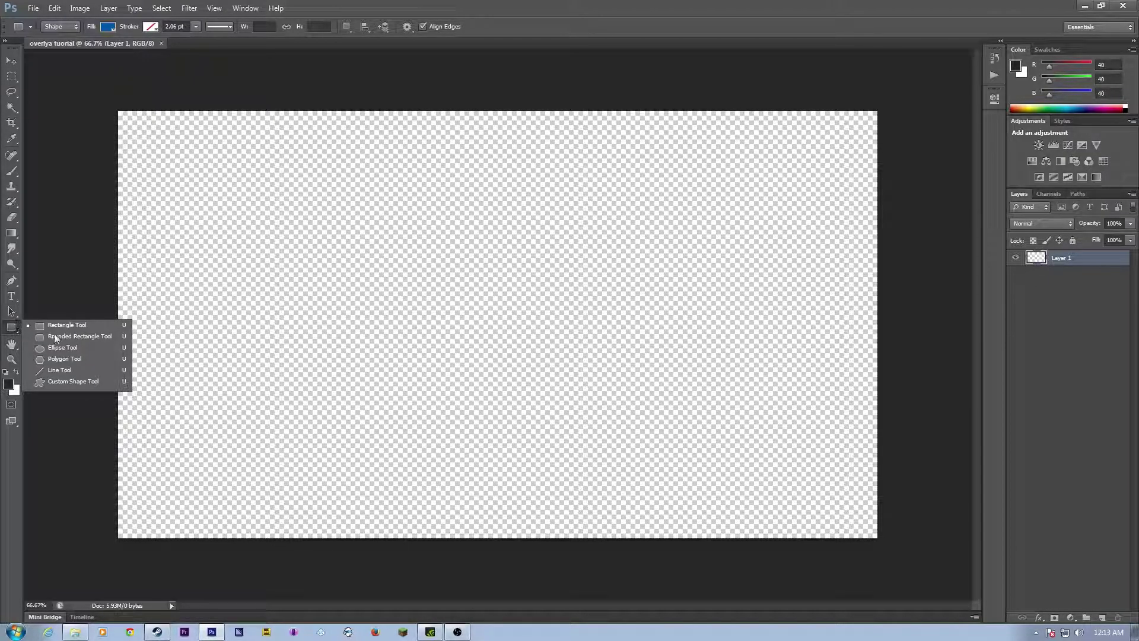
left_click(7, 327)
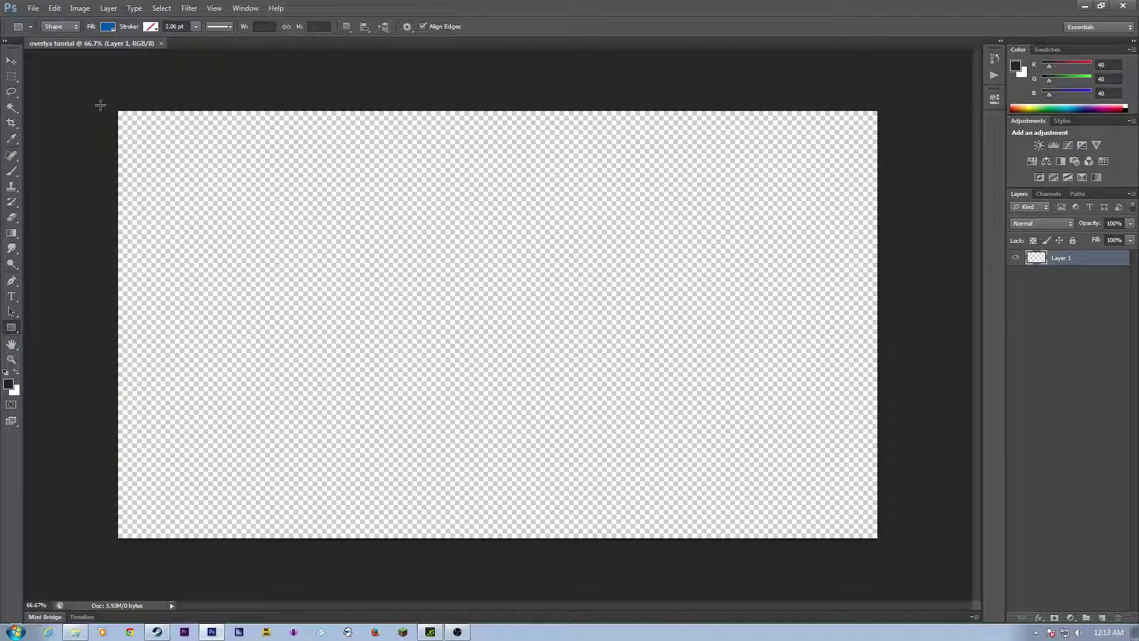
left_click_drag(116, 112, 878, 132)
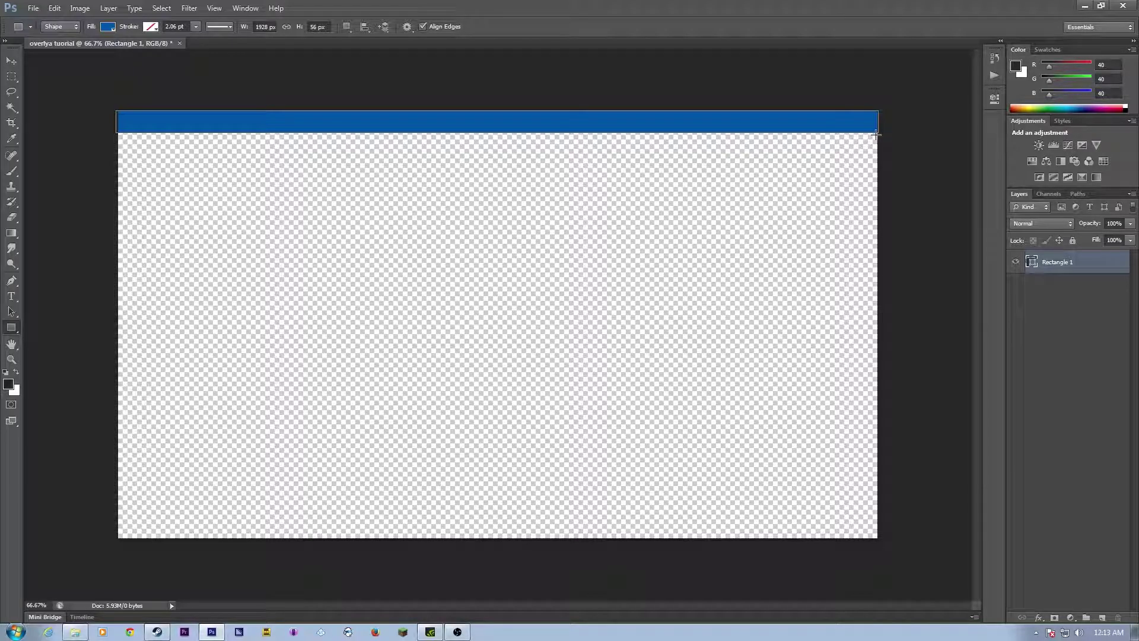
key("Delete")
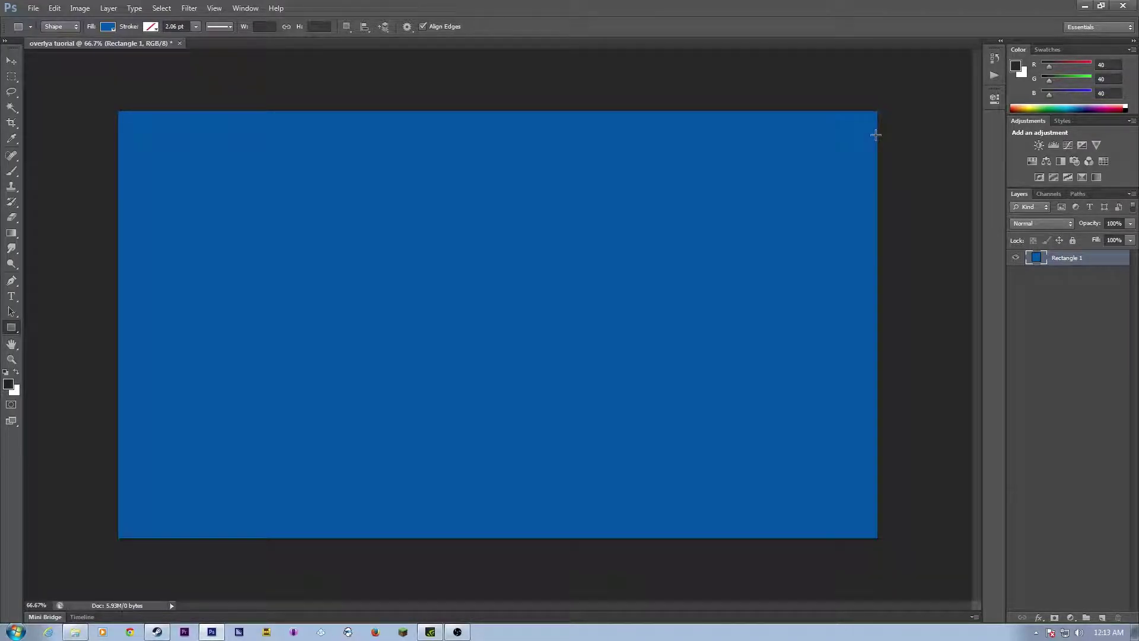
left_click(179, 43)
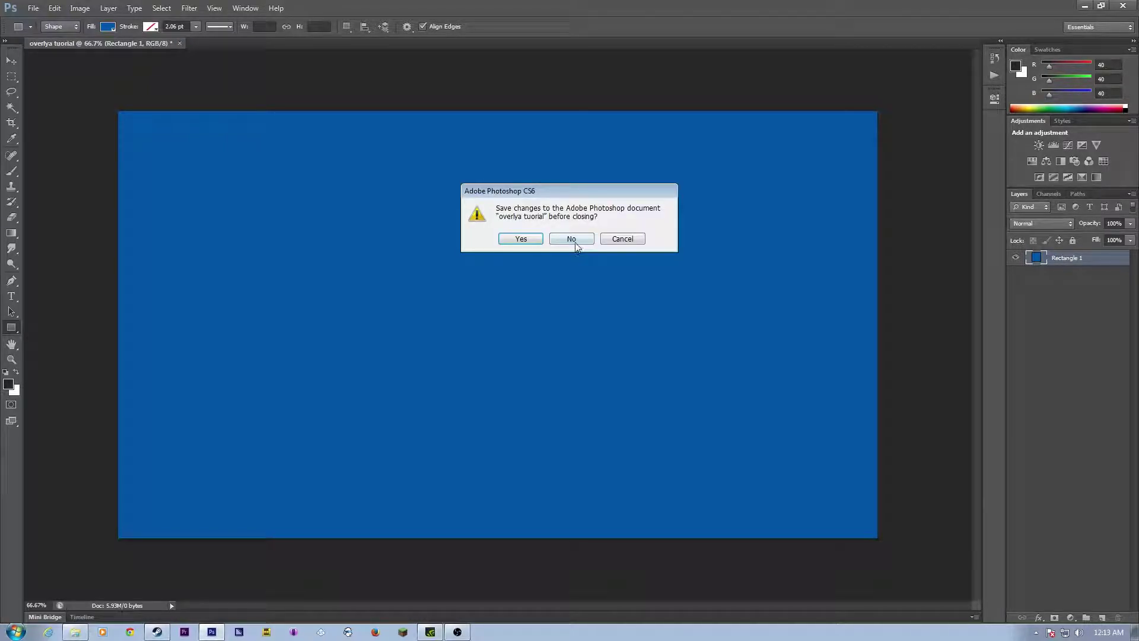
left_click(572, 239)
Step: Create a new Untitled-1 document with the default settings
left_click(33, 8)
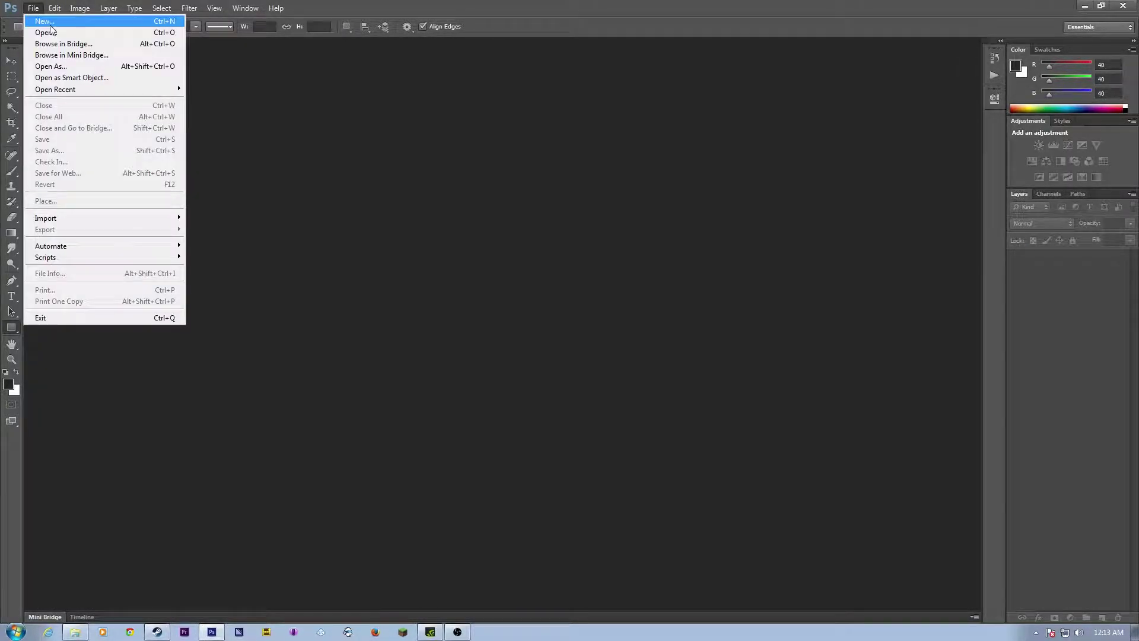
left_click(42, 17)
left_click(703, 166)
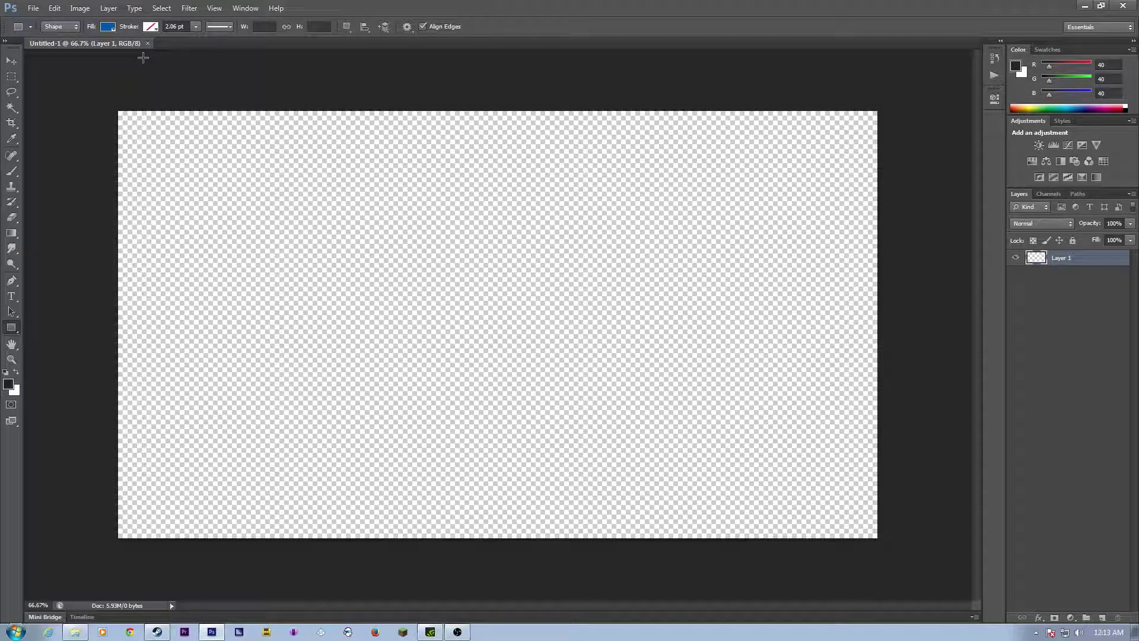
Step: Turn on rulers, drag out a vertical guide, and browse the View and Select menus
left_click(215, 9)
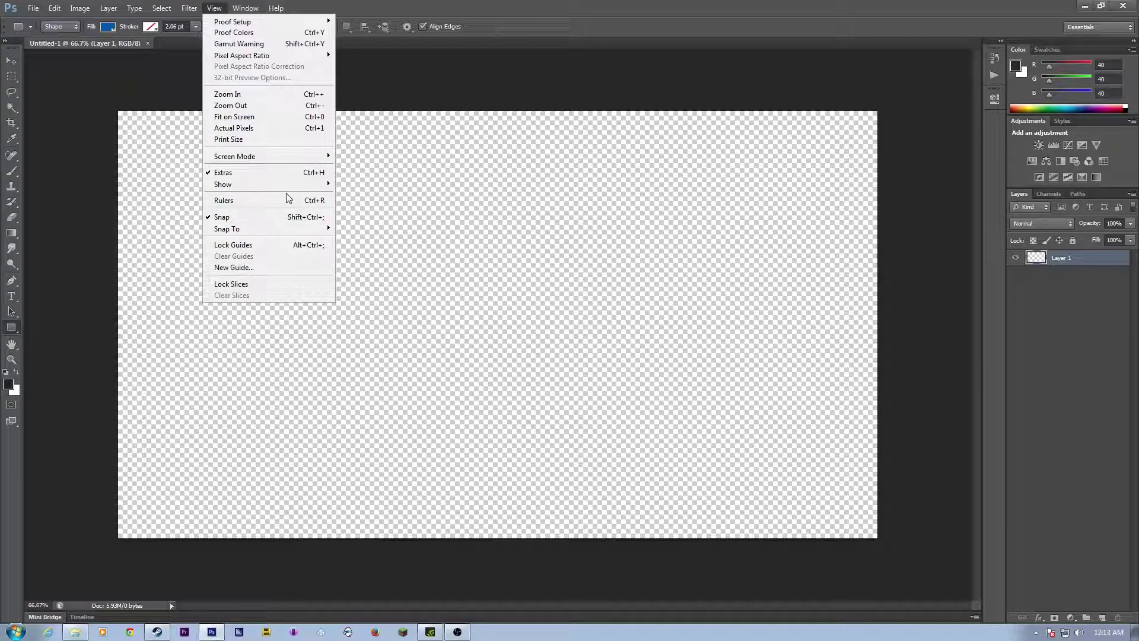
left_click(298, 205)
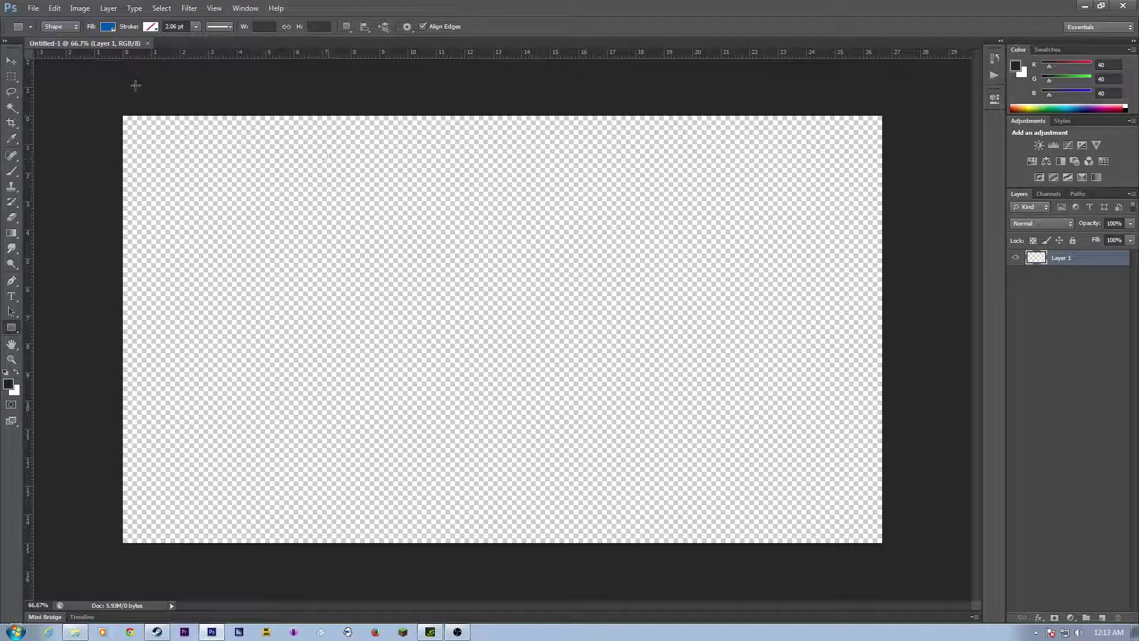
left_click_drag(29, 116, 3, 313)
left_click(214, 9)
mouse_move(276, 229)
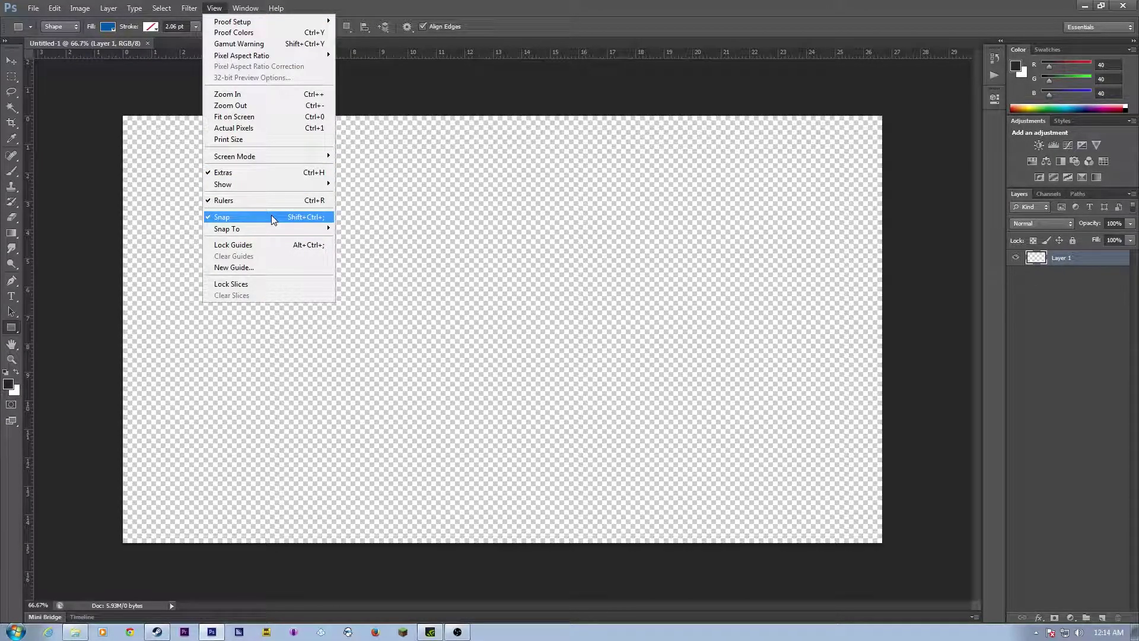
mouse_move(261, 185)
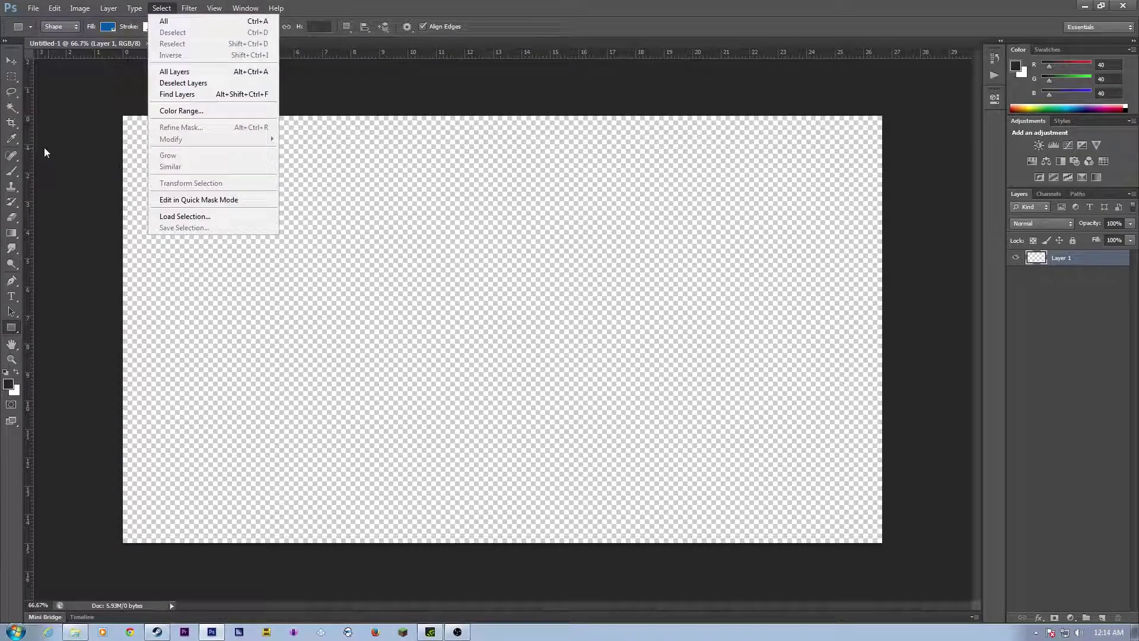
left_click(27, 141)
Step: Add vertical guides at the left, centre and right, plus a horizontal centre guide
left_click_drag(27, 141, 503, 242)
left_click_drag(394, 52, 445, 328)
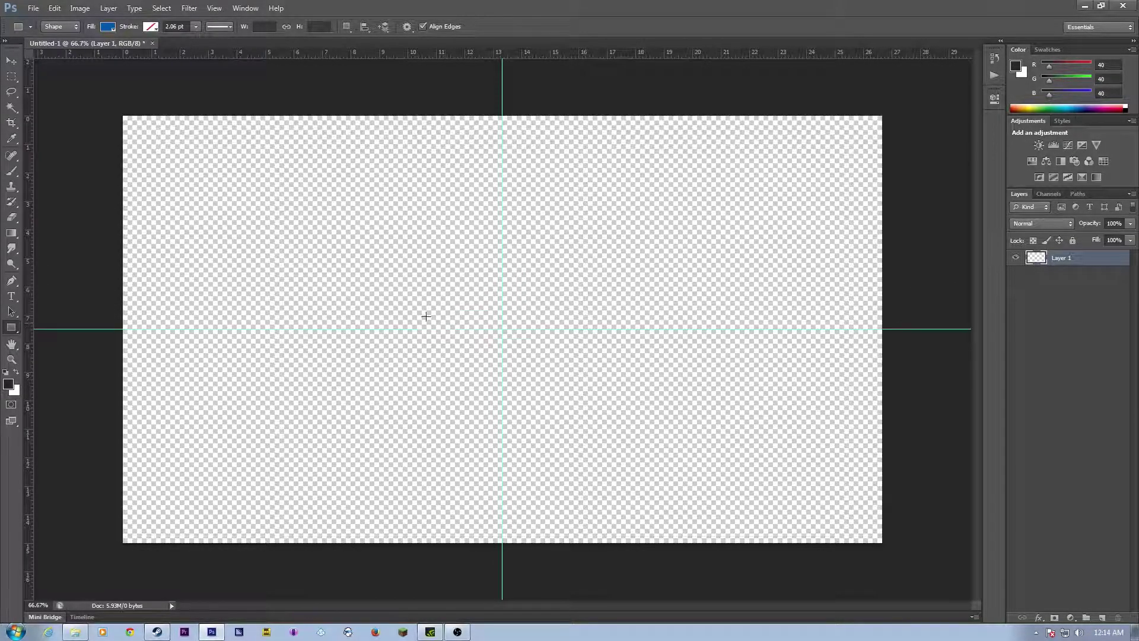
left_click_drag(25, 147, 151, 219)
left_click_drag(27, 145, 857, 220)
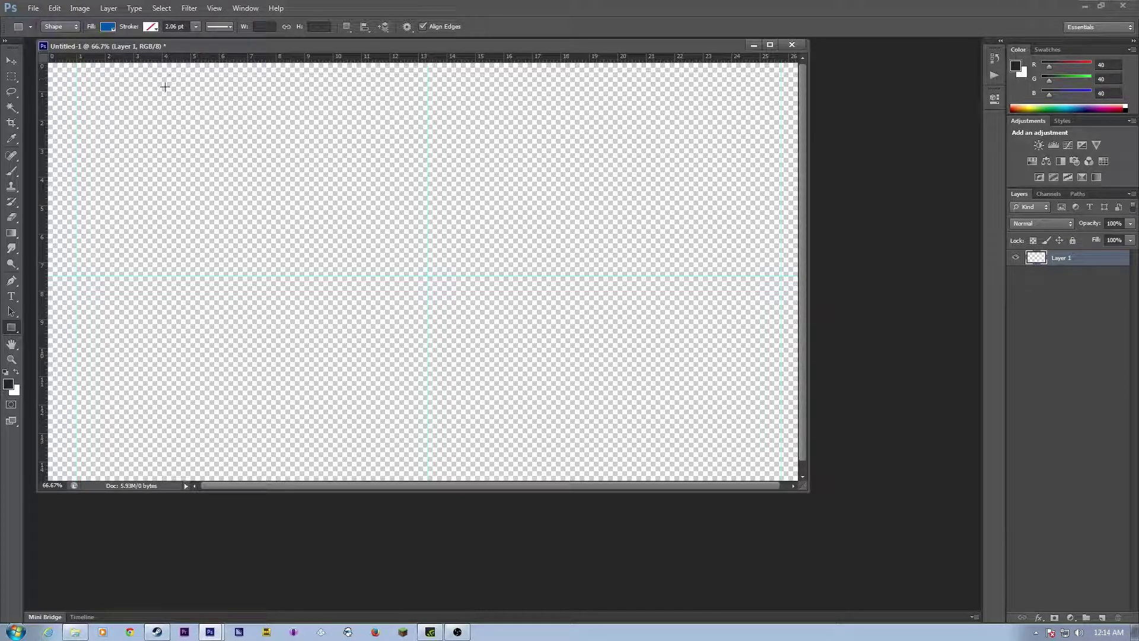
Step: Redock the document window and add horizontal guides near the top and bottom edges
left_click_drag(804, 490, 822, 498)
left_click(782, 44)
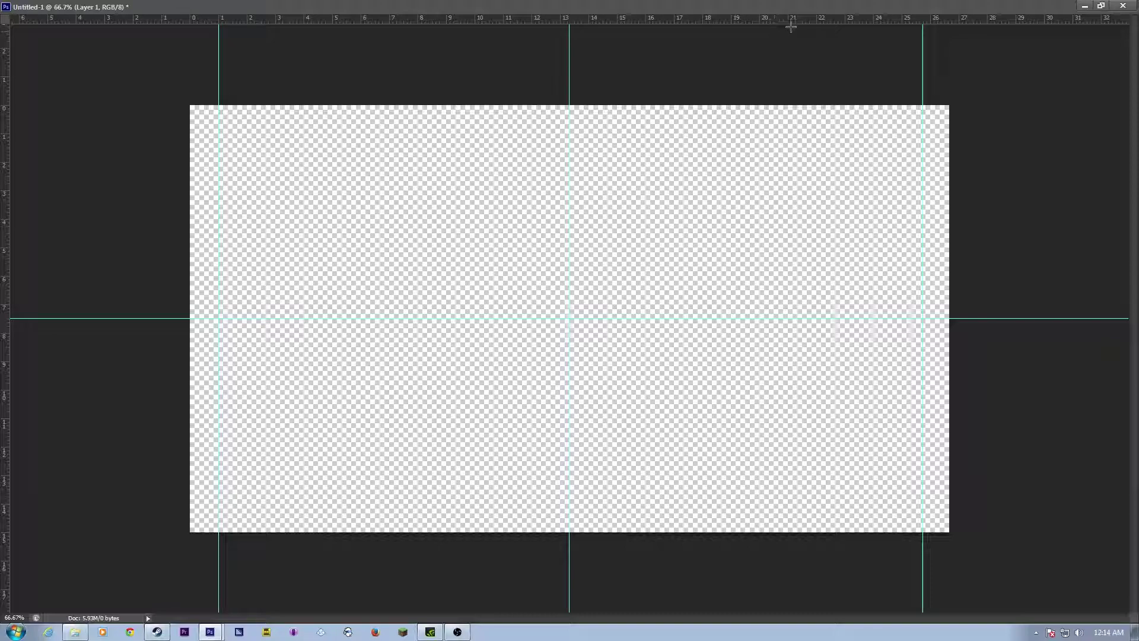
left_click(1101, 5)
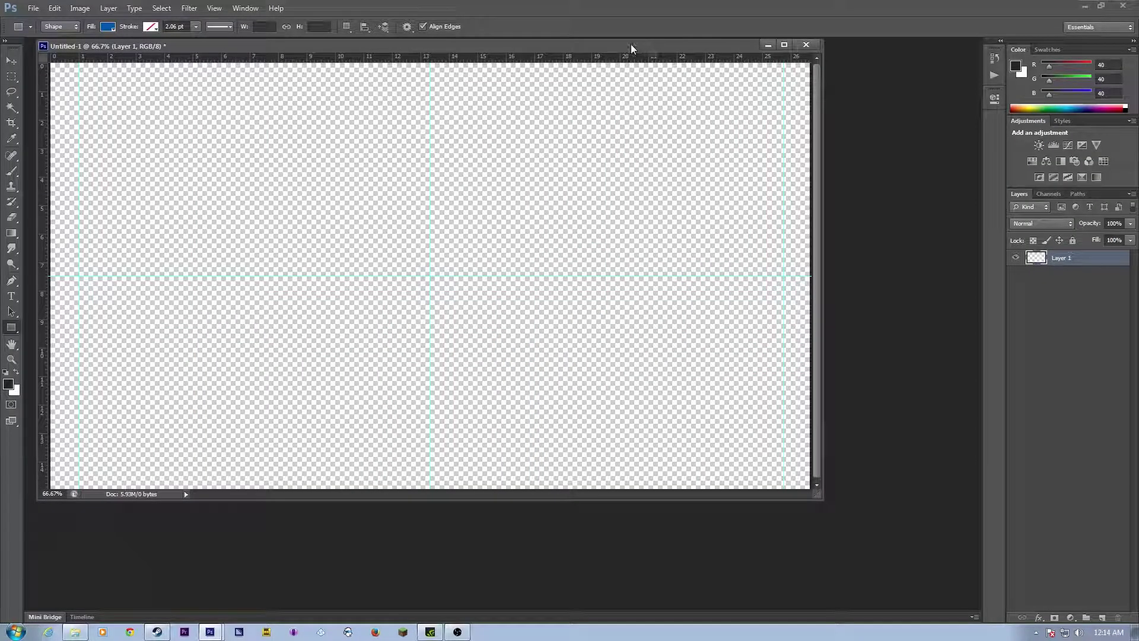
left_click_drag(632, 43, 752, 61)
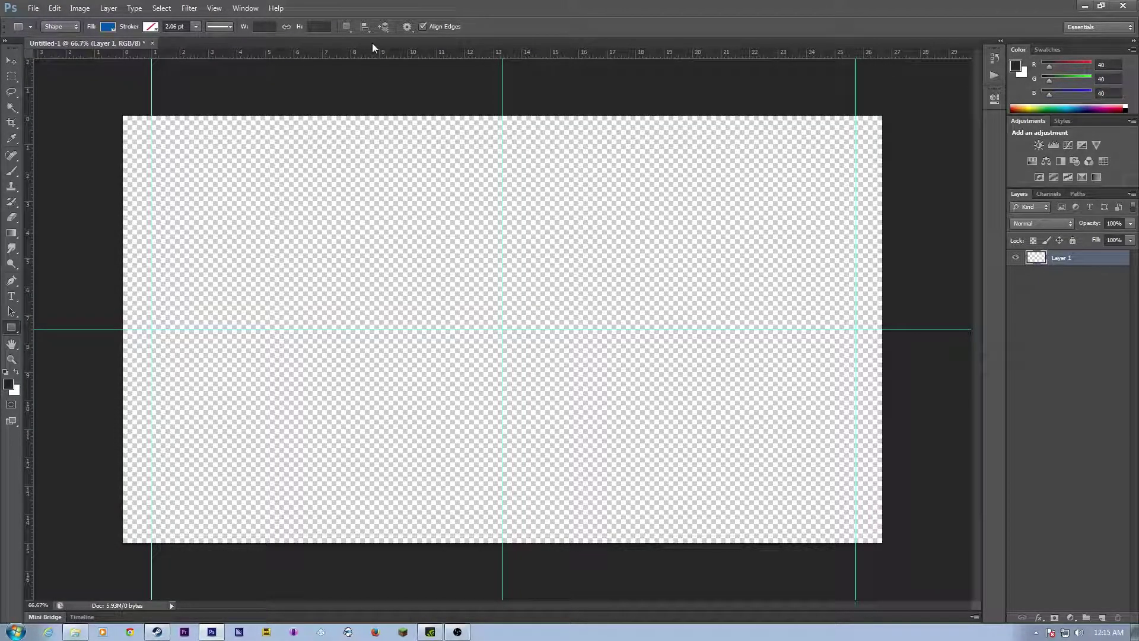
left_click_drag(364, 53, 339, 138)
left_click_drag(304, 53, 325, 523)
left_click(33, 8)
left_click(45, 32)
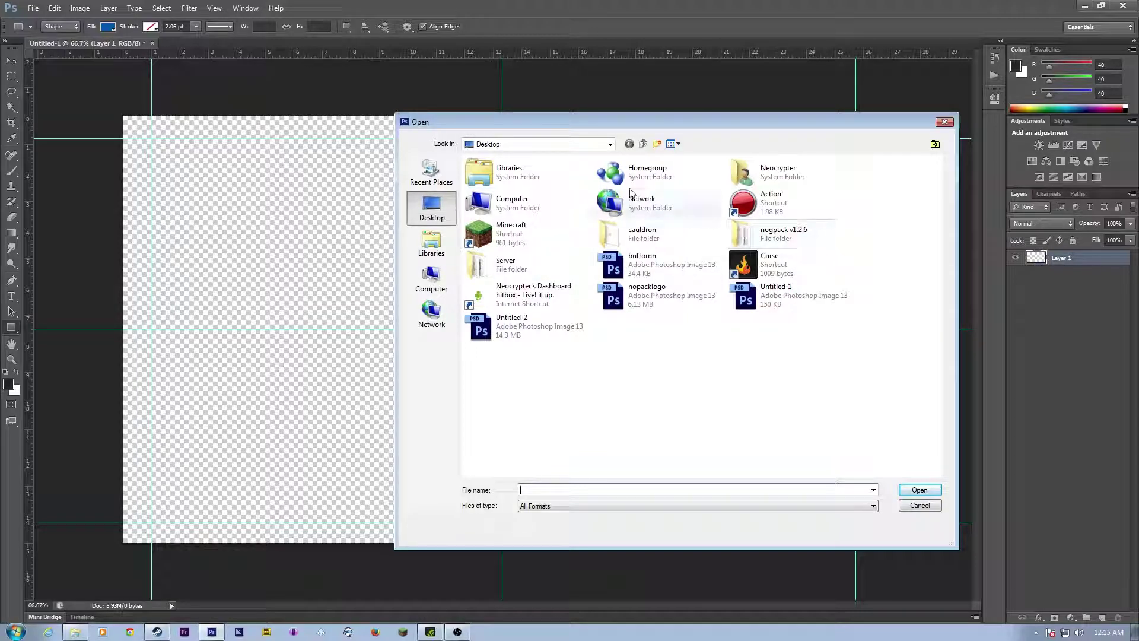
left_click(431, 277)
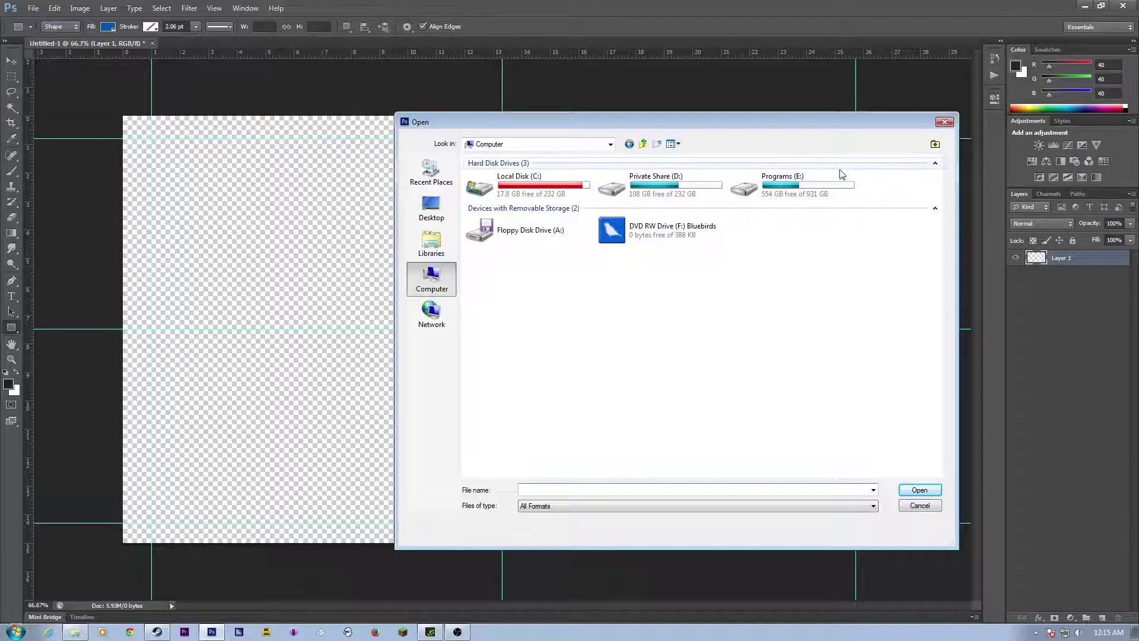
double_click(777, 185)
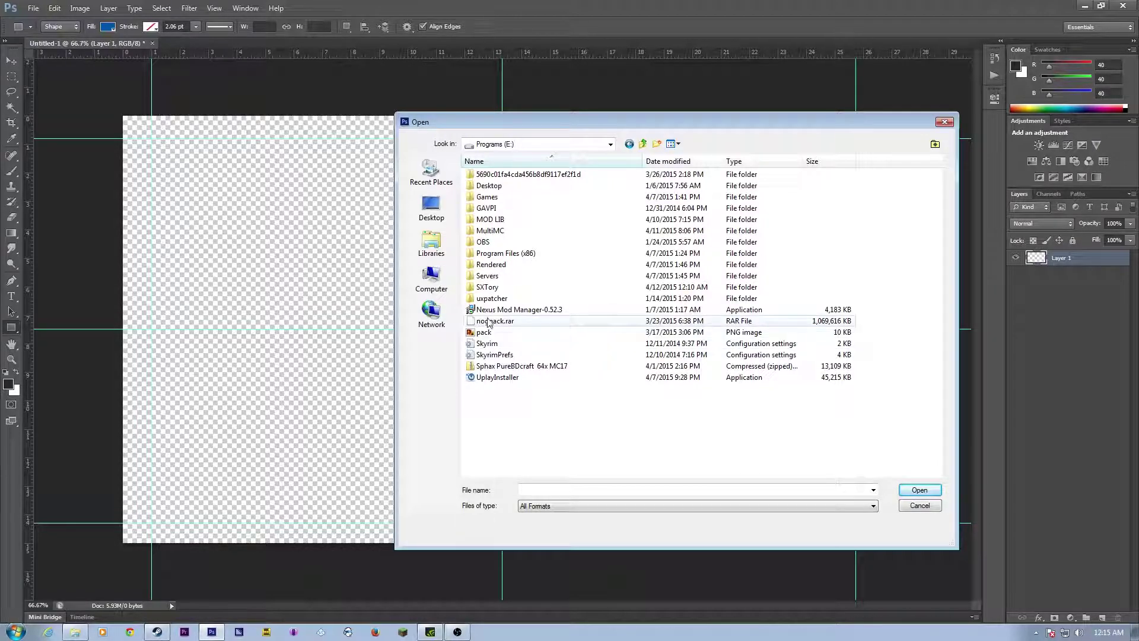
double_click(488, 196)
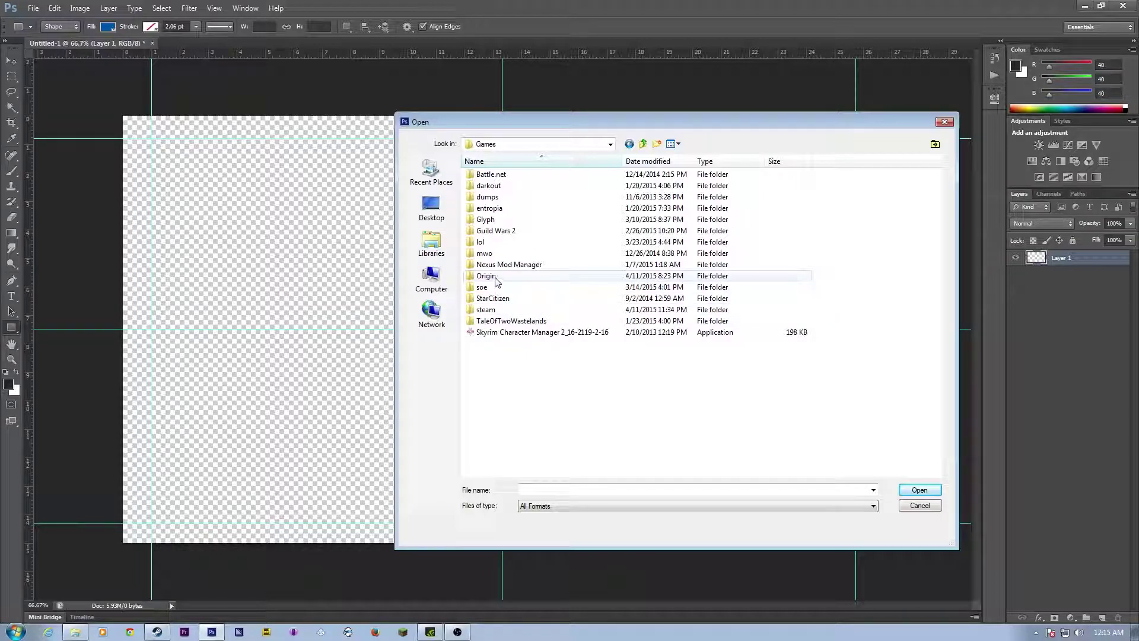
double_click(516, 313)
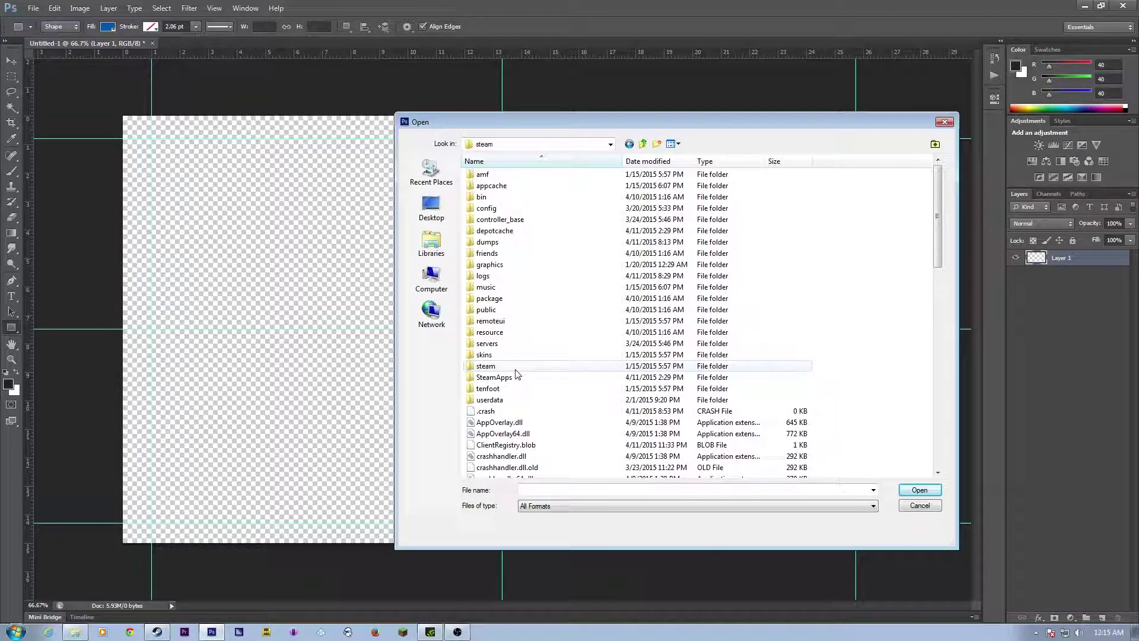
left_click(945, 123)
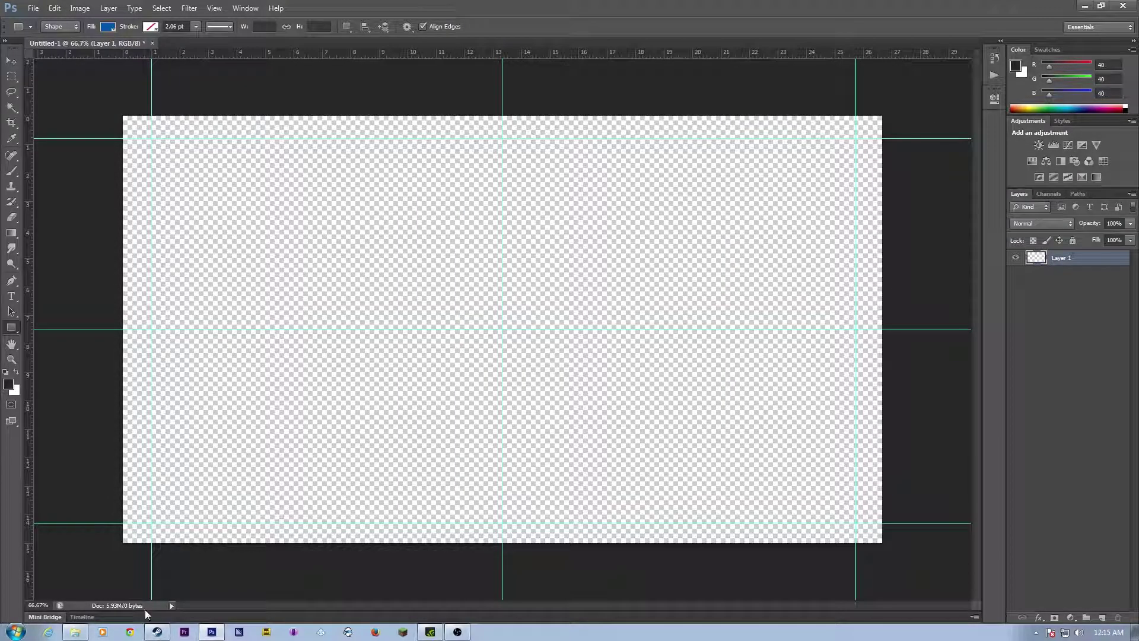
Step: Try opening Steam's screenshot collection and unlock Family View by entering the PIN
left_click(157, 632)
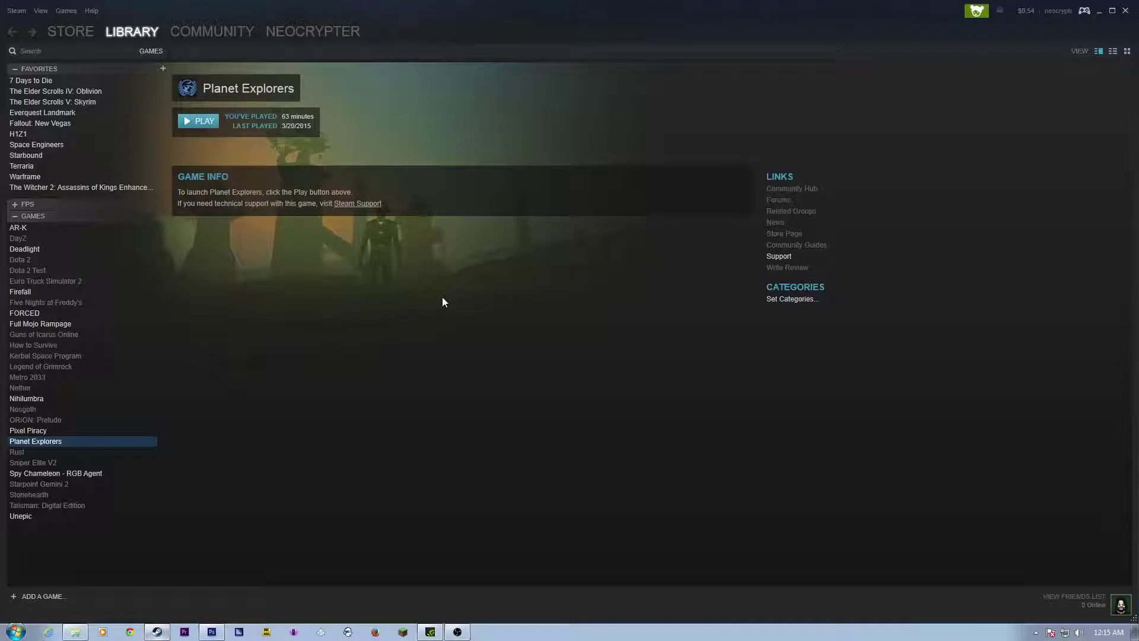
left_click(40, 11)
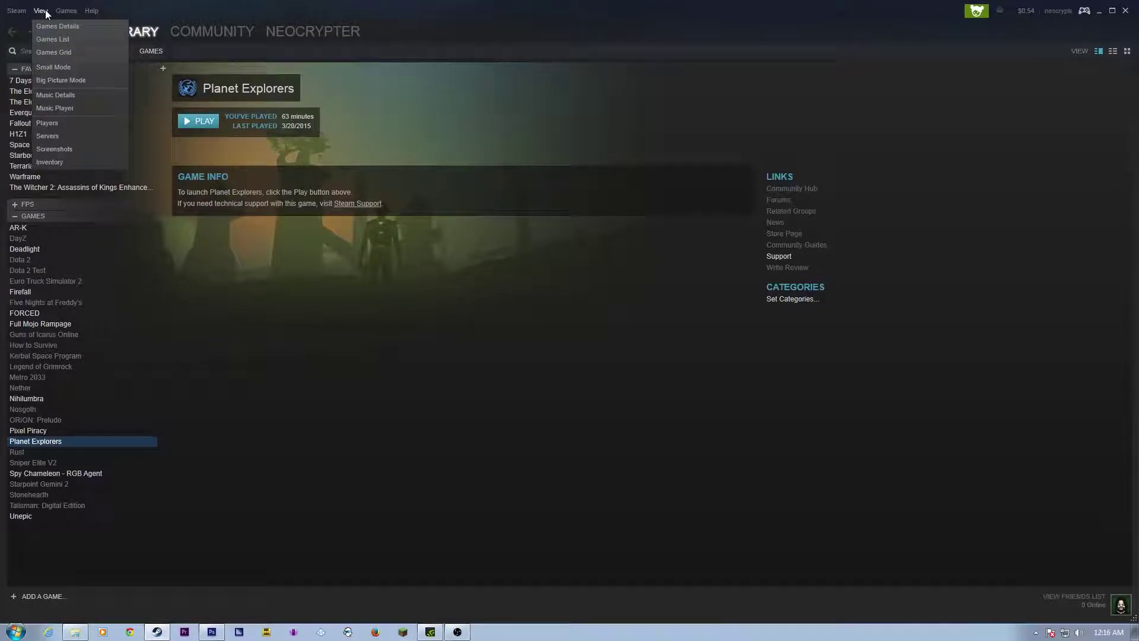
left_click(58, 149)
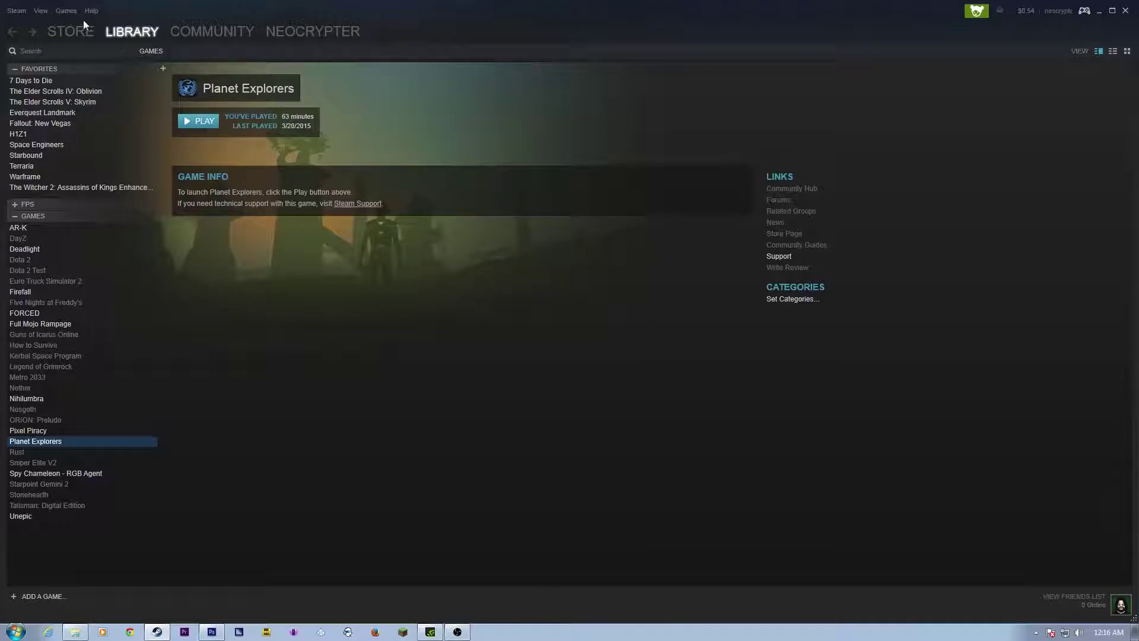
left_click(41, 11)
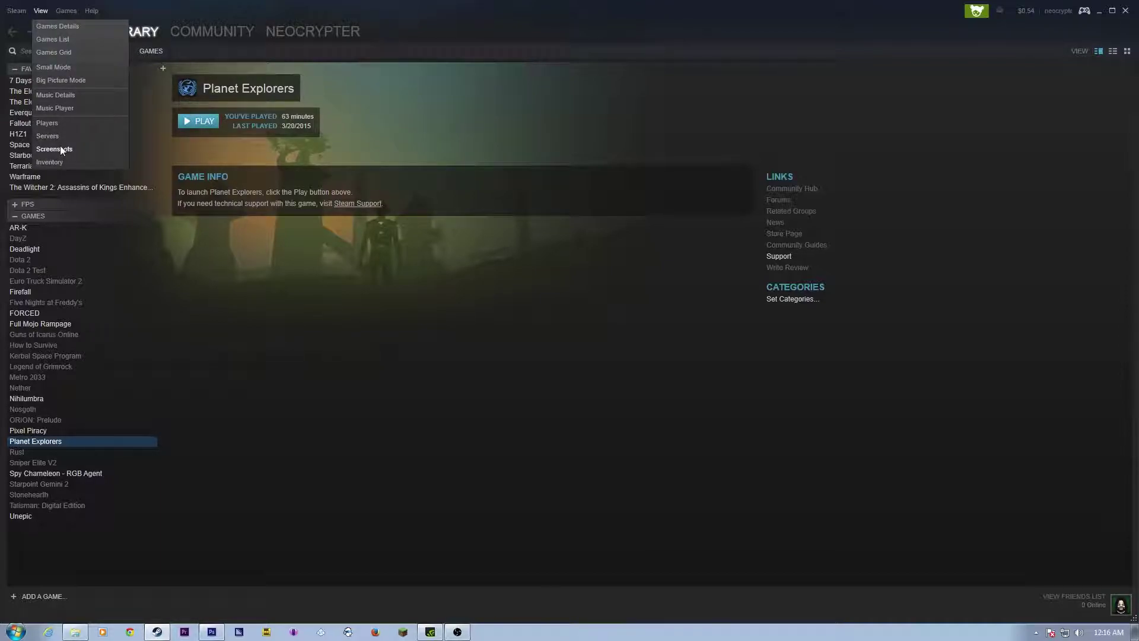
left_click(60, 148)
left_click(966, 12)
type("••••")
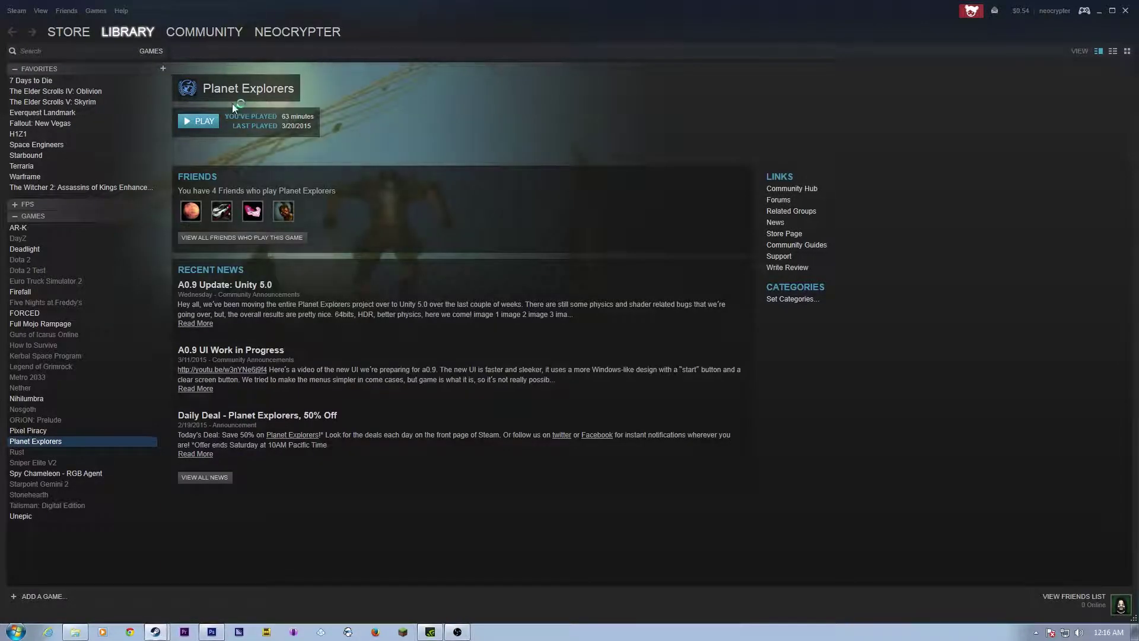
Step: Show the latest screenshot on disk, then close the uploader, minimize Steam and dismiss the popup
left_click(42, 11)
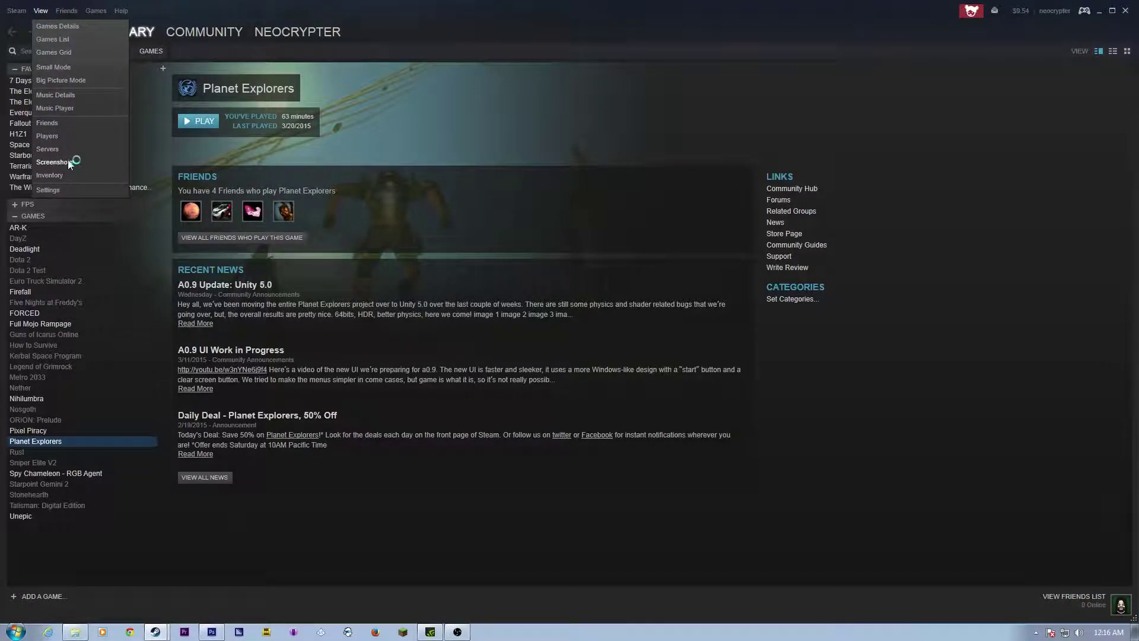
left_click(54, 162)
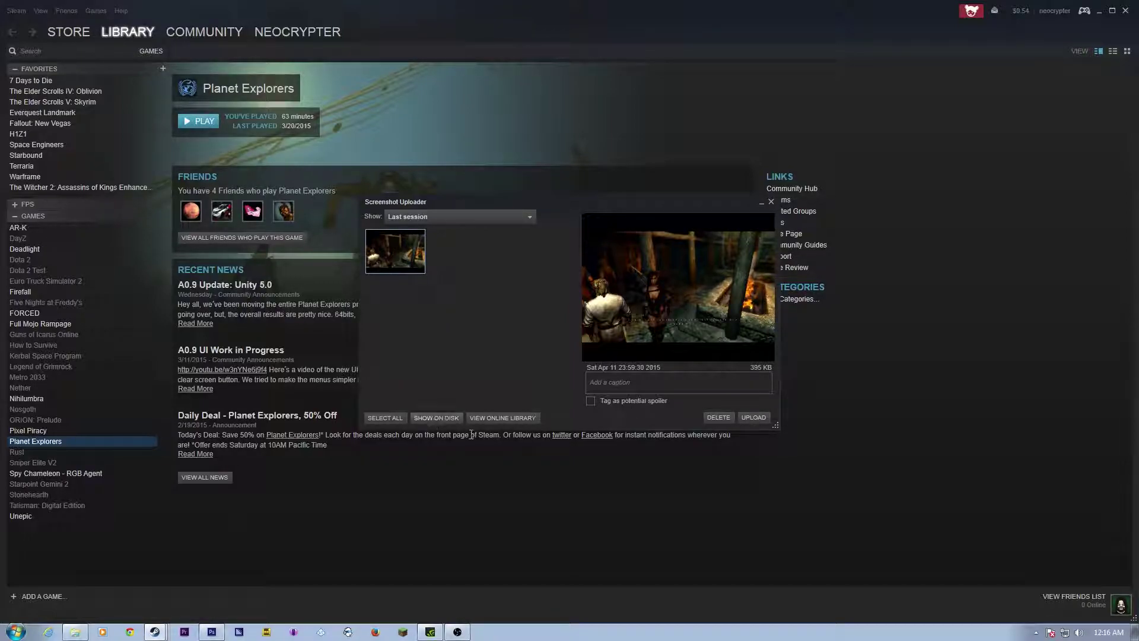
left_click(446, 420)
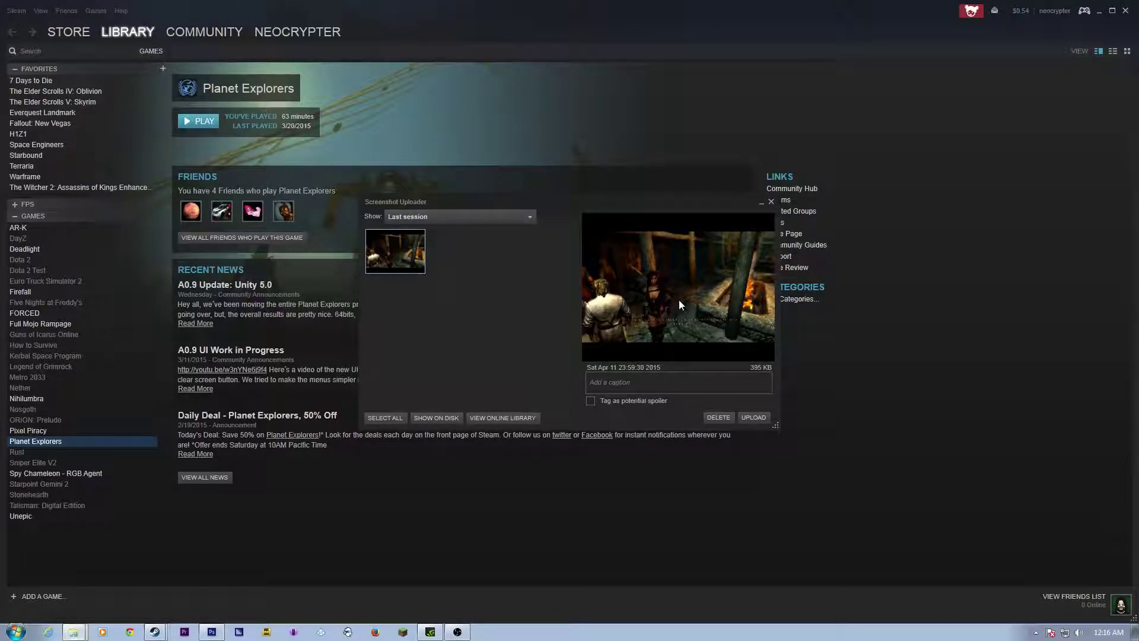
left_click(772, 201)
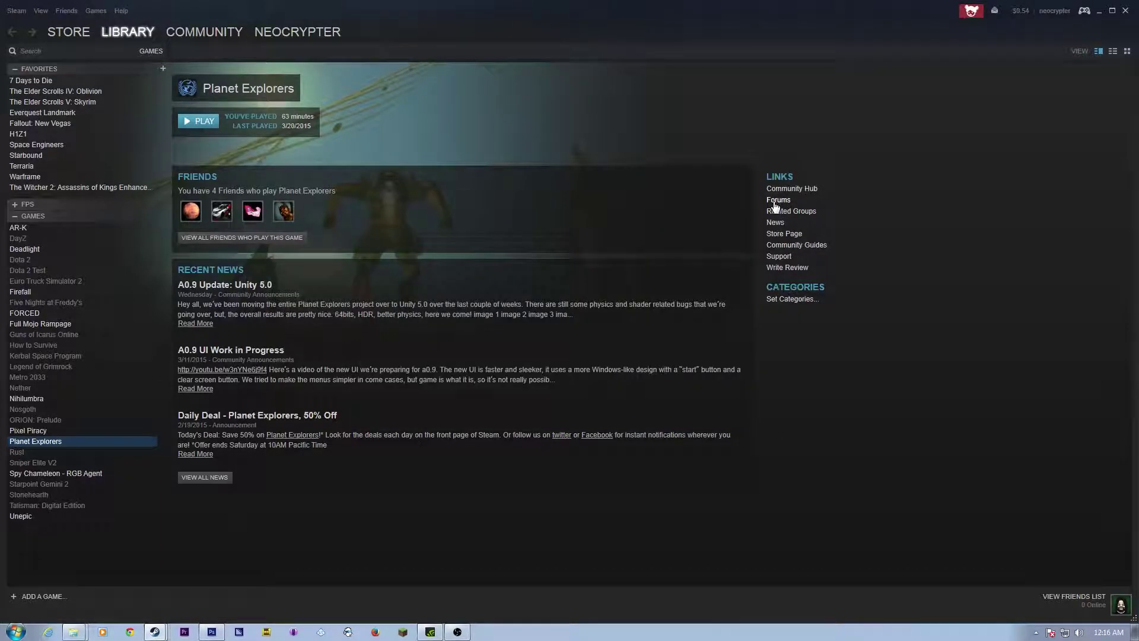
left_click(1100, 11)
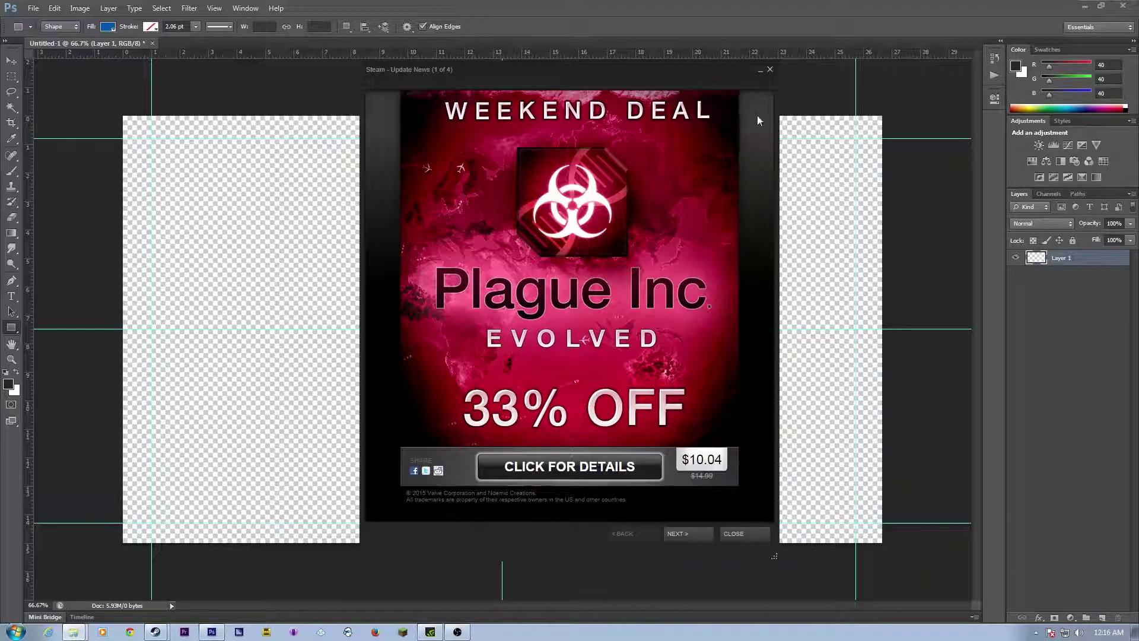
left_click(770, 71)
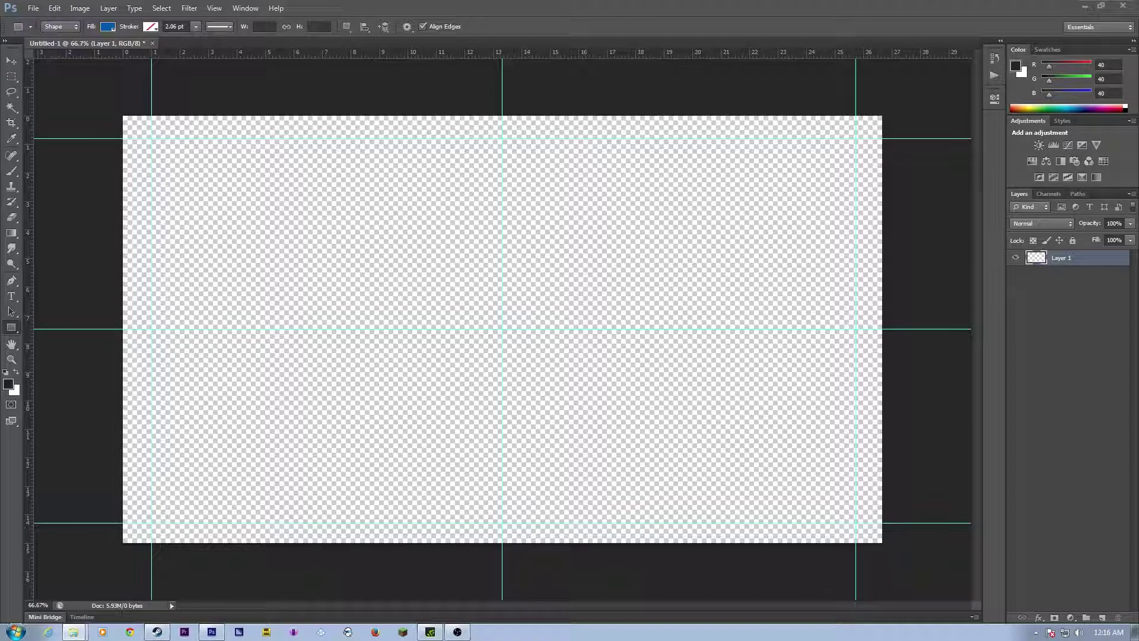
Step: Drag the game screenshot onto the canvas and fit it to the canvas edges
mouse_move(1138, 264)
left_mouse_down()
mouse_move(692, 220)
mouse_move(1138, 245)
left_mouse_up()
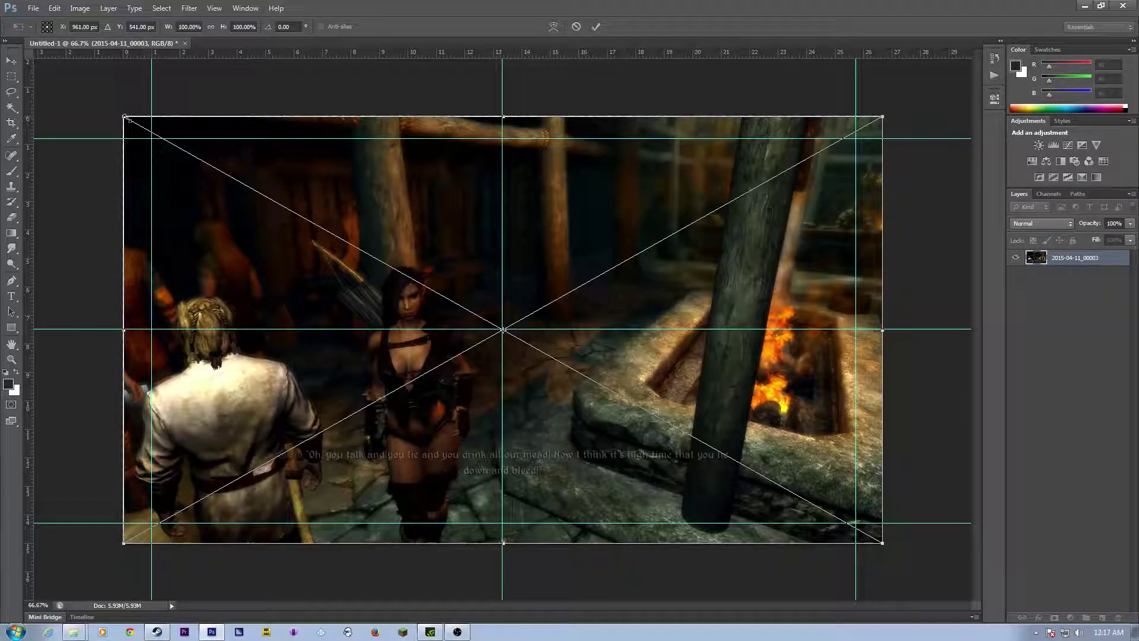
left_click_drag(126, 117, 125, 116)
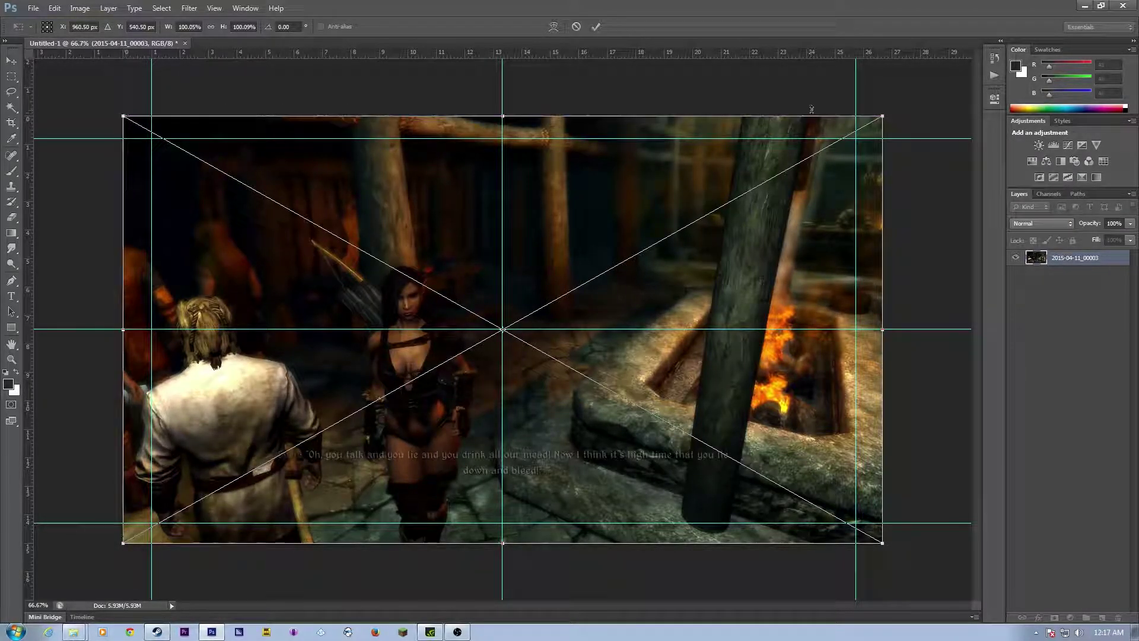
key("u")
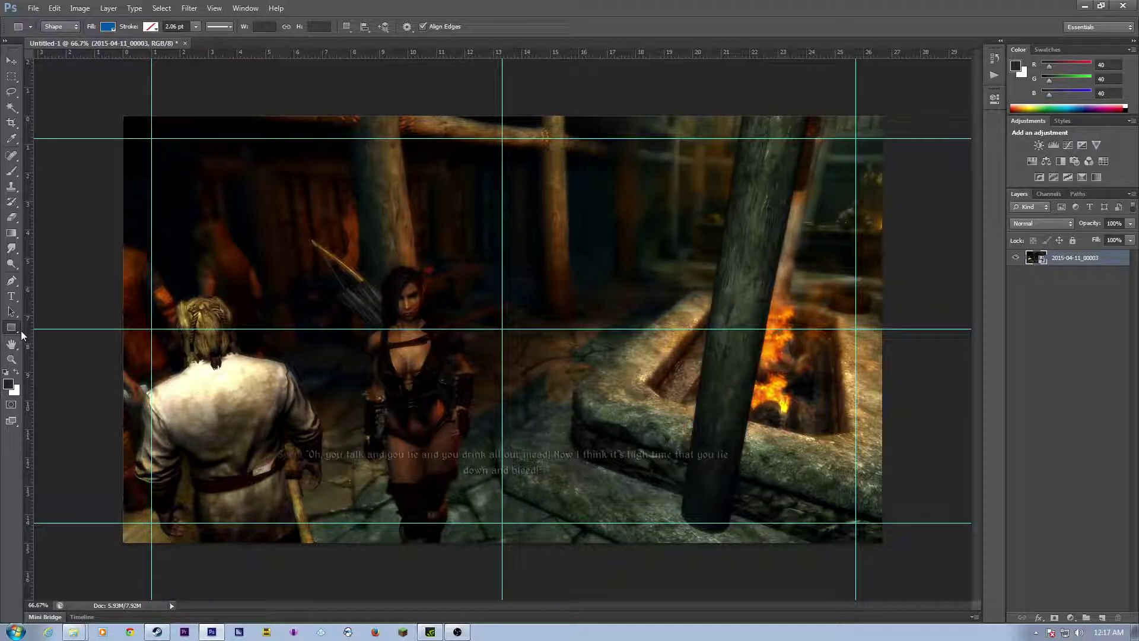
Step: Draw a white-filled rectangle strip across the canvas top and align it to the top-left corner
left_click(108, 28)
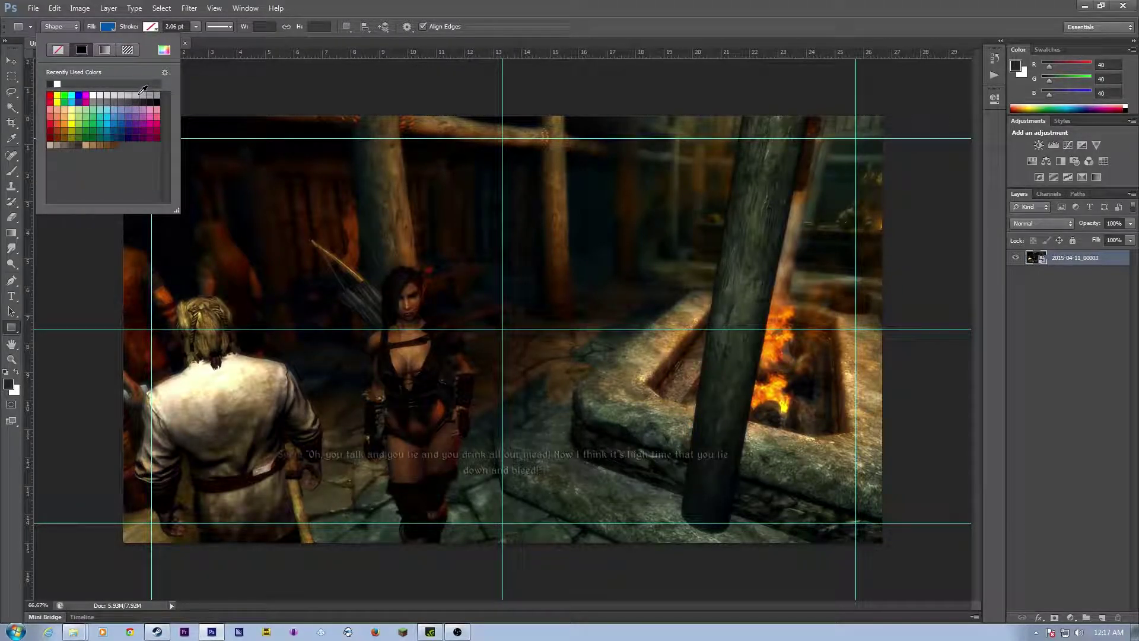
left_click(93, 96)
left_click(369, 6)
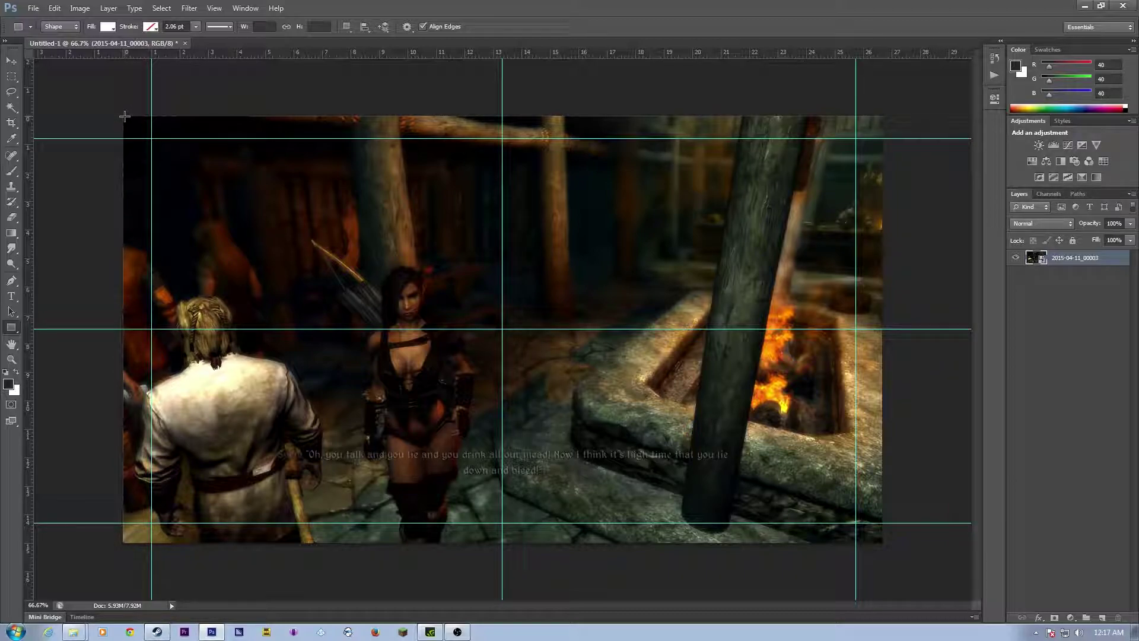
left_click_drag(124, 116, 893, 136)
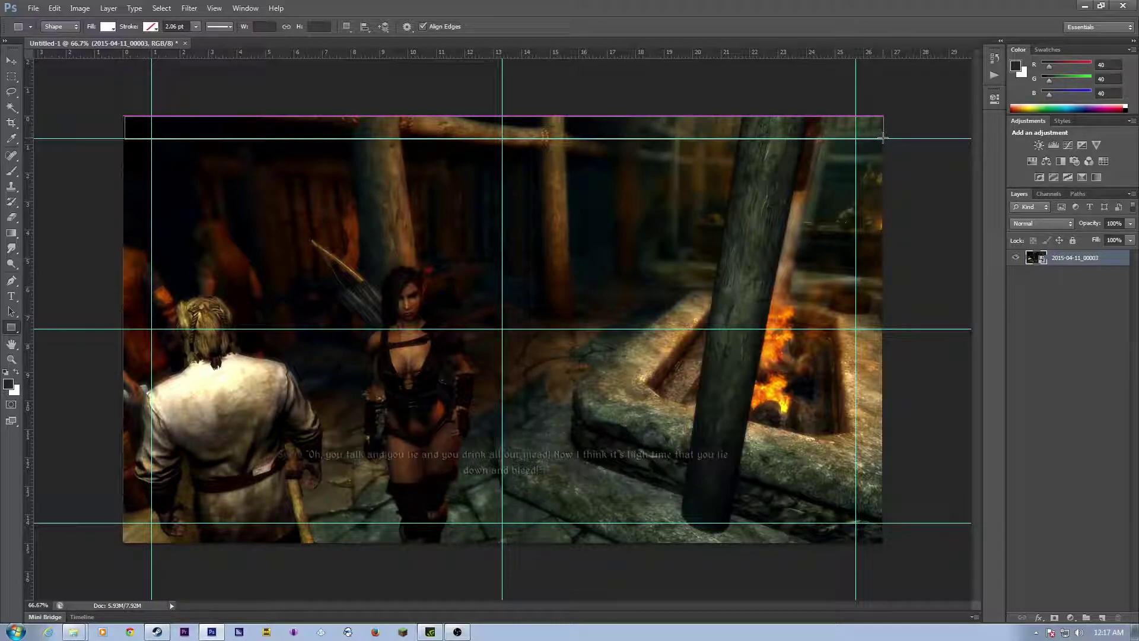
left_click_drag(886, 137, 885, 137)
left_click(13, 61)
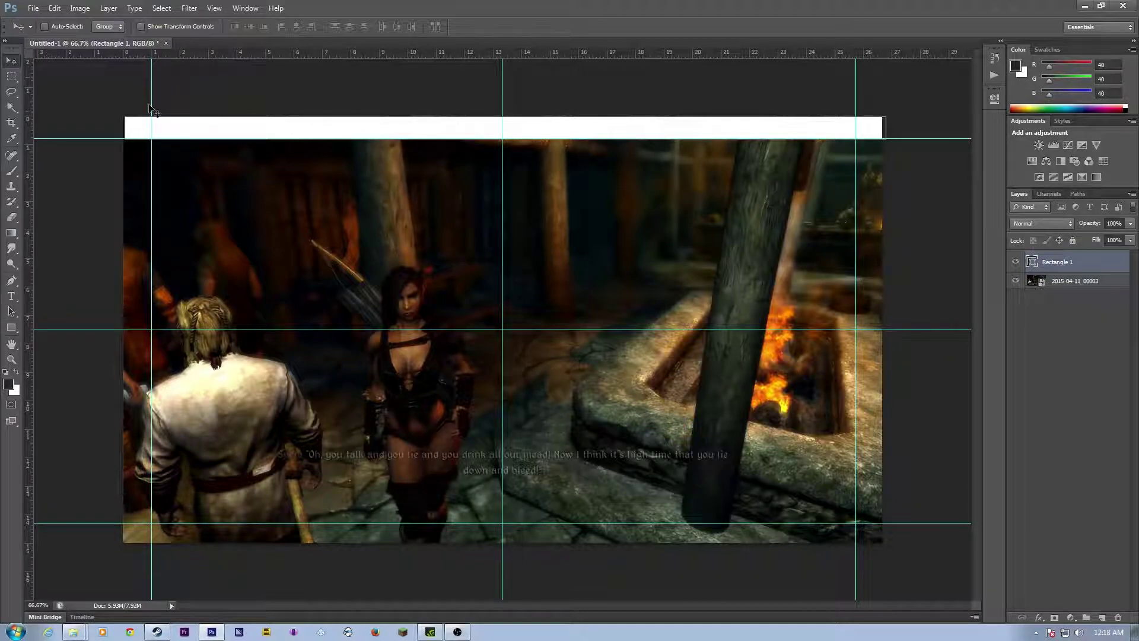
left_click_drag(296, 125, 294, 126)
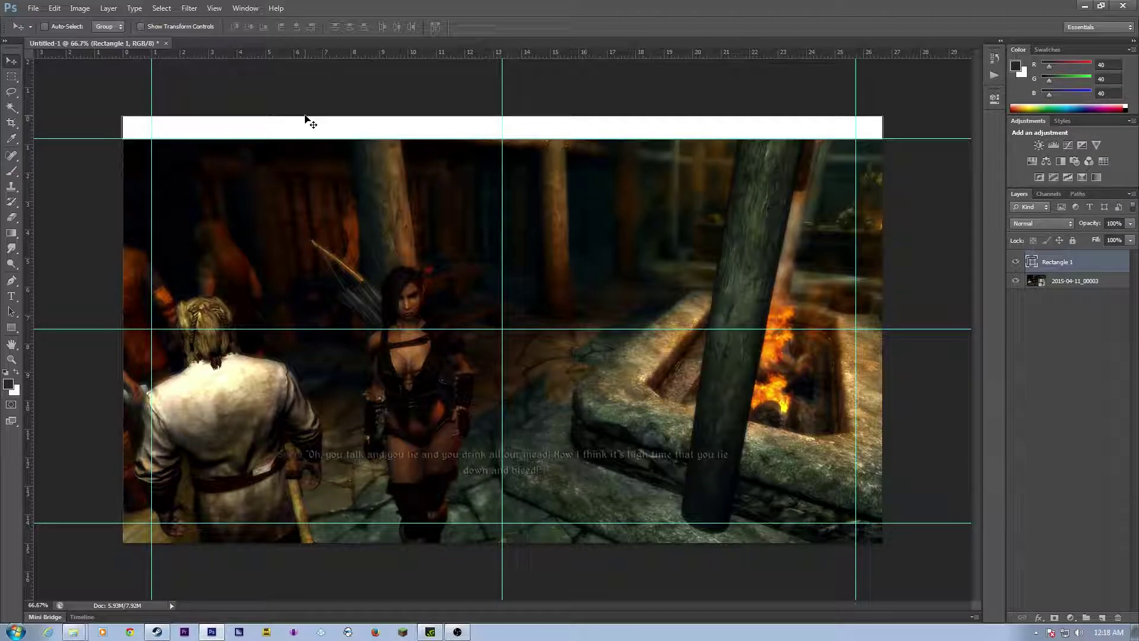
left_click(1101, 374)
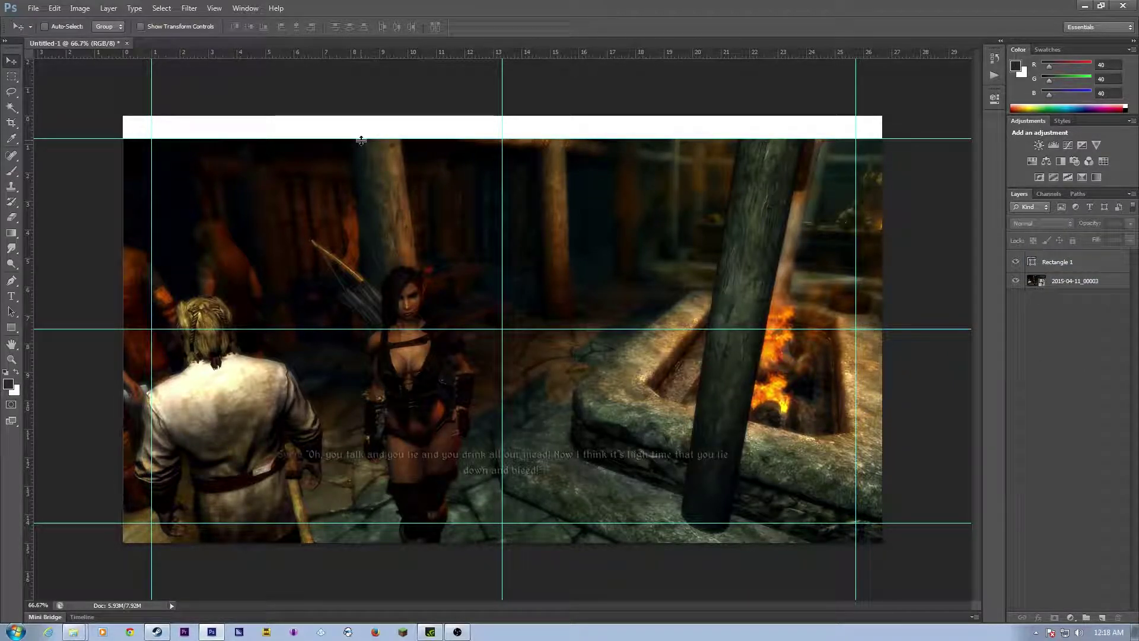
Step: Open Rectangle 1's layer style and try stroke, drop shadow, bevel and a red colour overlay
right_click(1060, 263)
left_click(959, 223)
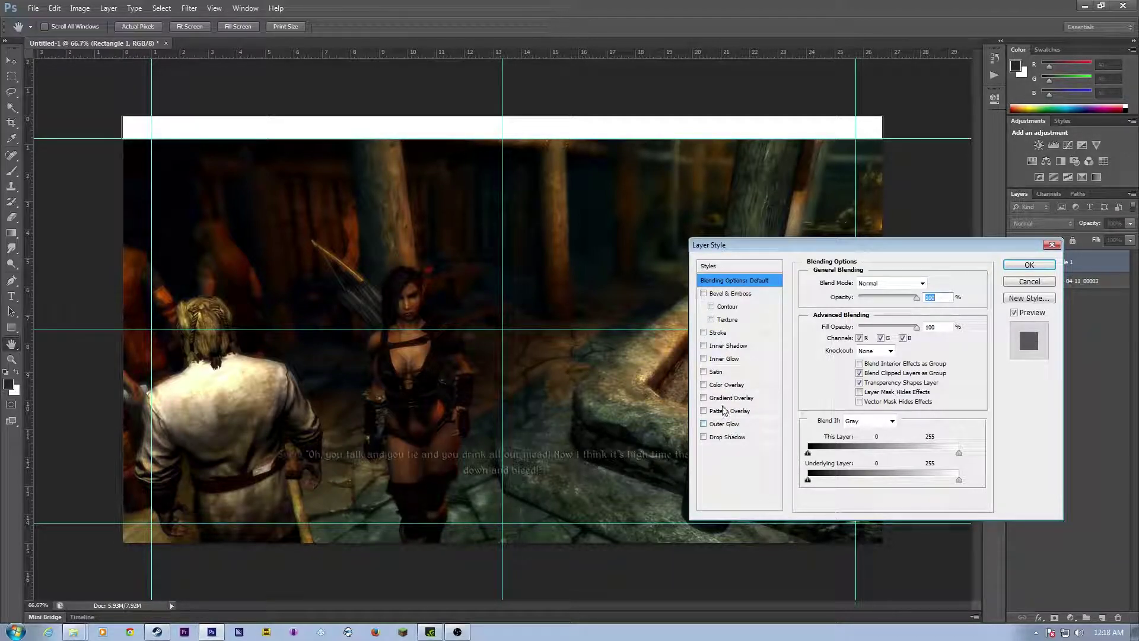
left_click(704, 333)
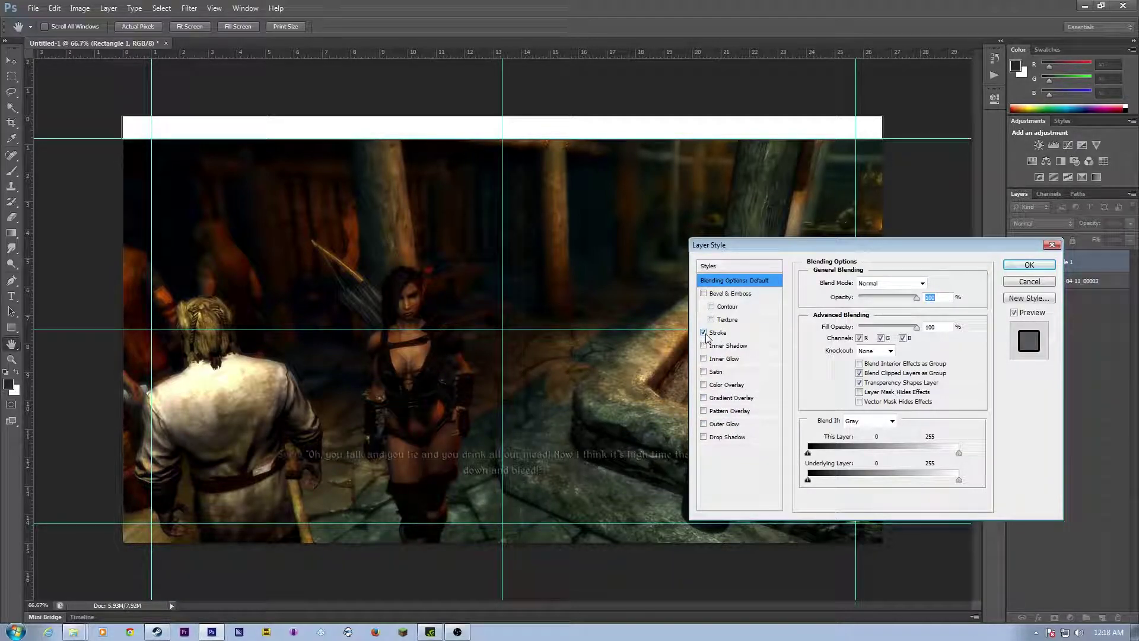
left_click(704, 438)
left_click(706, 294)
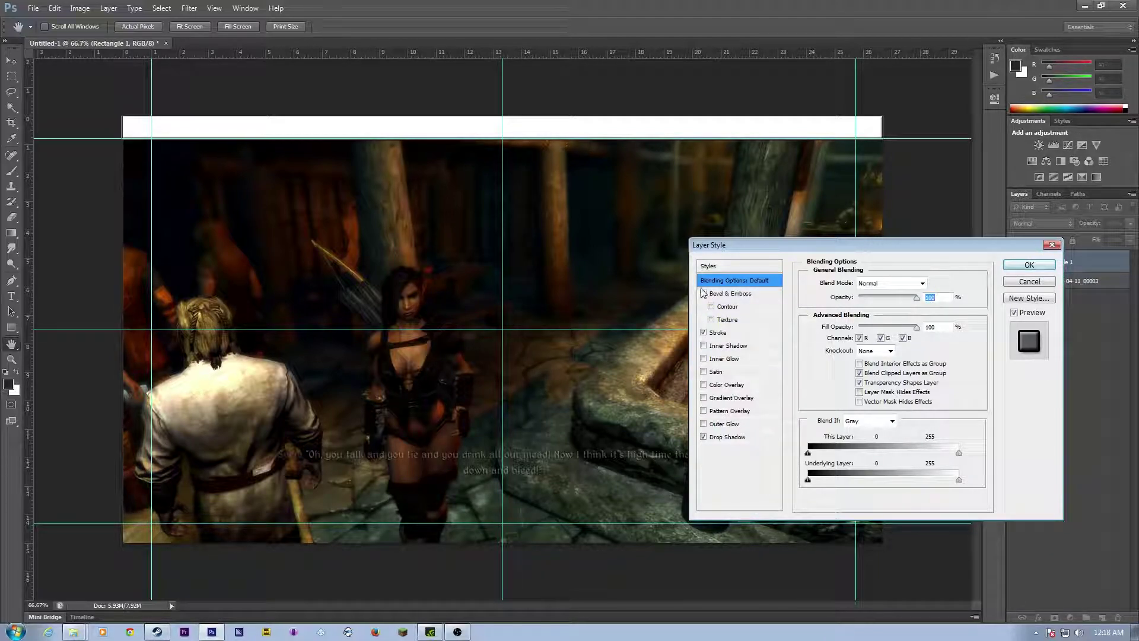
left_click(704, 384)
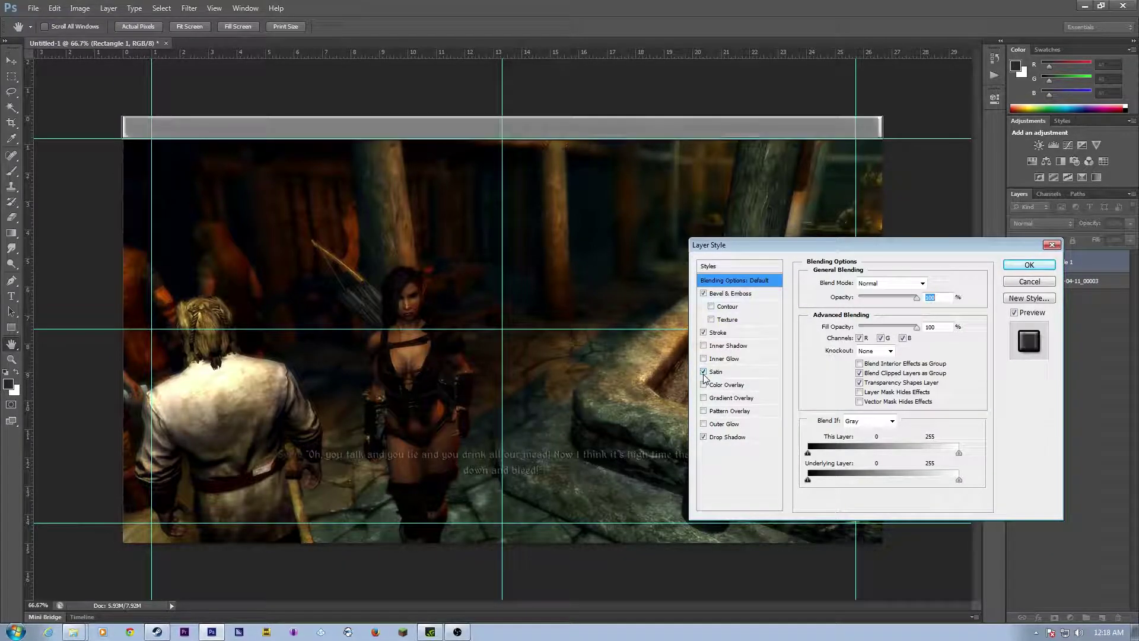
left_click(704, 384)
left_click(704, 385)
left_click(704, 385)
left_click(717, 387)
left_click_drag(907, 297, 757, 310)
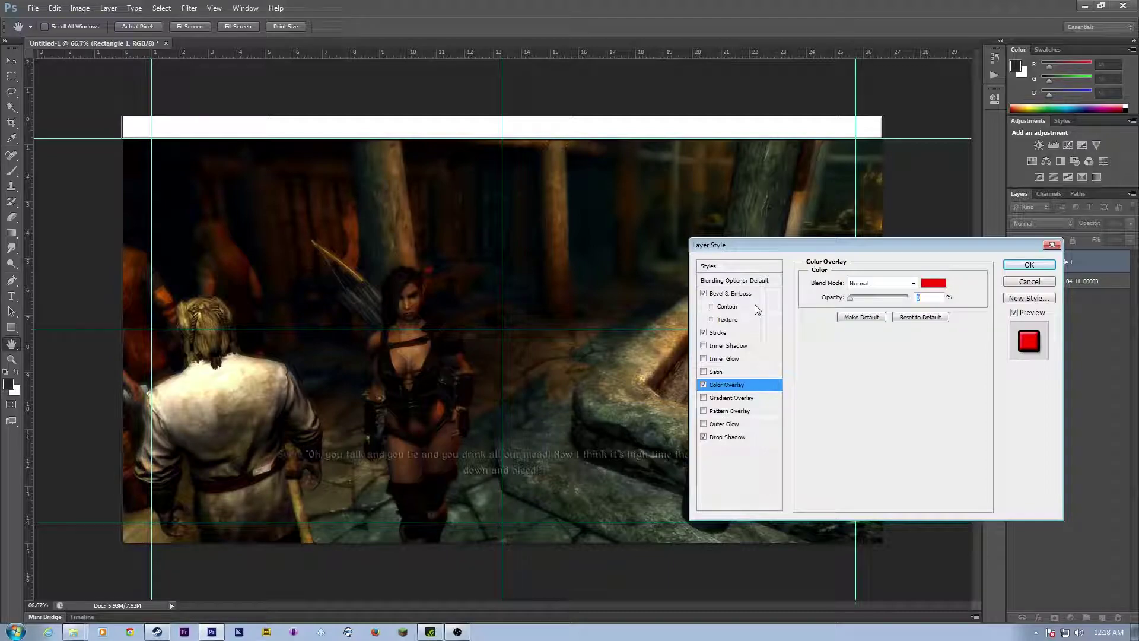
left_click_drag(852, 321, 928, 302)
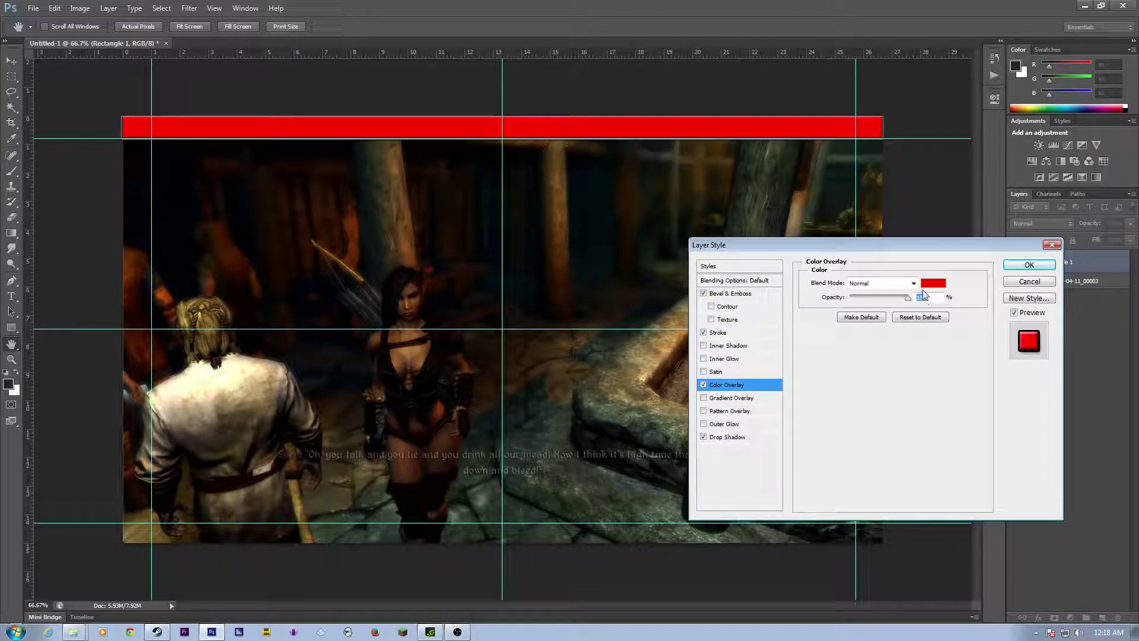
Step: Try gradient overlay and outer glow, then switch every effect off and close the dialog
left_click(705, 385)
left_click(705, 385)
left_click(704, 385)
left_click(704, 385)
left_click(705, 385)
left_click(705, 398)
left_click(704, 398)
left_click(705, 398)
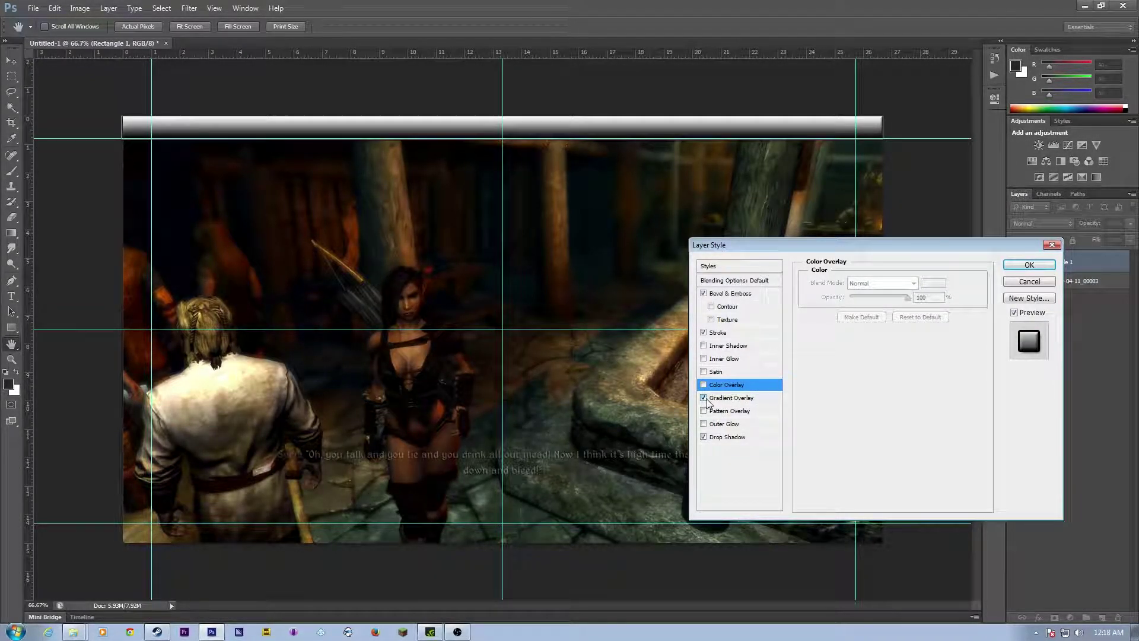
left_click(704, 398)
left_click(712, 425)
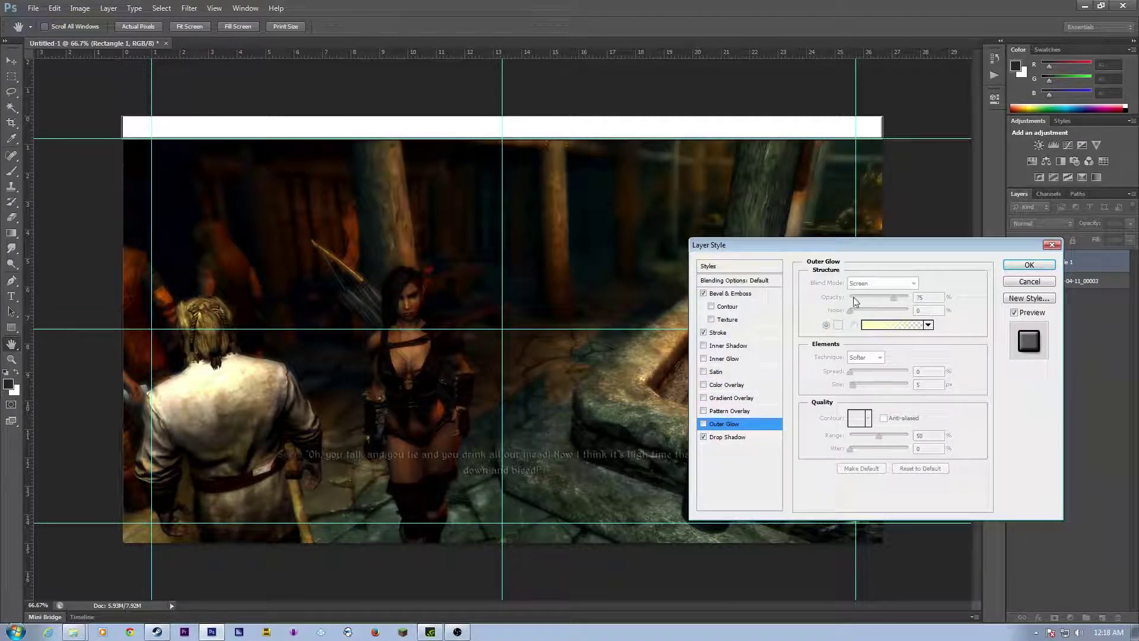
left_click(704, 437)
left_click(703, 294)
left_click(704, 333)
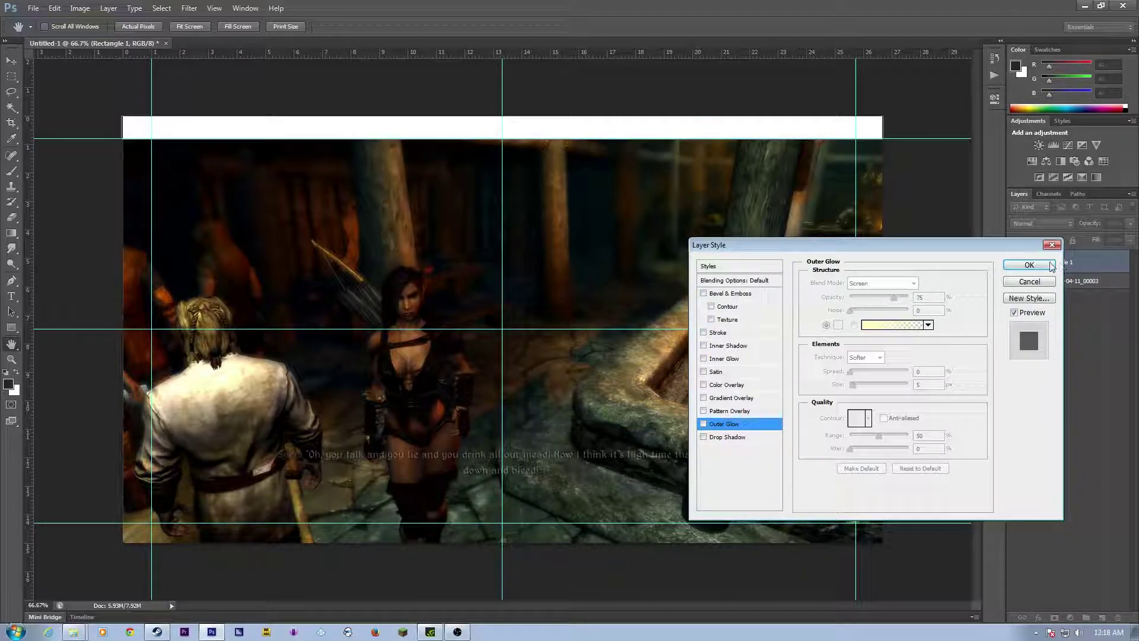
left_click(1043, 265)
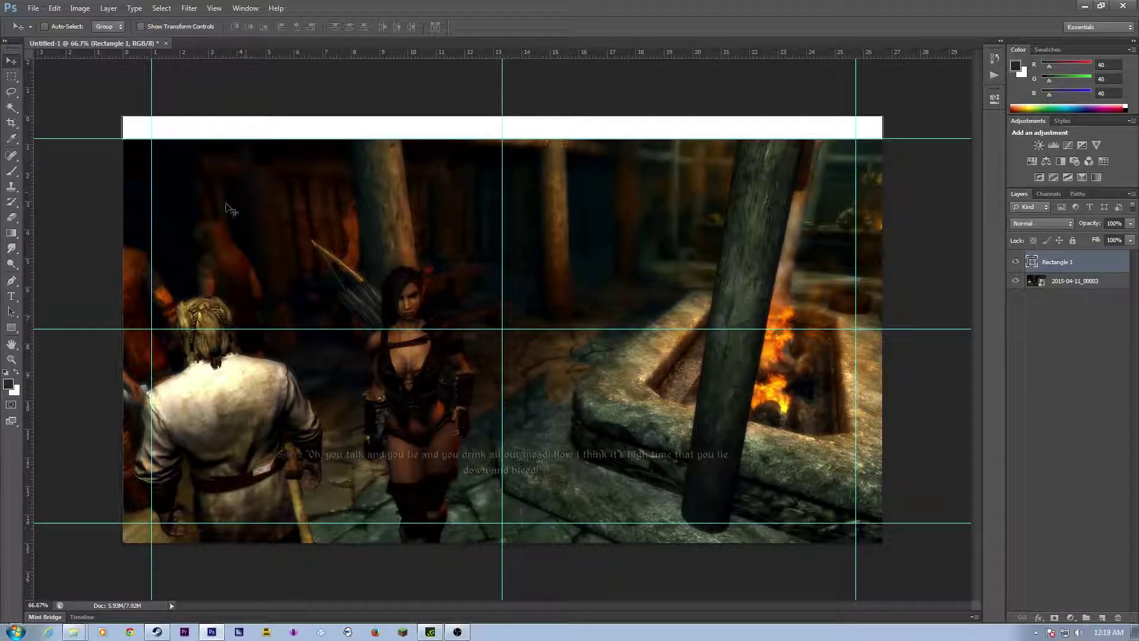
Step: Draw a white 648×125 px tab rectangle hanging below the centre of the top bar
left_click(11, 329)
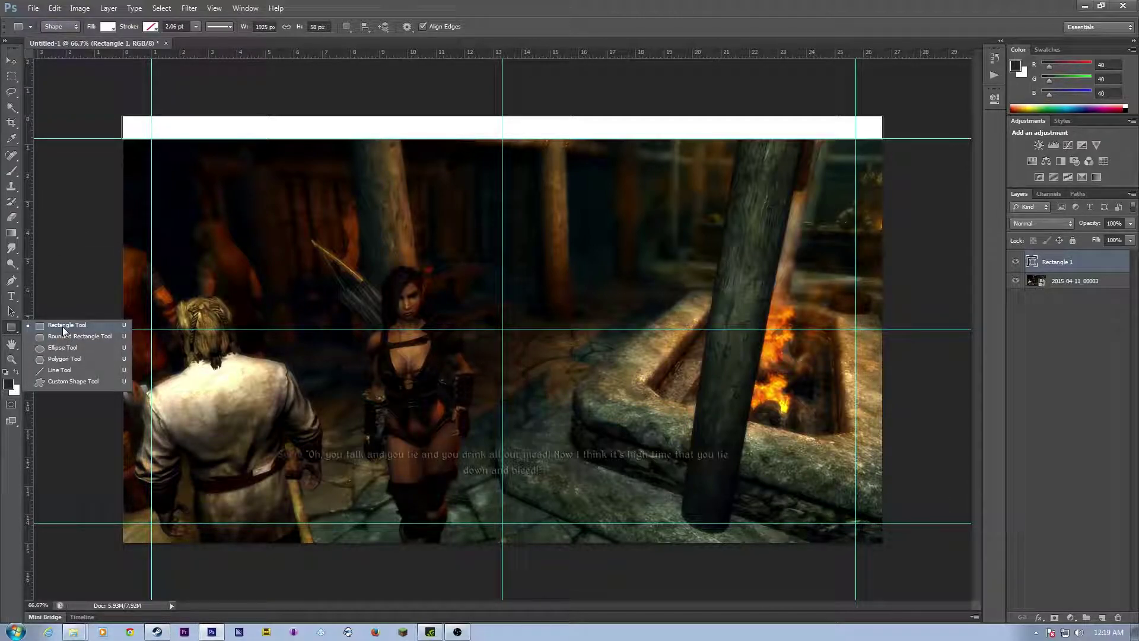
left_click(63, 325)
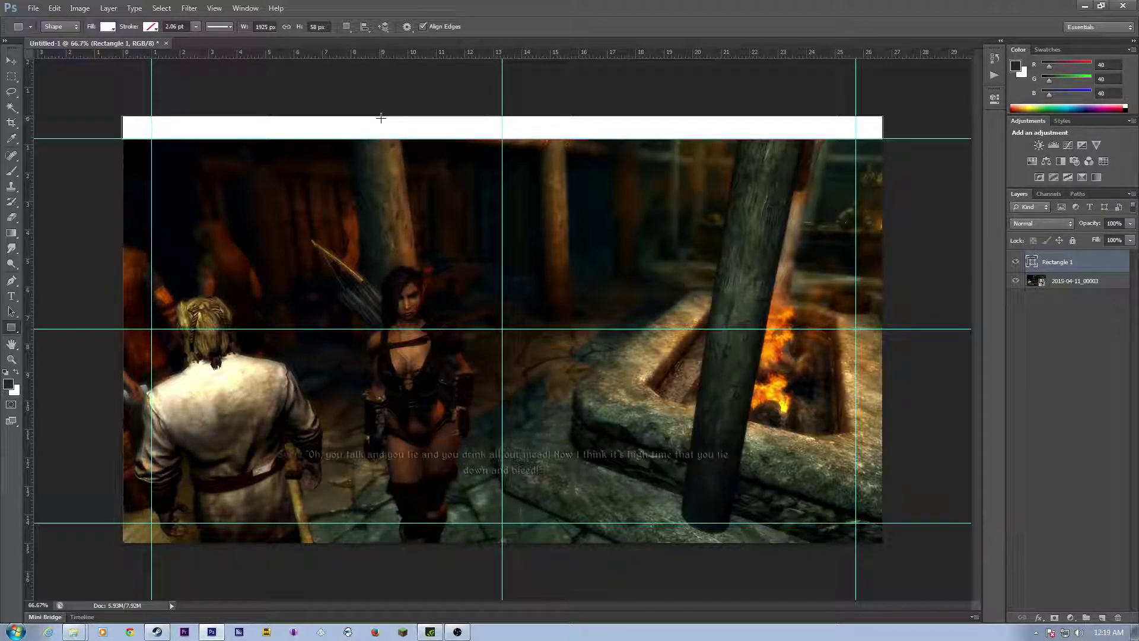
left_click_drag(401, 135, 635, 168)
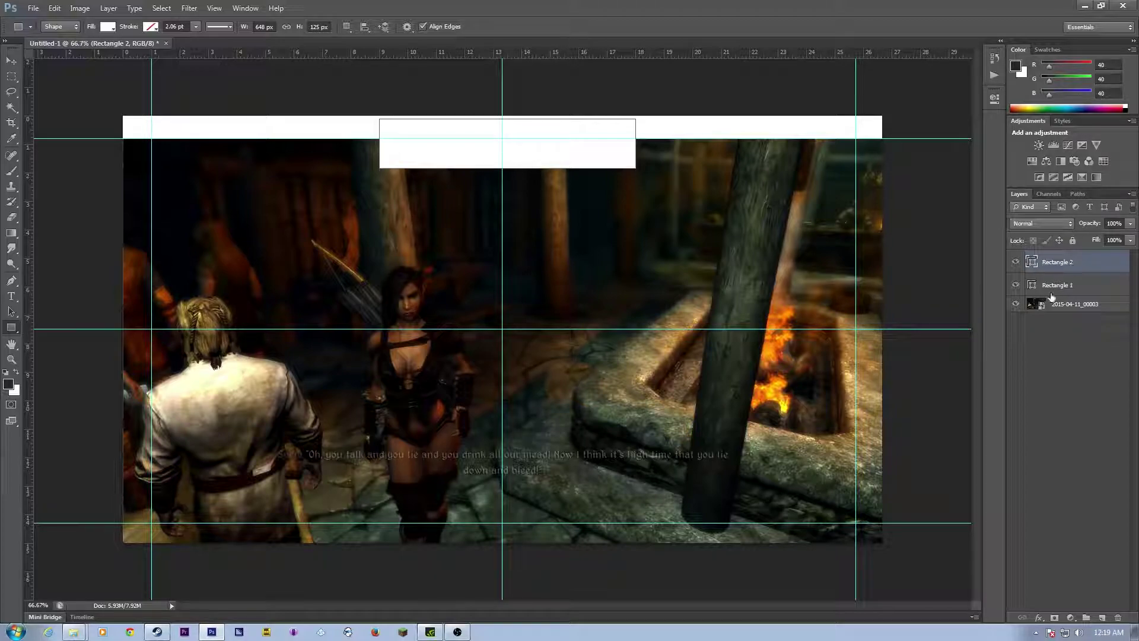
left_click(1045, 350)
left_click(1053, 304)
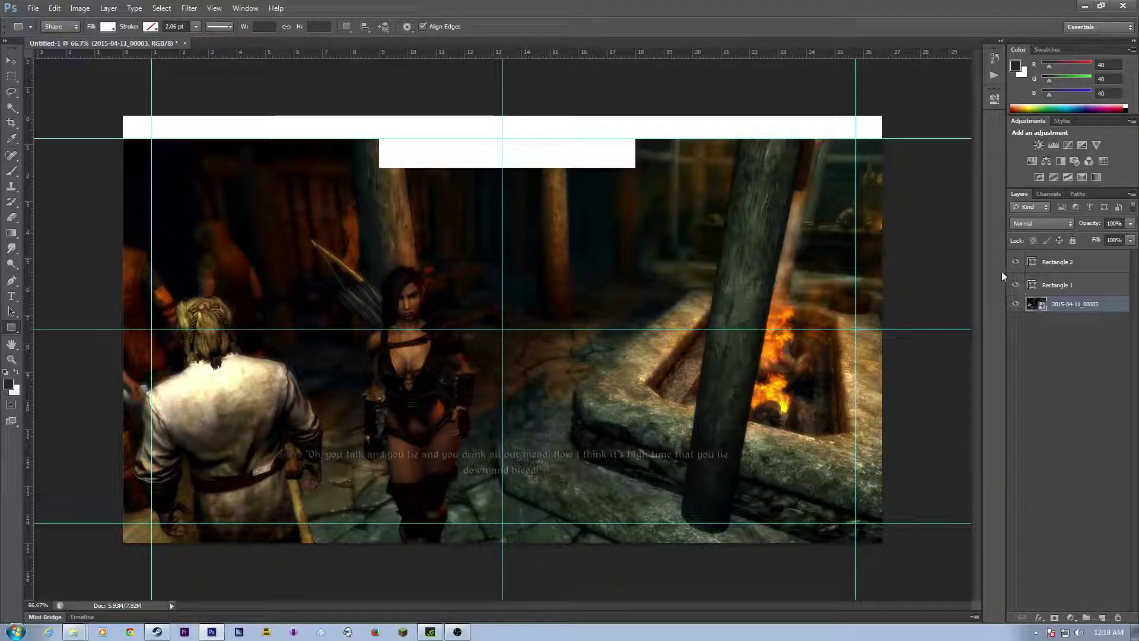
left_click(1036, 266)
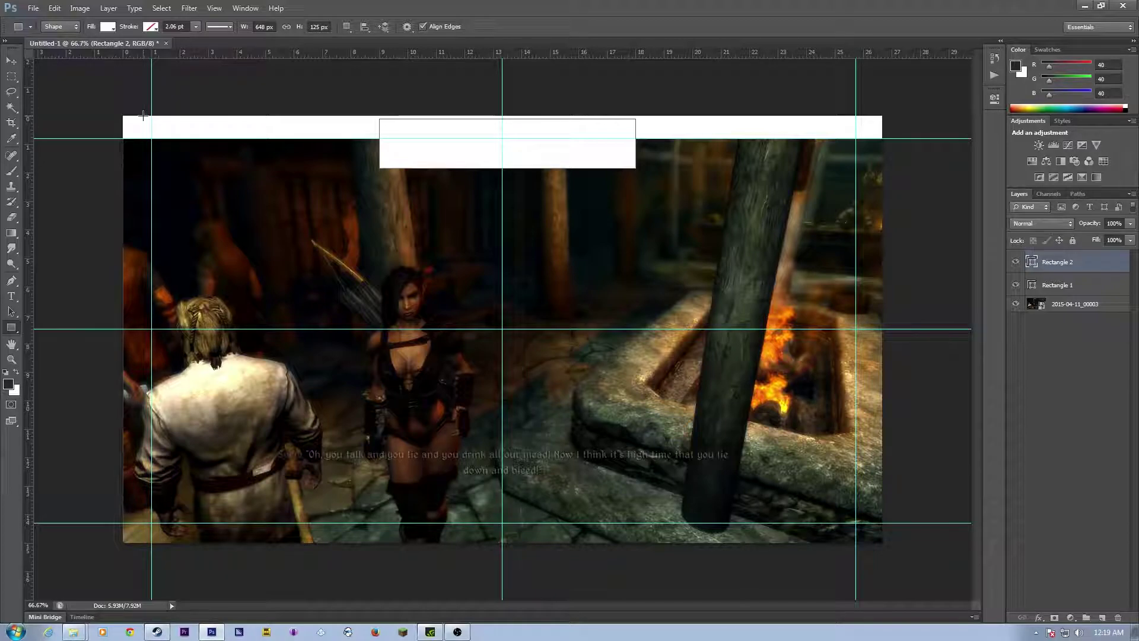
Step: Distort the tab into a trapezoid, pulling its bottom corners inward with a 45 horizontal skew
left_click(54, 9)
mouse_move(181, 244)
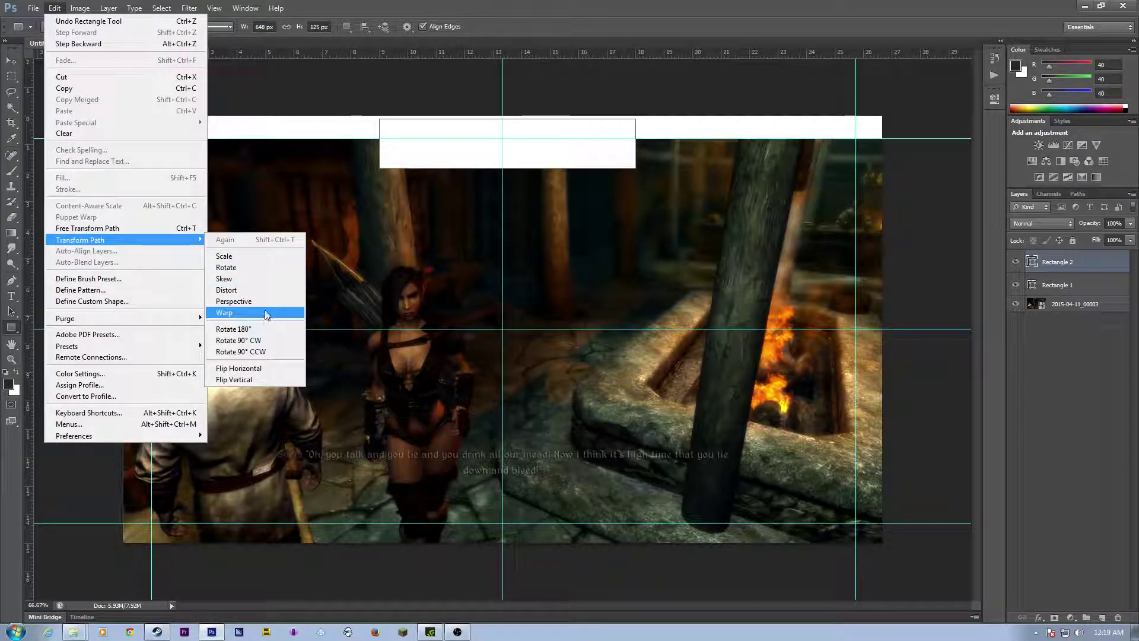
left_click(265, 291)
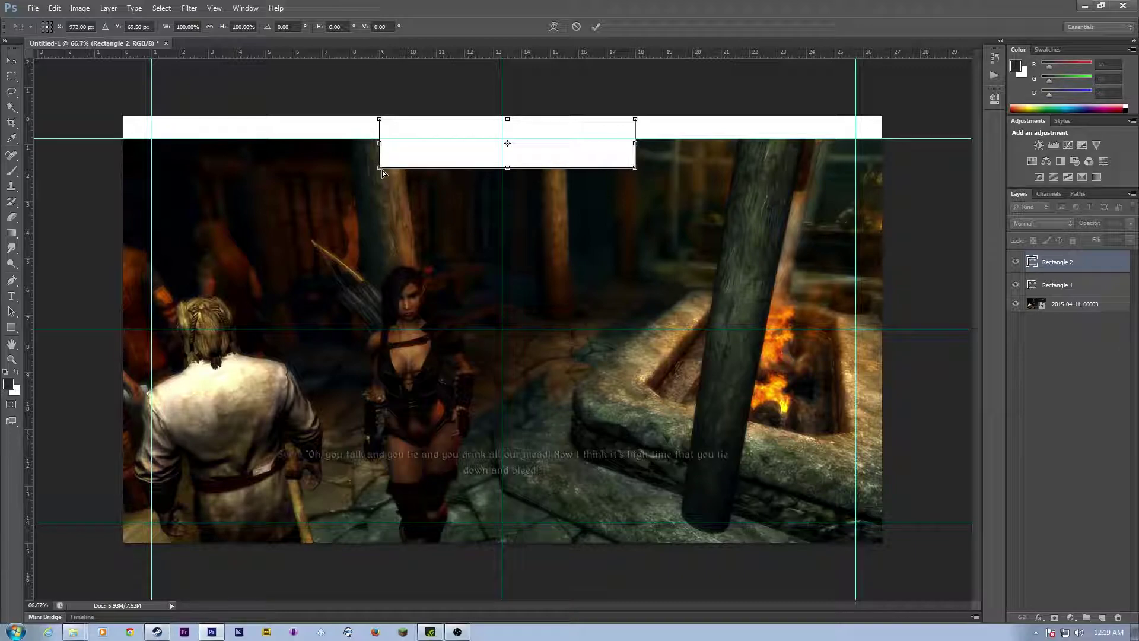
left_click_drag(383, 171, 502, 171)
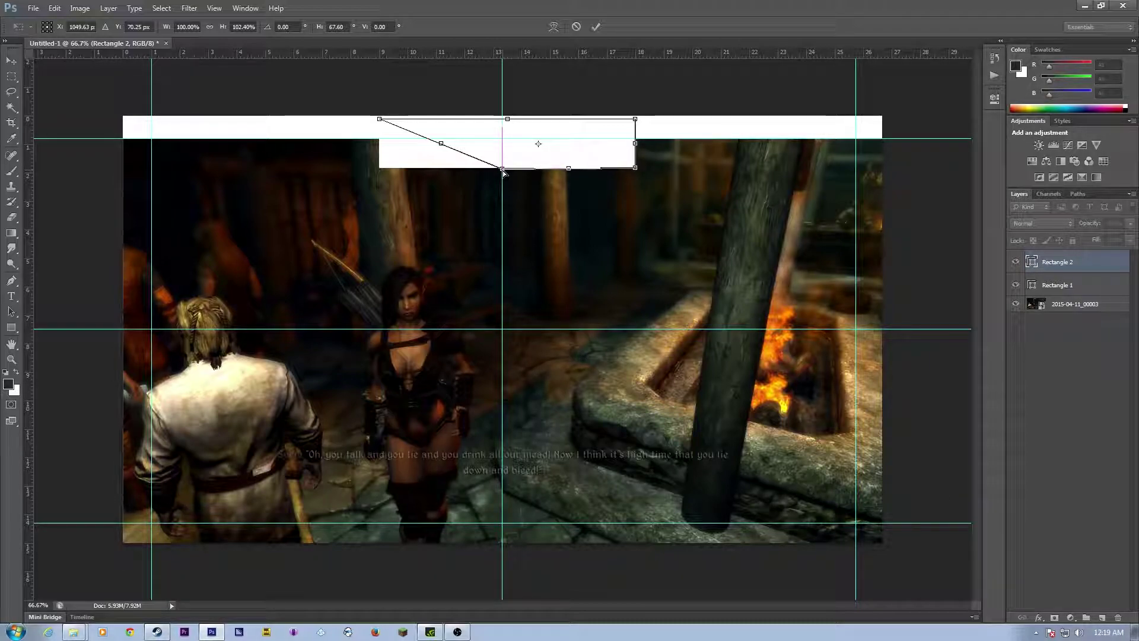
left_click_drag(503, 172, 430, 170)
left_click(341, 27)
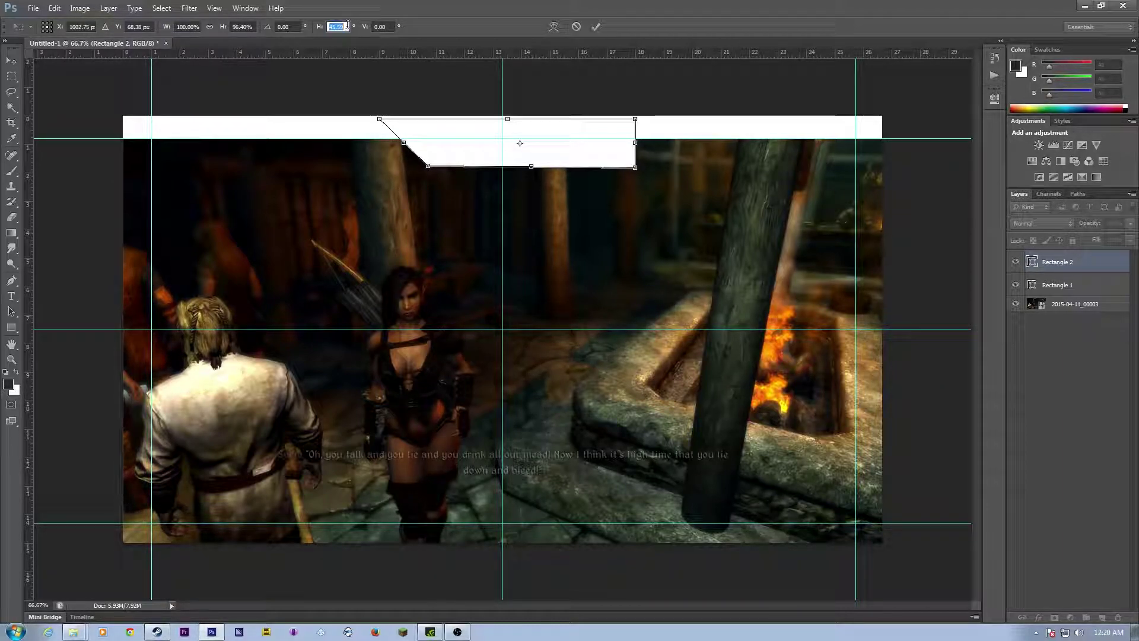
type("45")
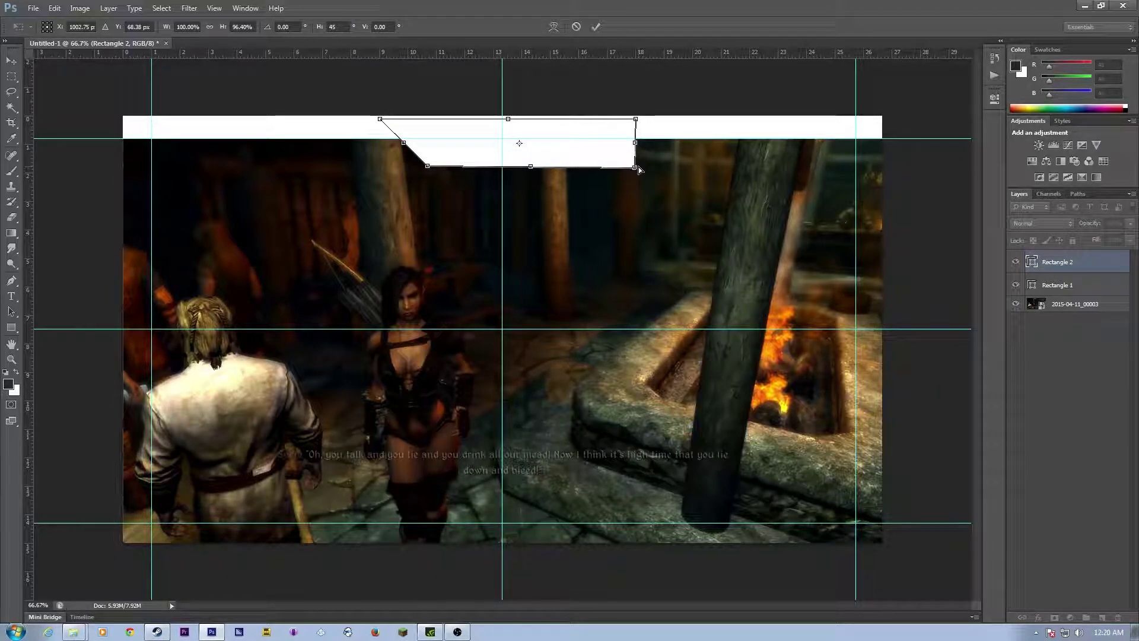
left_click_drag(632, 172, 597, 169)
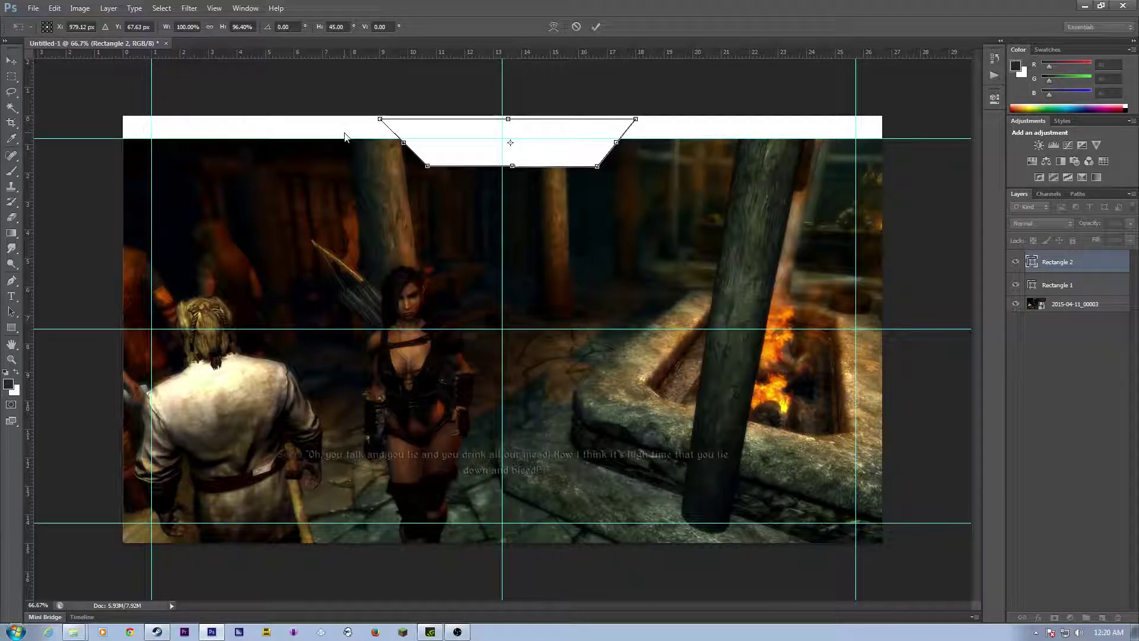
key("Return")
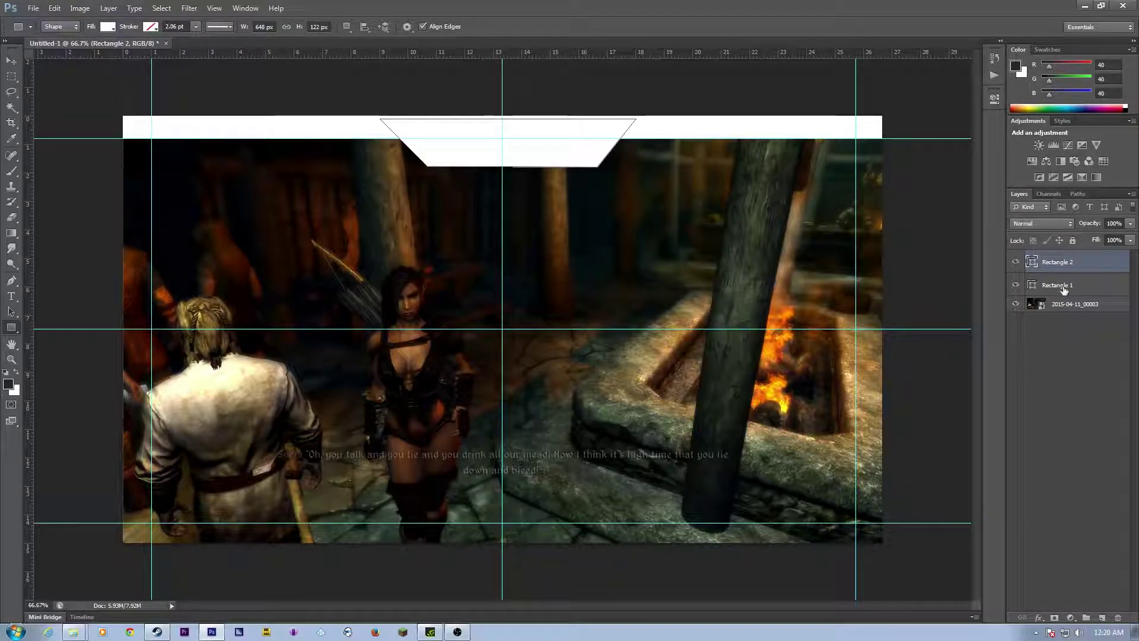
Step: Toggle the rulers off and back on from the View menu
left_click(1062, 285)
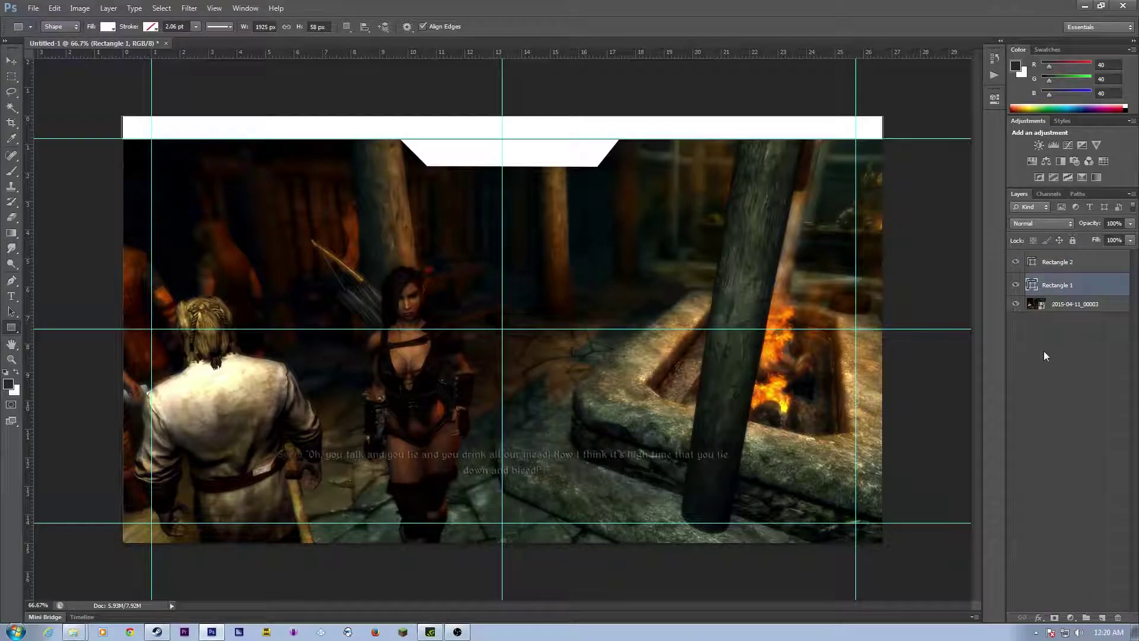
left_click(1085, 304)
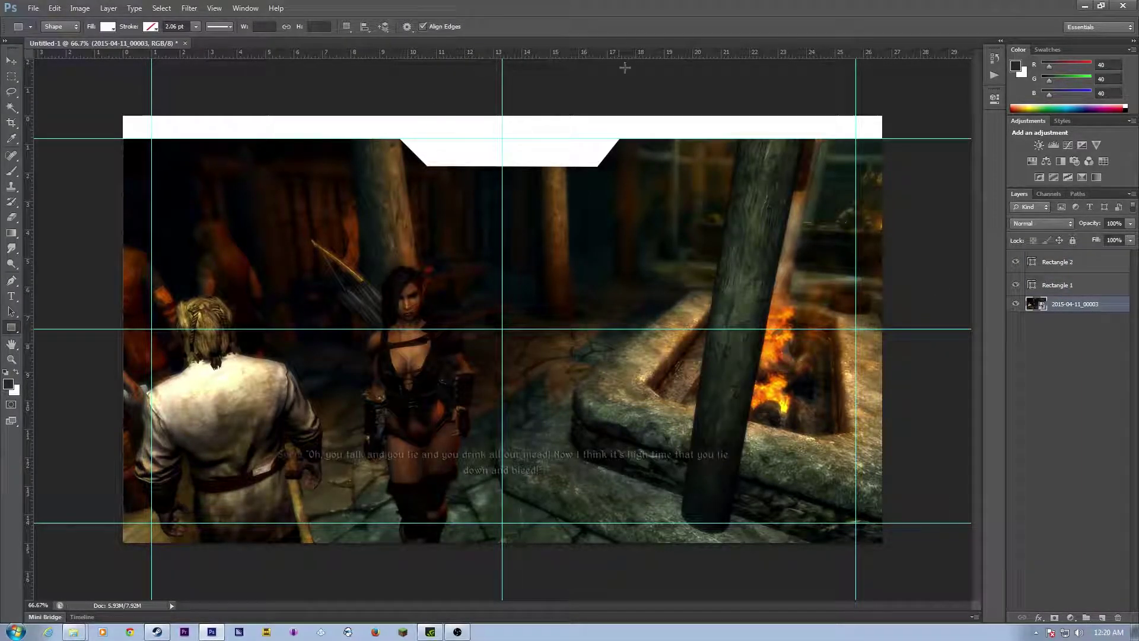
left_click(214, 8)
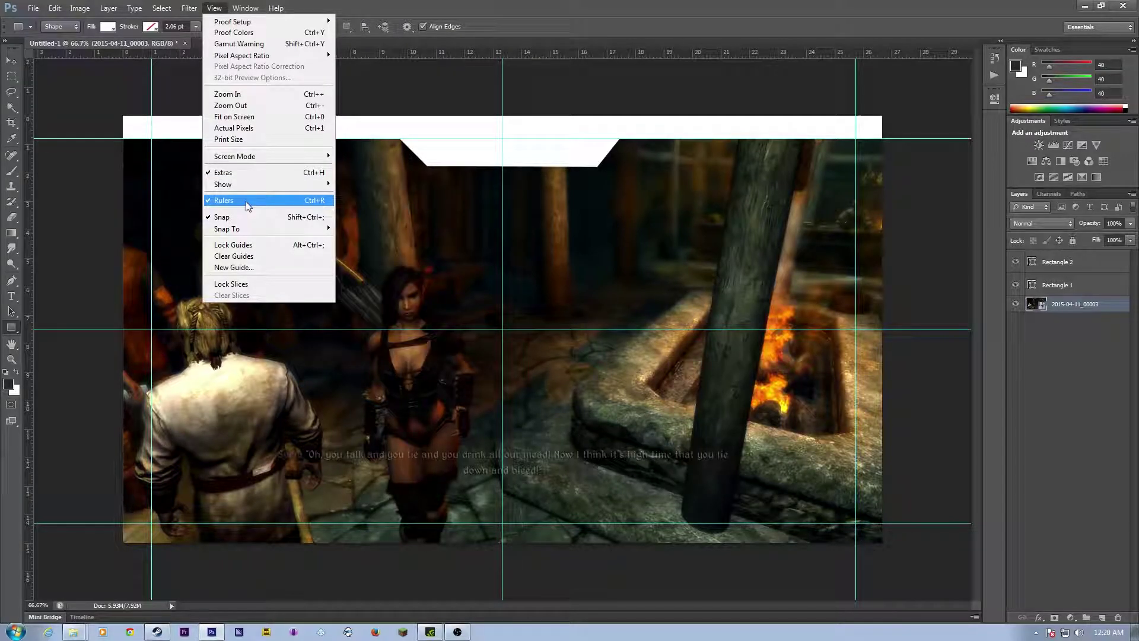
left_click(245, 201)
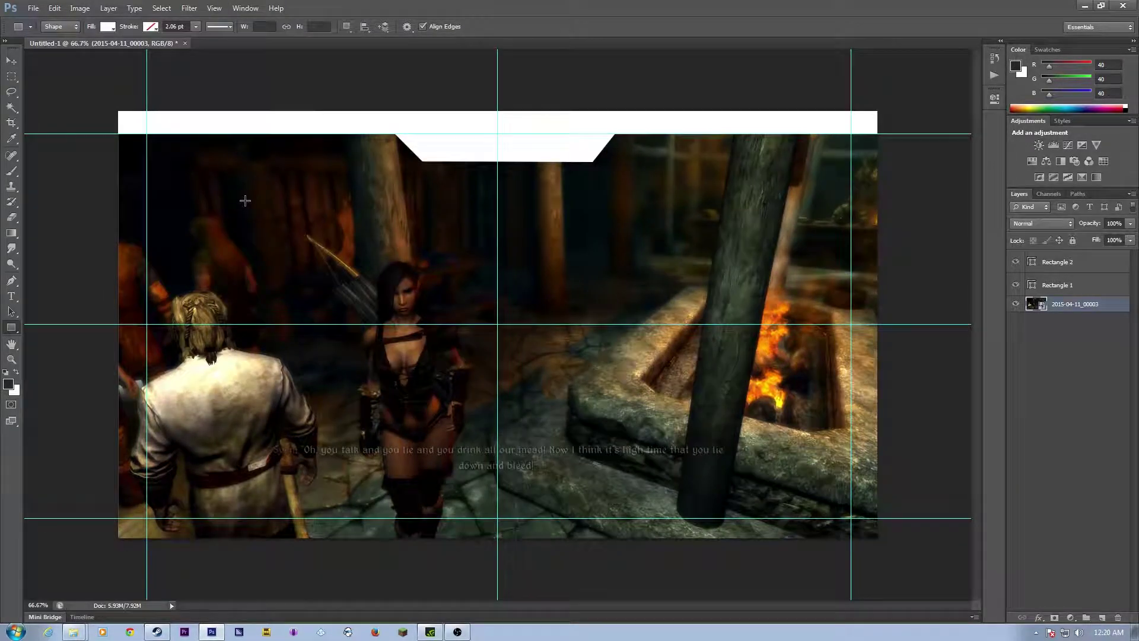
left_click(187, 9)
mouse_move(213, 9)
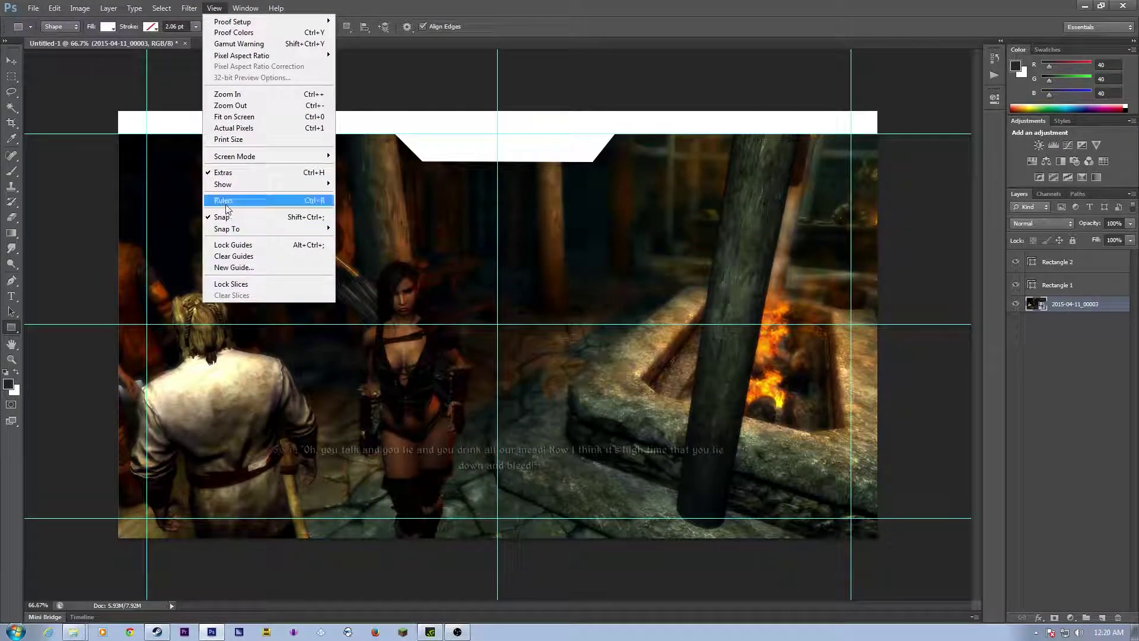
mouse_move(245, 188)
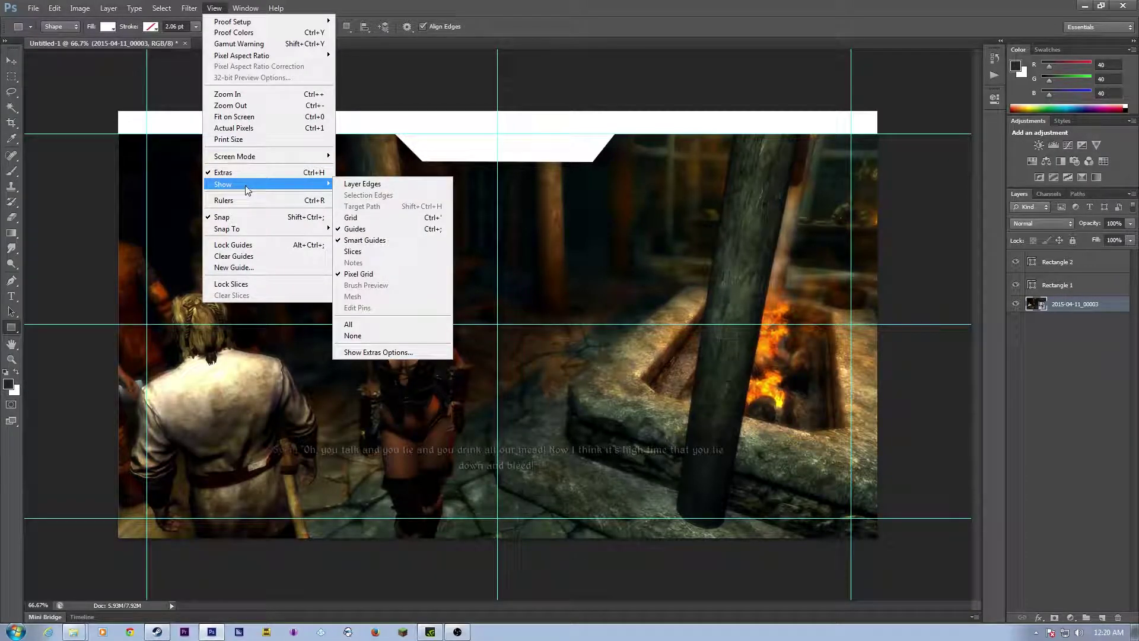
mouse_move(243, 158)
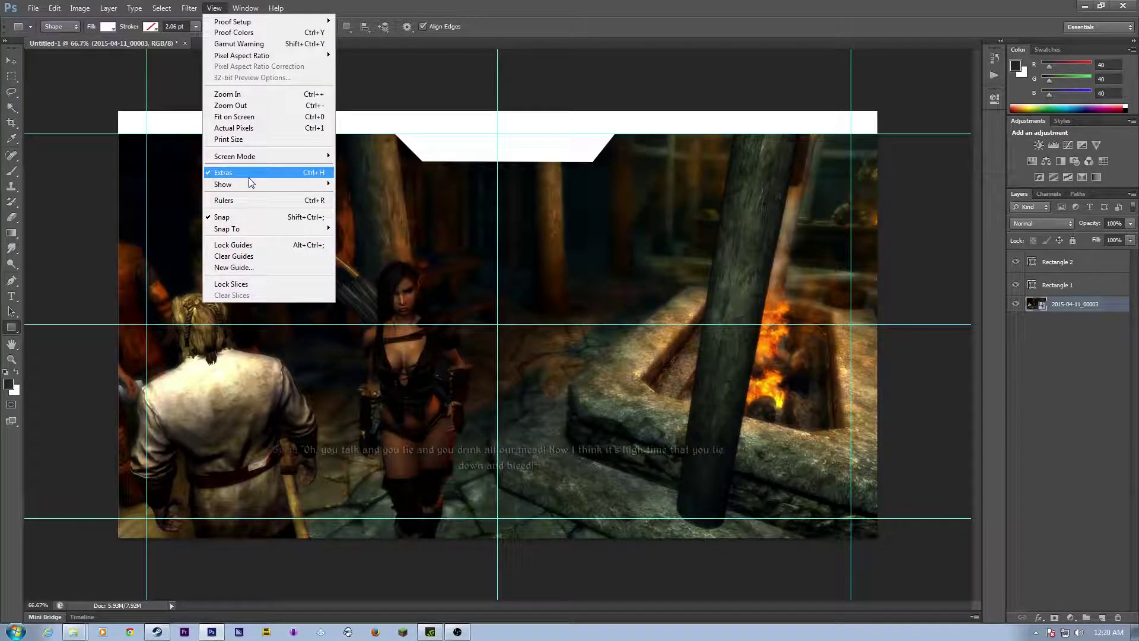
left_click(244, 201)
Step: Hide the guides and move Rectangle 2 below Rectangle 1 in the Layers panel
left_click(213, 8)
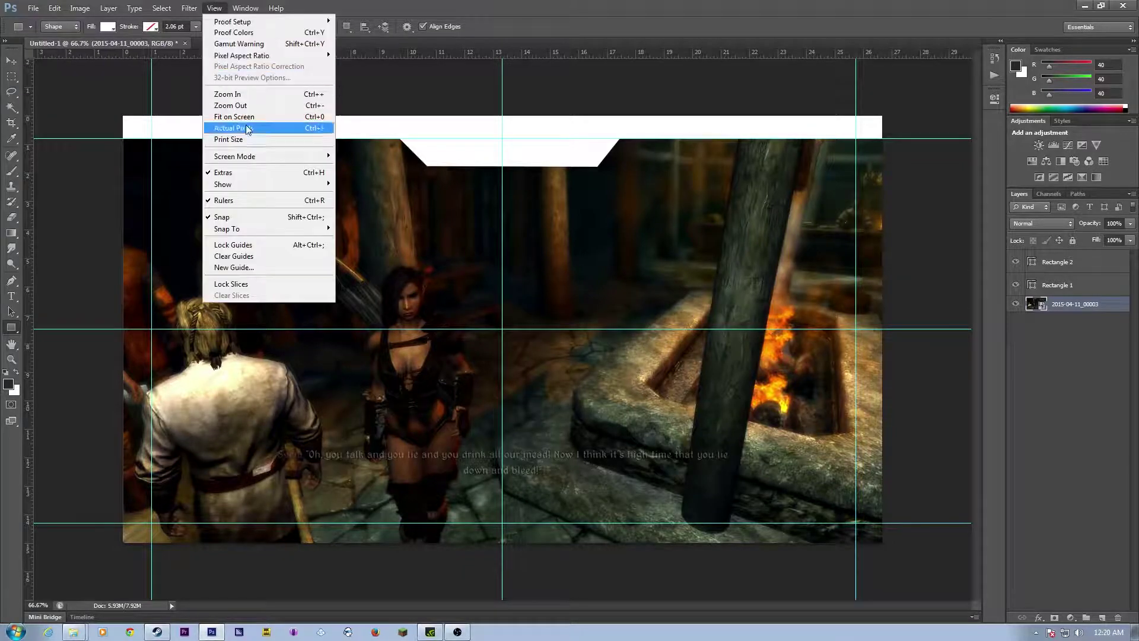
mouse_move(289, 187)
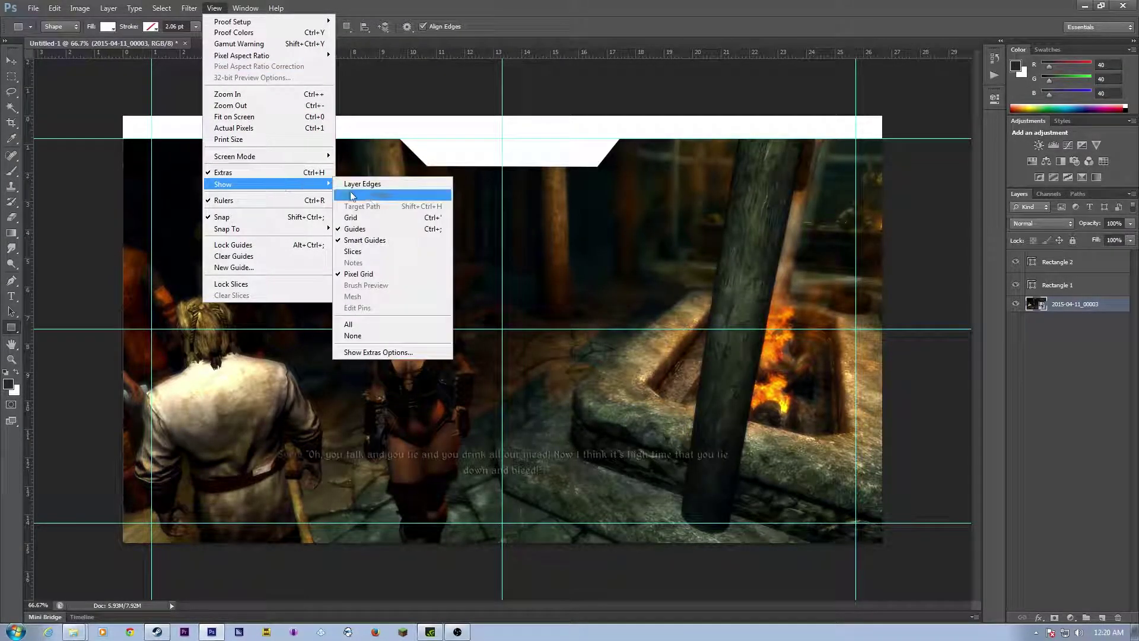
left_click(371, 238)
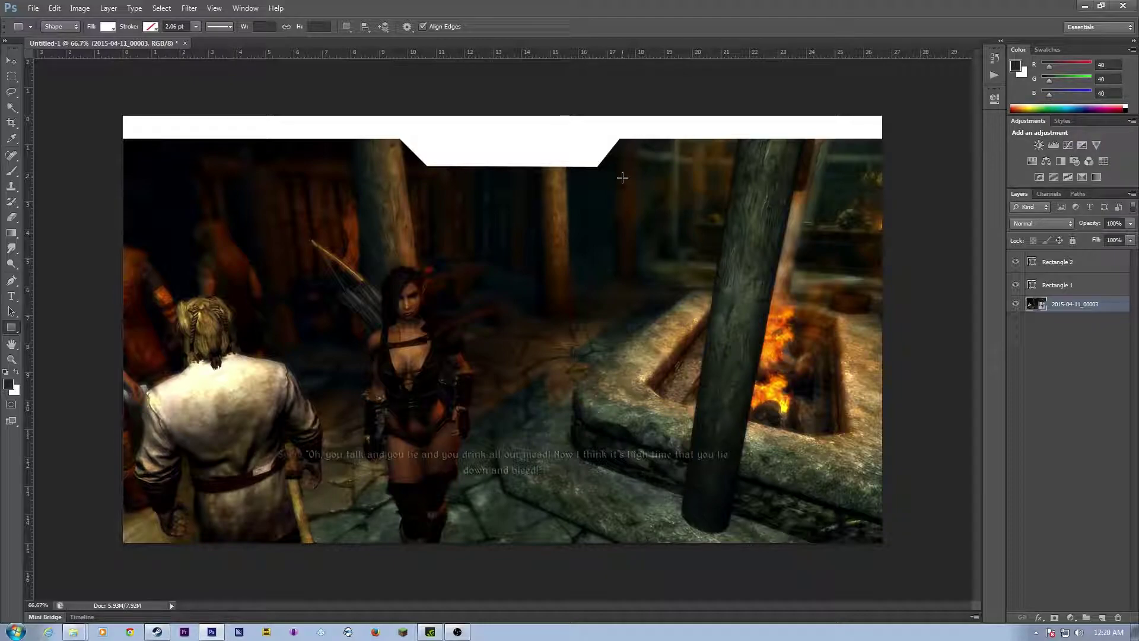
left_click(1054, 269)
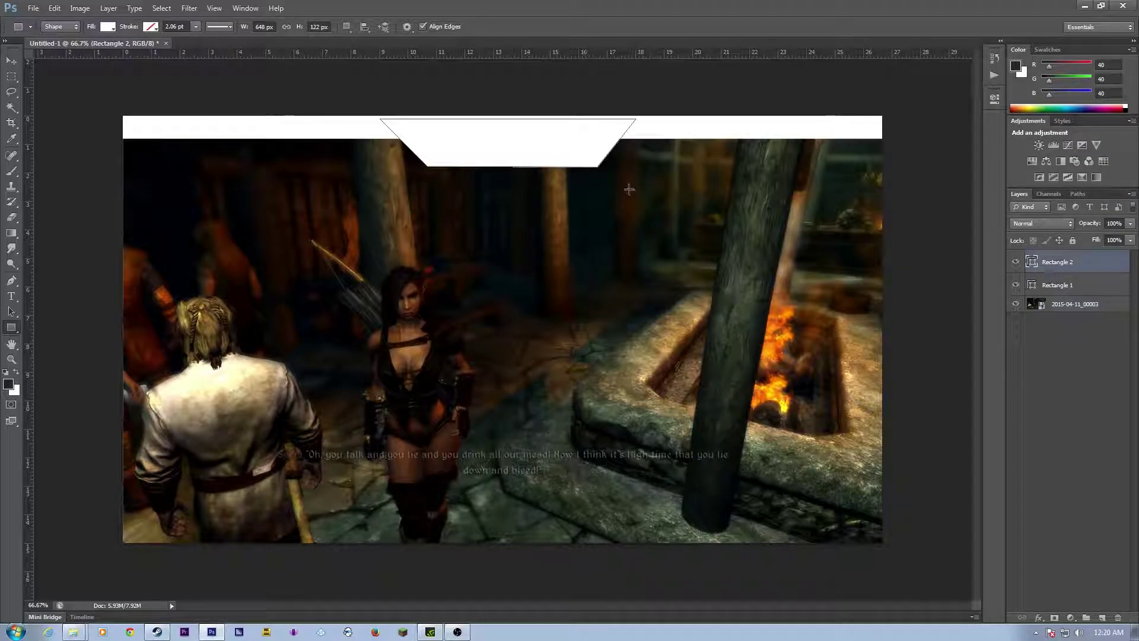
left_click_drag(1038, 258, 1036, 293)
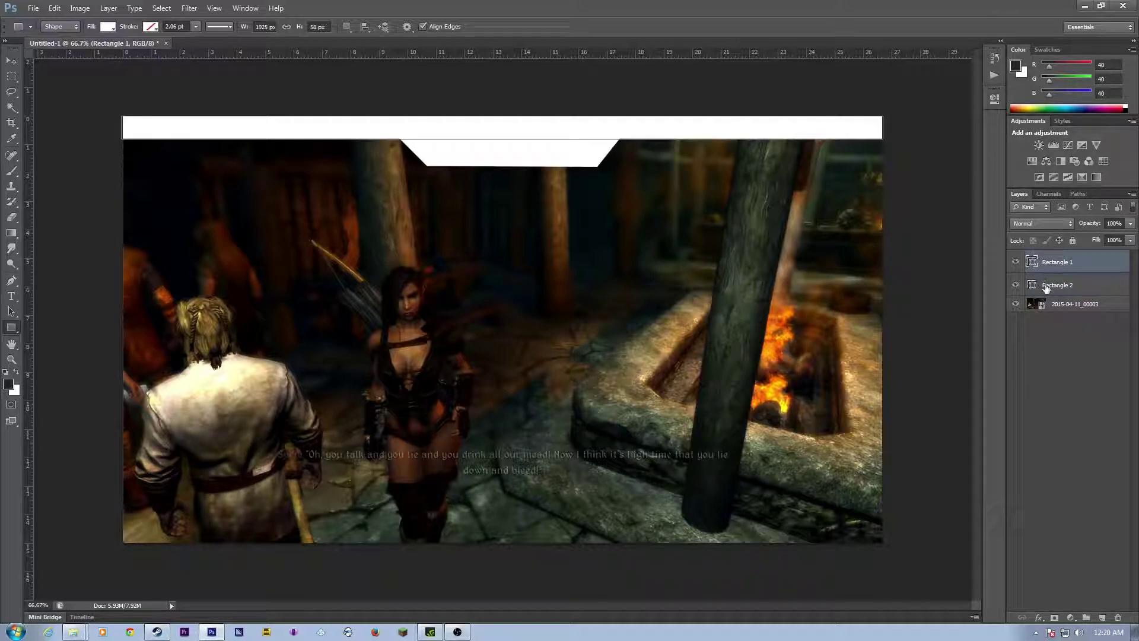
Step: Select Rectangle 1 and Rectangle 2 together and merge the shapes into one layer
left_click(11, 59)
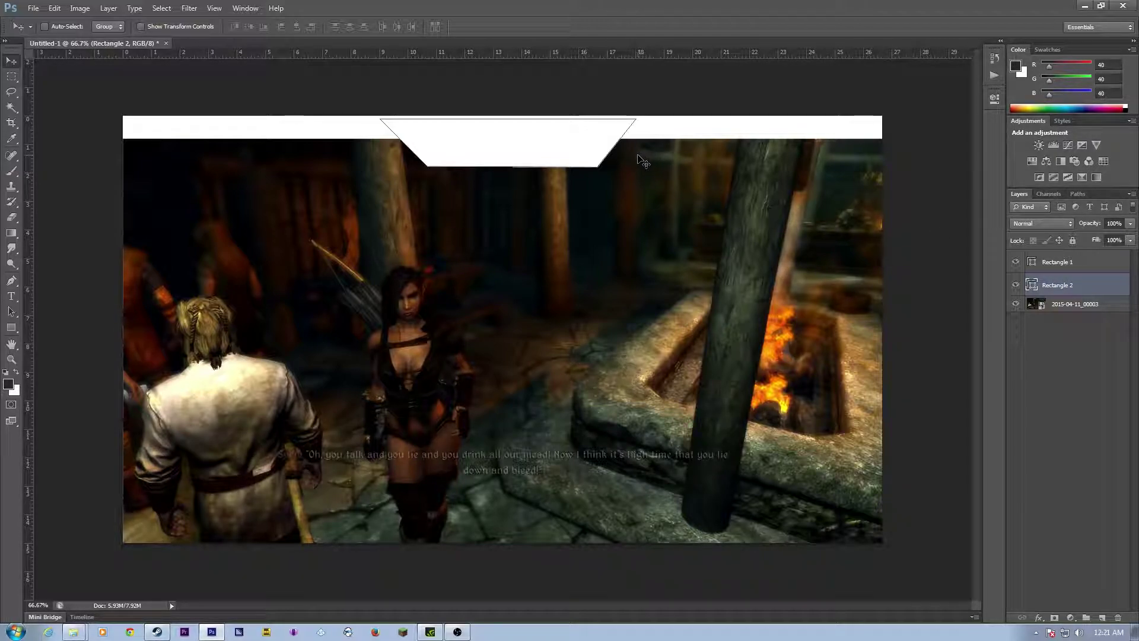
left_click(1054, 261, "shift")
right_click(1054, 261)
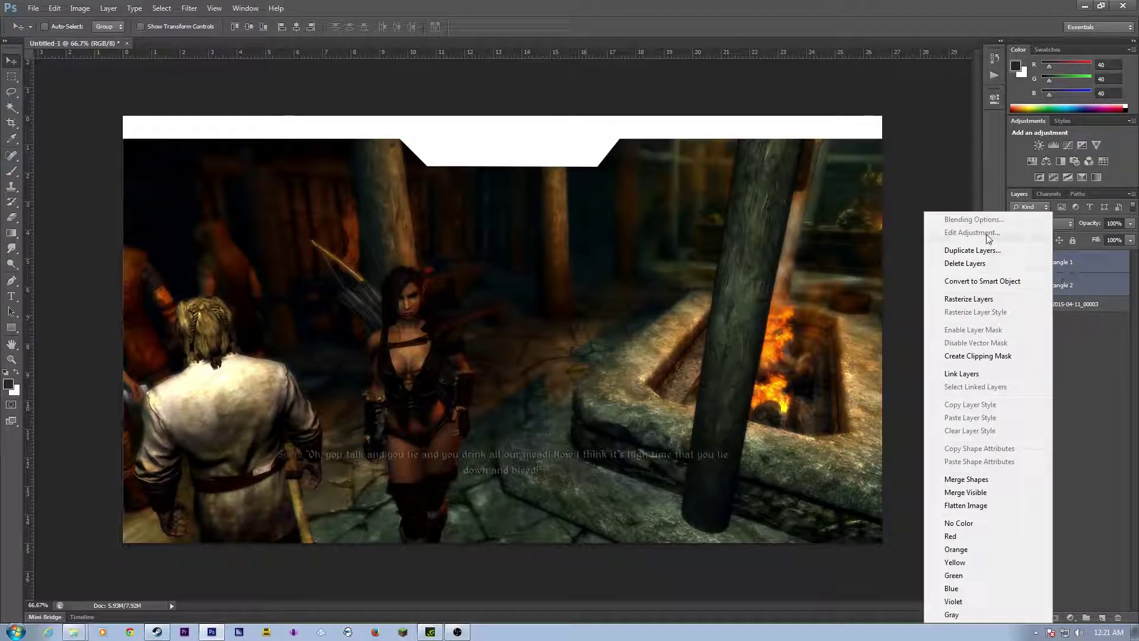
left_click(974, 480)
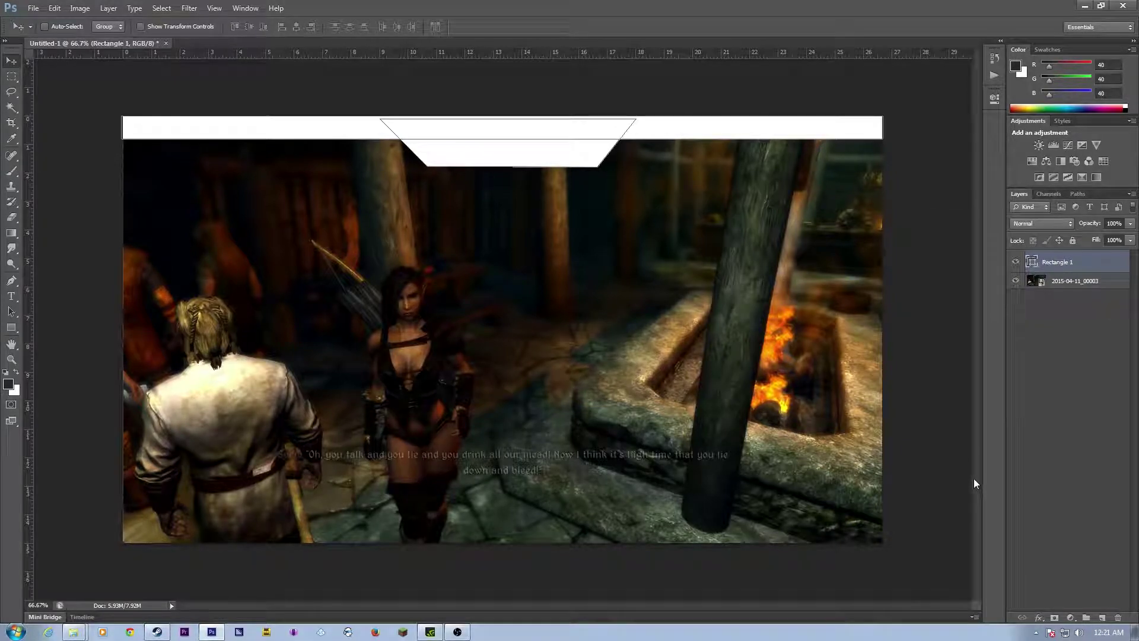
Step: Rasterize the merged Rectangle 1 layer
left_click(1051, 335)
left_click(1050, 261)
right_click(1052, 262)
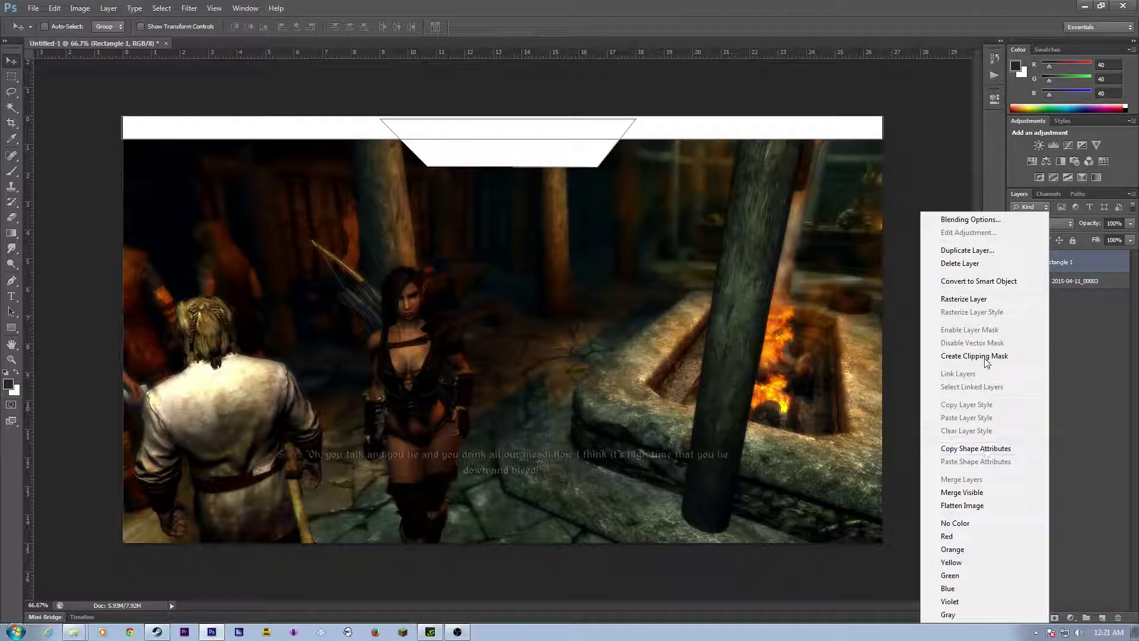
left_click(978, 300)
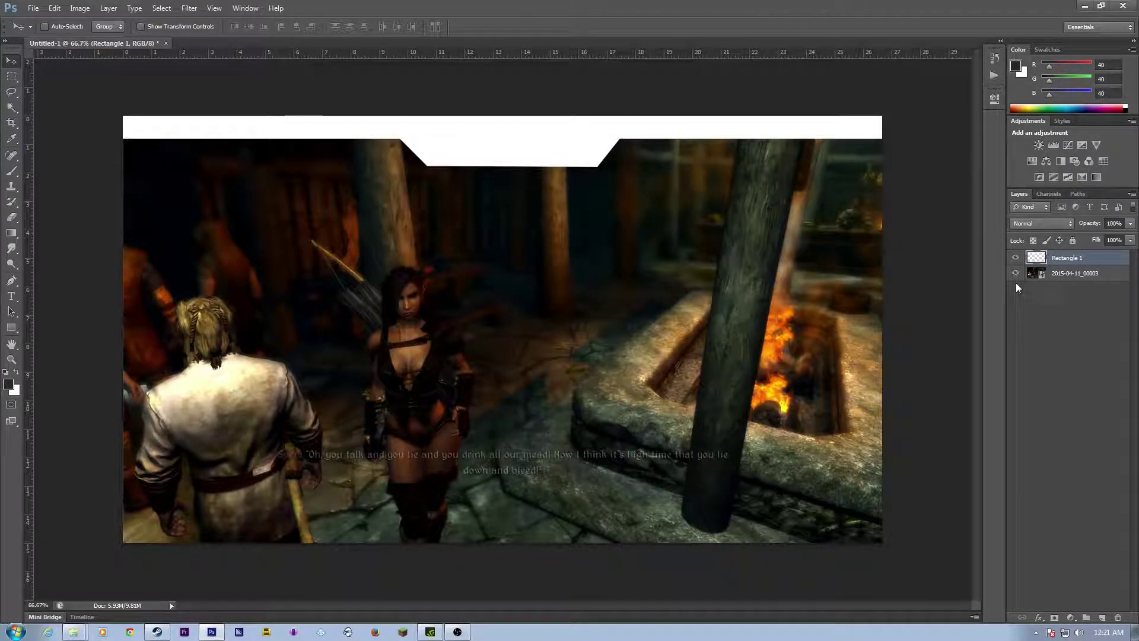
Step: Add a Stroke effect to Rectangle 1 and apply it alongside the existing Drop Shadow
right_click(1063, 265)
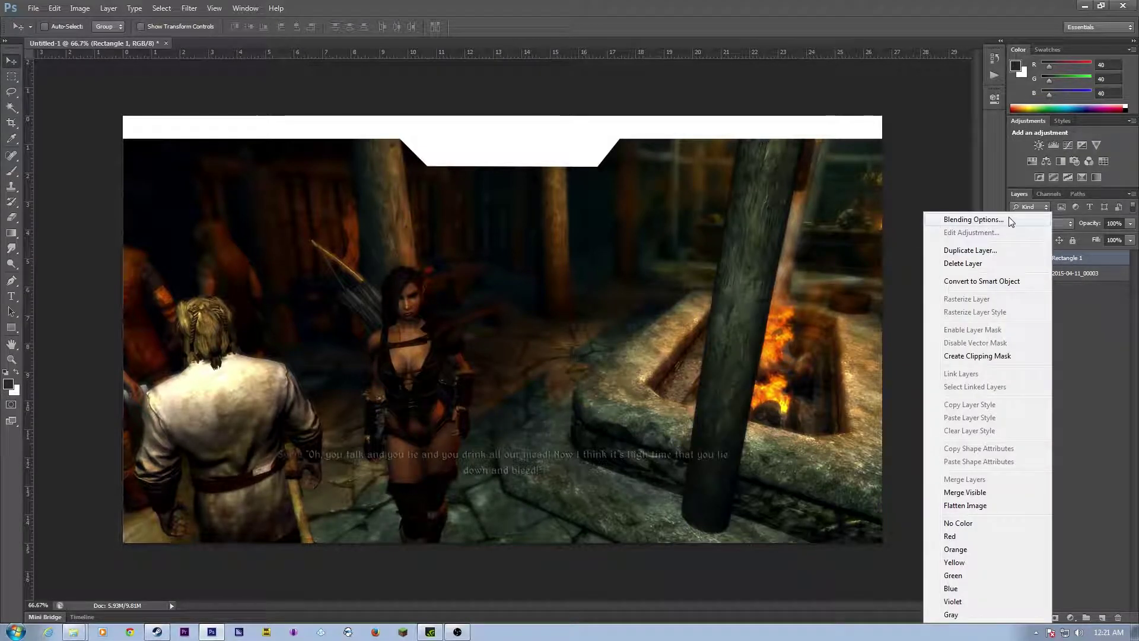
left_click(949, 220)
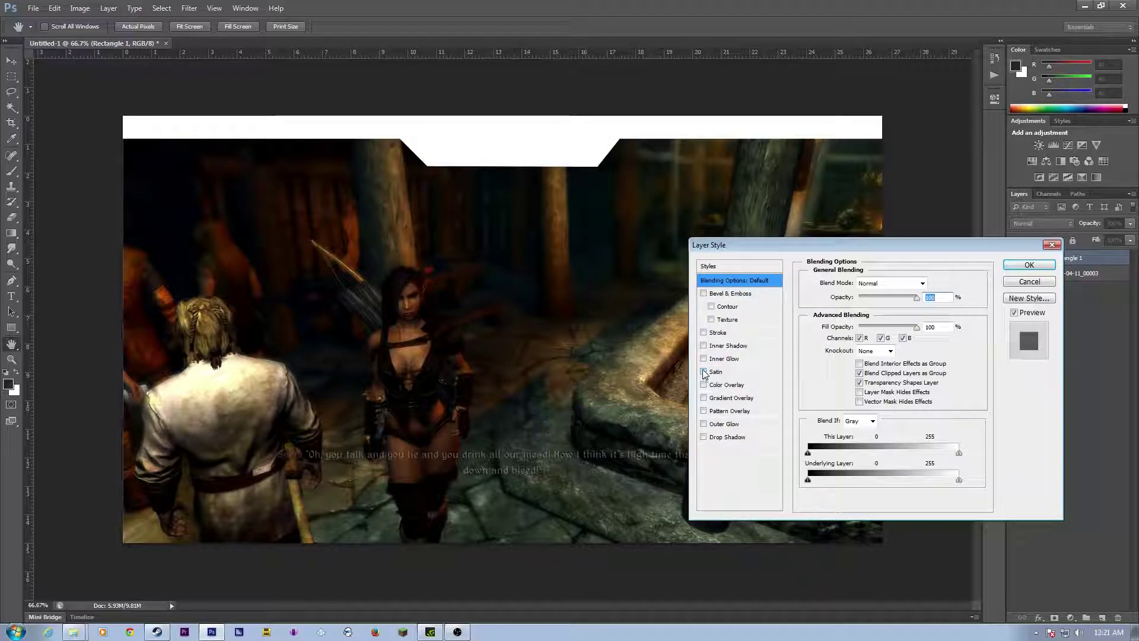
left_click(703, 333)
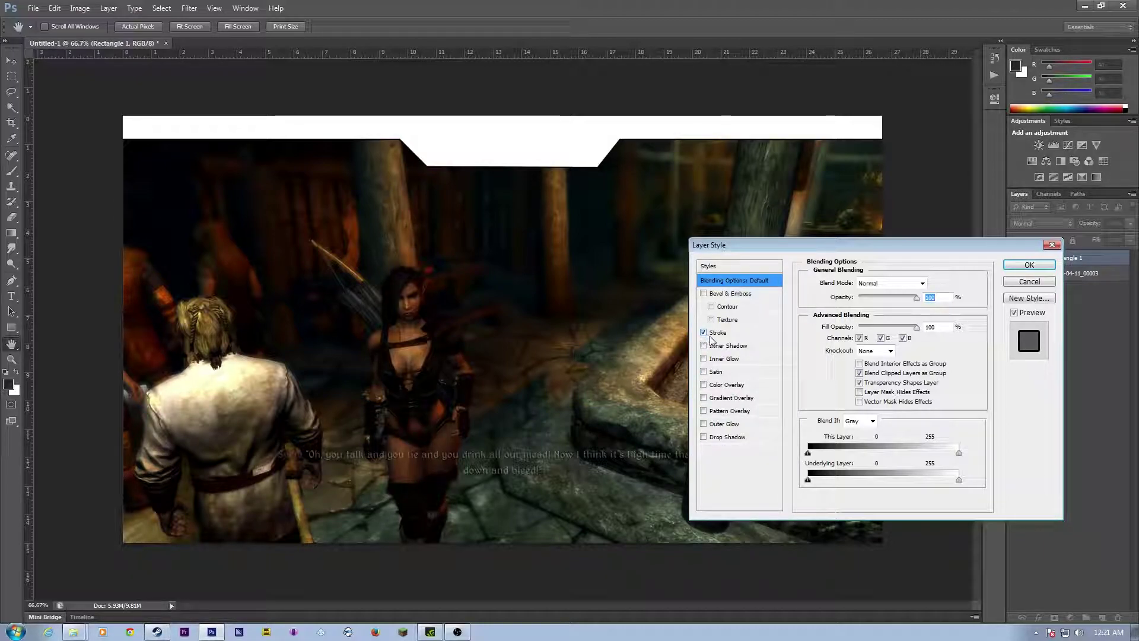
left_click(717, 333)
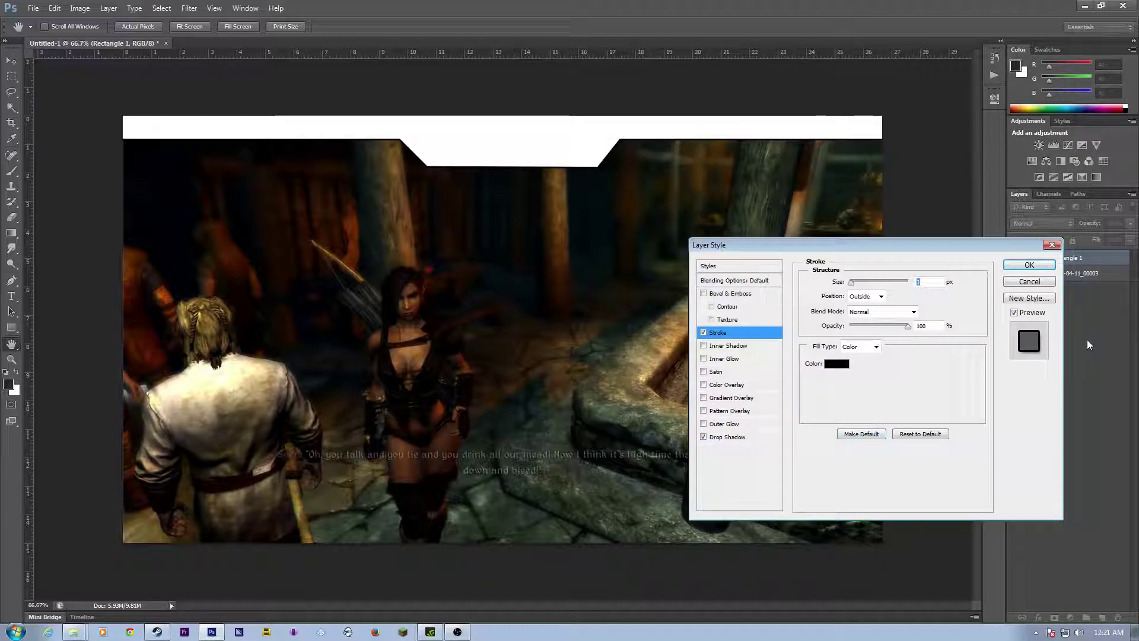
left_click(1029, 265)
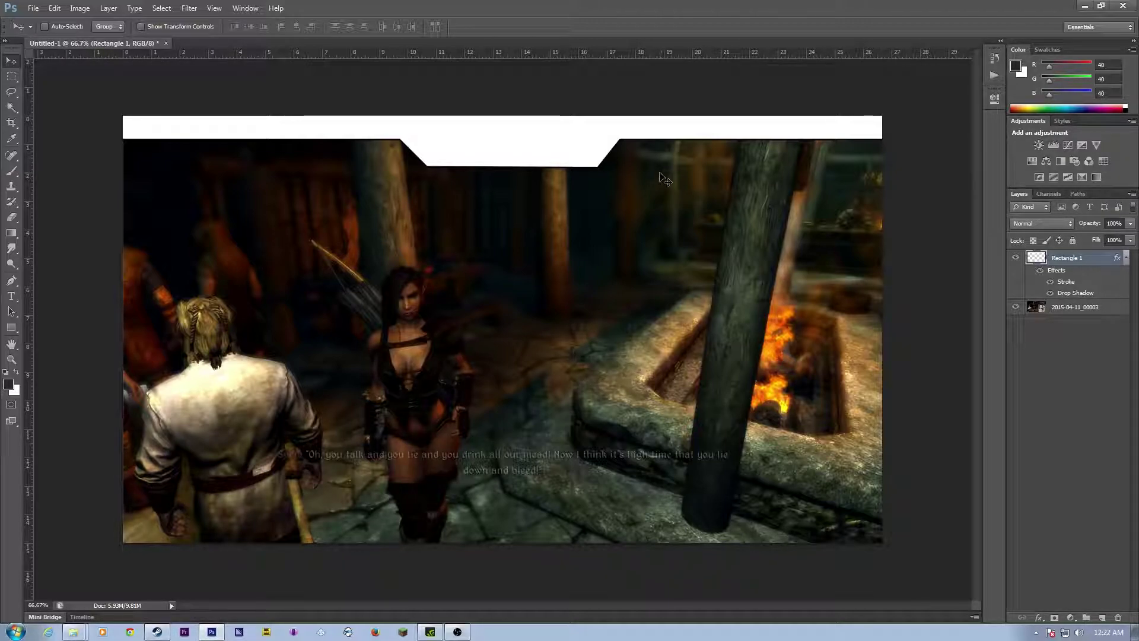
Step: Duplicate Rectangle 1, then try Render Clouds on the copy and undo it
left_click_drag(1064, 264, 1101, 619)
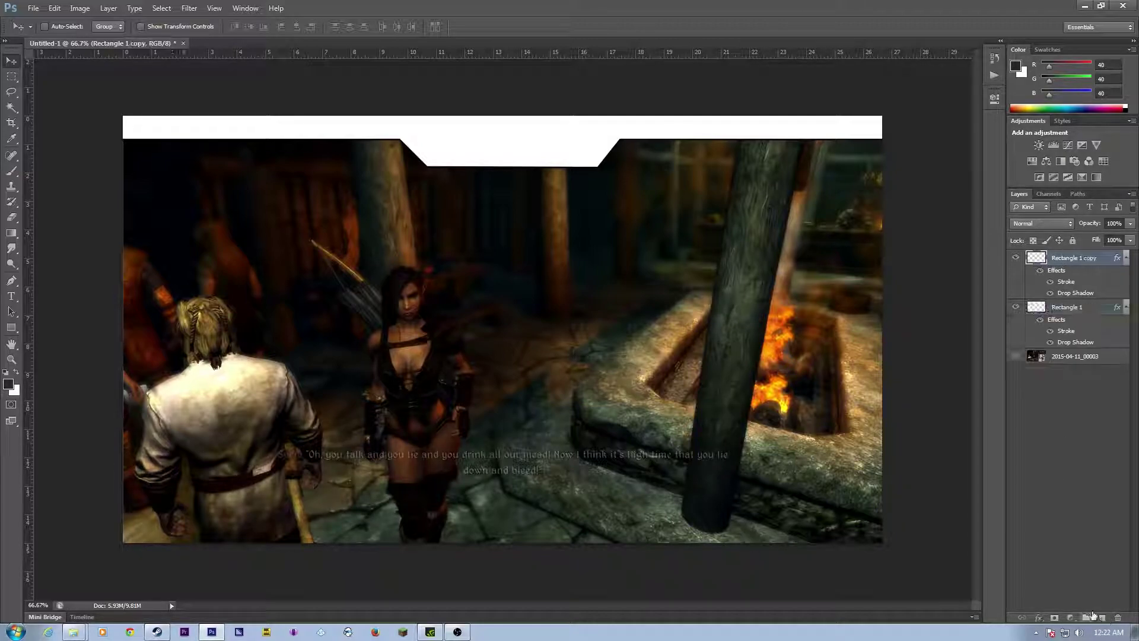
left_click(189, 8)
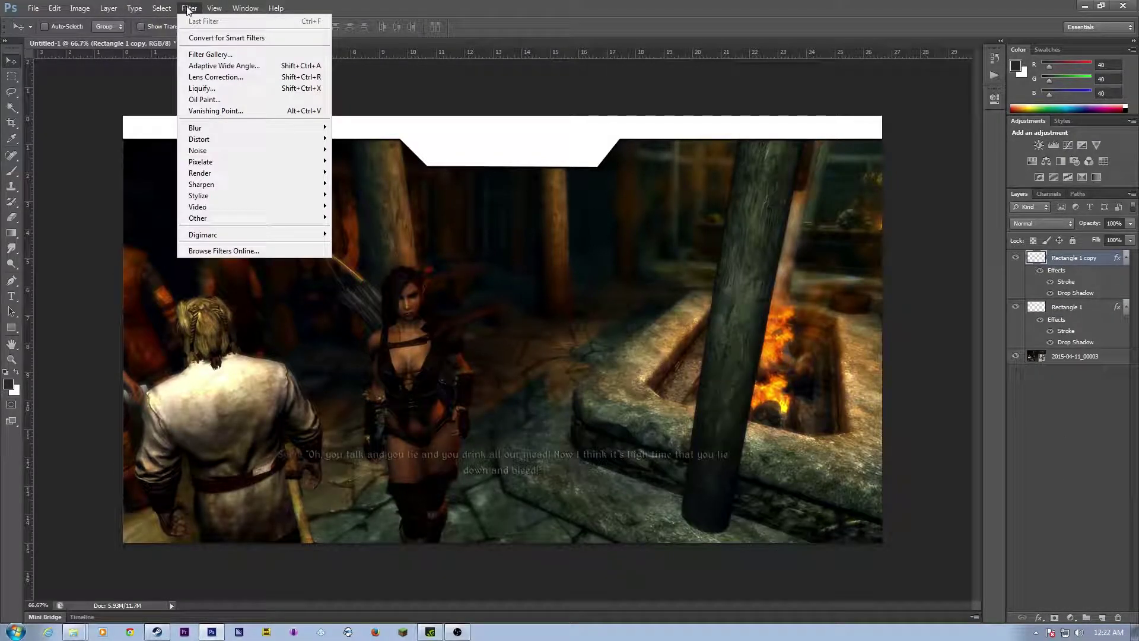
mouse_move(260, 138)
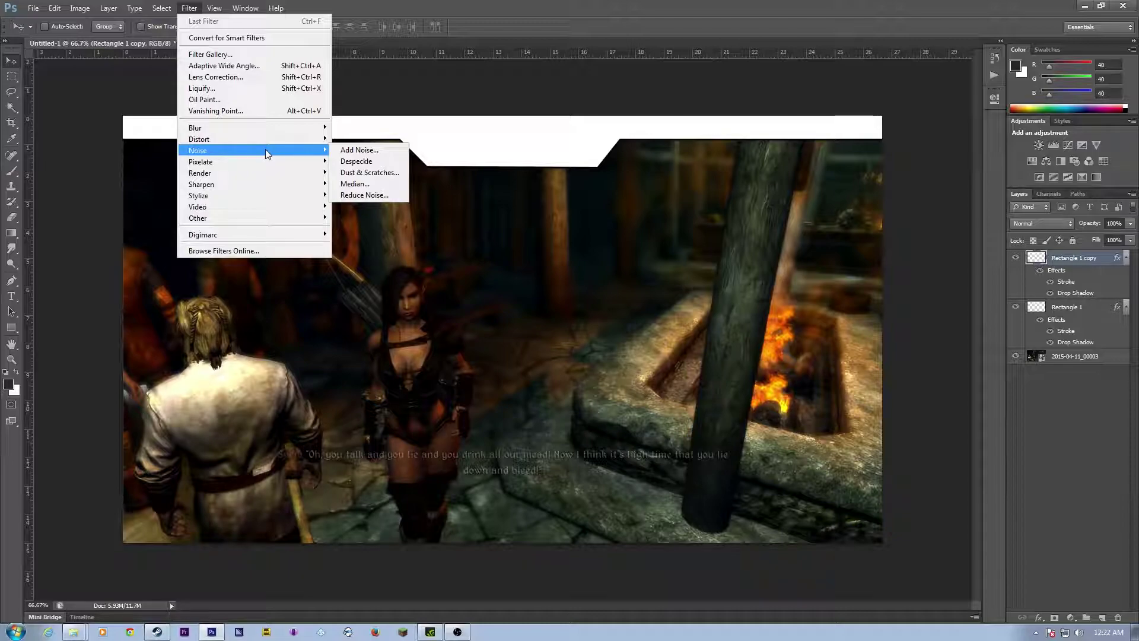
mouse_move(311, 181)
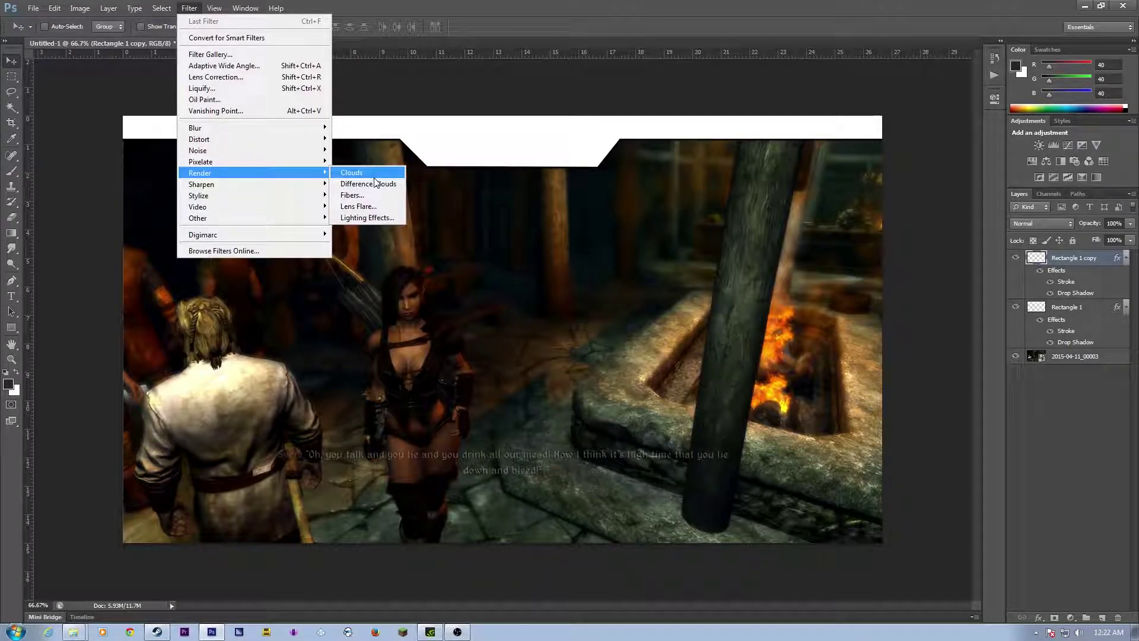
left_click(375, 174)
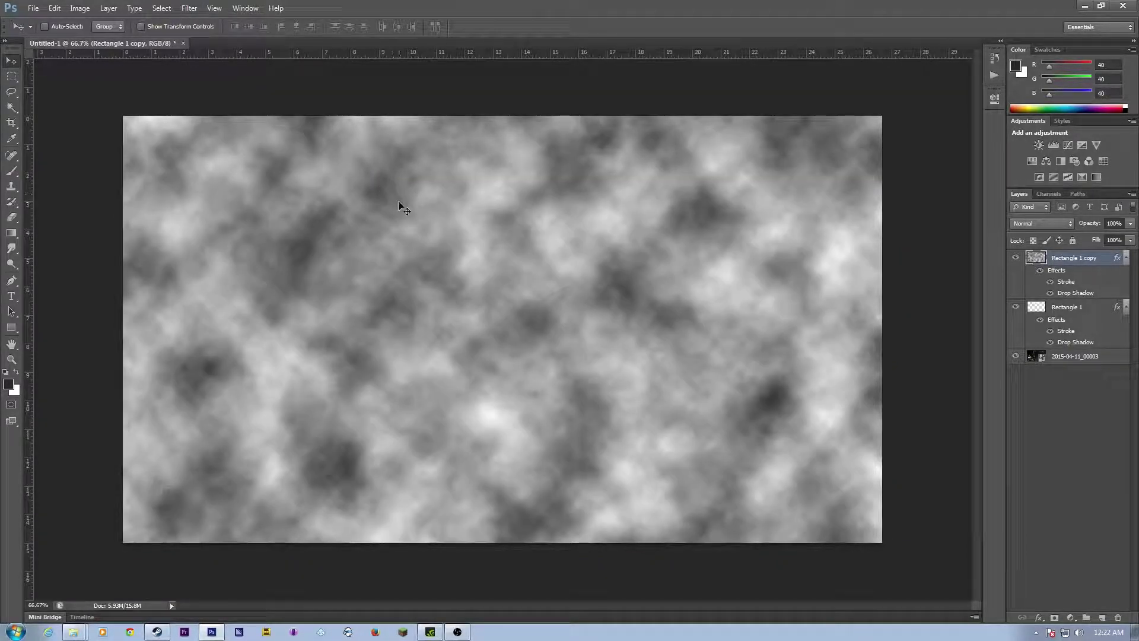
key("ctrl+z")
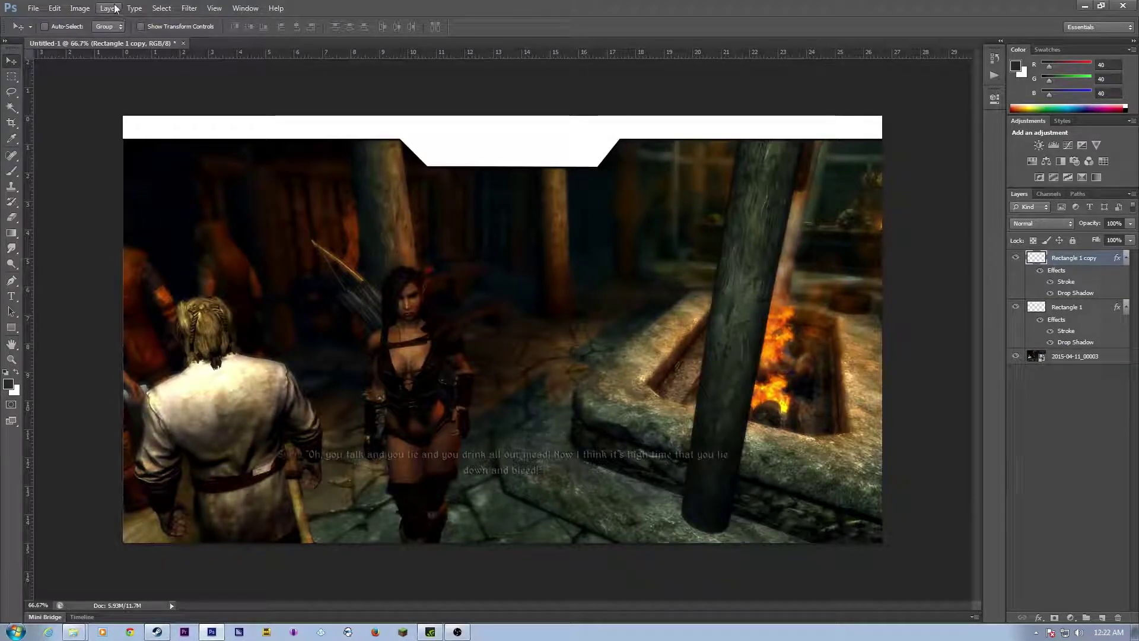
Step: Add a black layer mask to the Rectangle 1 copy
left_click(117, 10)
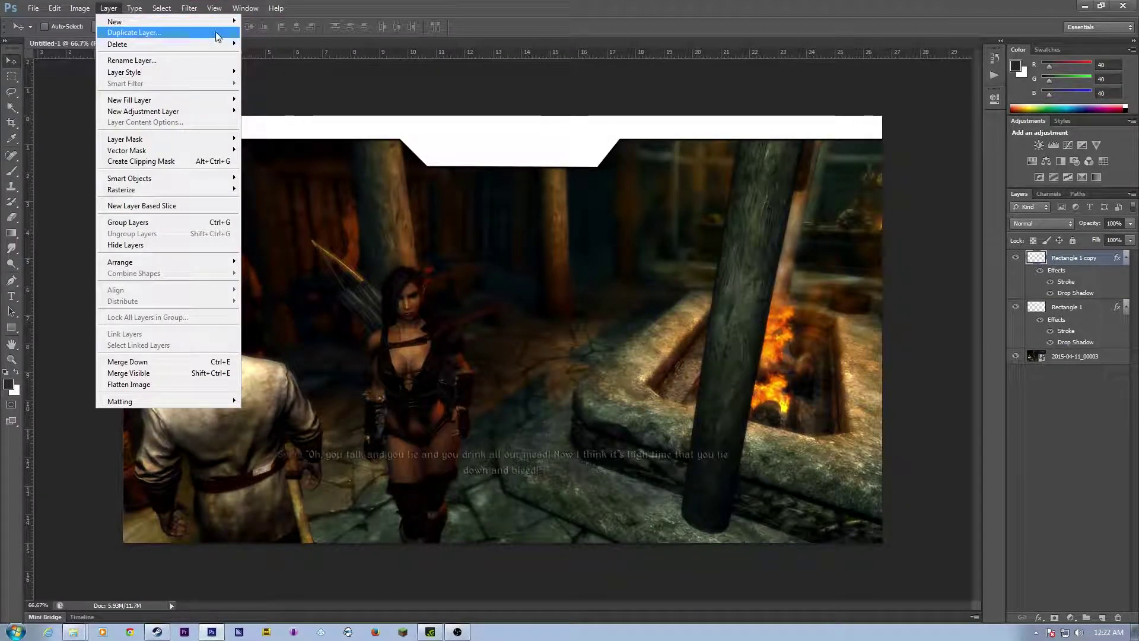
mouse_move(217, 23)
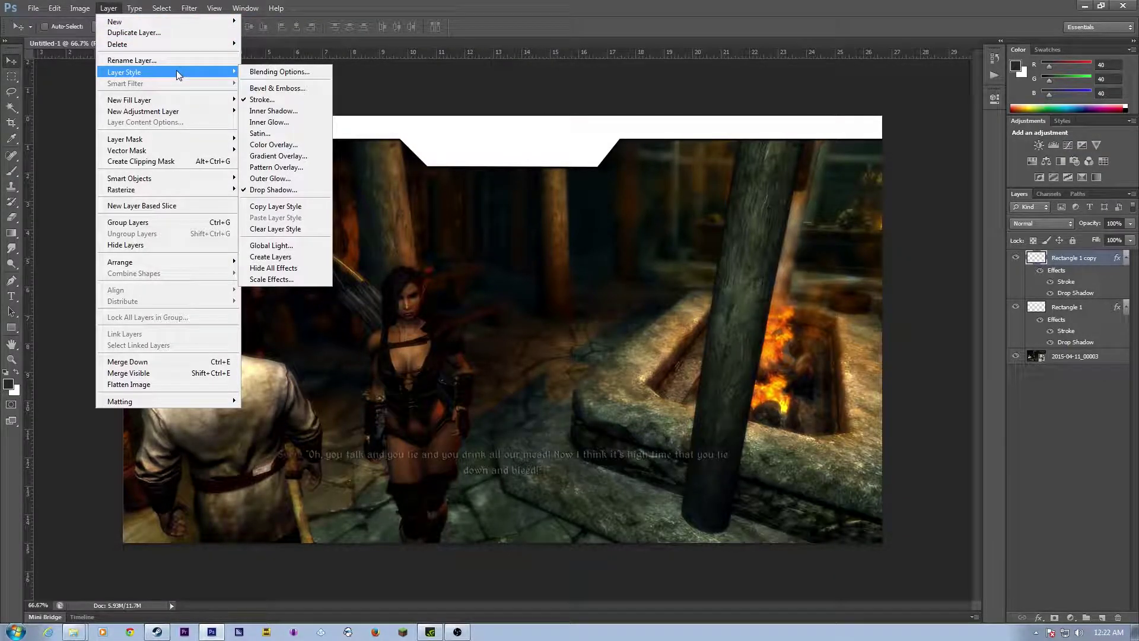
mouse_move(181, 102)
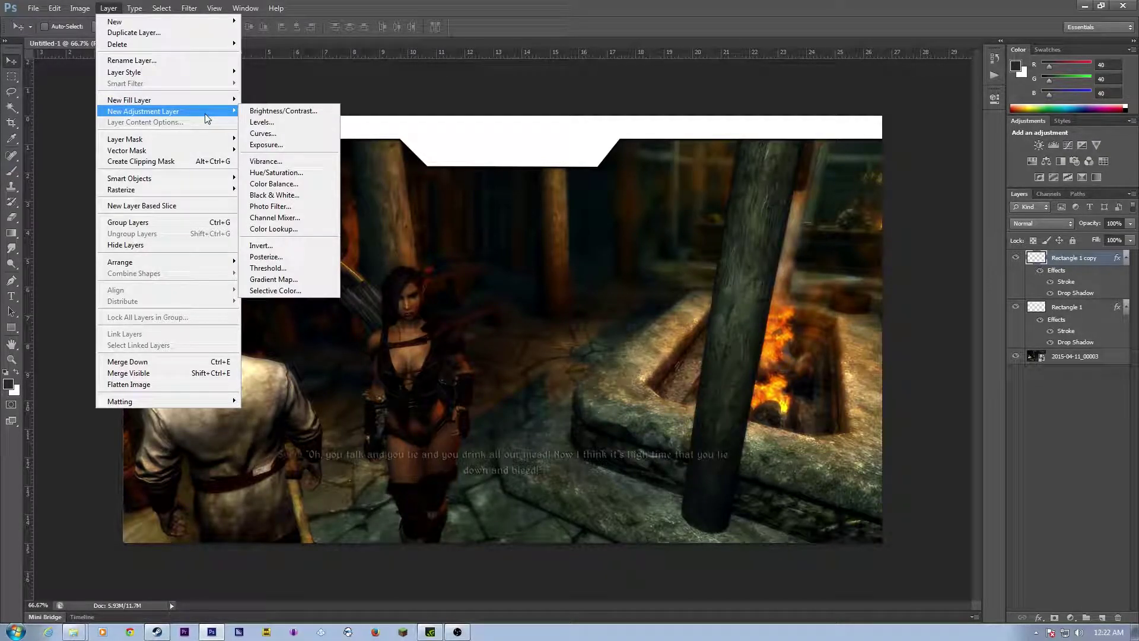
mouse_move(201, 140)
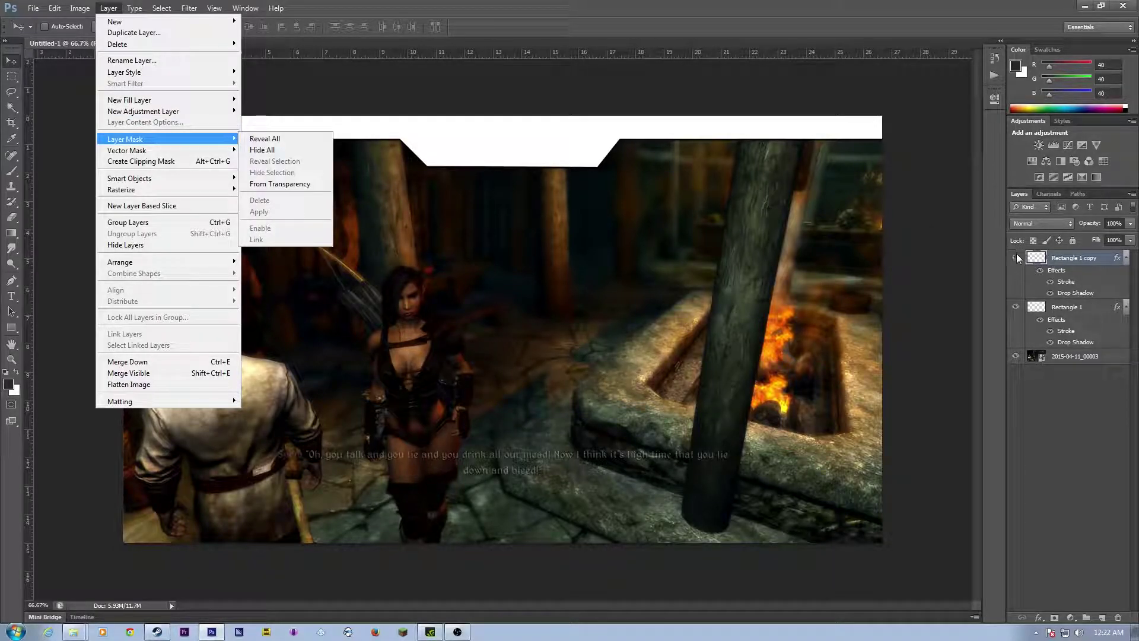
left_click(1037, 259)
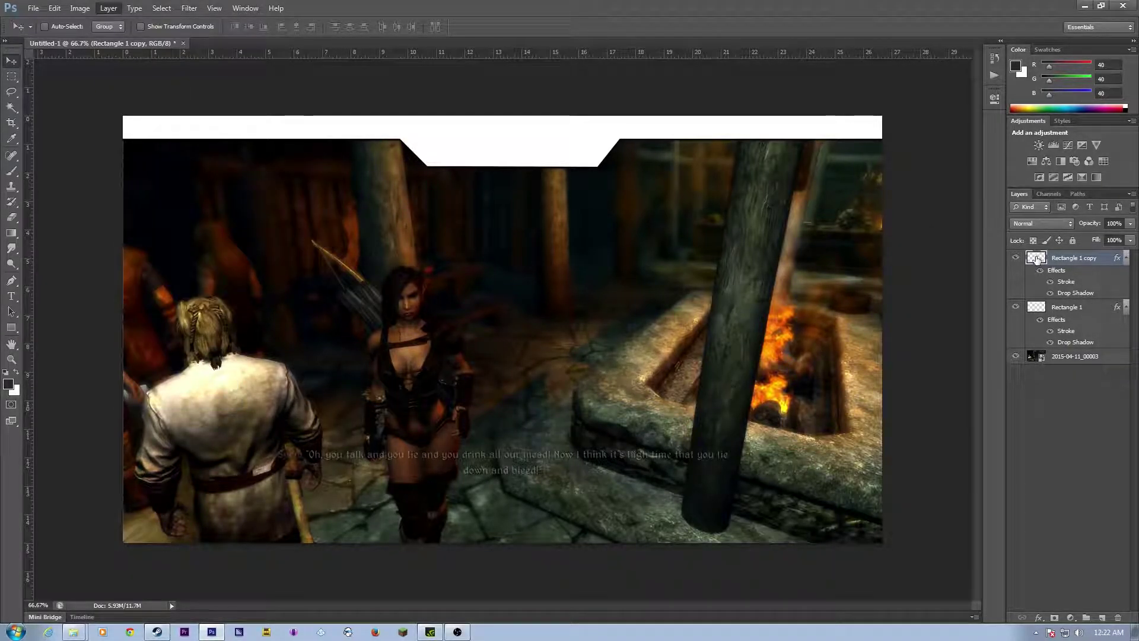
left_click_drag(1036, 258, 1097, 522)
left_click_drag(1105, 606, 1056, 619)
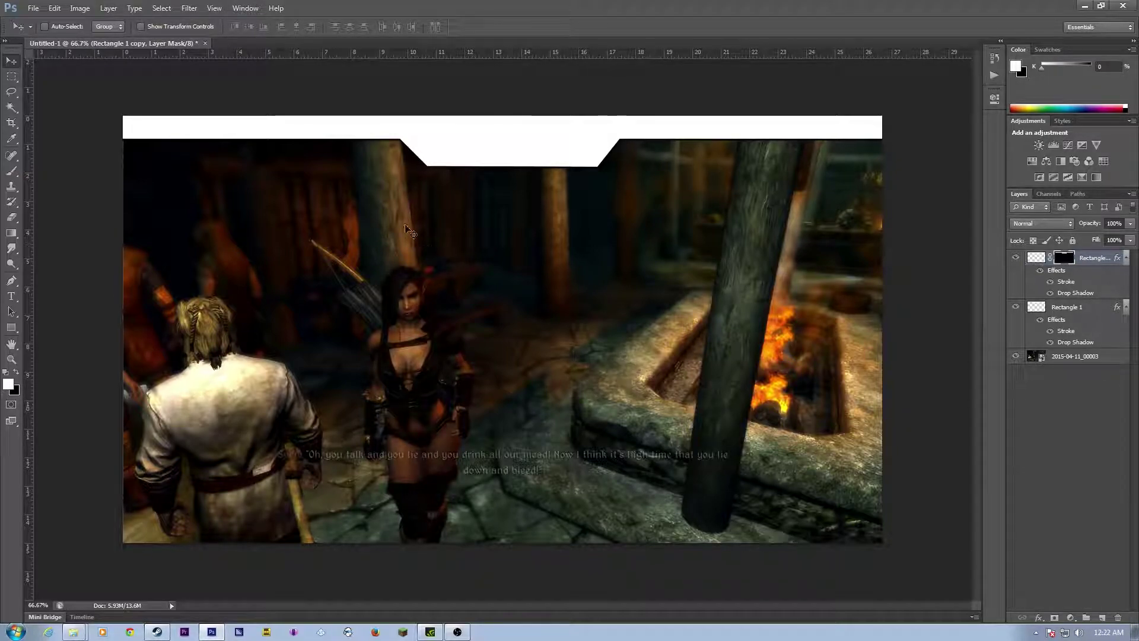
Step: Render clouds into the copy's layer mask
left_click(214, 8)
left_click(215, 9)
left_click(197, 9)
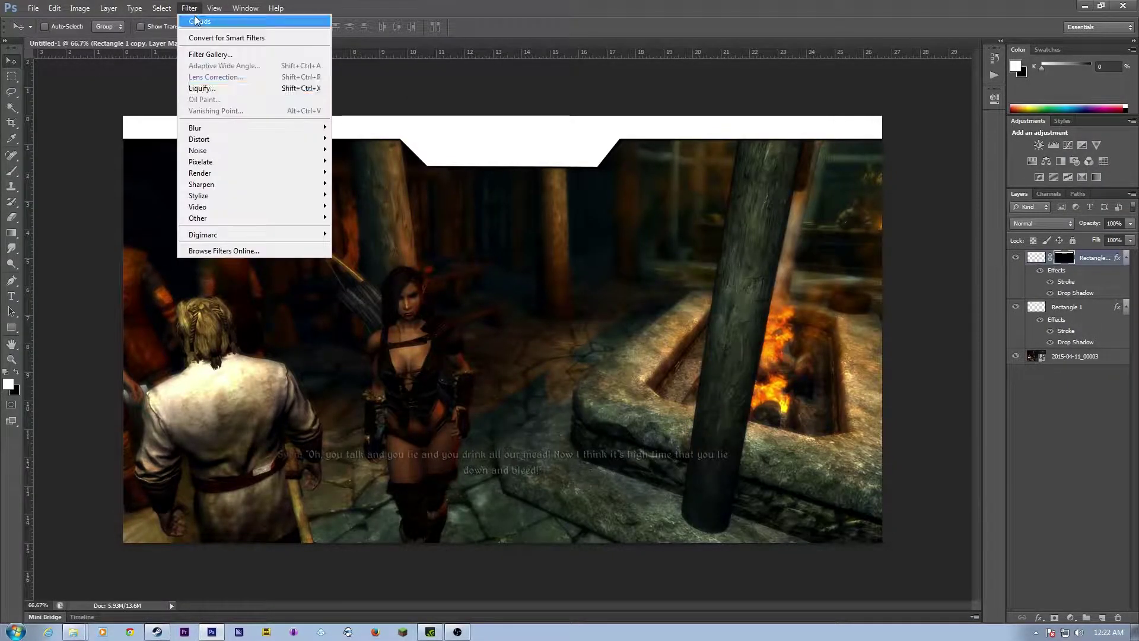
left_click(230, 22)
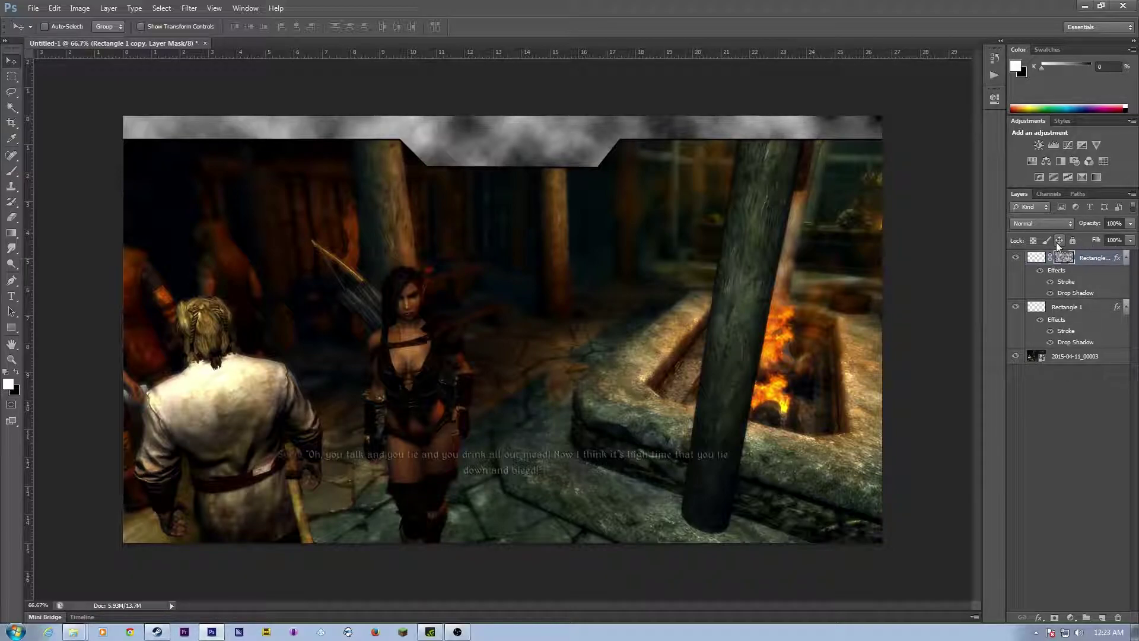
Step: Lower the copy's fill to 19% and opacity to 52%, then select the original Rectangle 1
left_click(1130, 240)
left_click_drag(1092, 254, 1081, 256)
left_click(1130, 224)
left_click(1118, 243)
left_click_drag(1114, 240, 1102, 238)
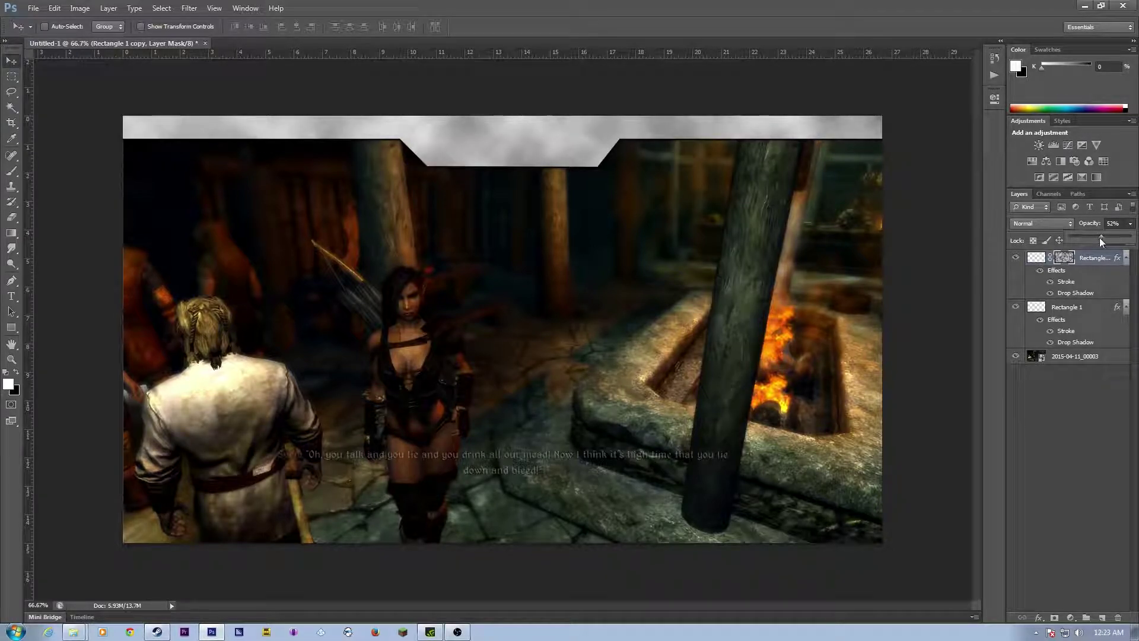
left_click(1046, 365)
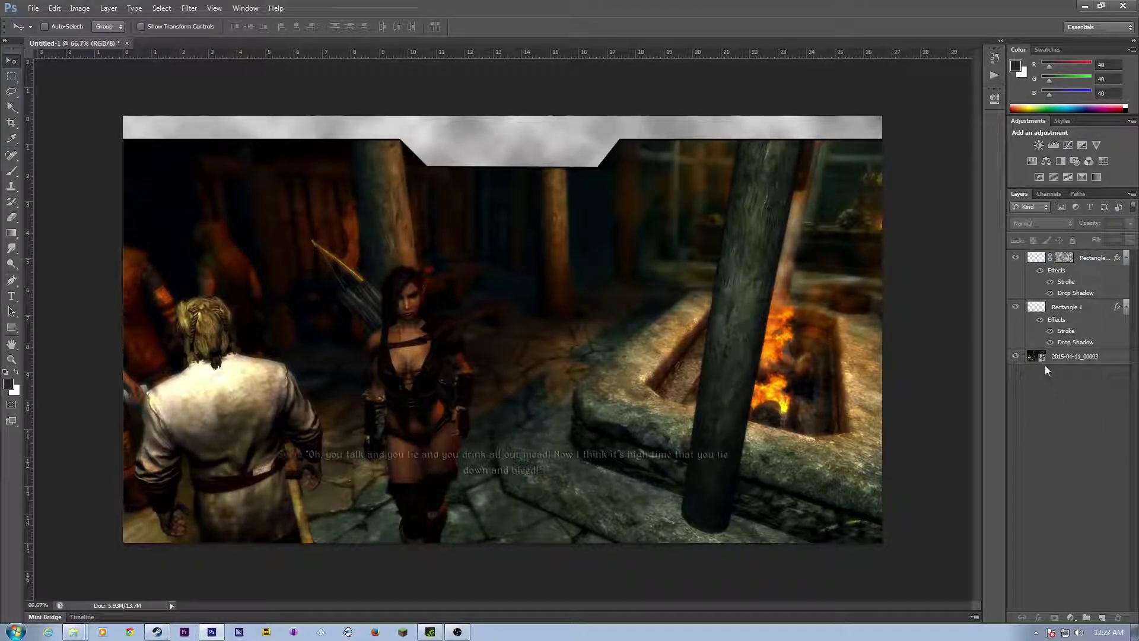
left_click(1033, 306)
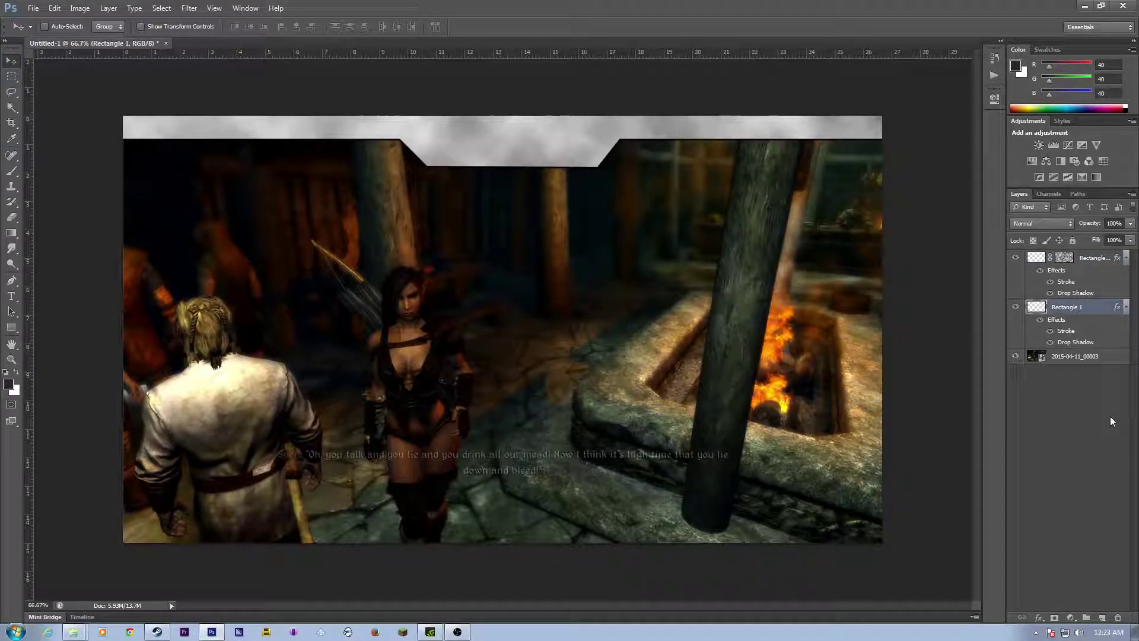
Step: Give Rectangle 1 a blue (009cff) Color Overlay at 57% opacity plus a Gradient Overlay
right_click(1078, 313)
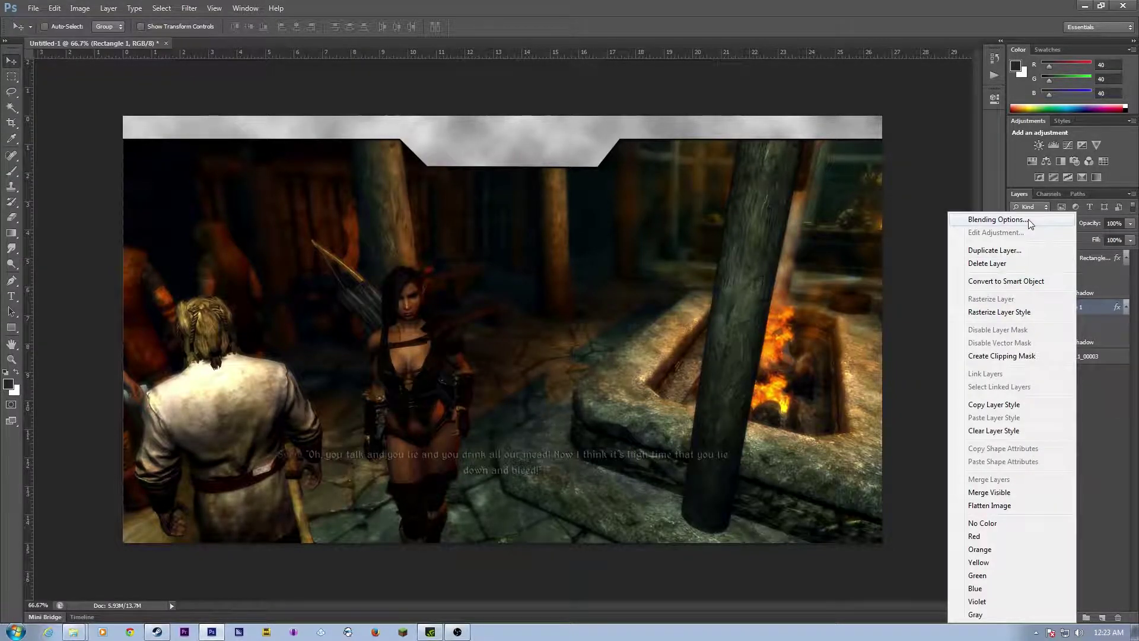
left_click(1009, 220)
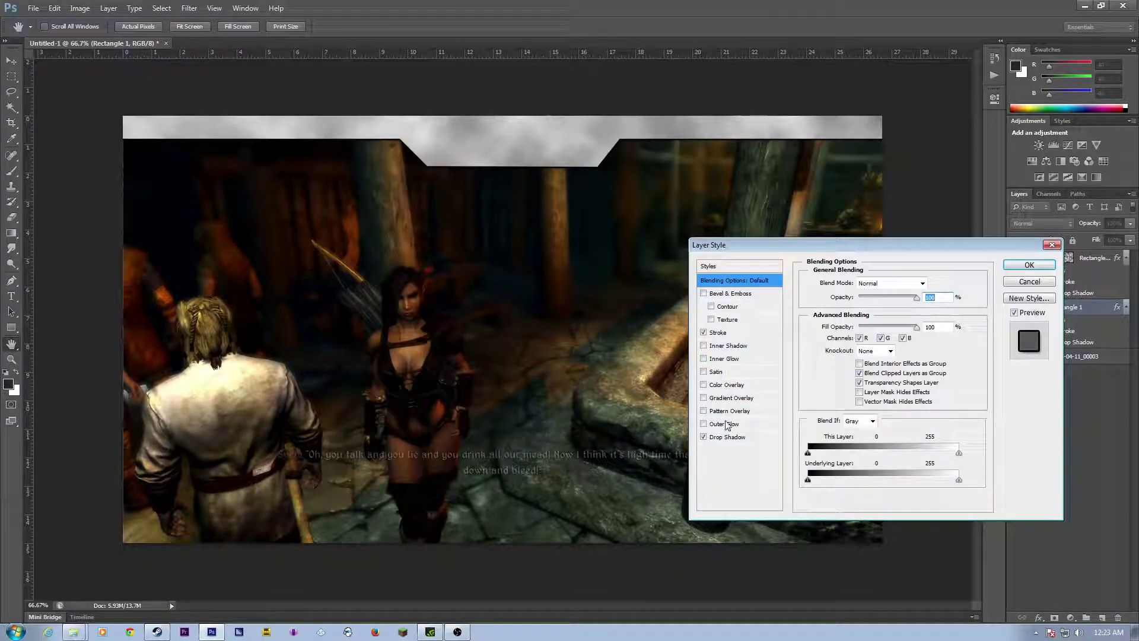
left_click(704, 385)
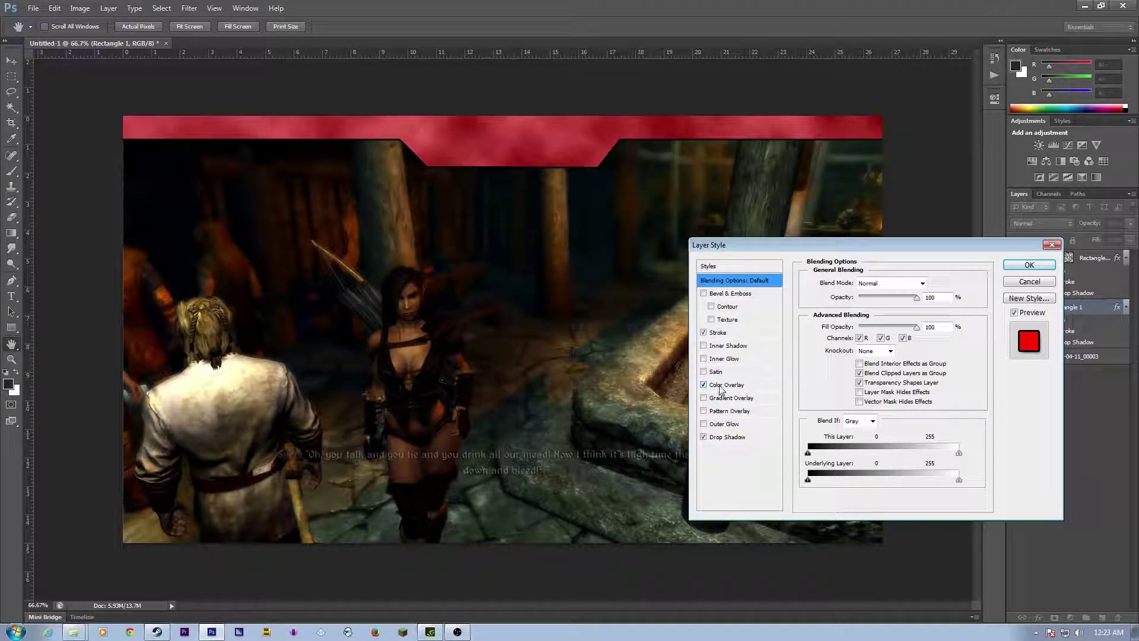
left_click(725, 385)
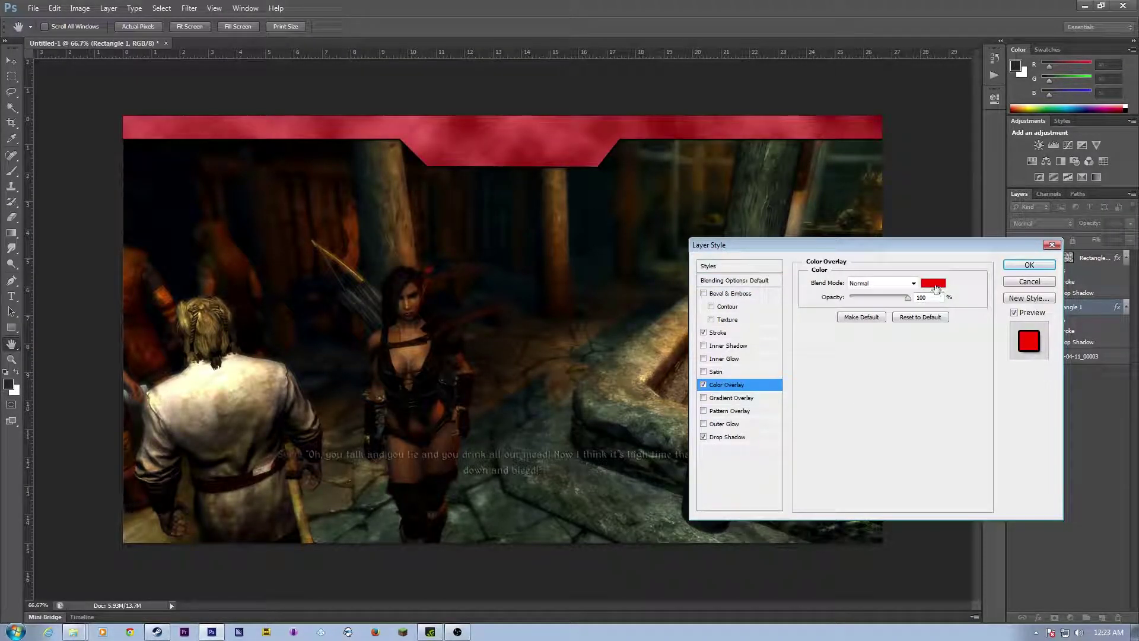
left_click(934, 285)
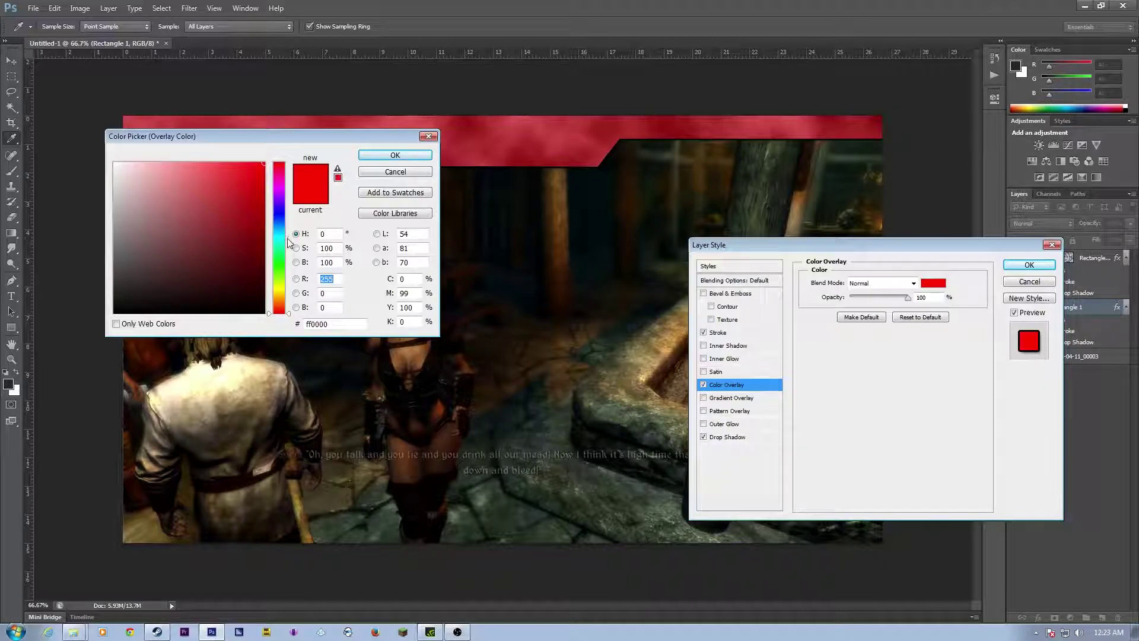
left_click_drag(279, 220, 273, 226)
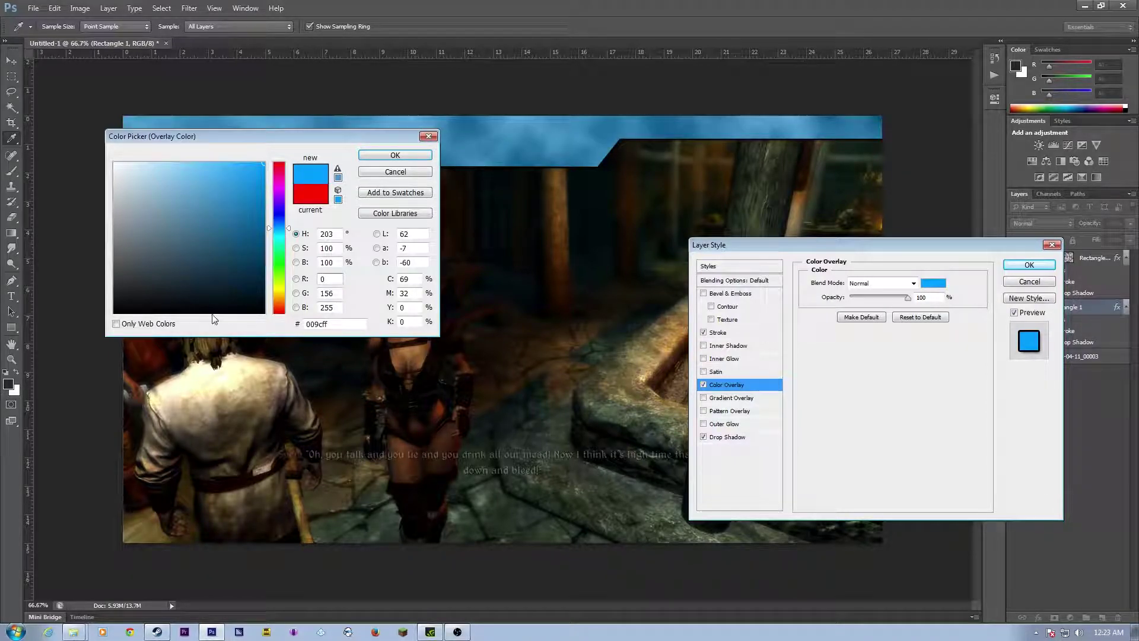
left_click(414, 156)
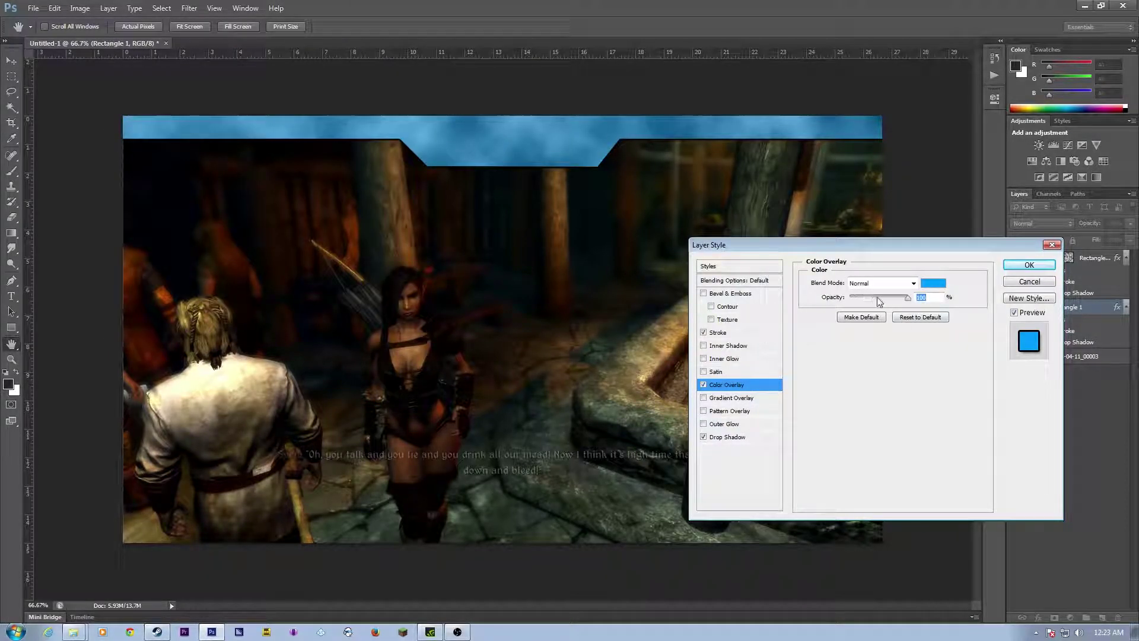
left_click_drag(893, 295, 884, 295)
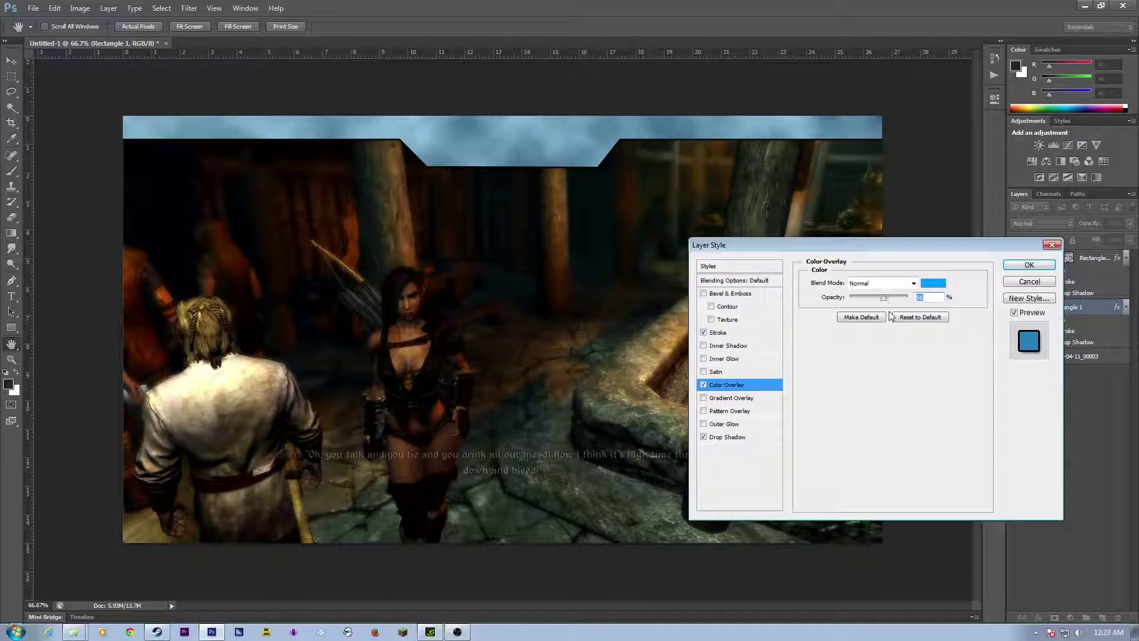
left_click(705, 398)
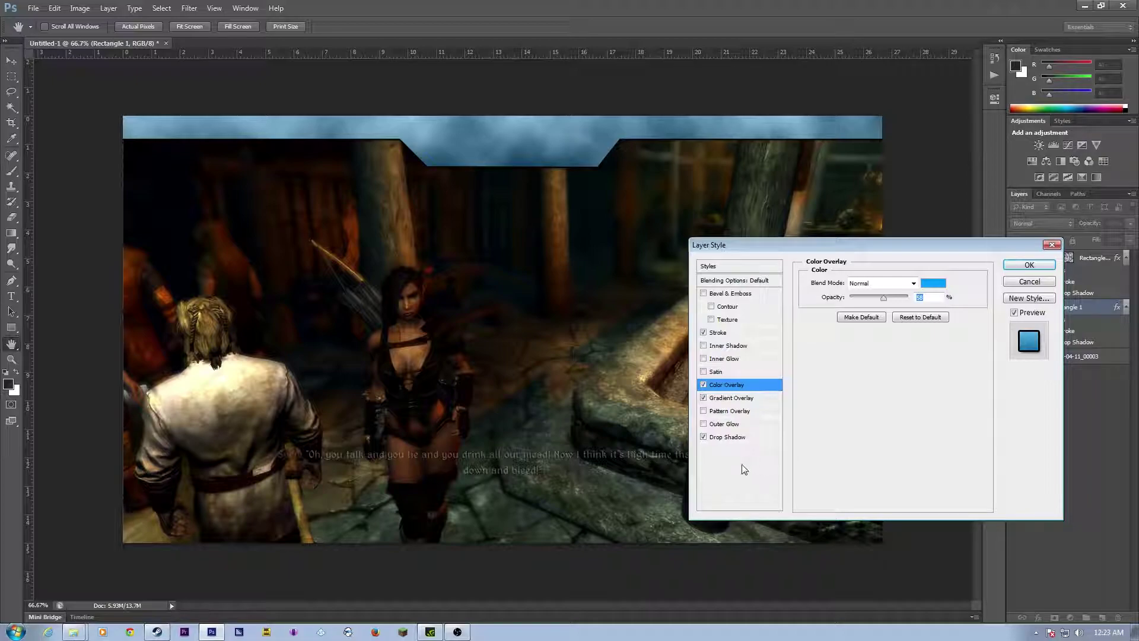
left_click(1029, 264)
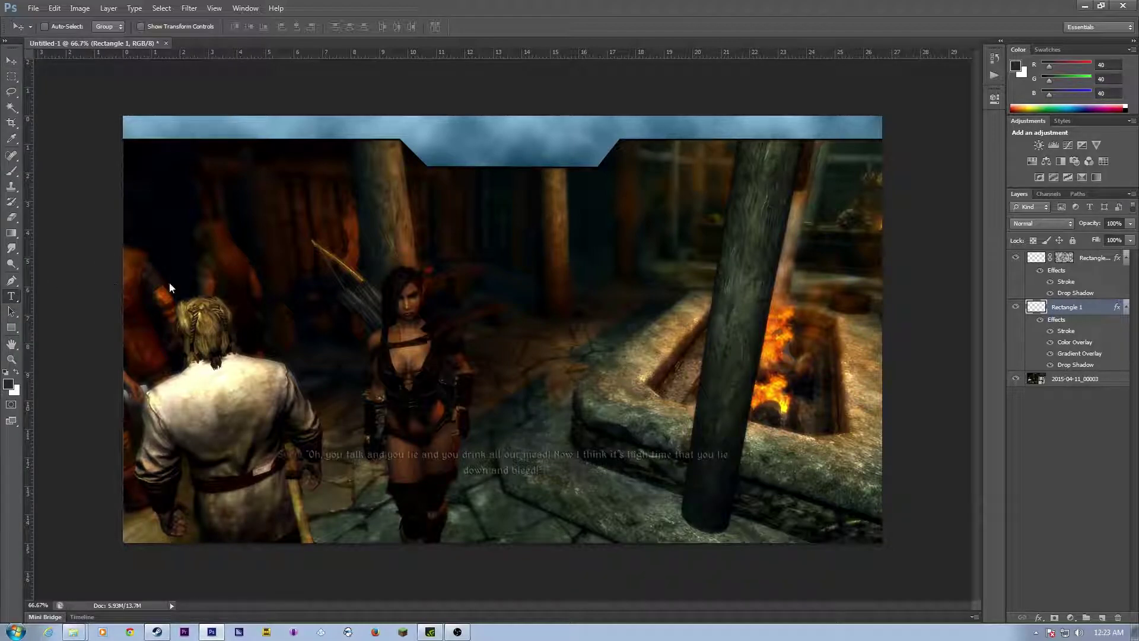
Step: Create a new layer and move it to the top of the layer stack
key("t")
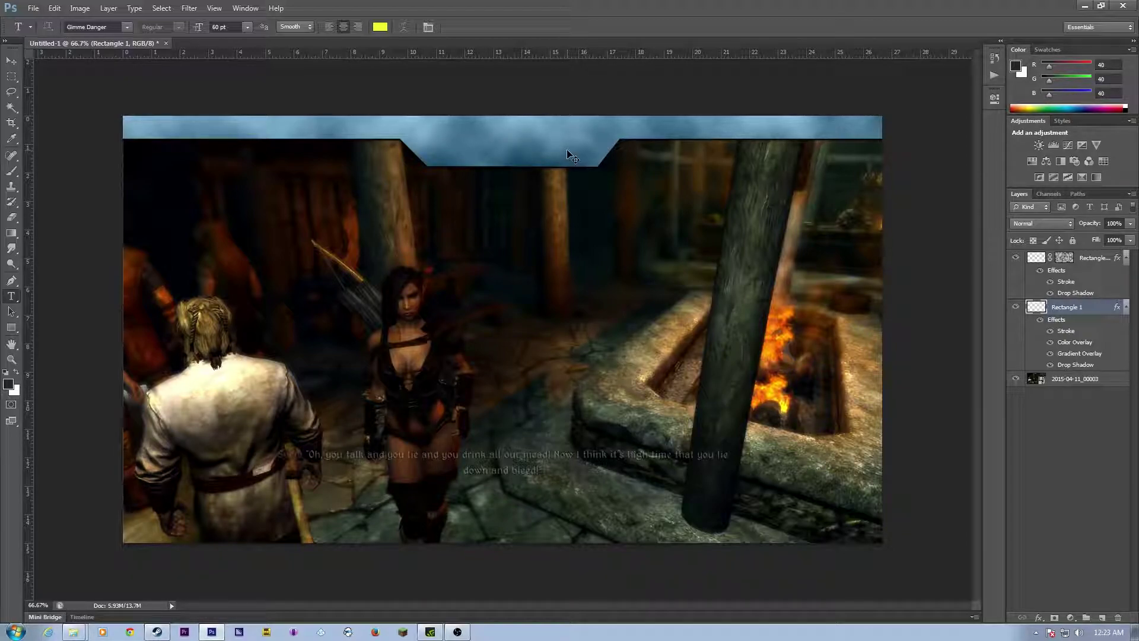
key("ctrl+shift+n")
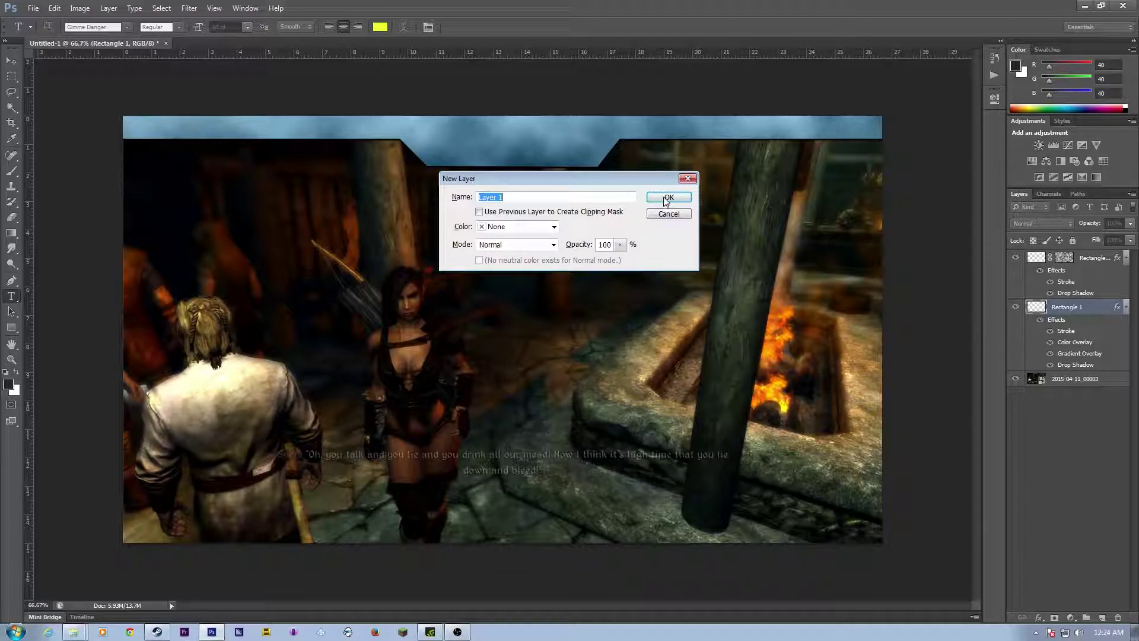
left_click(667, 199)
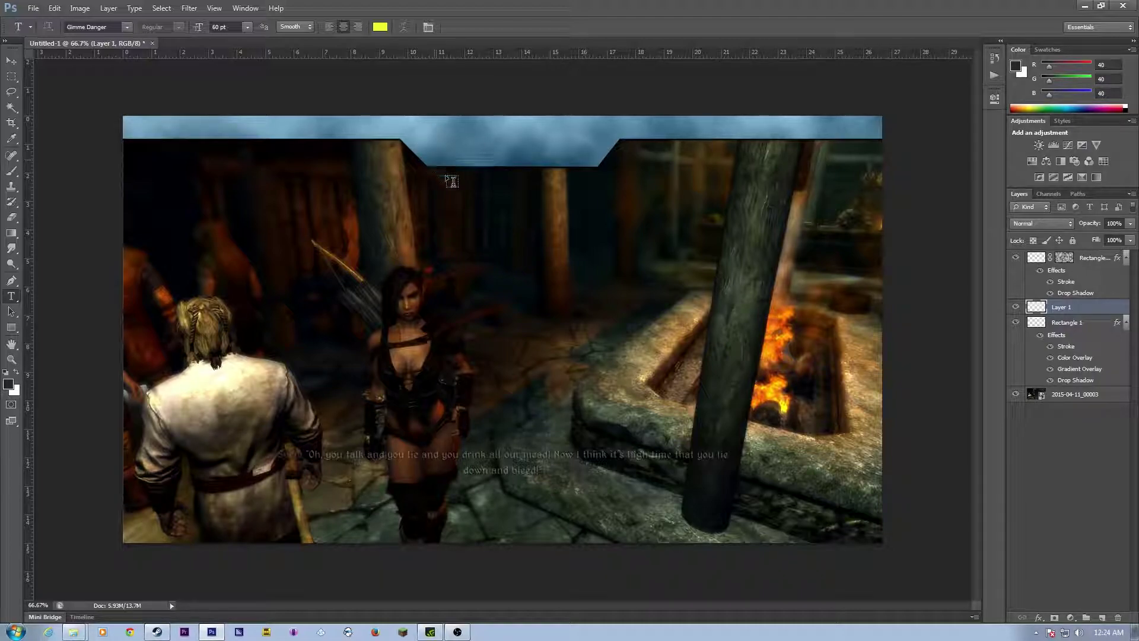
left_click_drag(1083, 308, 1065, 252)
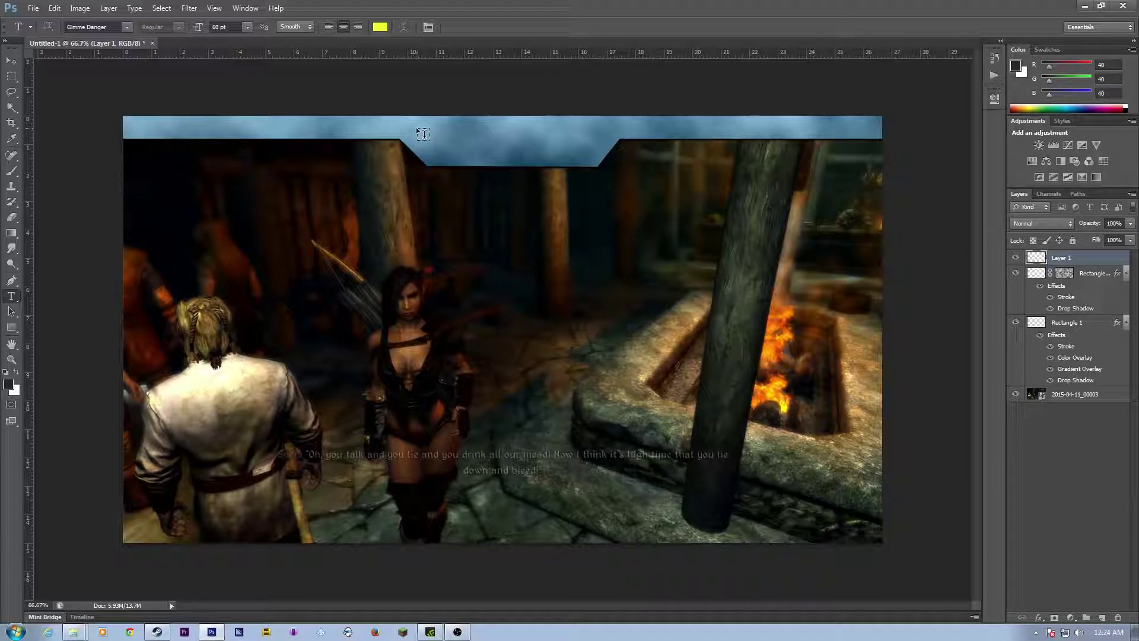
Step: Type the NEOCRYPTER title in the banner's tab and set it to 36 pt
left_click_drag(582, 154, 604, 155)
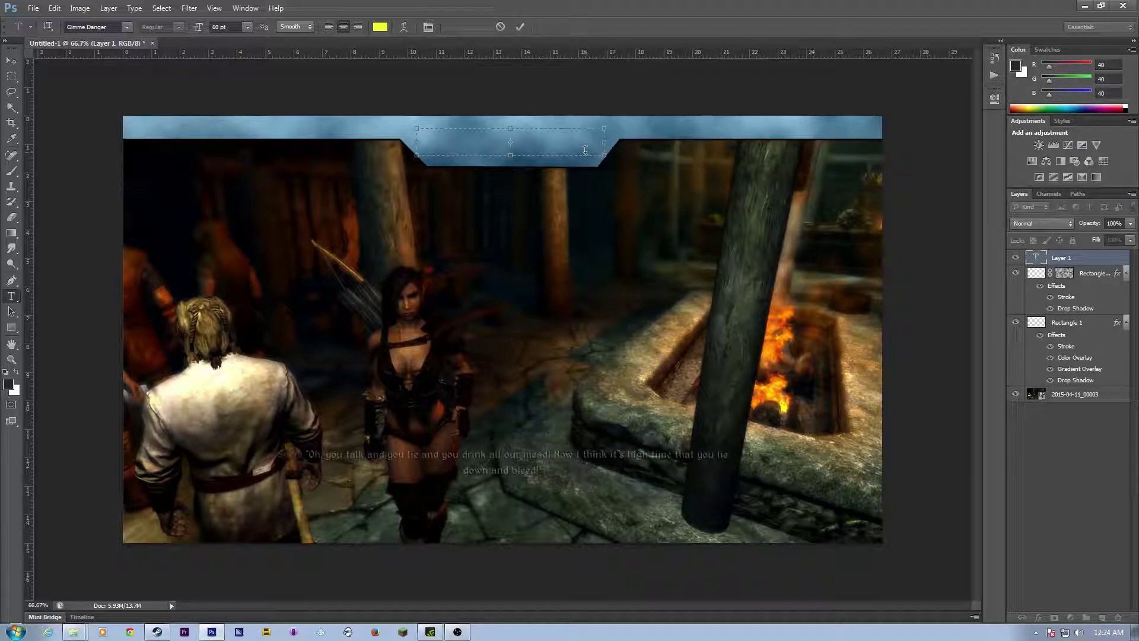
type("NEOCRY")
key("BackSpace")
key("BackSpace")
key("BackSpace")
type("-")
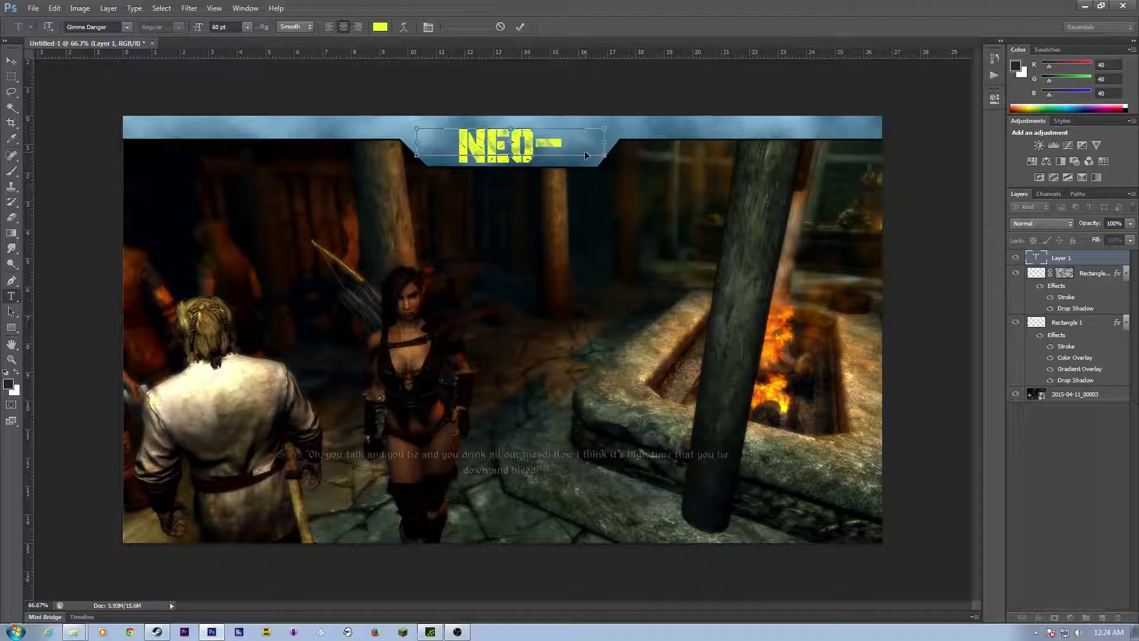
key("ctrl+a")
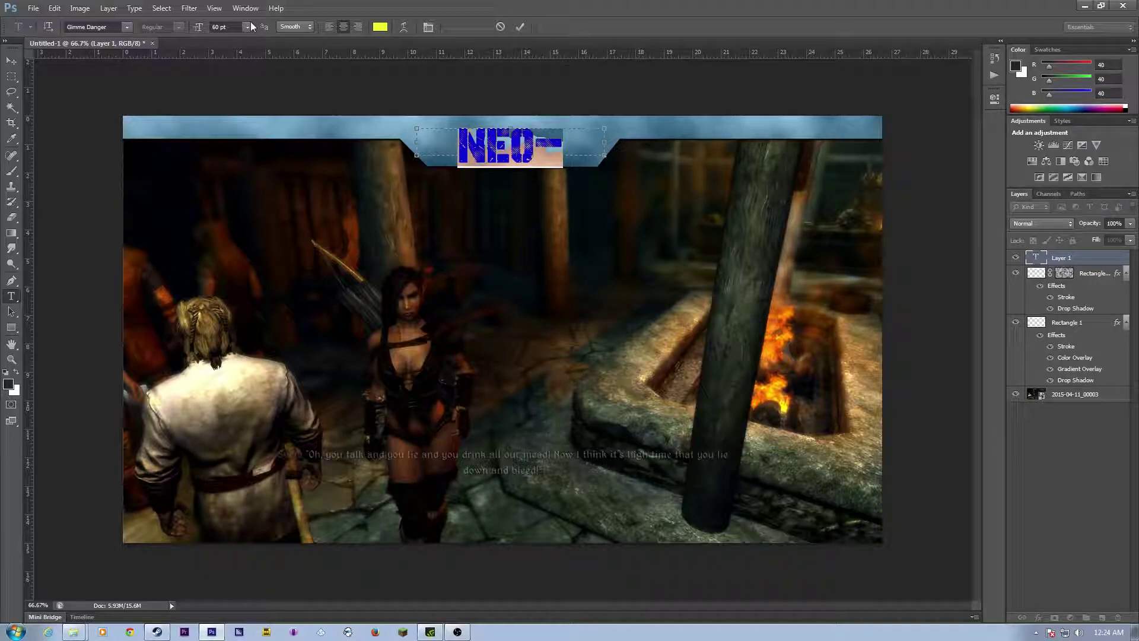
left_click(251, 26)
left_click(252, 190)
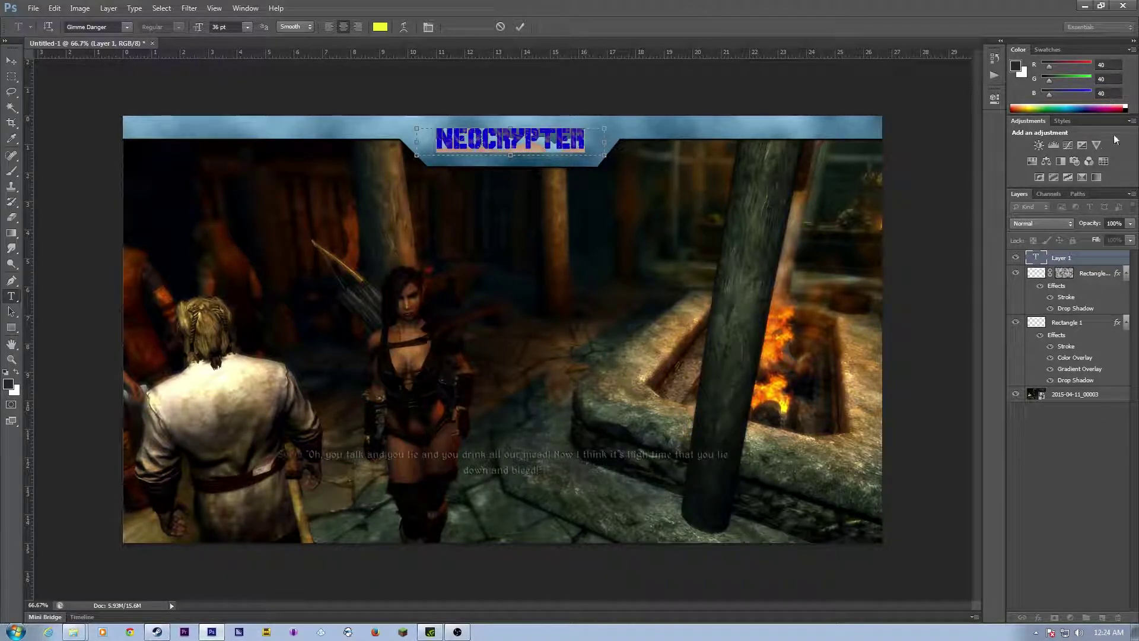
left_click(1052, 326)
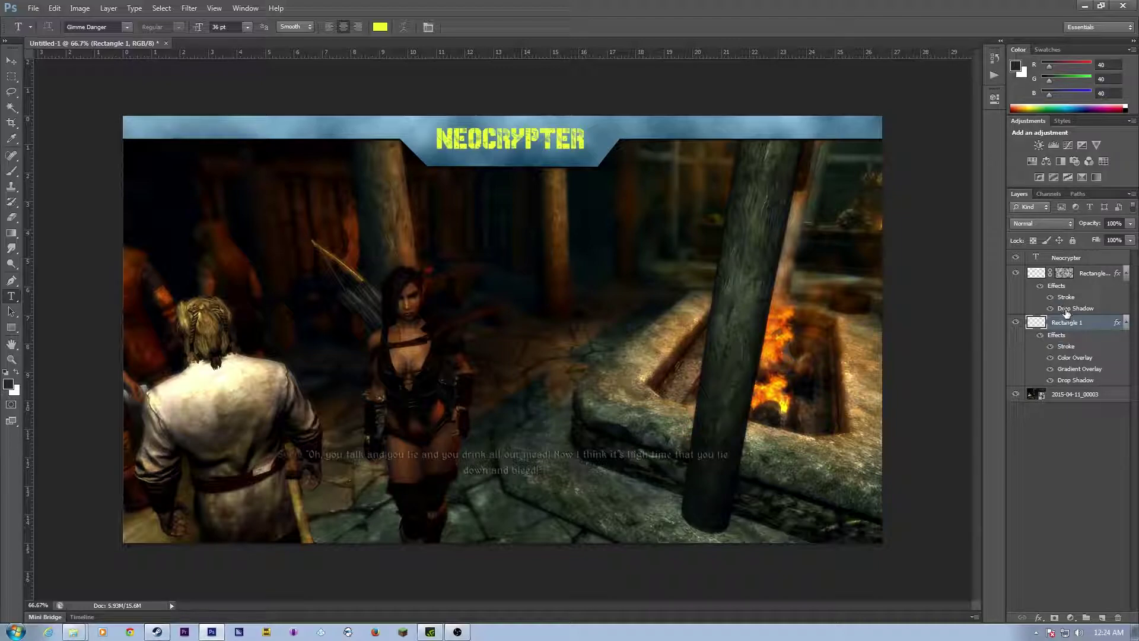
Step: Toggle Rectangle 1's visibility off and on to compare, then select Rectangle 1 copy
left_click(1018, 325)
left_click(1018, 325)
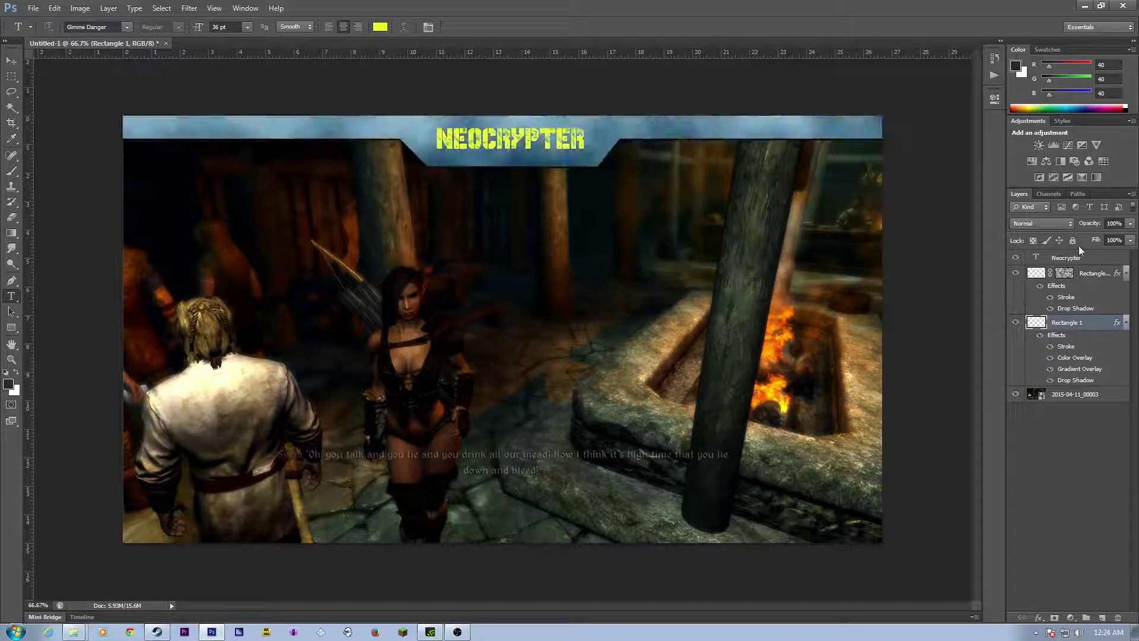
left_click(1017, 325)
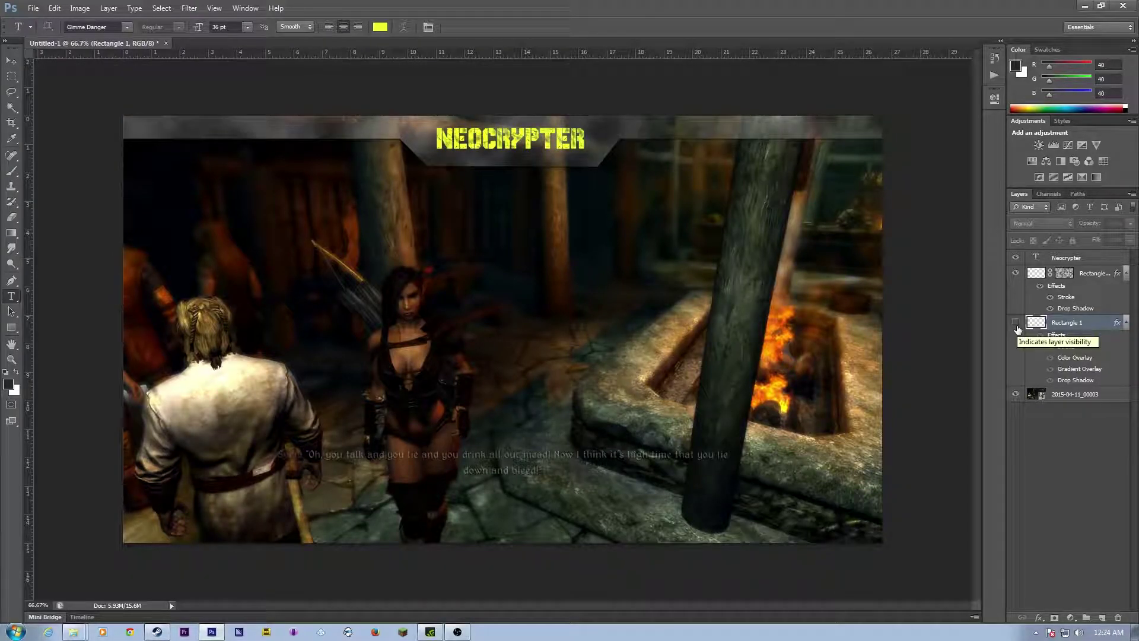
left_click(1016, 324)
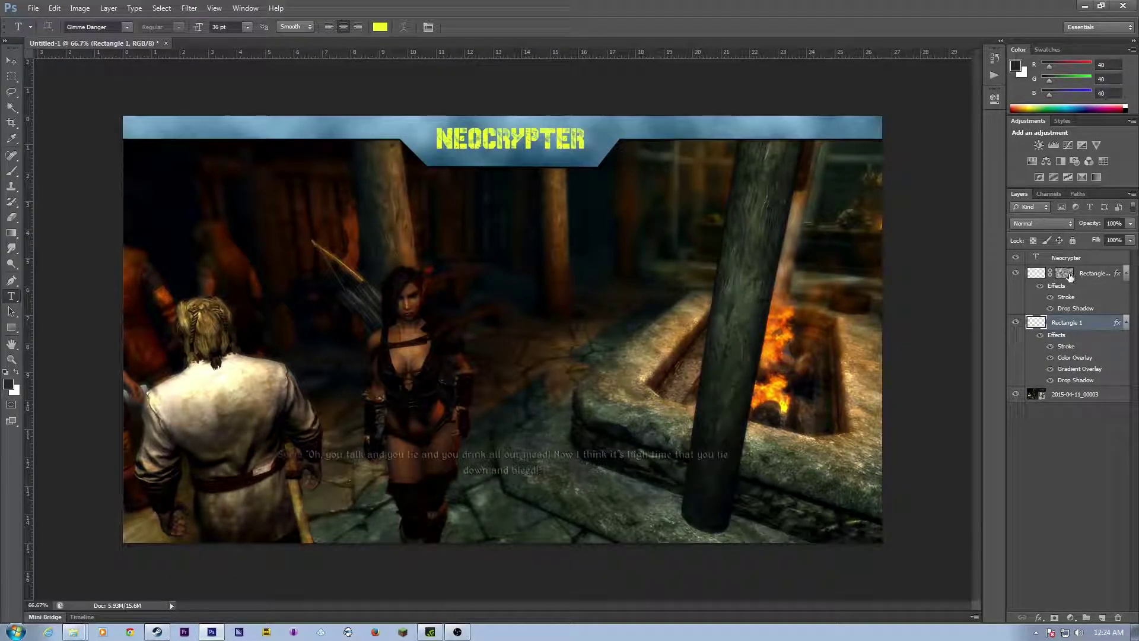
left_click(1088, 273)
right_click(1089, 272)
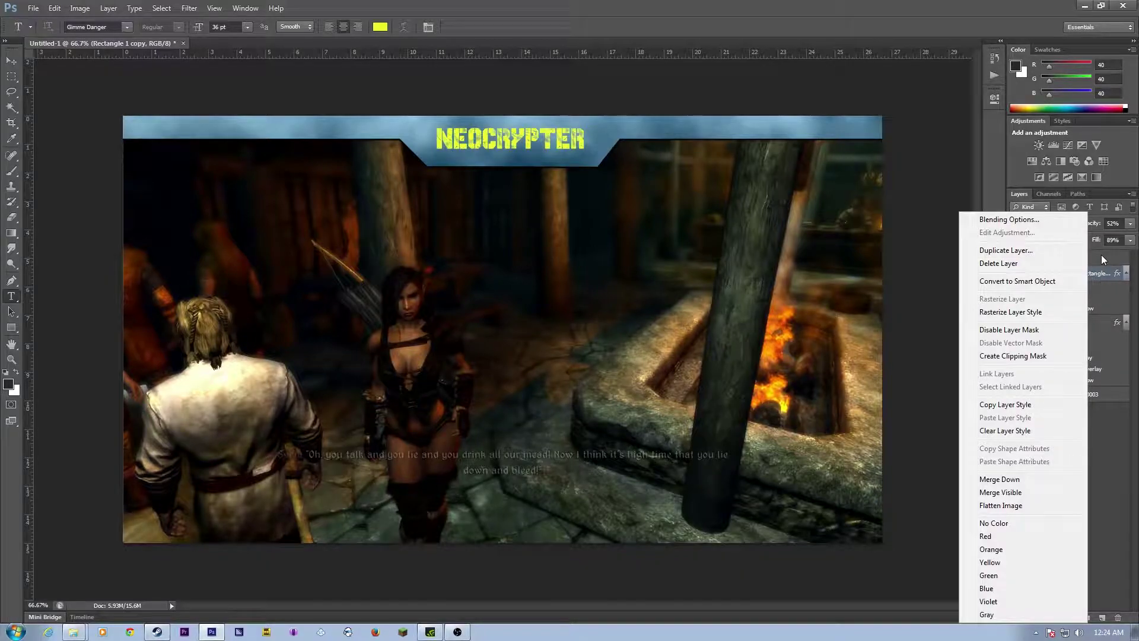
Step: Add Drop Shadow and Stroke layer styles to the Neocrypter text layer
right_click(1098, 257)
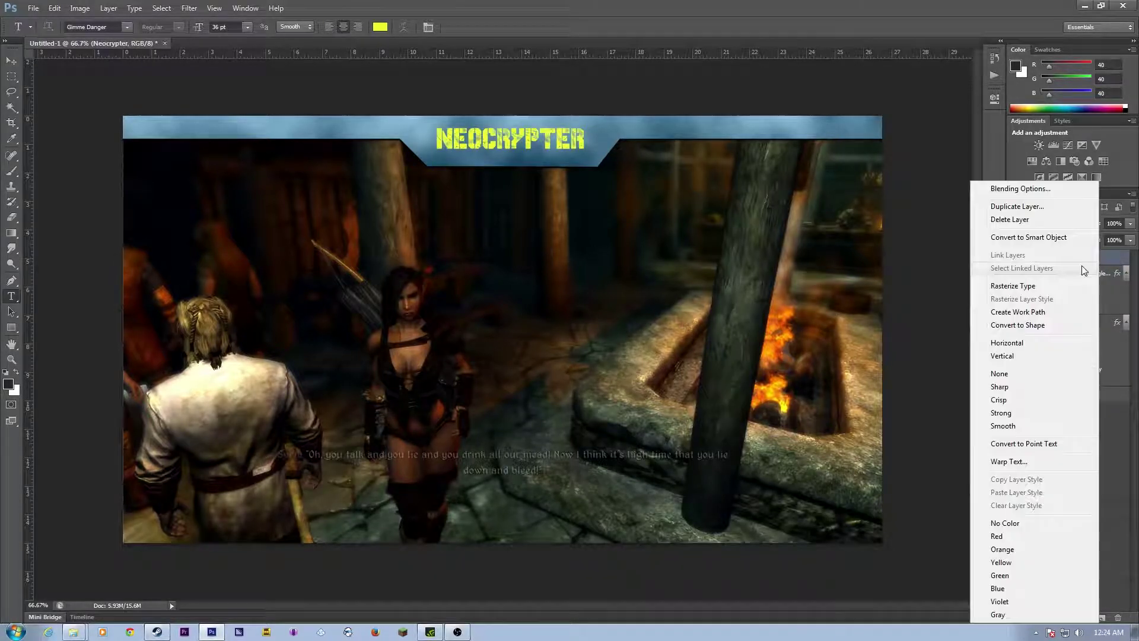
left_click(1005, 190)
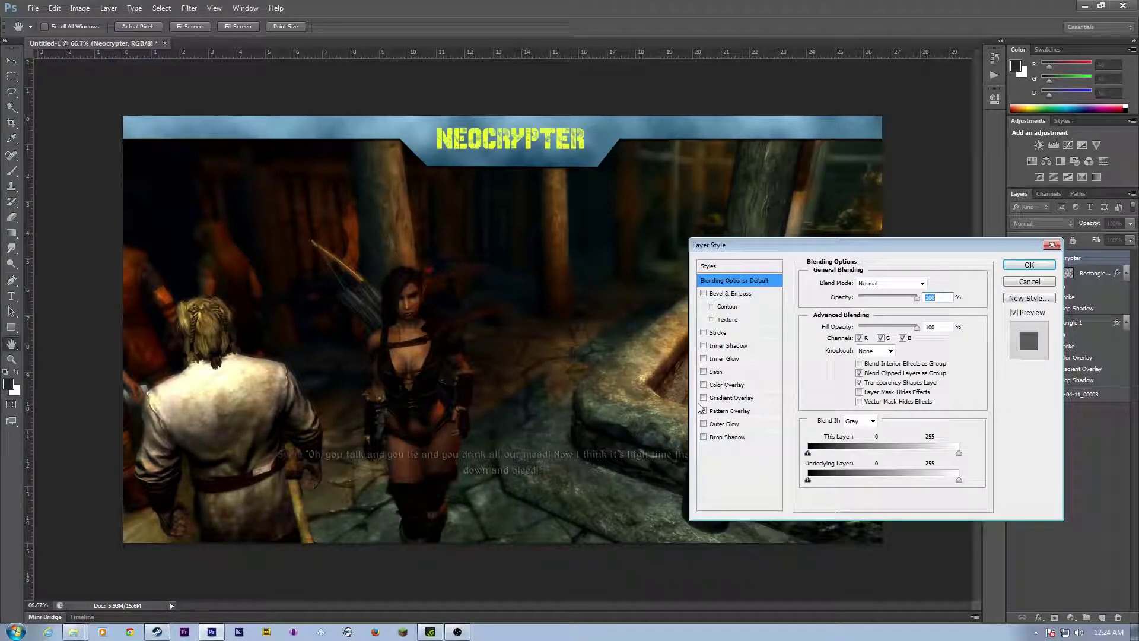
left_click(705, 373)
left_click(705, 373)
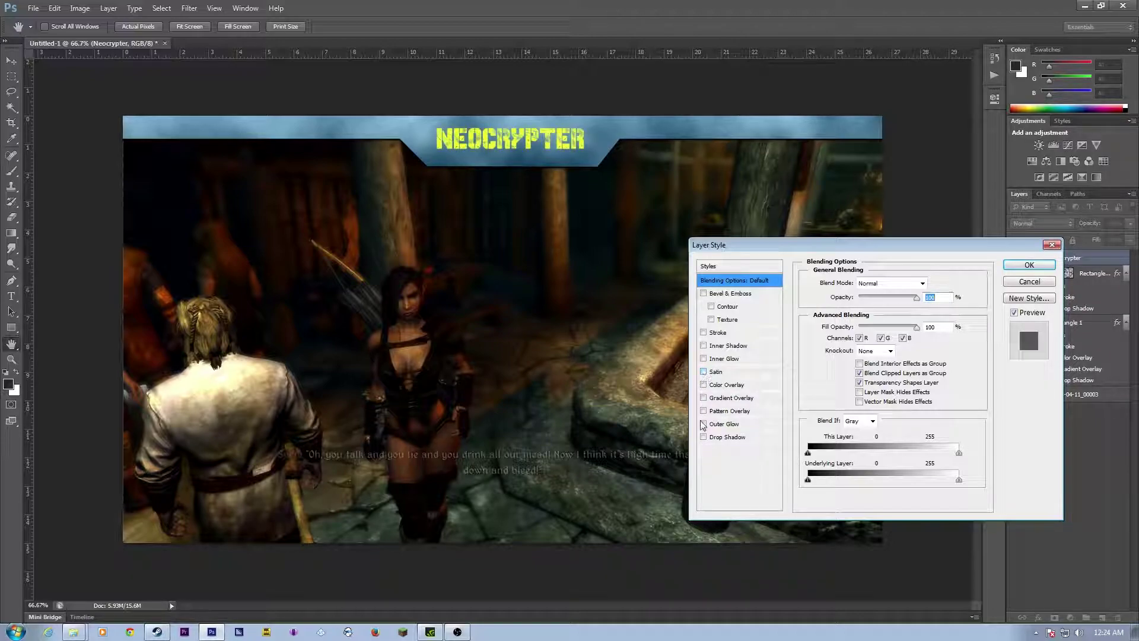
left_click(705, 438)
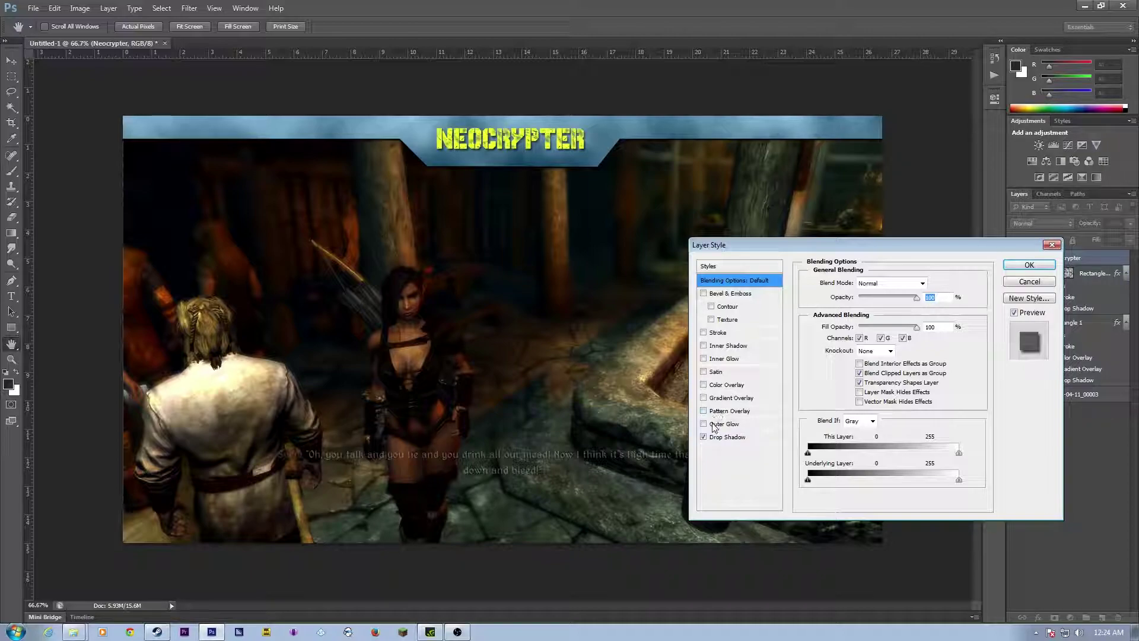
left_click(704, 332)
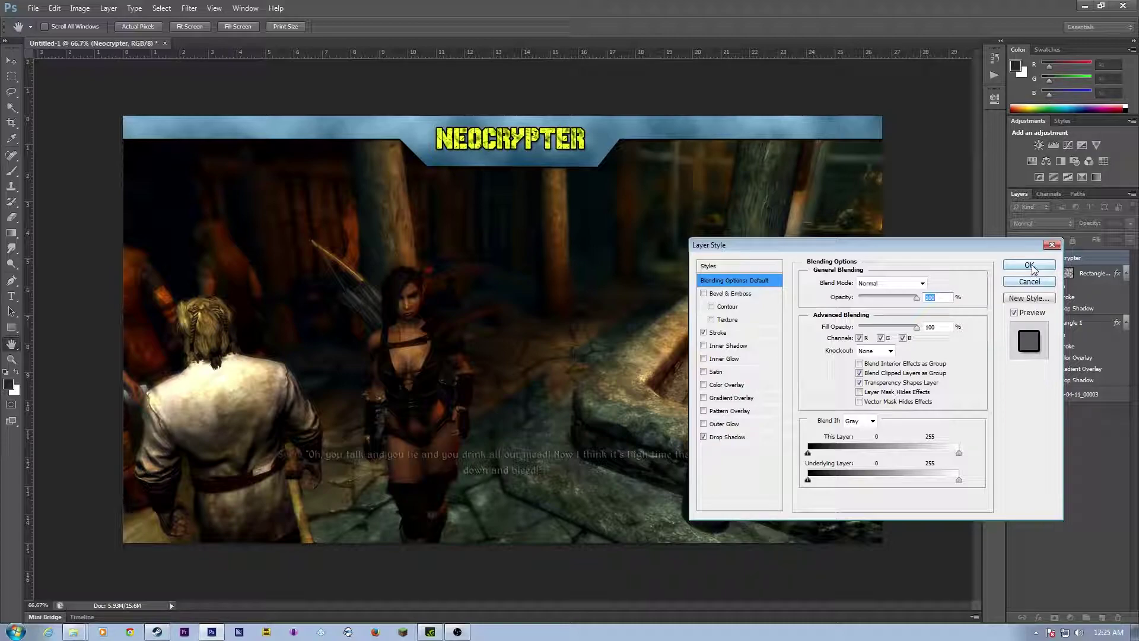
left_click(1034, 265)
left_click(1032, 265)
Step: Nudge the title down, then add 18 pt 'CHECK US OUT ON TWITTER' text at the banner's top-left
key("v")
left_click_drag(505, 149, 507, 158)
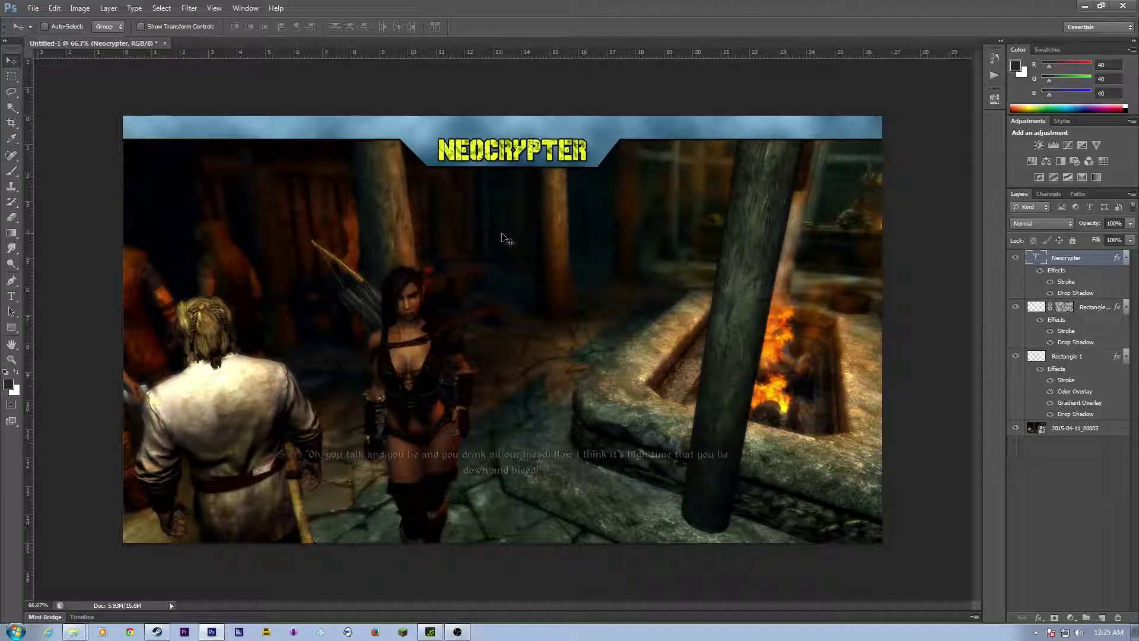
left_click(11, 296)
left_click_drag(132, 125, 363, 136)
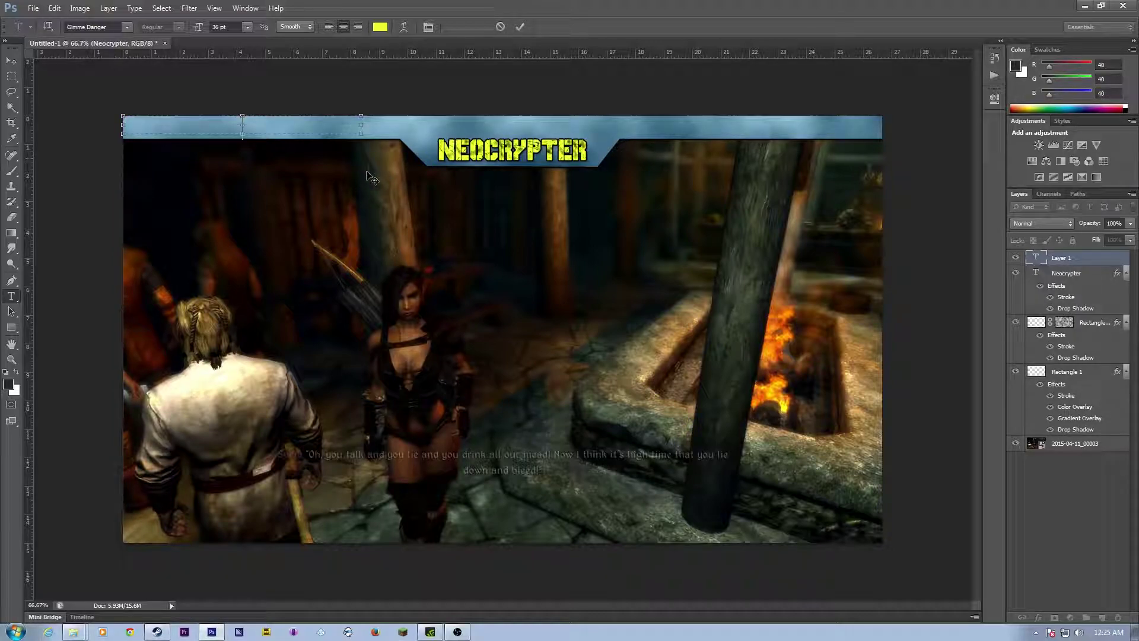
type("EHECK US OUT")
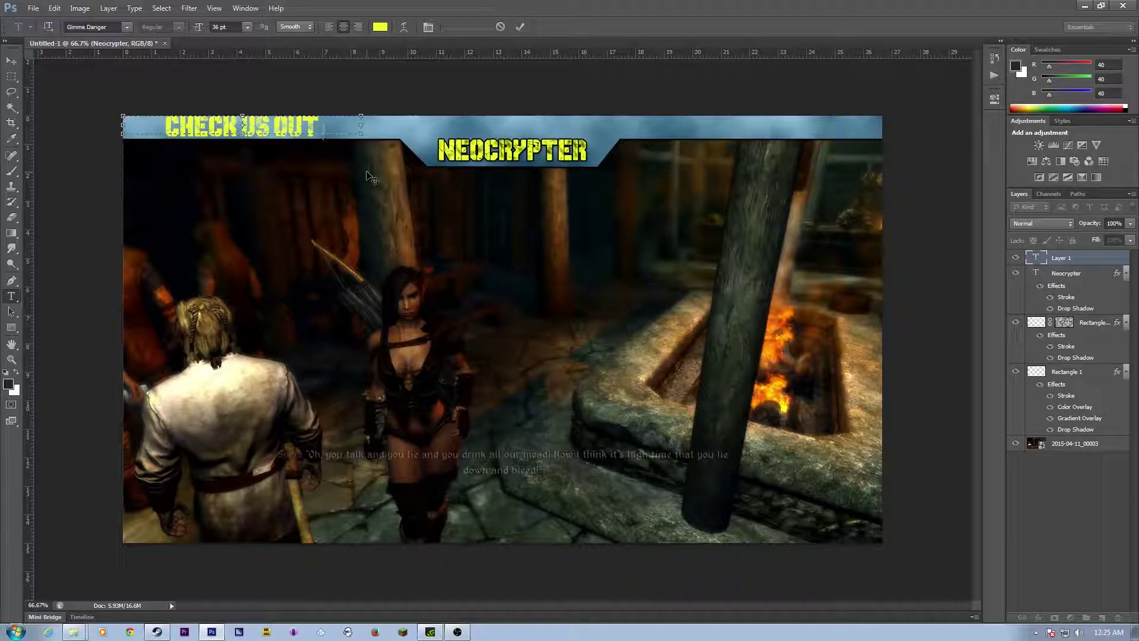
type(" ON TW")
key("BackSpace")
key("BackSpace")
key("BackSpace")
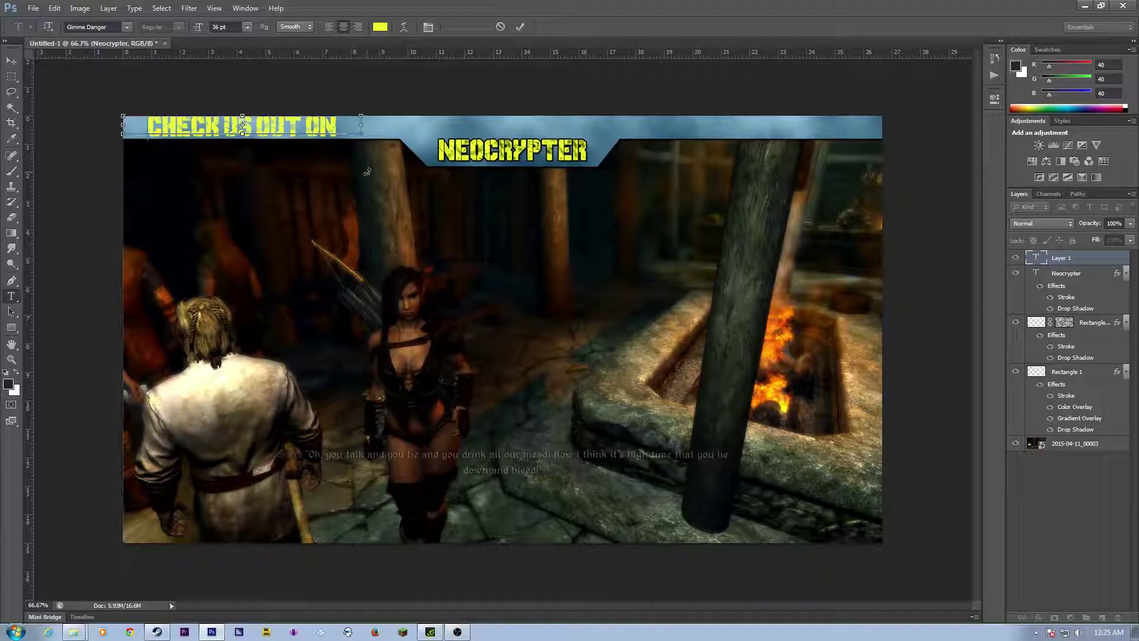
key("ctrl+a")
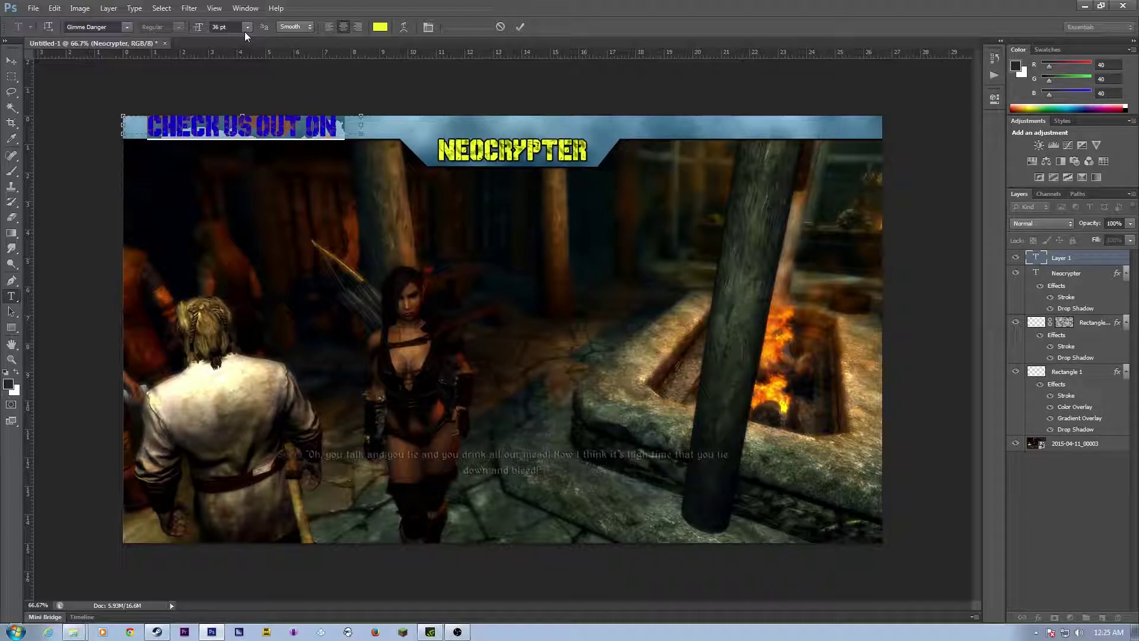
left_click(246, 28)
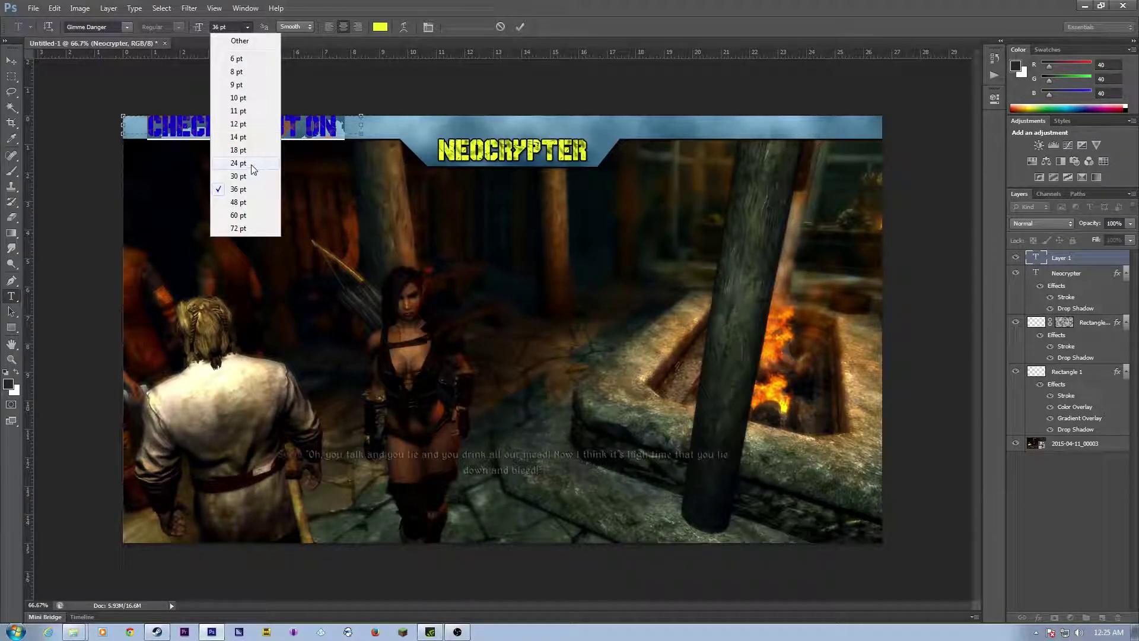
left_click(240, 150)
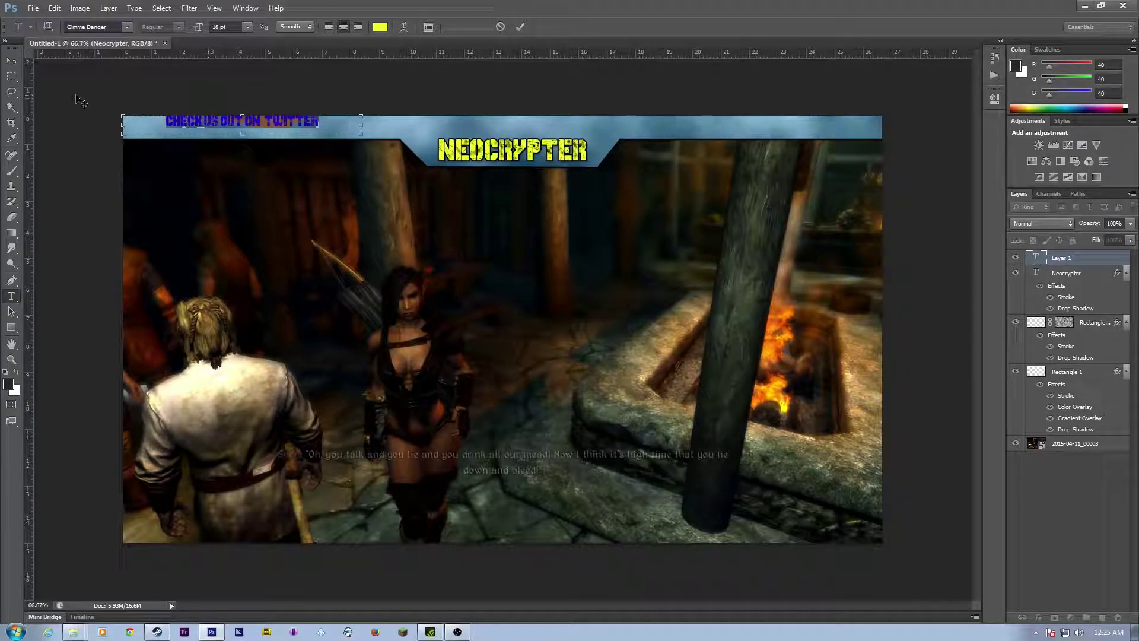
left_click(11, 60)
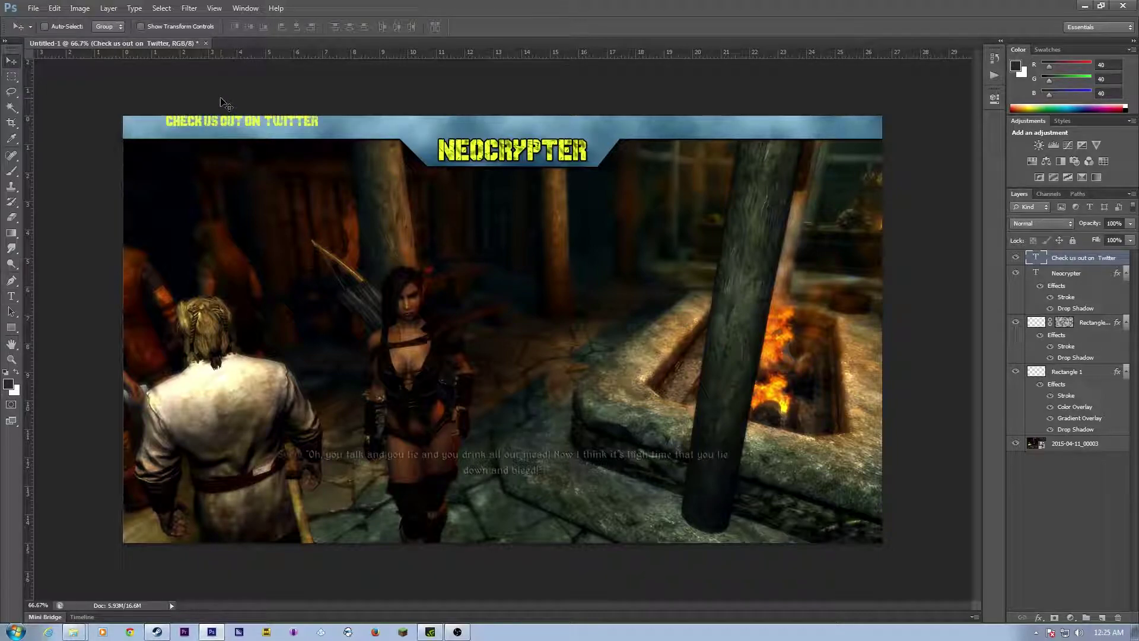
Step: Drag the CHECK US OUT ON TWITTER text left to the banner edge, slightly lower
left_click_drag(228, 123, 192, 128)
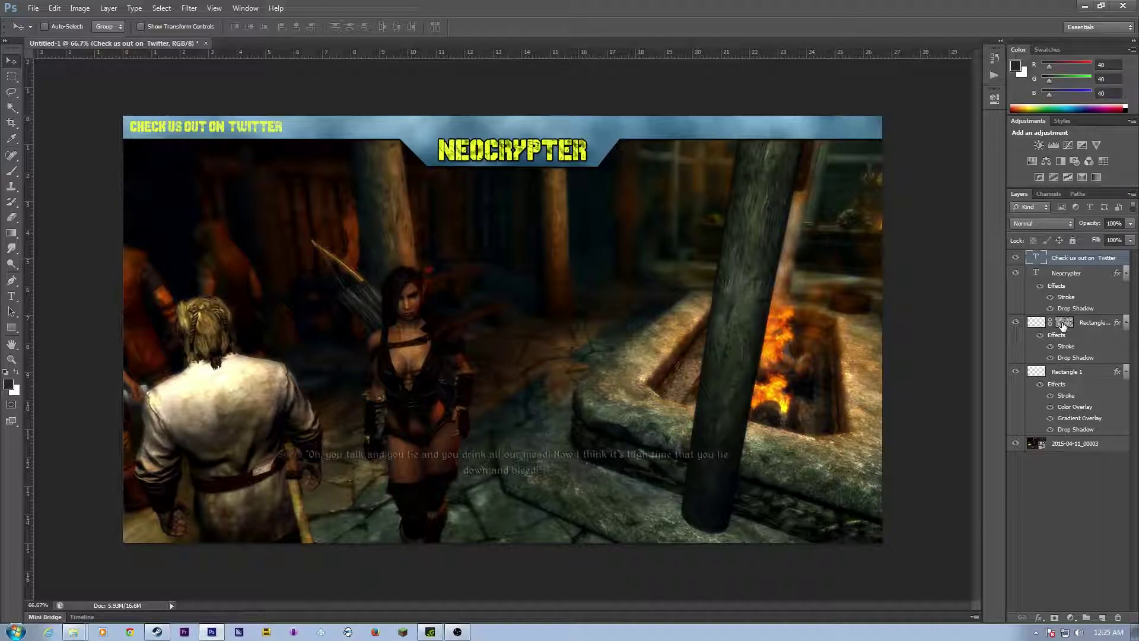
Step: Add a Stroke and a Drop Shadow to the CHECK US OUT ON TWITTER text layer
right_click(1071, 259)
left_click(997, 190)
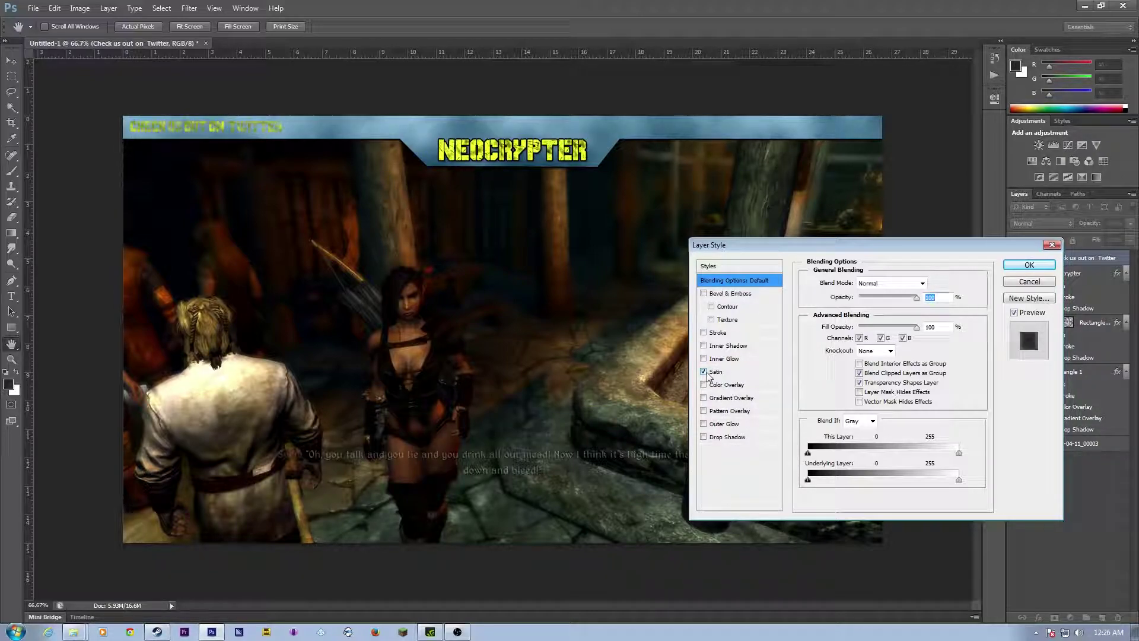
left_click(704, 333)
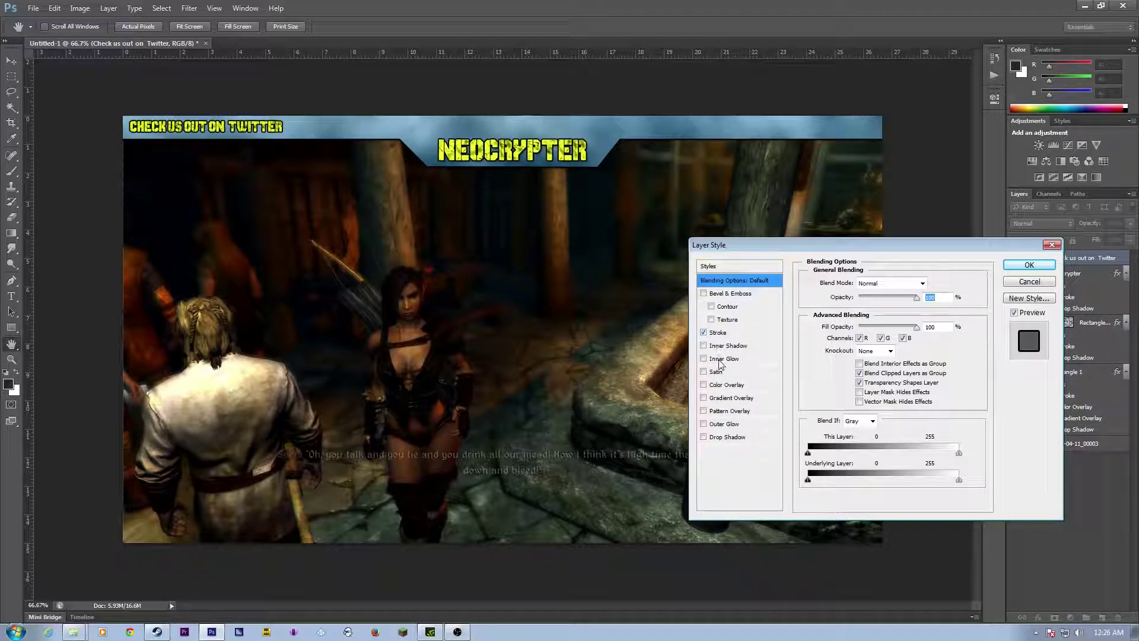
left_click(704, 437)
left_click(1027, 267)
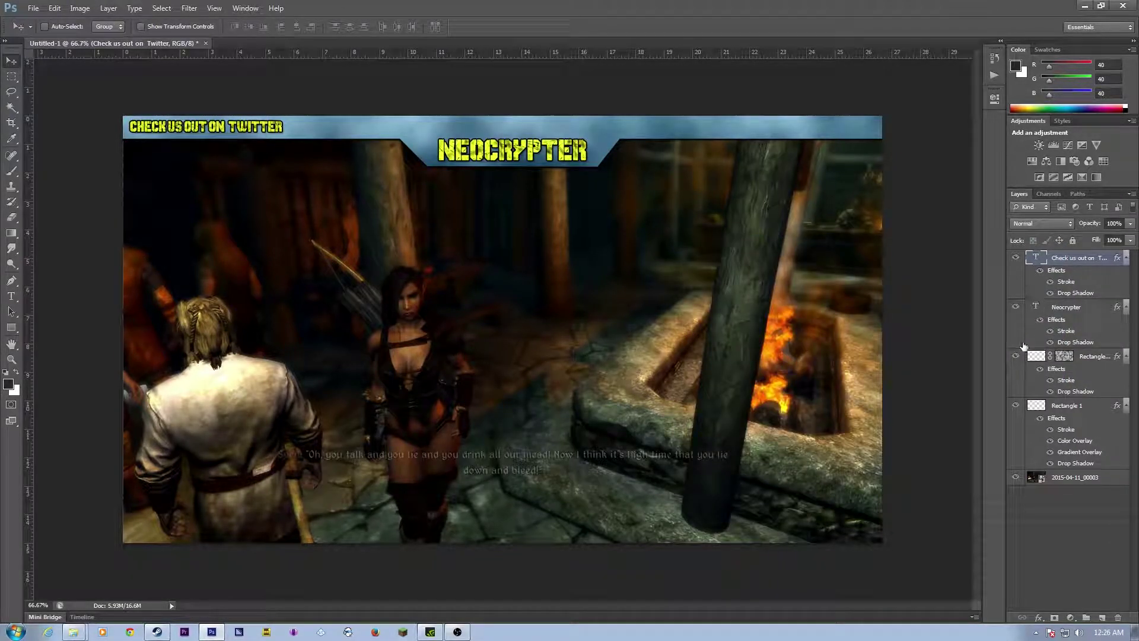
Step: Give the Twitter text a Color Overlay in light grey e5e5e5 instead of red
right_click(1054, 262)
left_click(1036, 272)
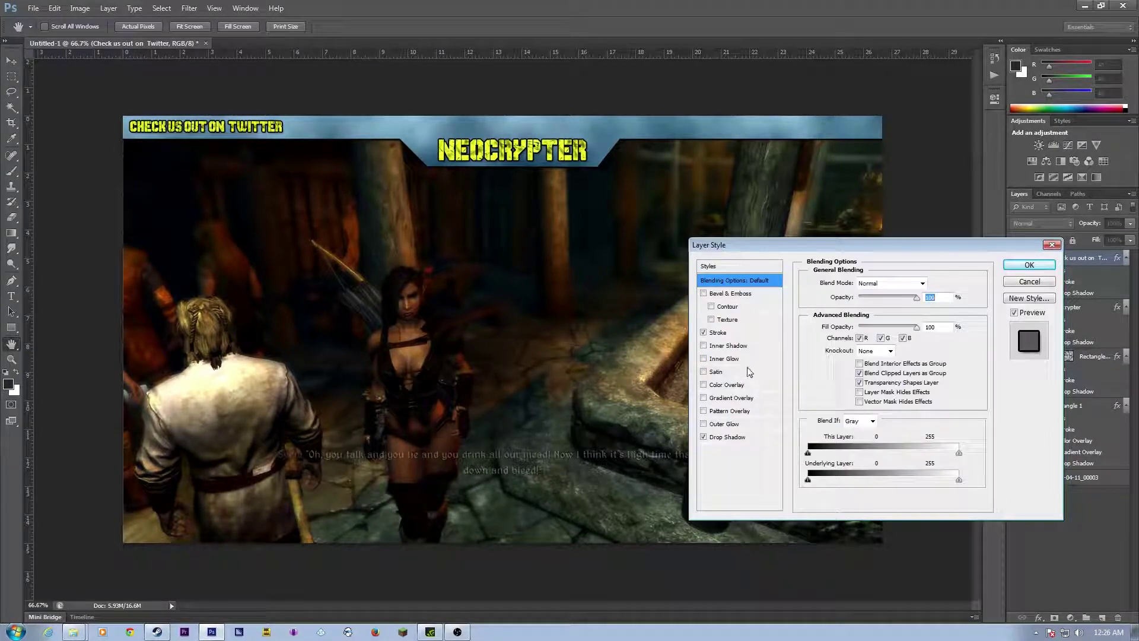
left_click(704, 384)
left_click(725, 384)
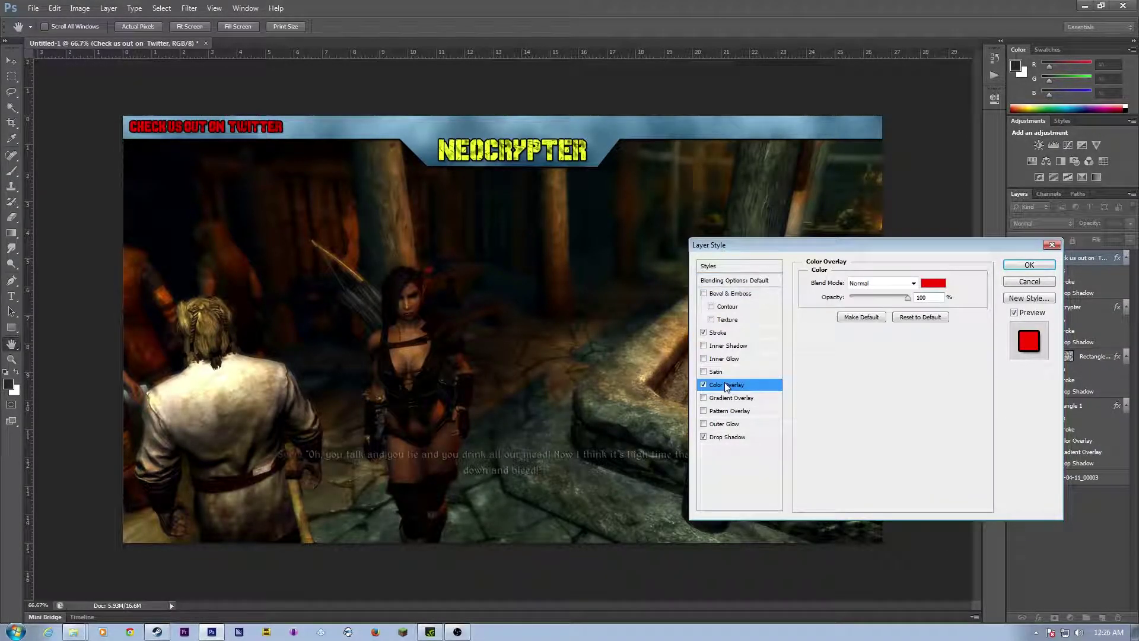
left_click(933, 283)
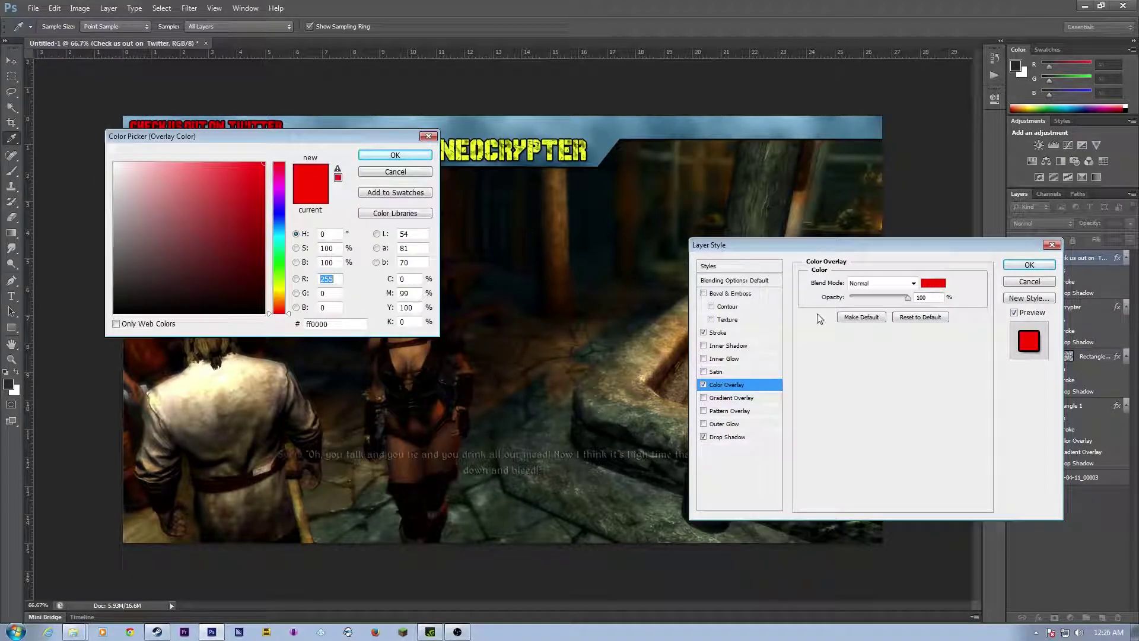
left_click(114, 166)
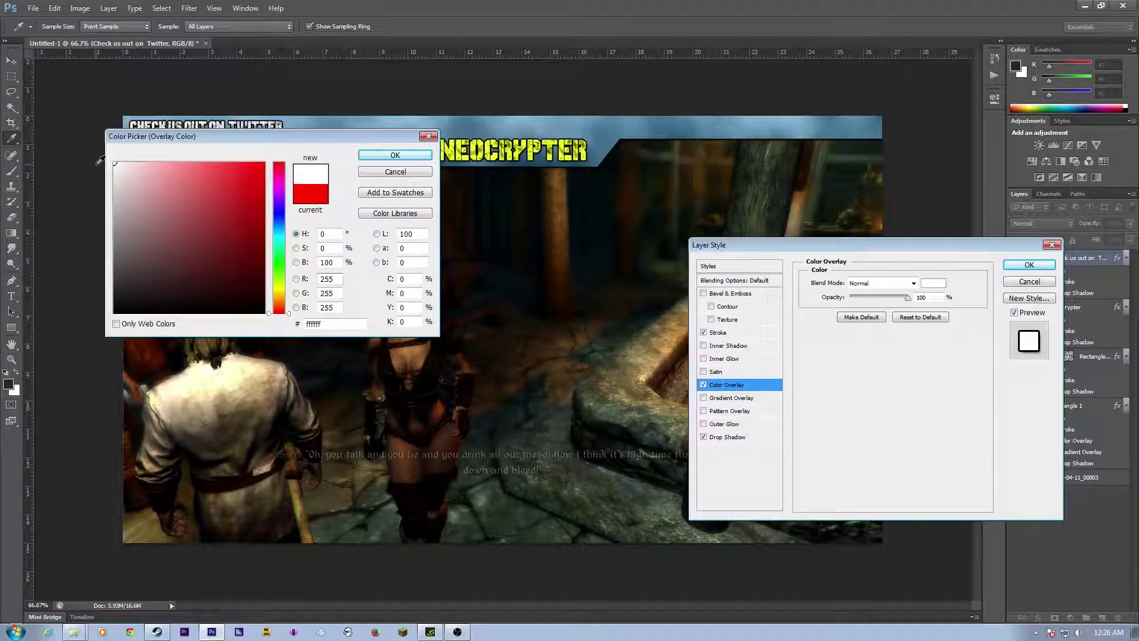
left_click(114, 178)
left_click_drag(114, 178, 116, 183)
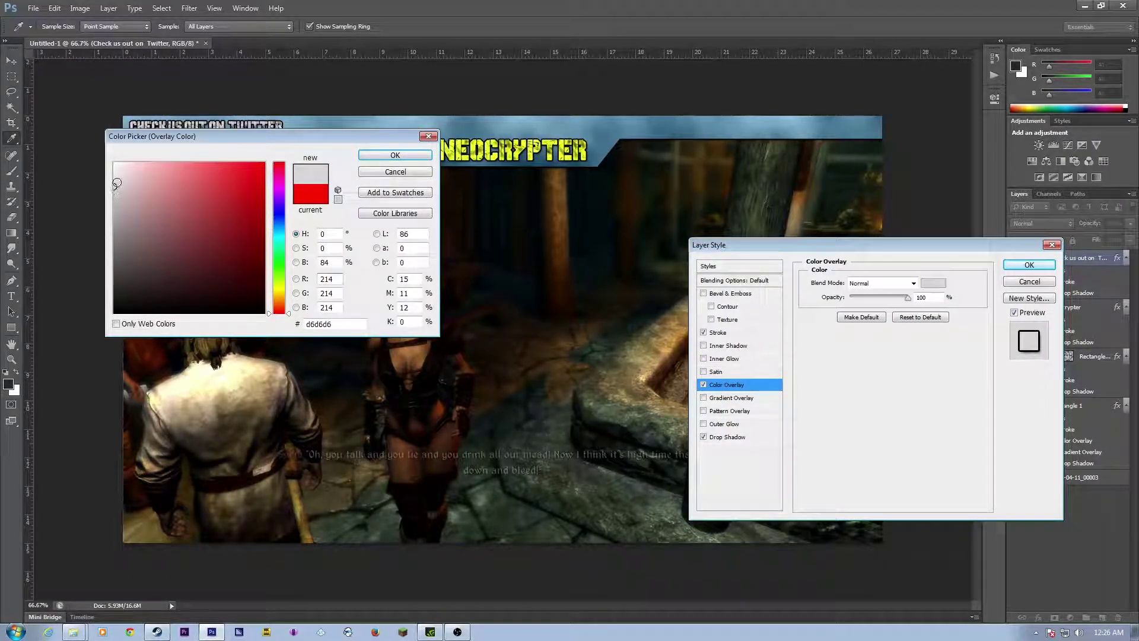
left_click(115, 177)
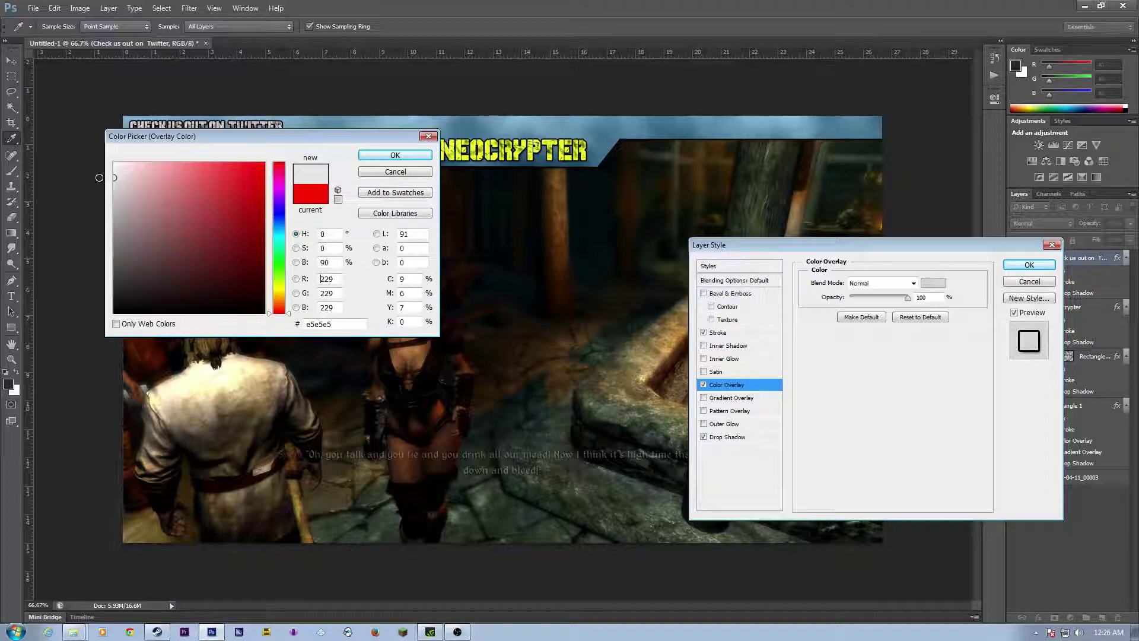
left_click(383, 158)
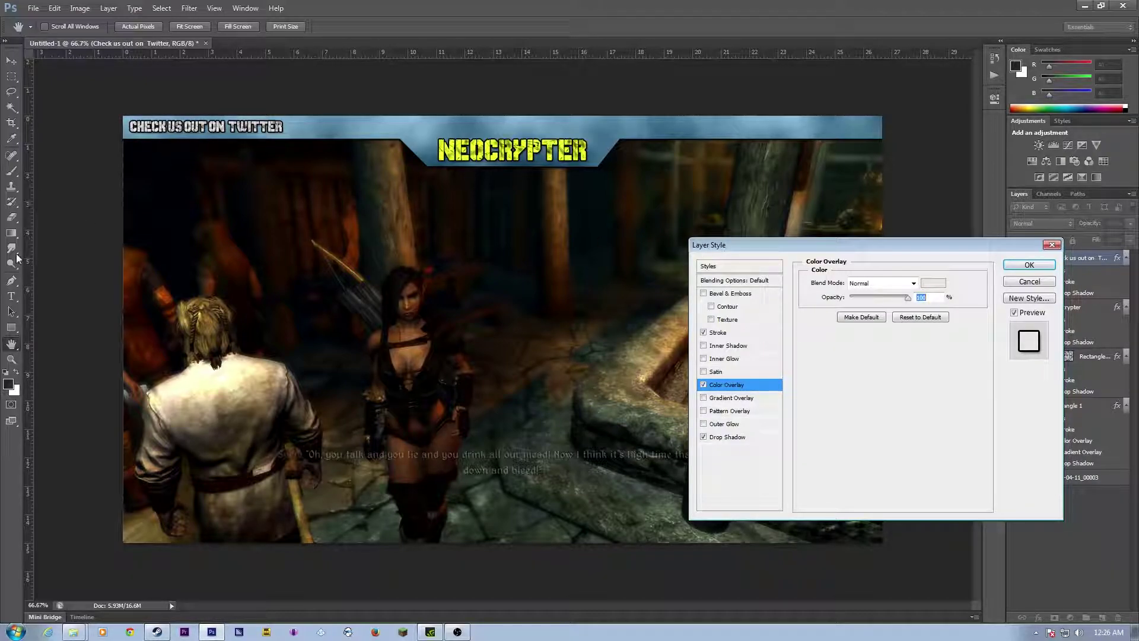
left_click(1030, 265)
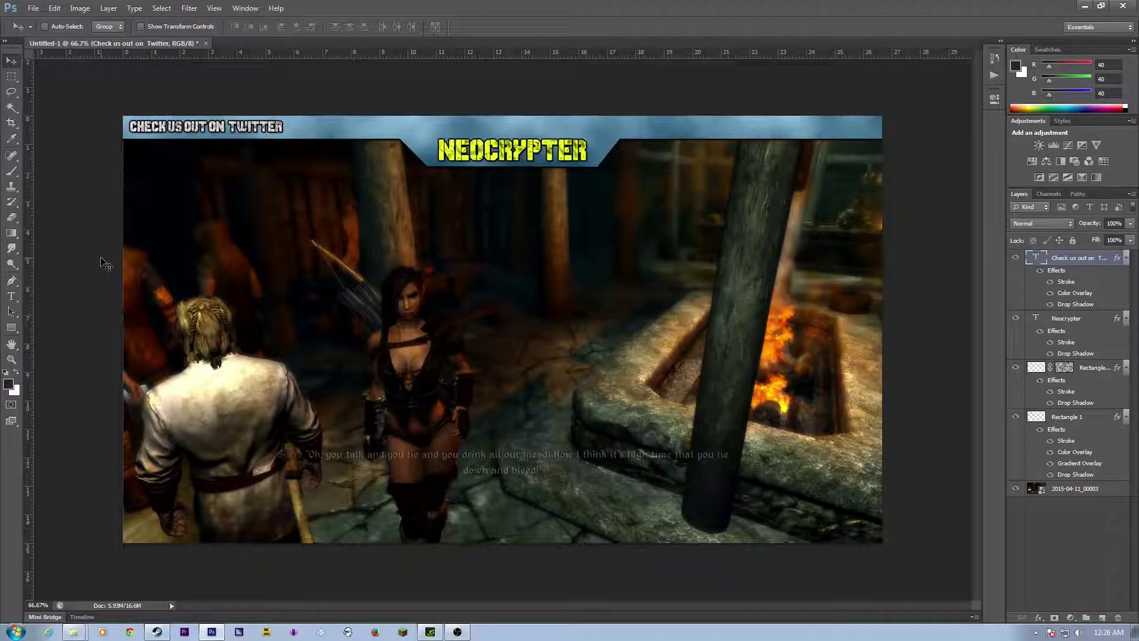
left_click(11, 296)
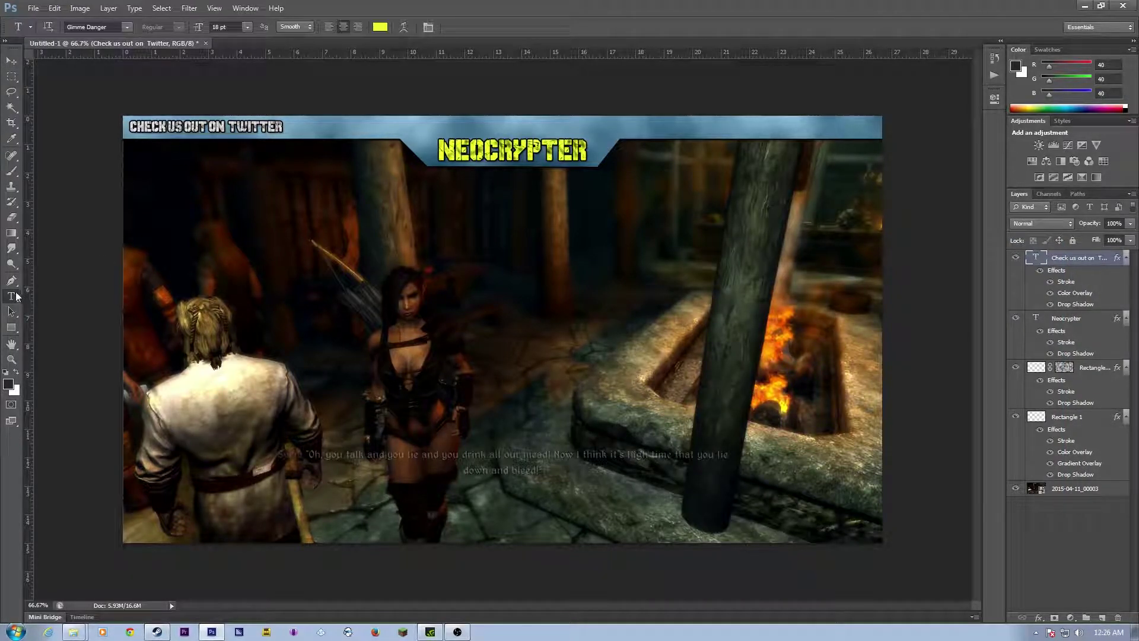
left_click(299, 127)
left_click_drag(384, 132, 400, 140)
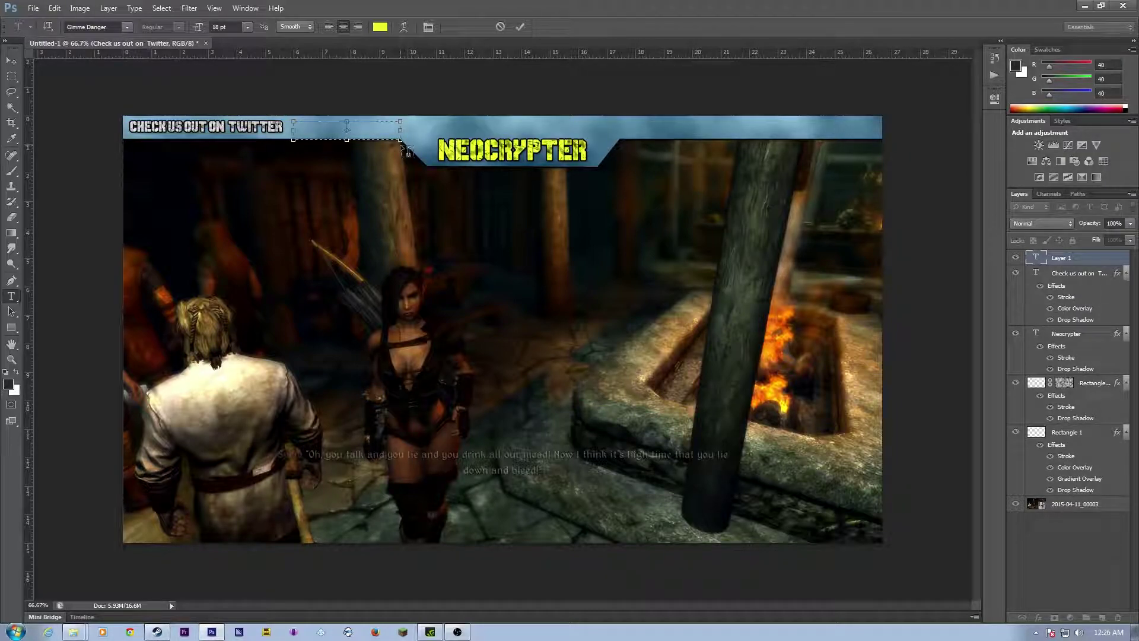
type("@Neocrypter")
key("ctrl+a")
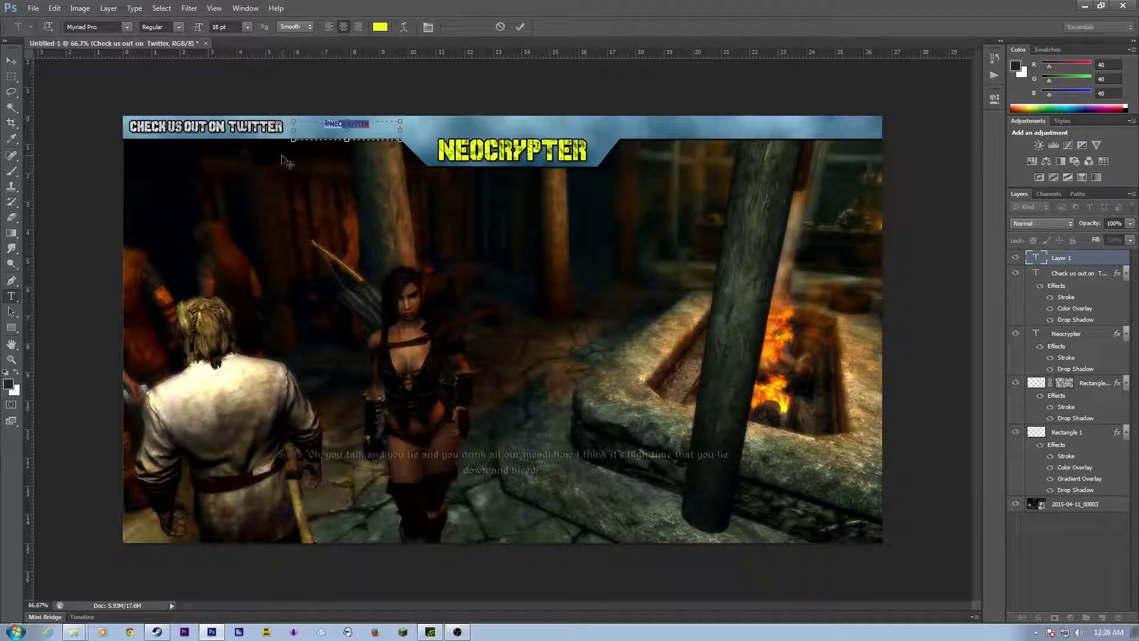
Step: Try the handle at 36 pt in Quark Storm 3D, widening its text box
left_click(247, 27)
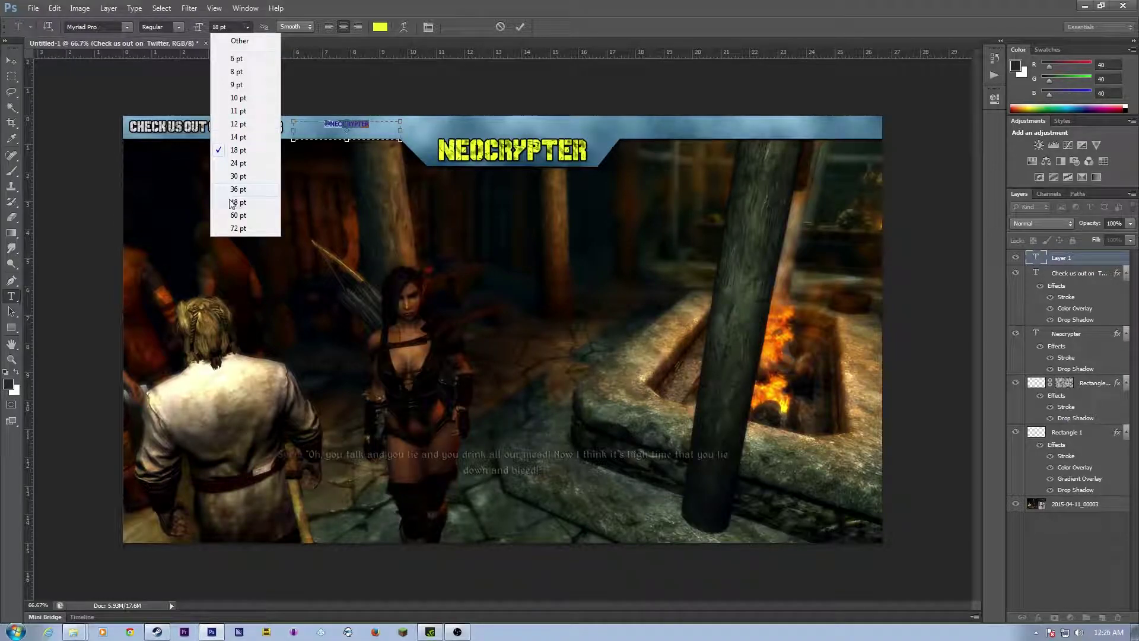
left_click(248, 199)
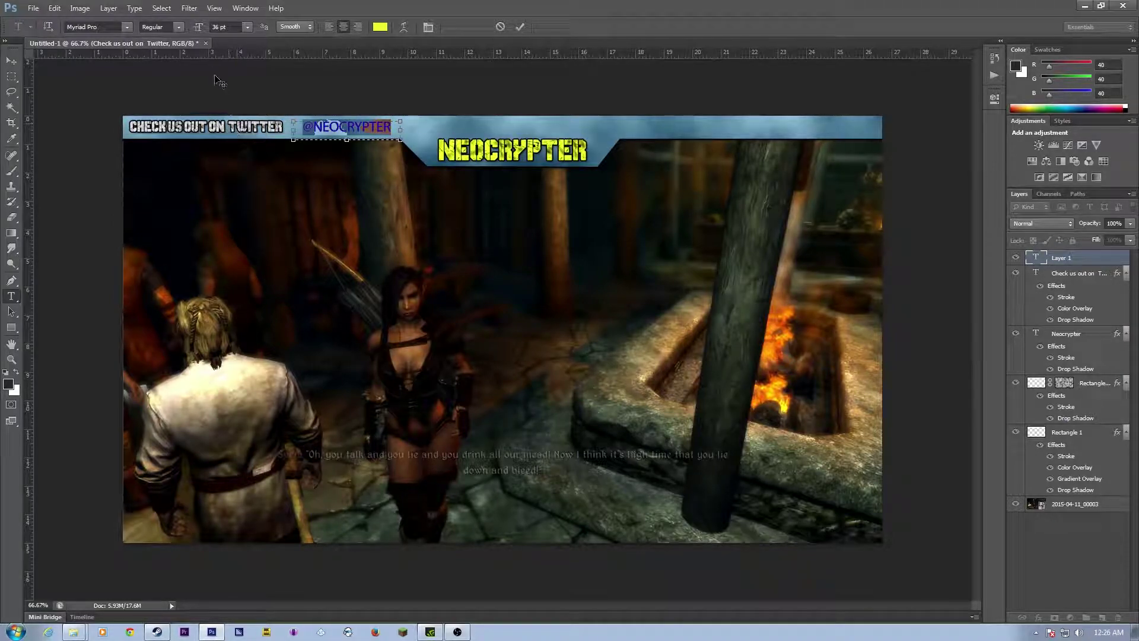
left_click(129, 27)
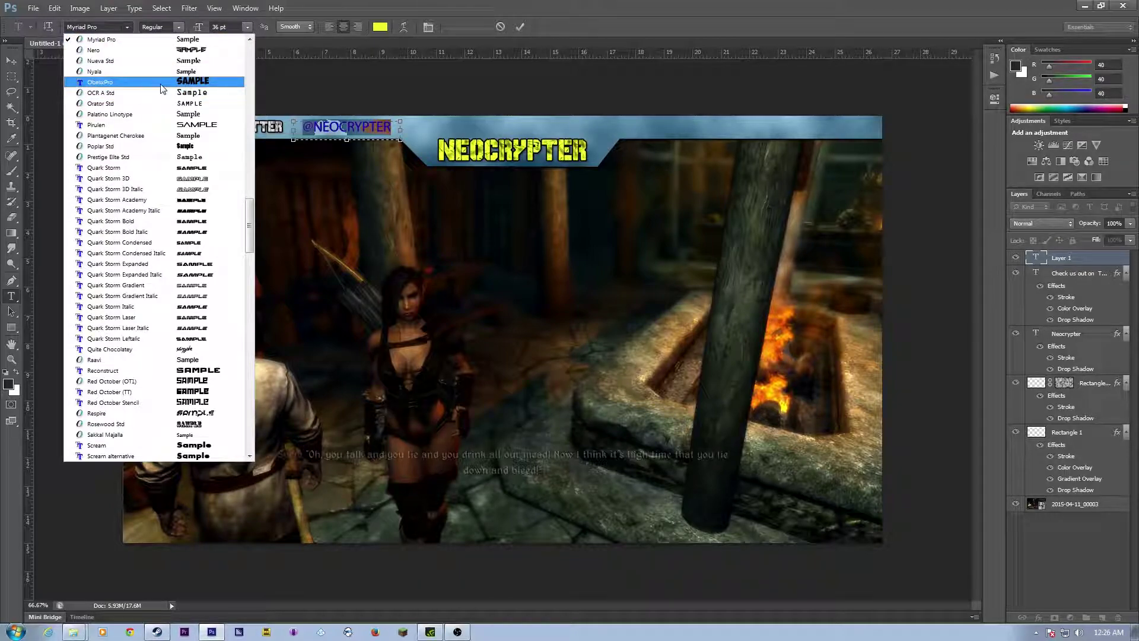
left_click(163, 178)
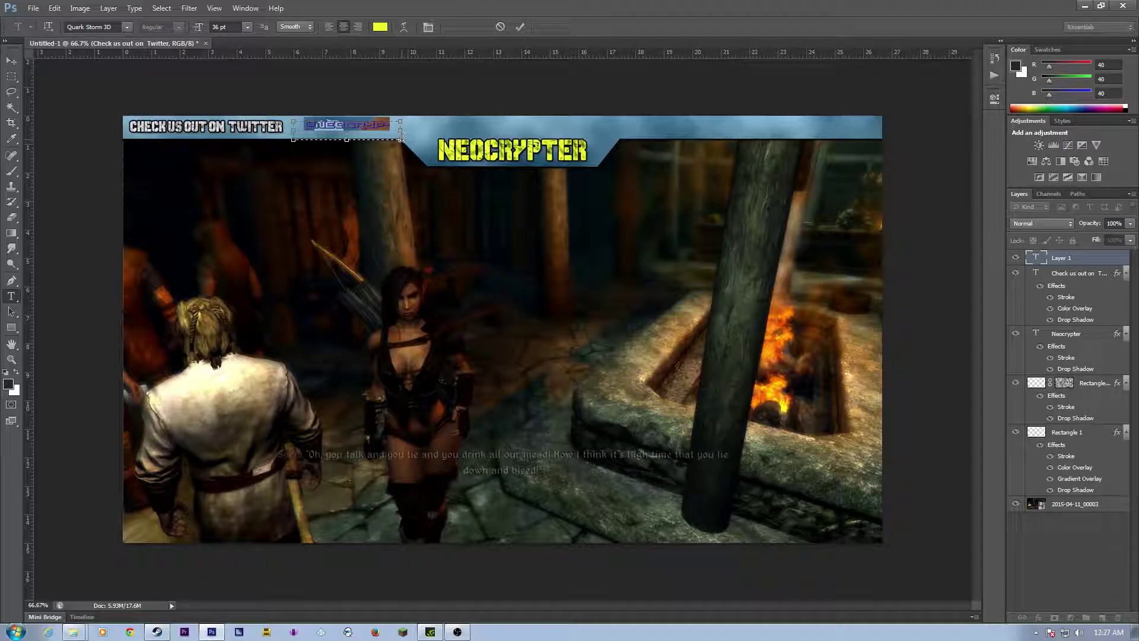
left_click_drag(400, 130, 425, 130)
Step: Switch the handle to the Reconstruct font at 24 pt and shift it slightly left
left_click(128, 27)
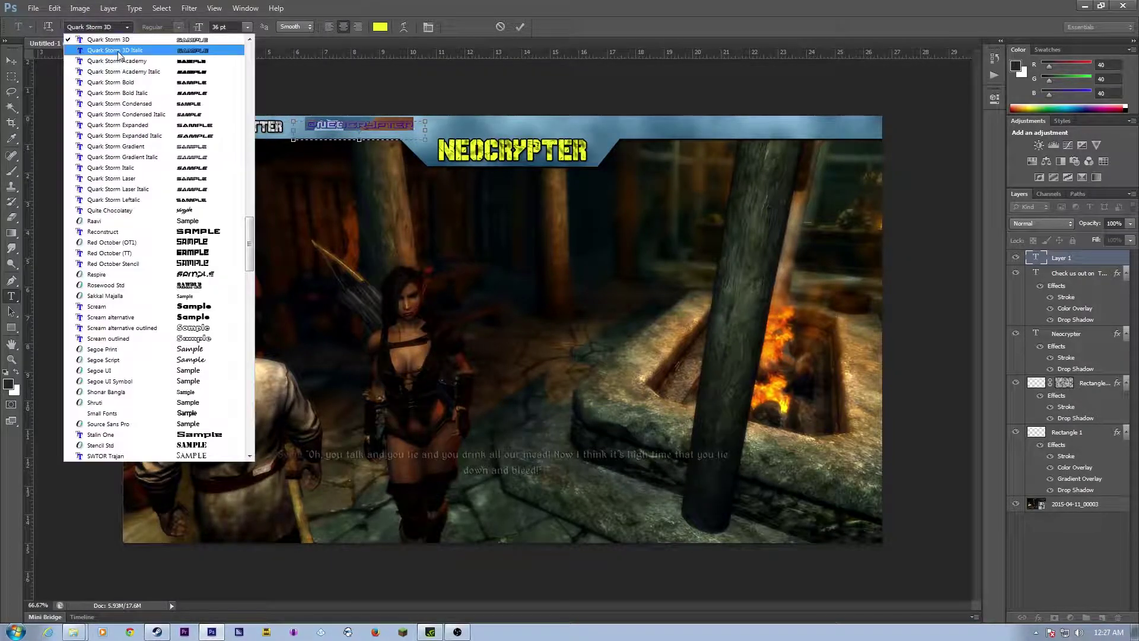
scroll(140, 225, "down", 2)
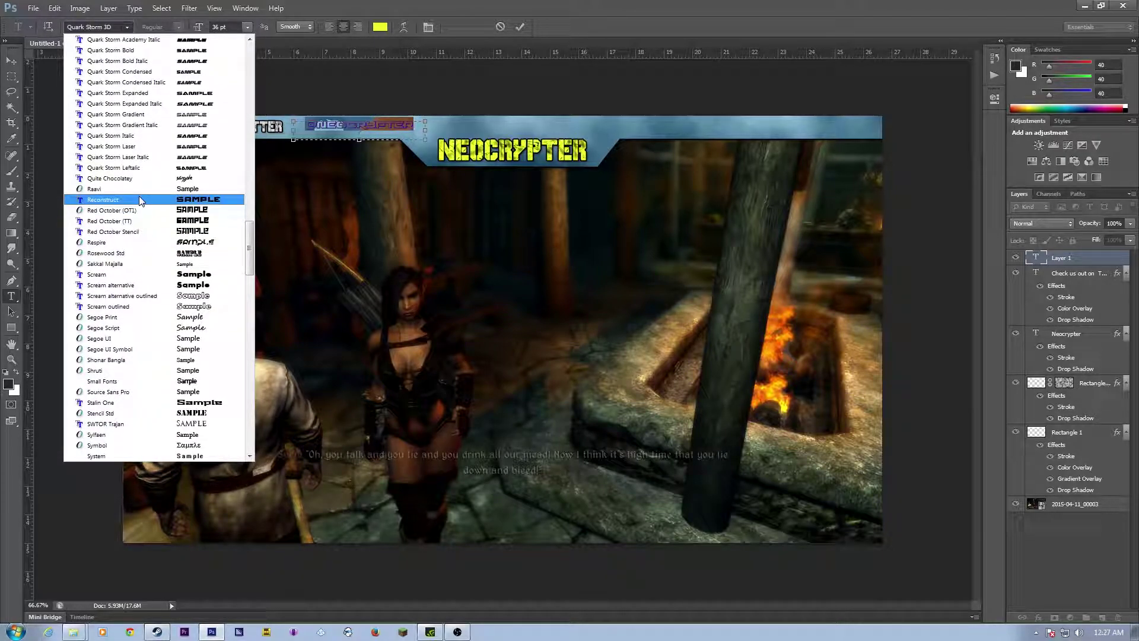
left_click(139, 198)
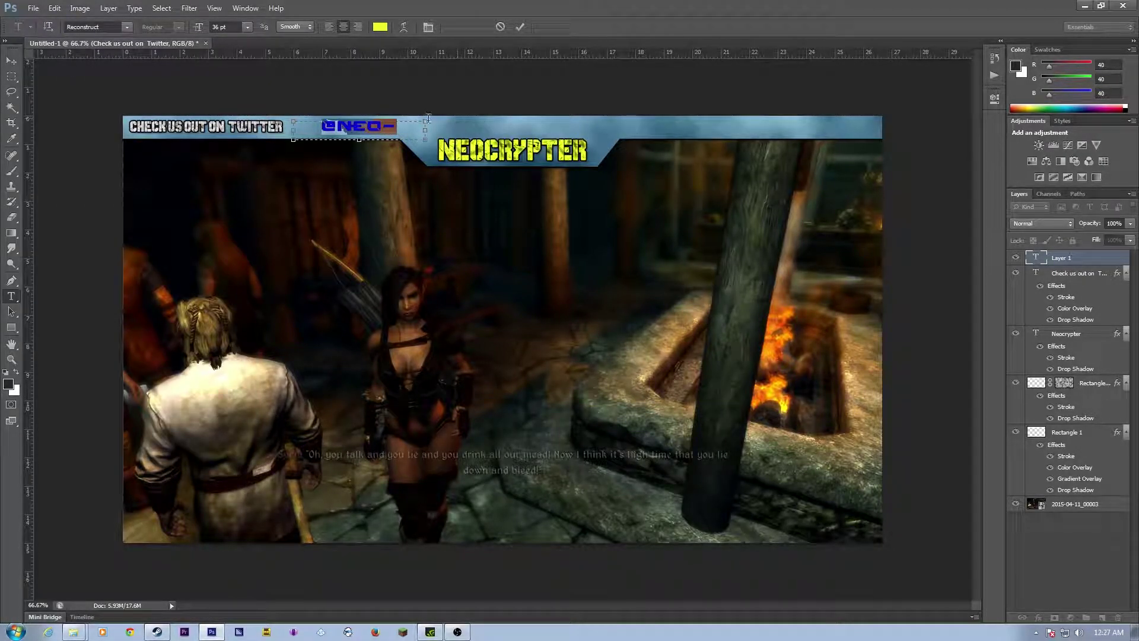
left_click(248, 26)
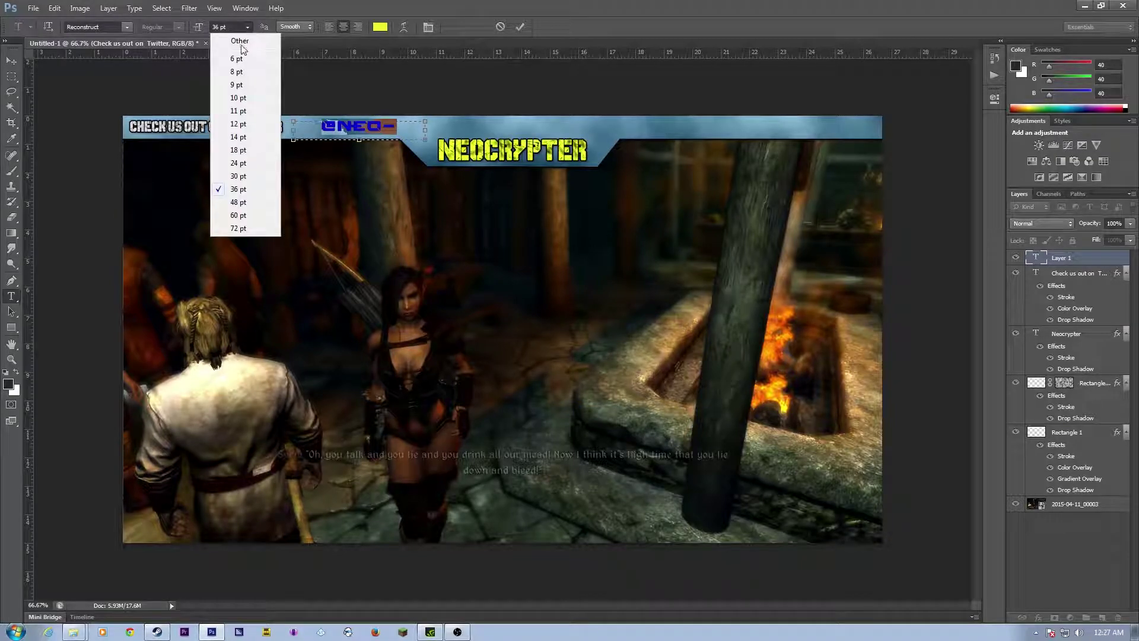
left_click(240, 150)
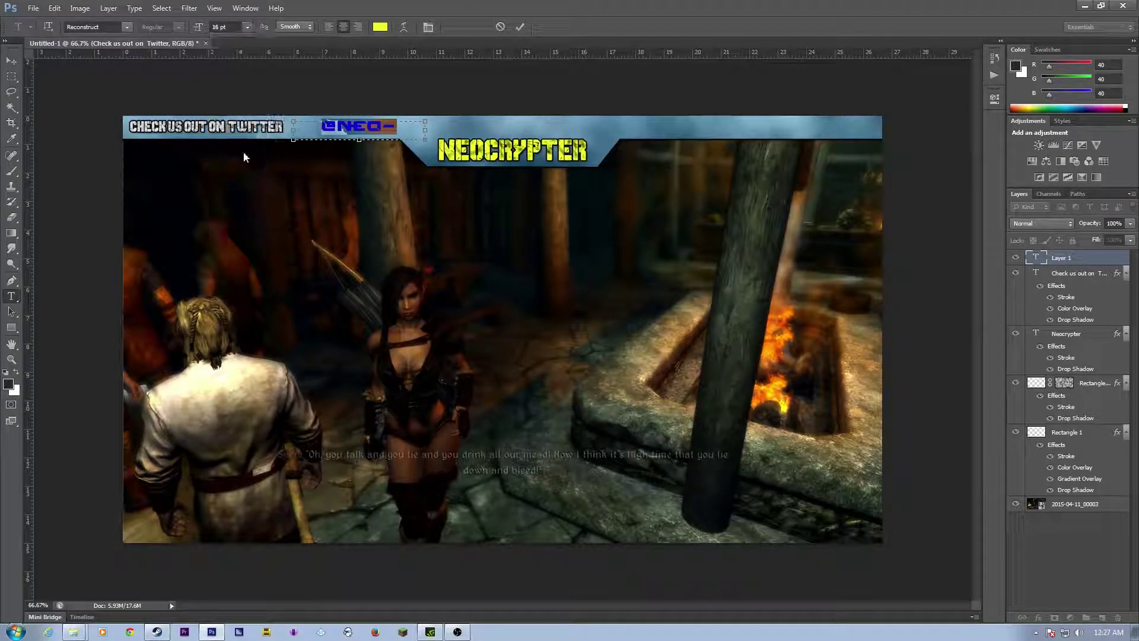
left_click(250, 25)
left_click(232, 164)
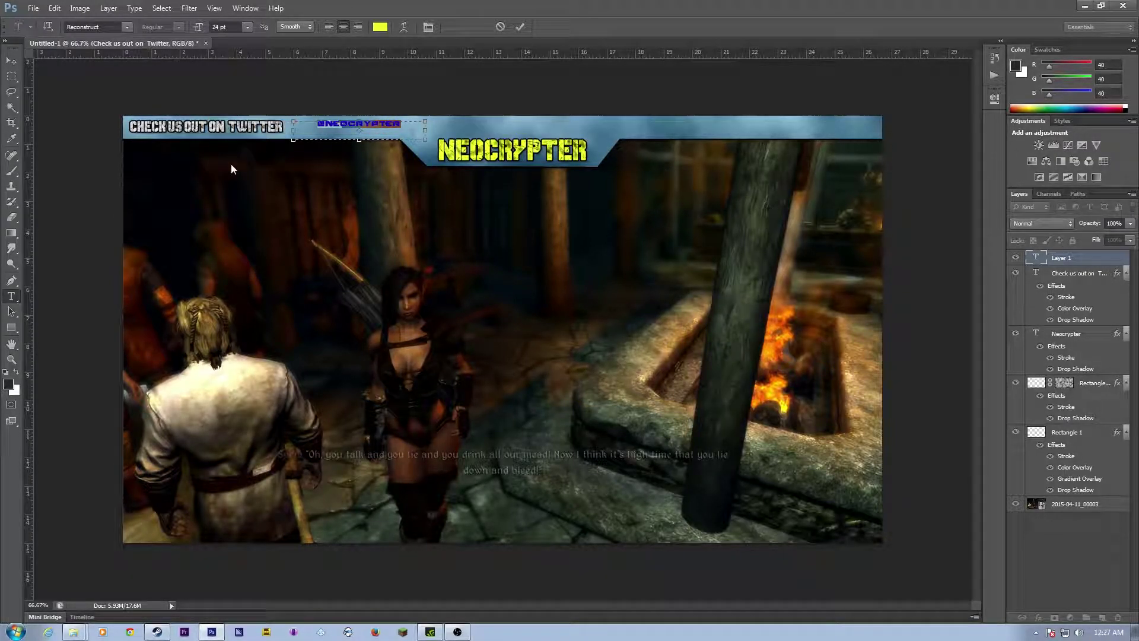
left_click(12, 61)
left_click_drag(362, 127, 356, 128)
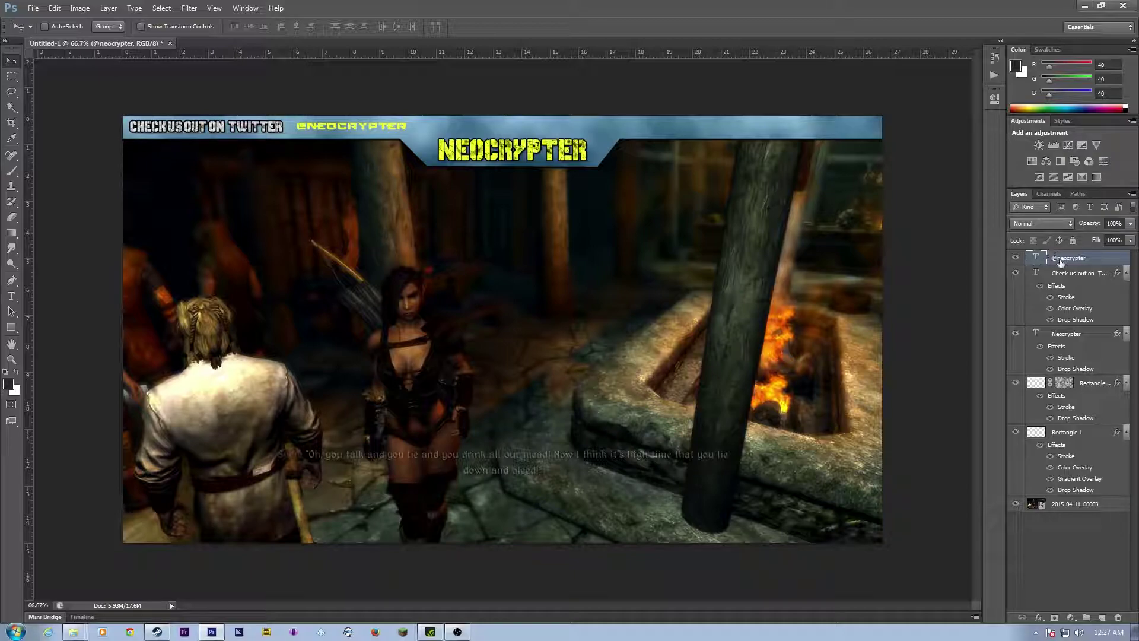
left_click(1070, 272)
right_click(1070, 270)
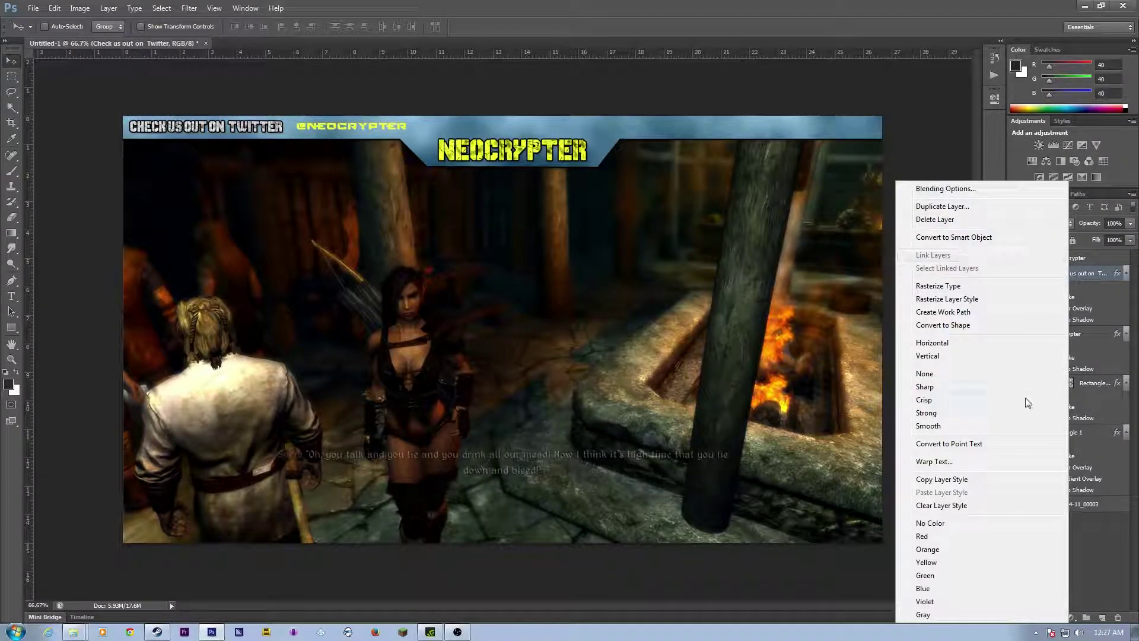
left_click(931, 480)
left_click(1061, 261)
right_click(1060, 265)
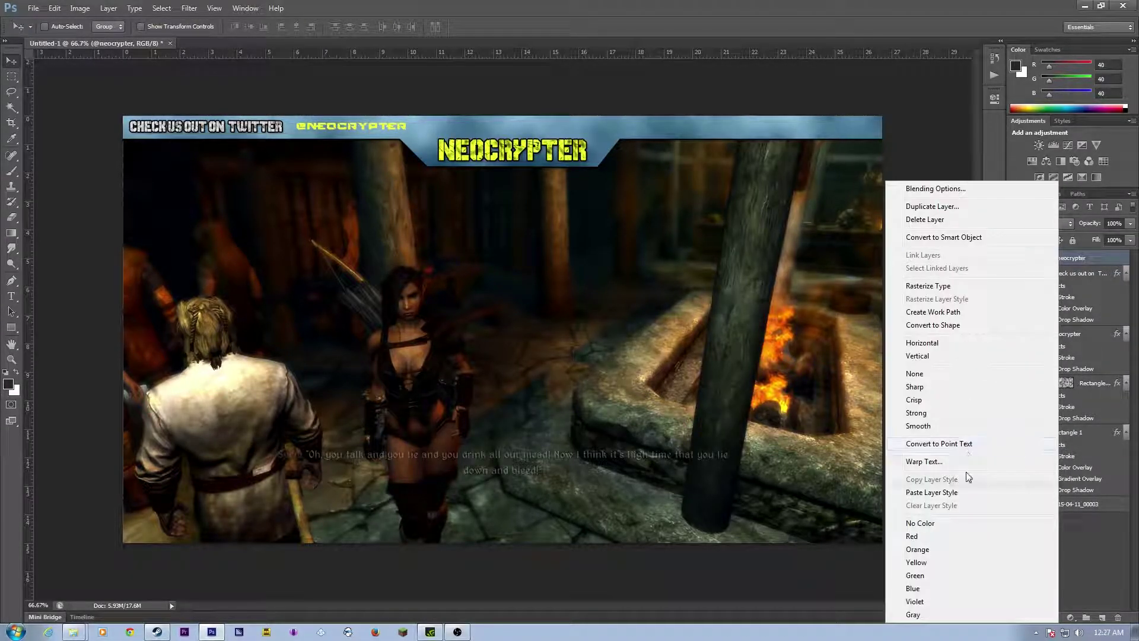
left_click(962, 501)
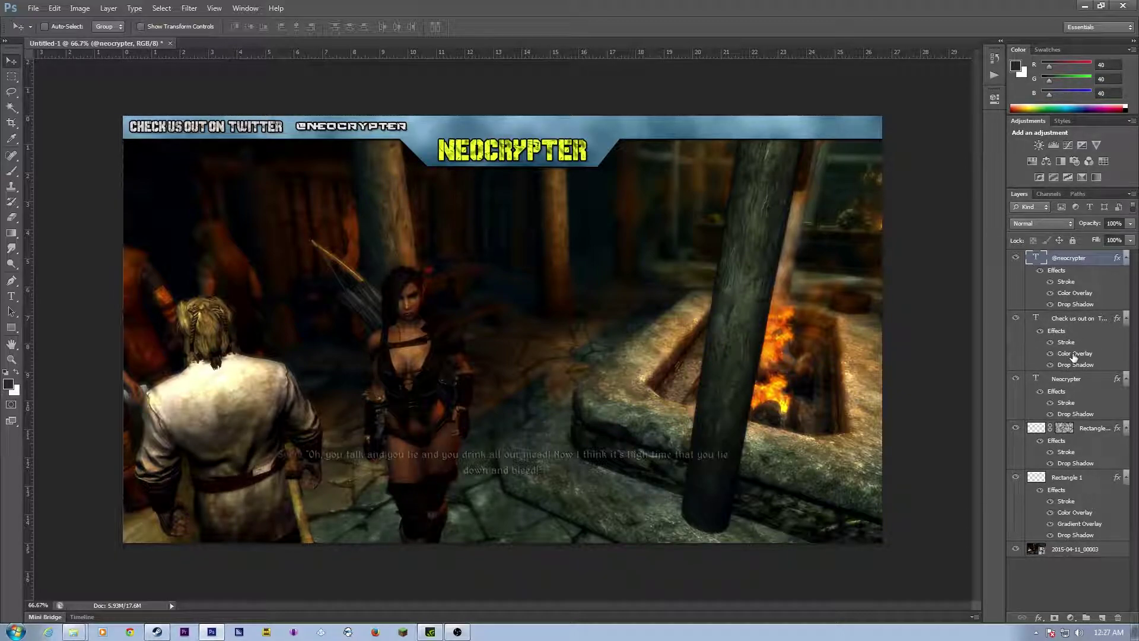
double_click(1041, 291)
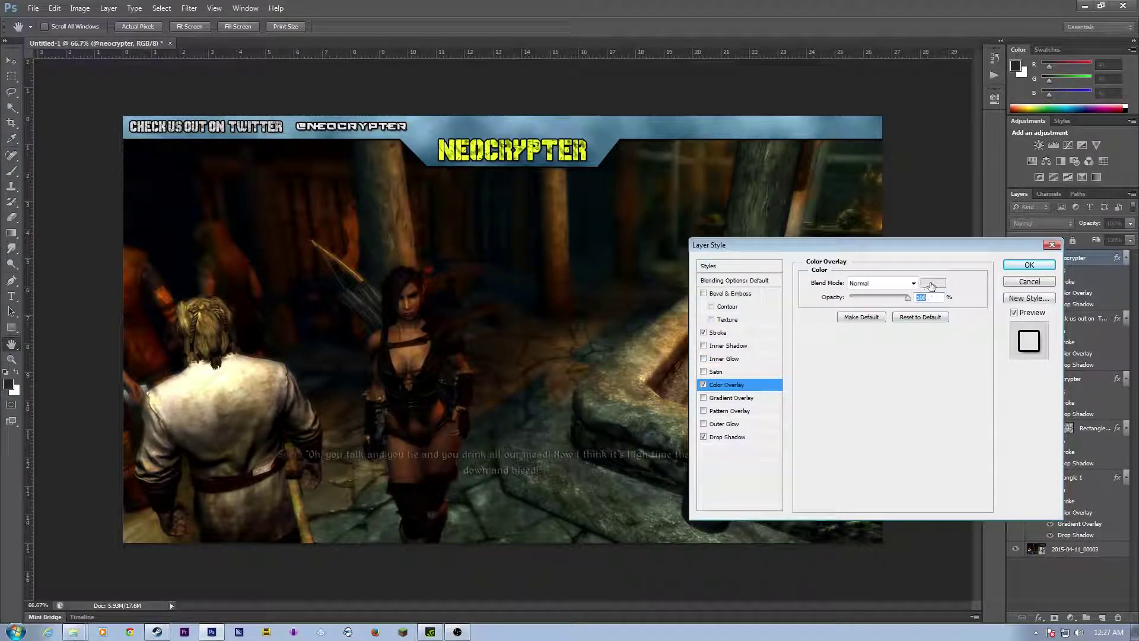
left_click(933, 283)
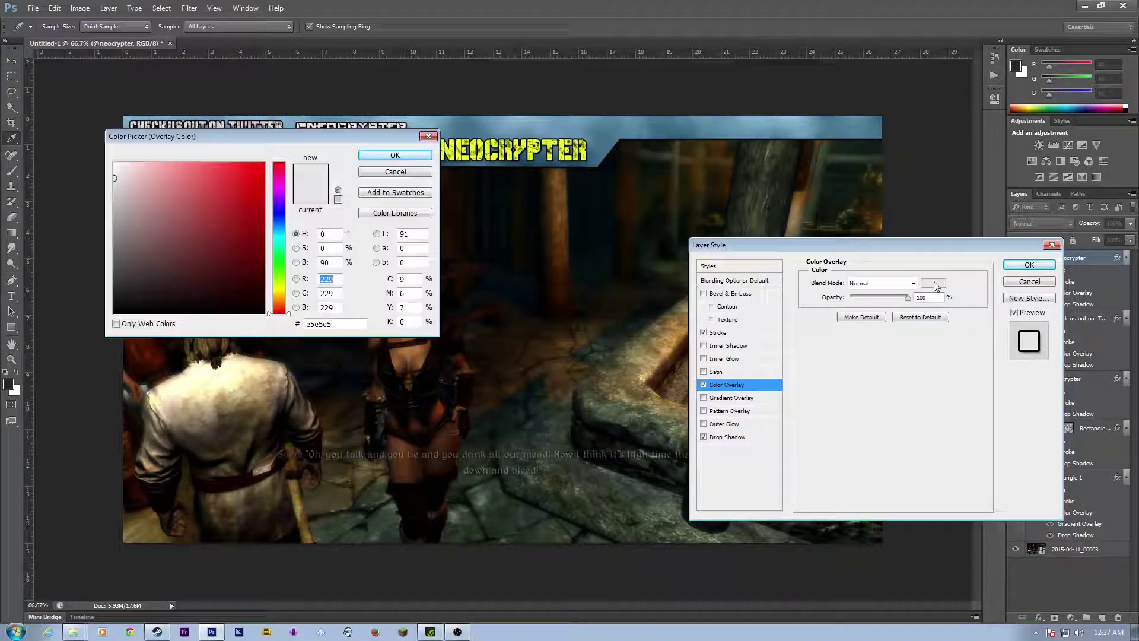
left_click(279, 264)
left_click(176, 172)
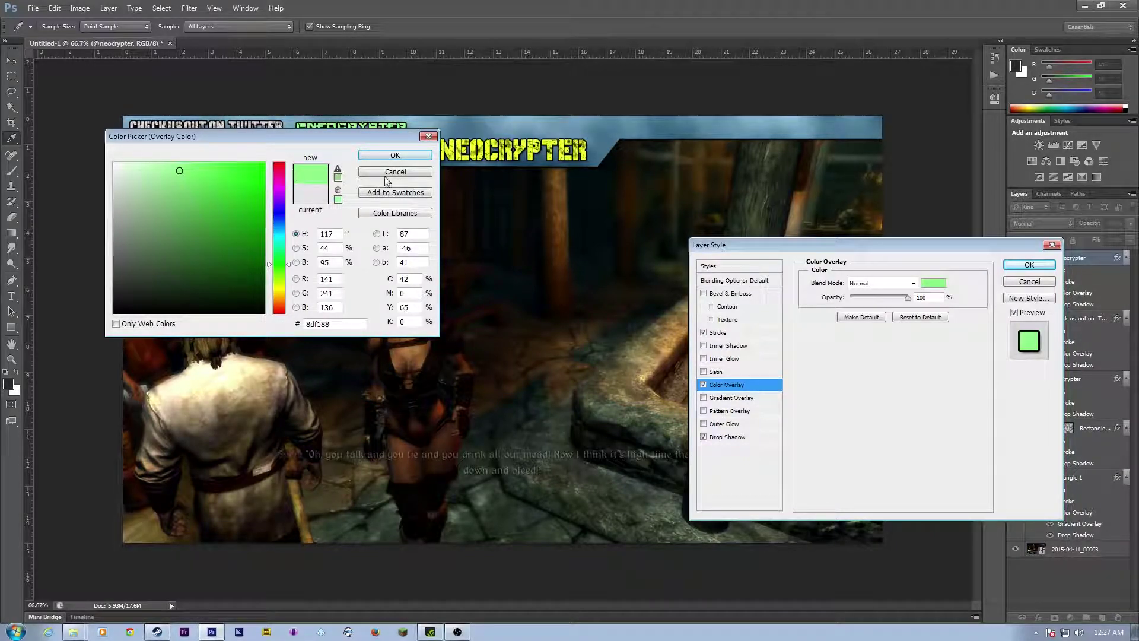
left_click(388, 157)
left_click(13, 62)
left_click(1029, 265)
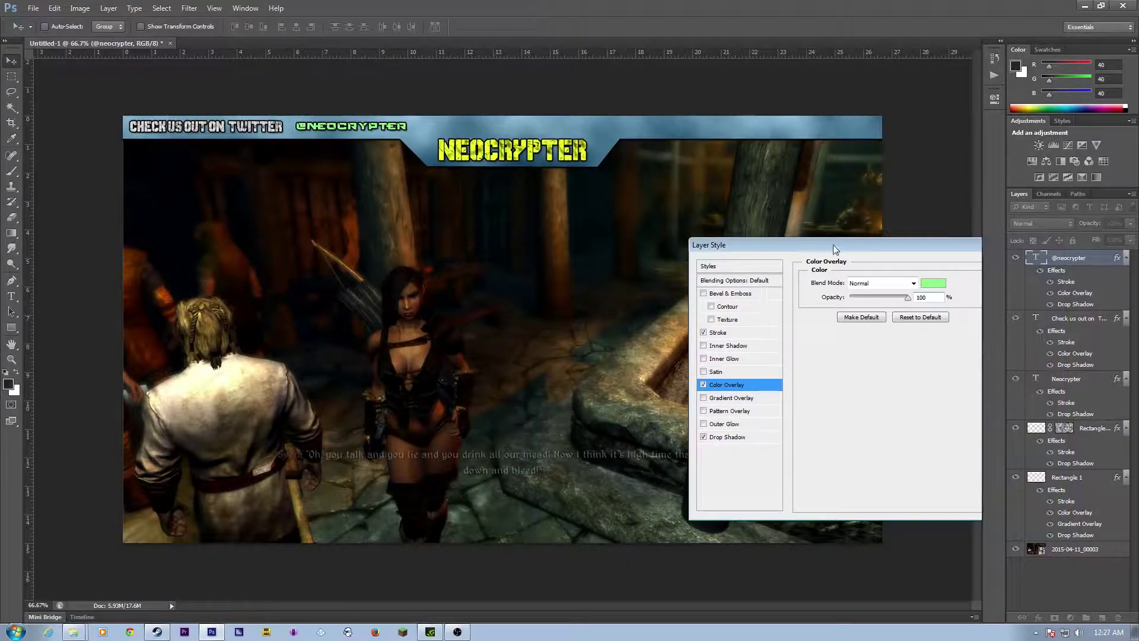
left_click_drag(356, 127, 347, 131)
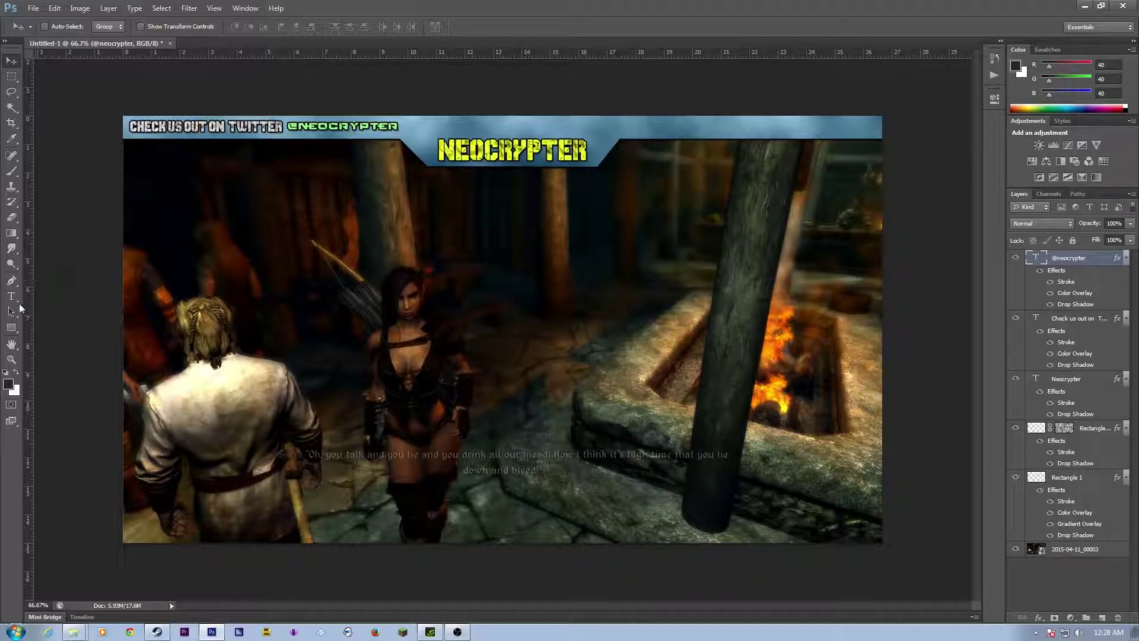
Step: Create a new empty layer and move it just above the game screenshot
left_click(12, 328)
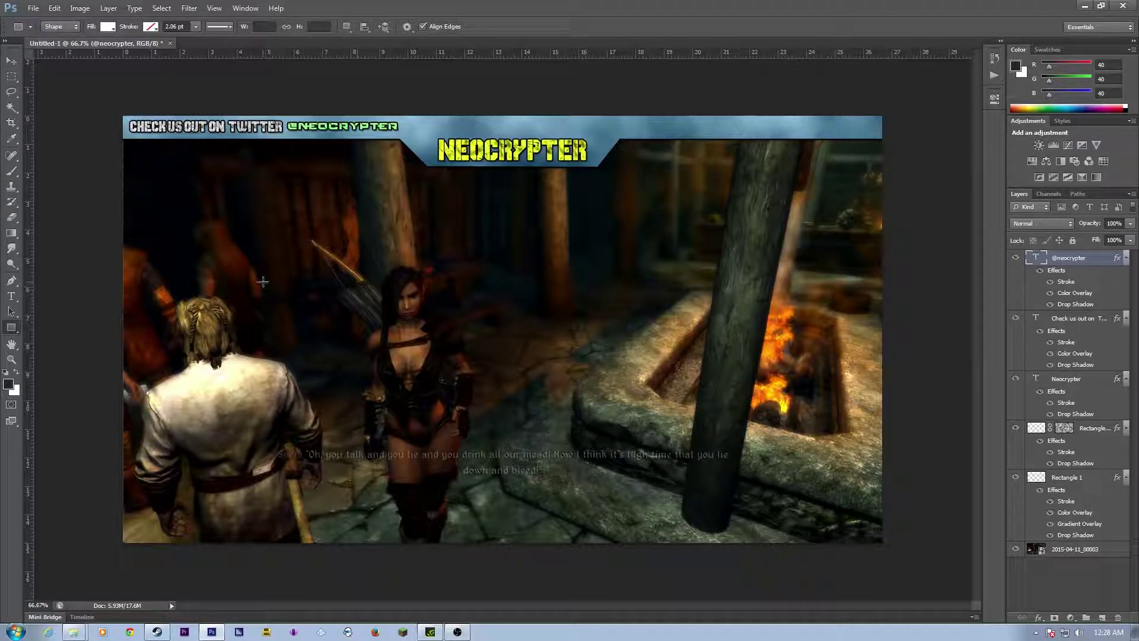
key("ctrl+shift+n")
key("Return")
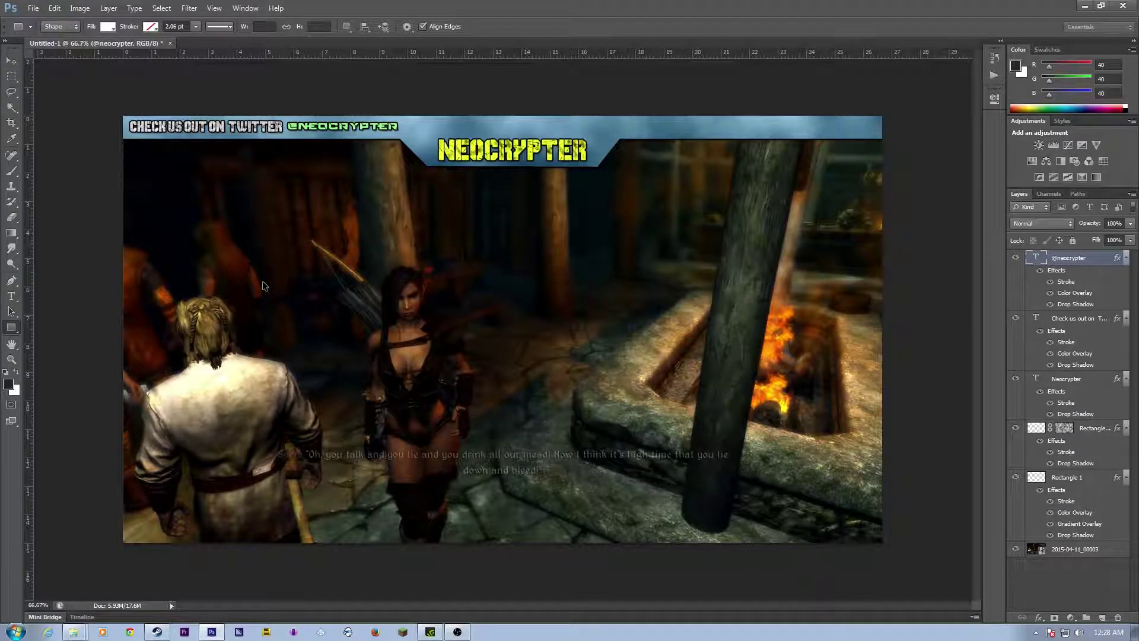
left_click_drag(1085, 261, 1072, 531)
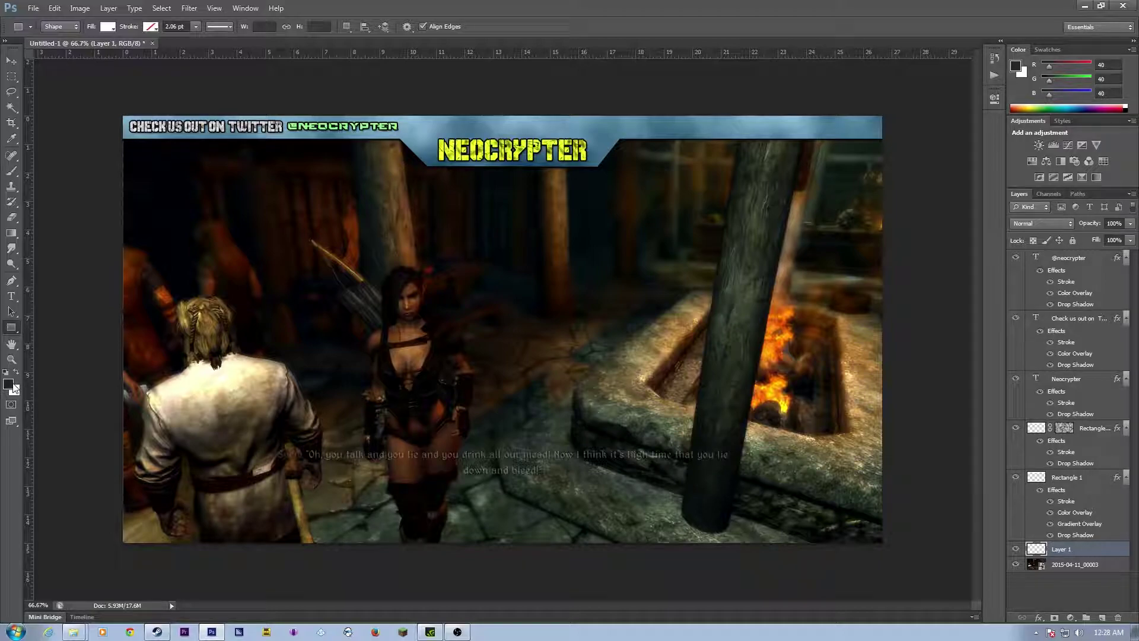
Step: Draw a dark grey 2006 × 80 px rectangle strip across the banner's lower edge
left_click(108, 27)
left_click(149, 96)
left_click(89, 236)
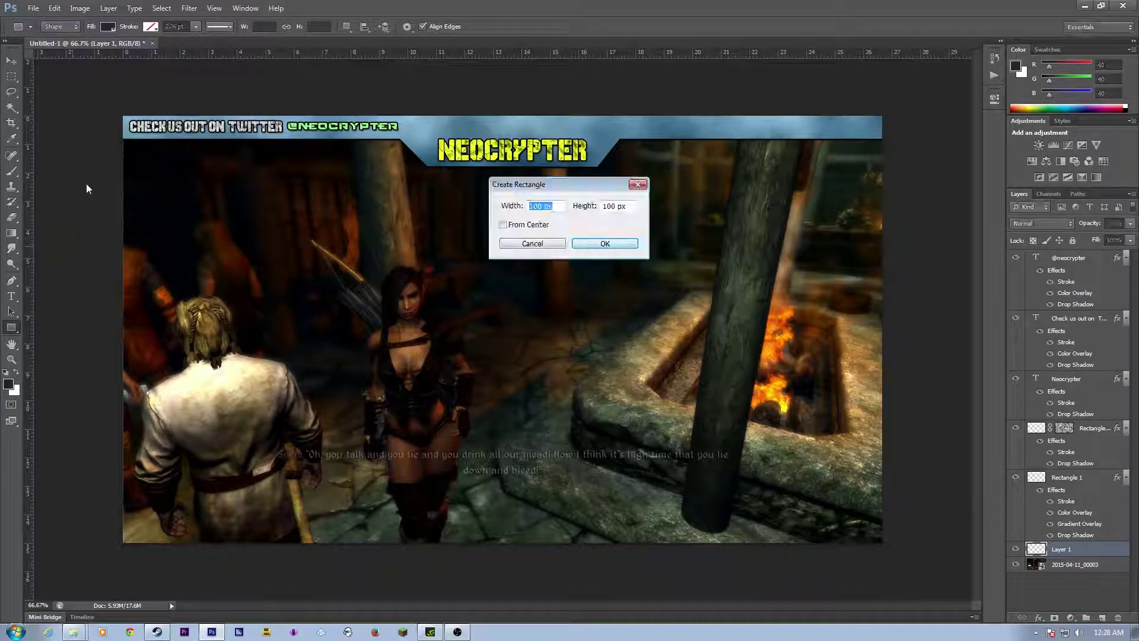
left_click(546, 242)
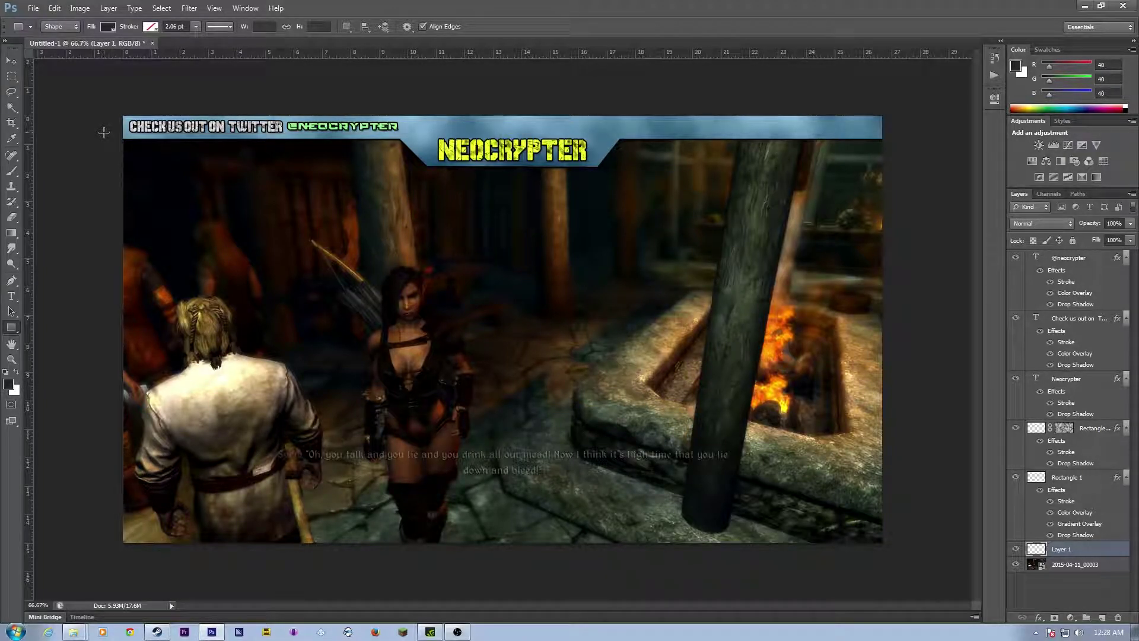
left_click_drag(103, 130, 894, 161)
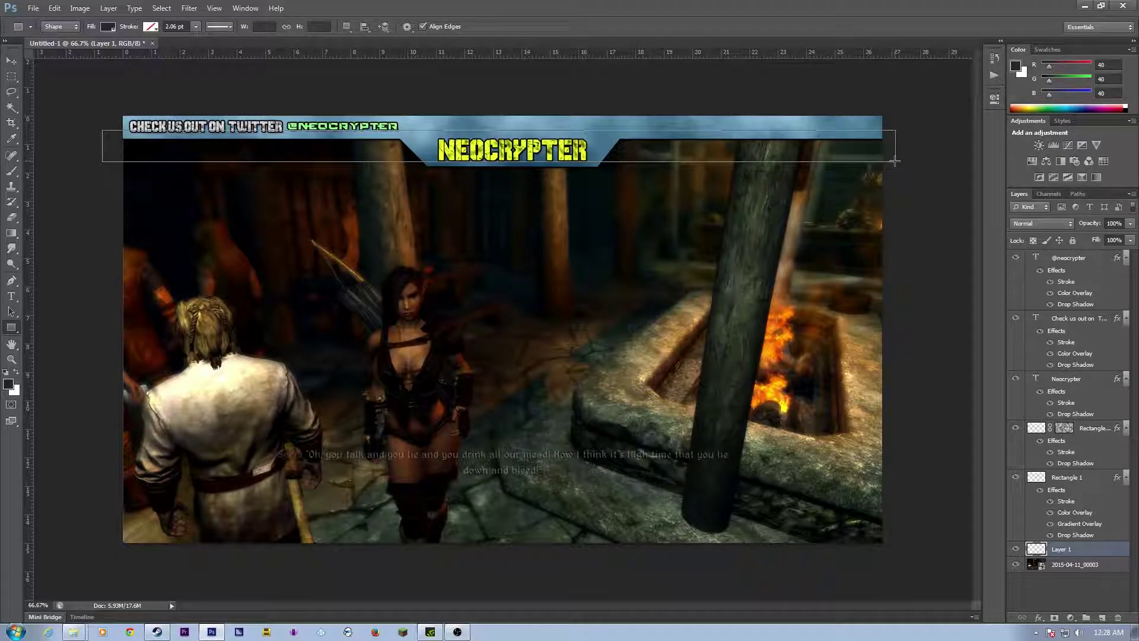
left_click_drag(895, 161, 895, 160)
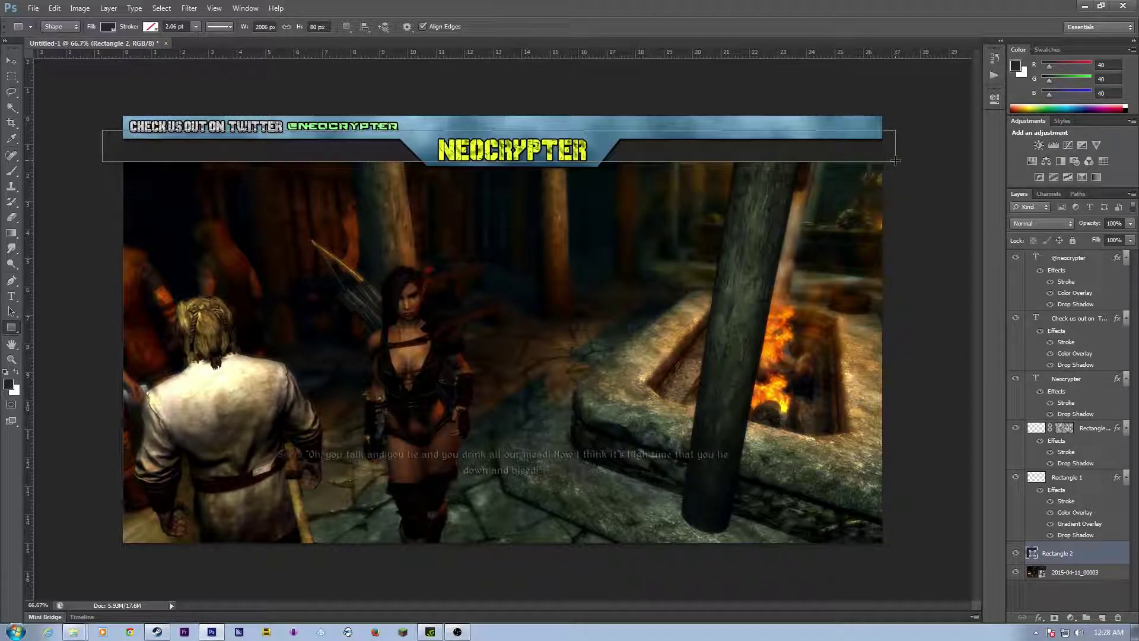
Step: Lower the strip layer's opacity to 51%
left_click(1132, 224)
left_click_drag(1095, 235, 1095, 235)
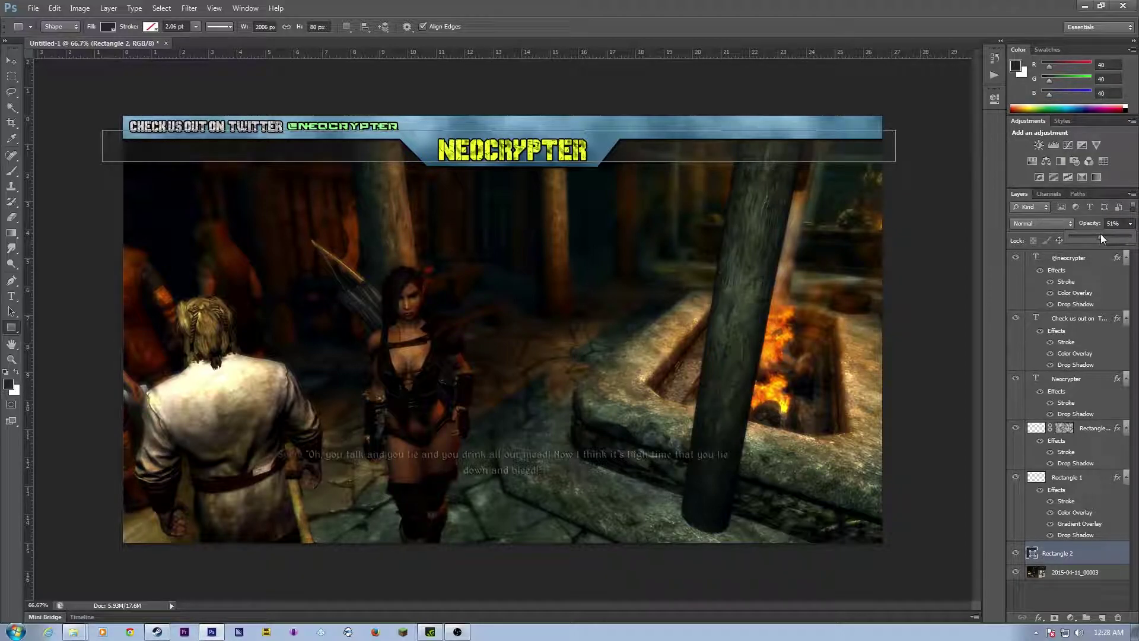
left_click(93, 246)
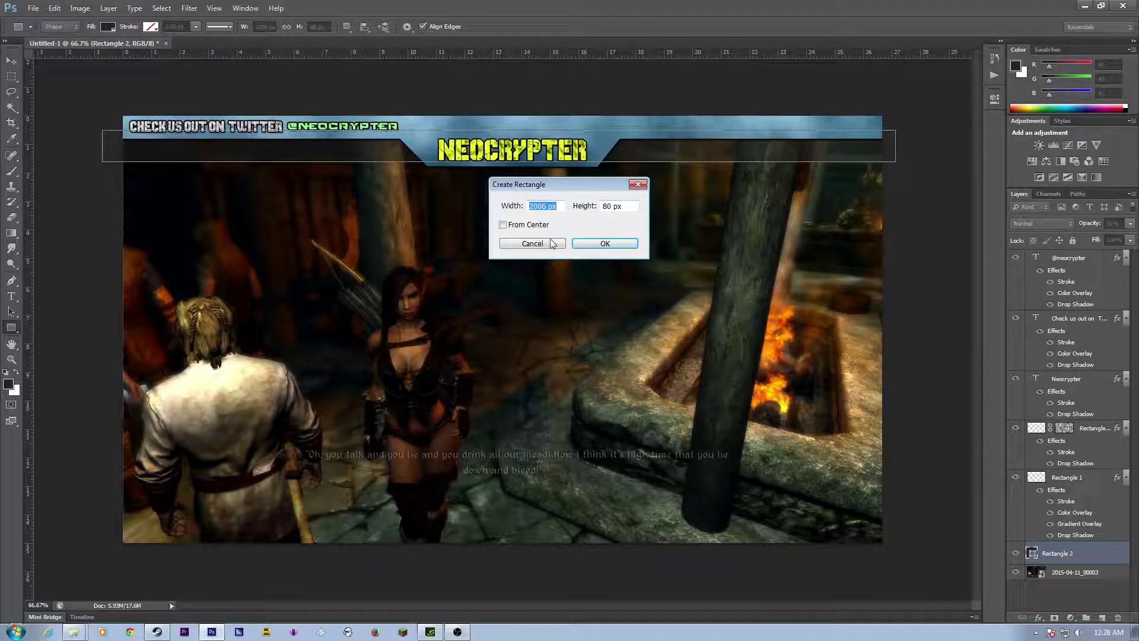
left_click(530, 244)
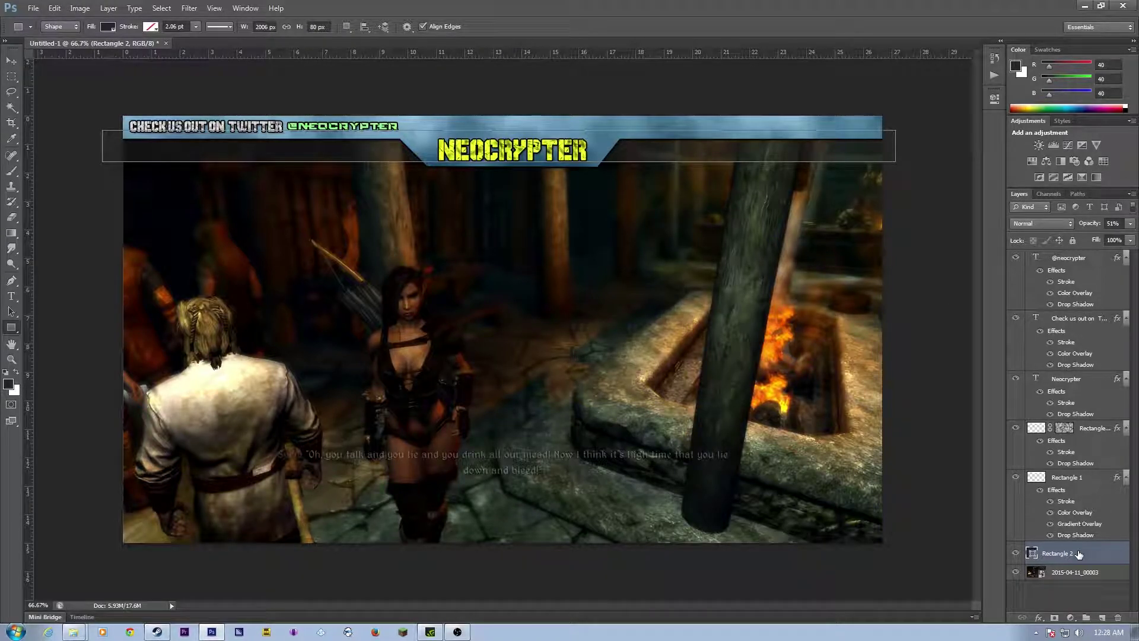
Step: Add a Stroke and a Drop Shadow to the Rectangle 2 strip
right_click(1079, 554)
left_click(1002, 151)
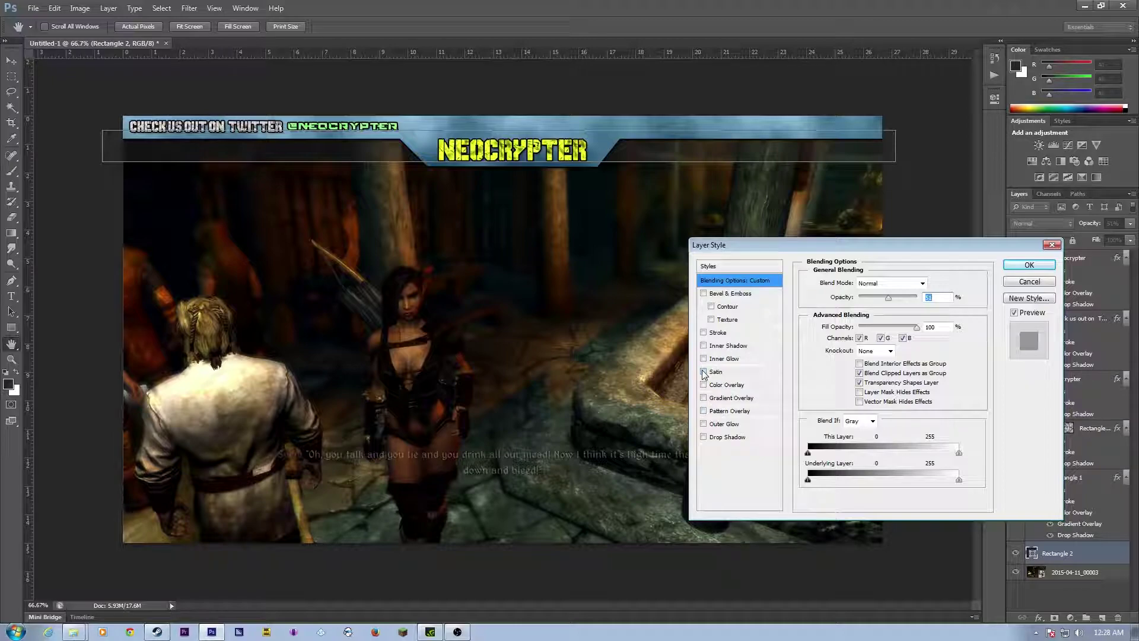
left_click(704, 333)
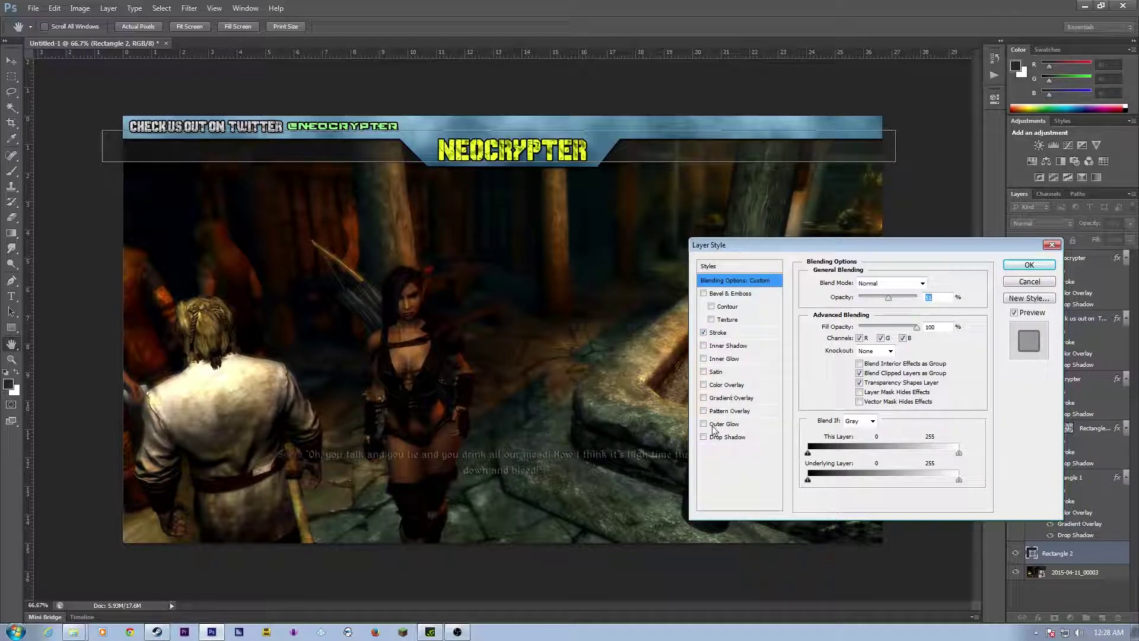
left_click(704, 438)
Step: Add a light-cyan #90feff Outer Glow of 21 px size and 62% opacity
left_click(710, 423)
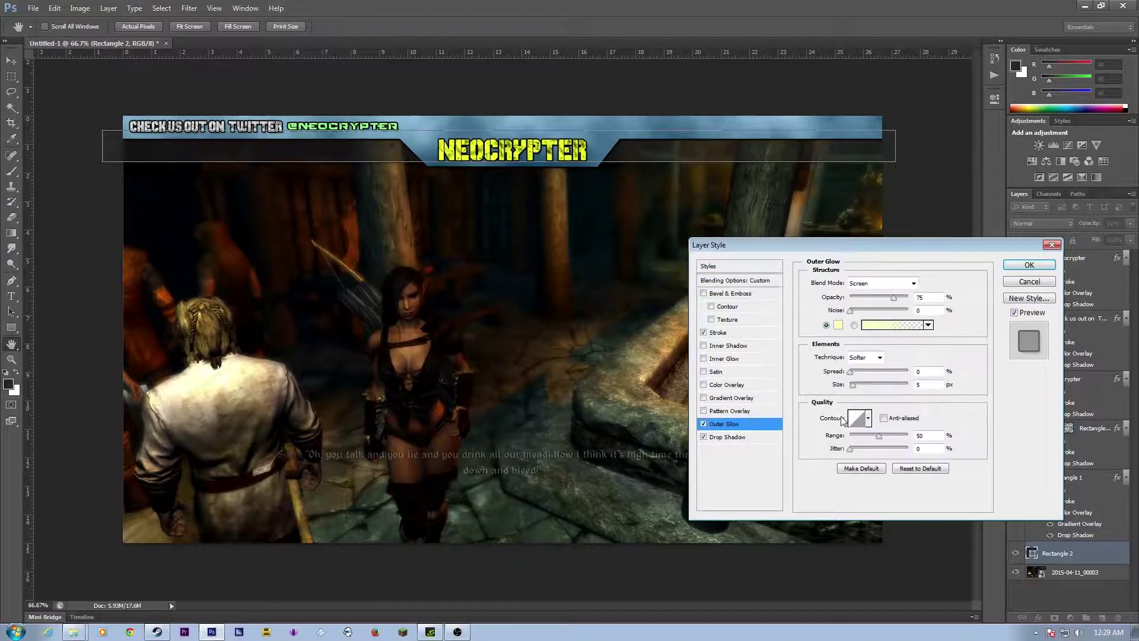
left_click(844, 324)
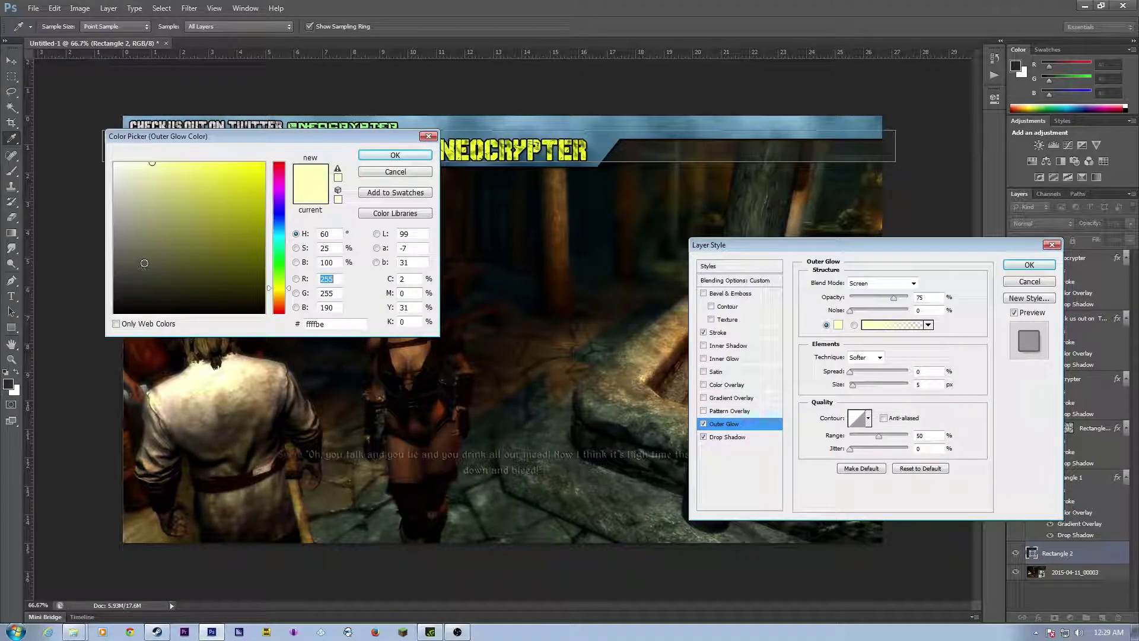
left_click(281, 238)
left_click_drag(215, 181, 179, 160)
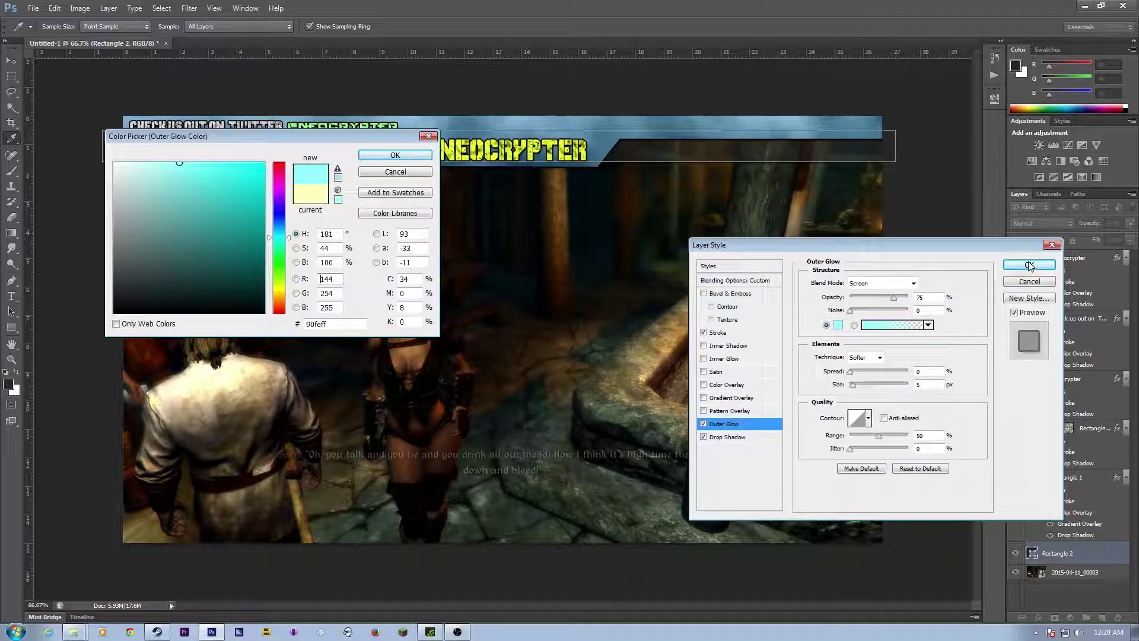
left_click(394, 155)
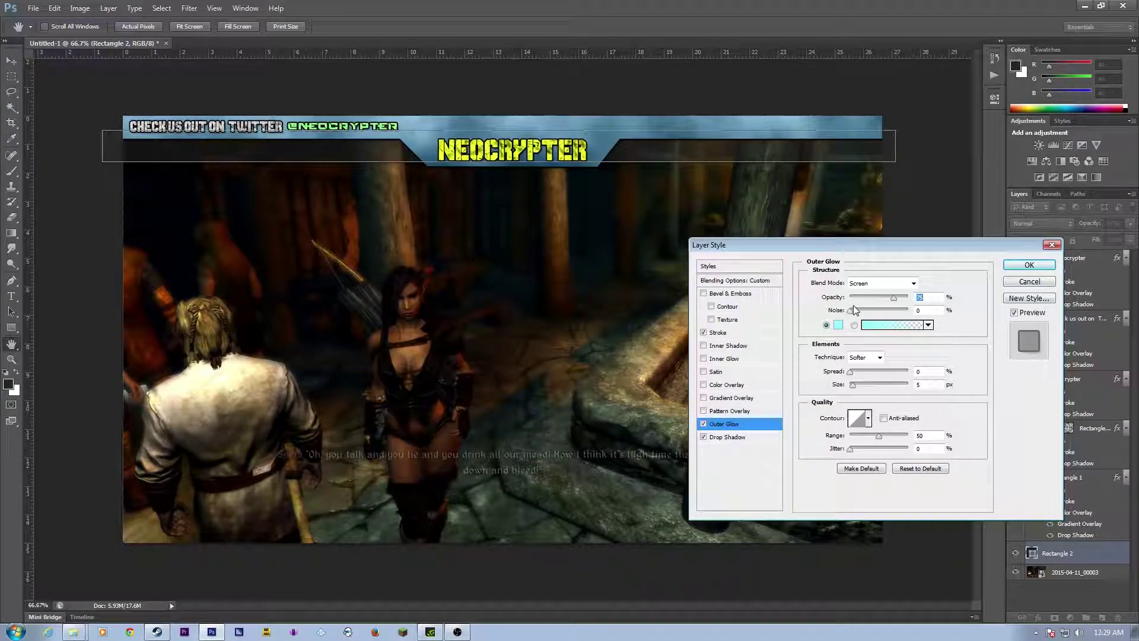
left_click_drag(853, 384, 865, 372)
left_click(850, 373)
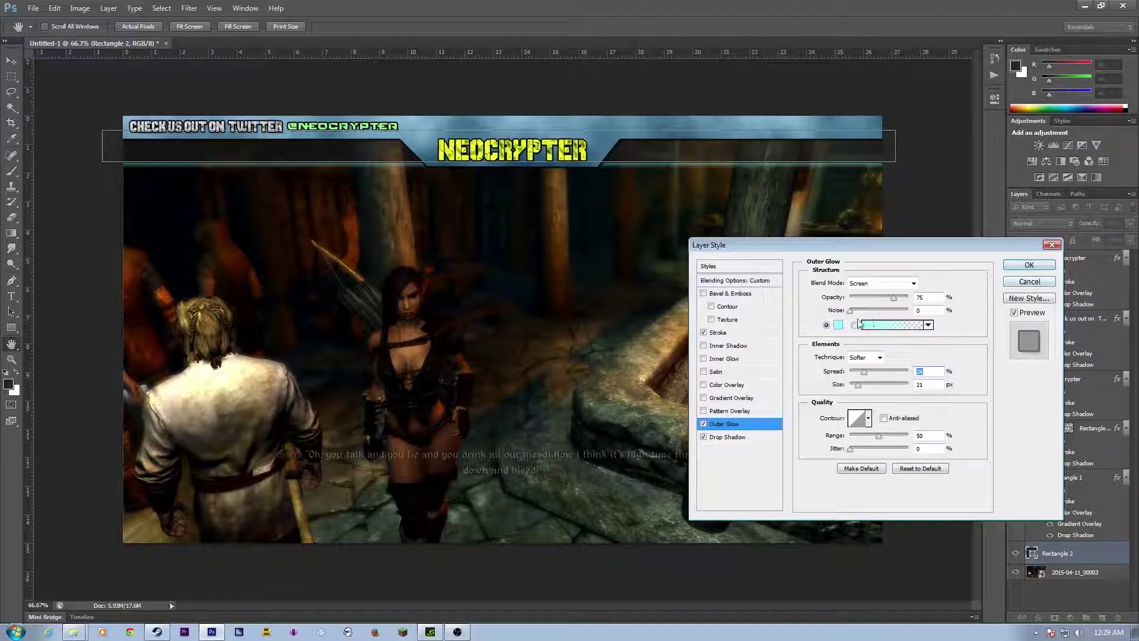
left_click_drag(895, 298, 875, 305)
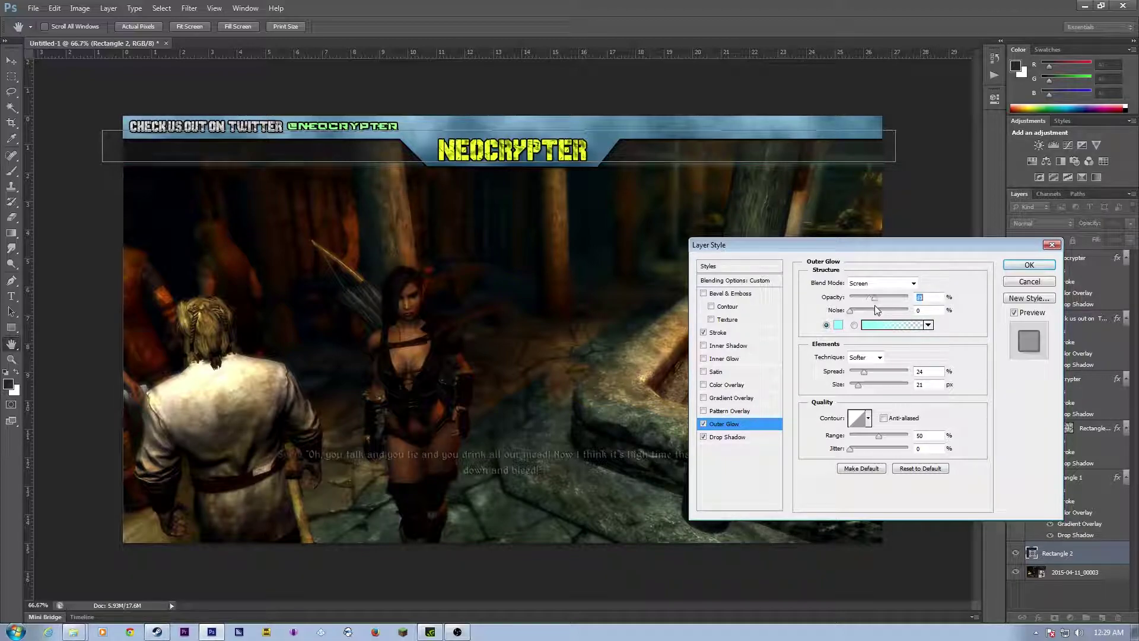
left_click(1028, 263)
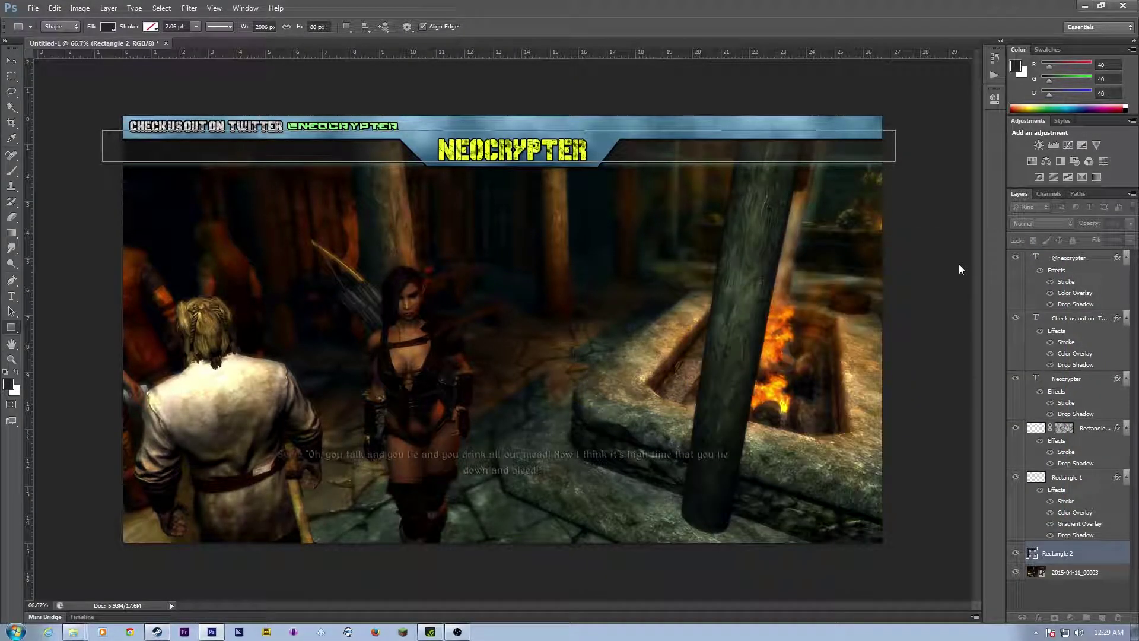
scroll(1035, 513, "down", 1)
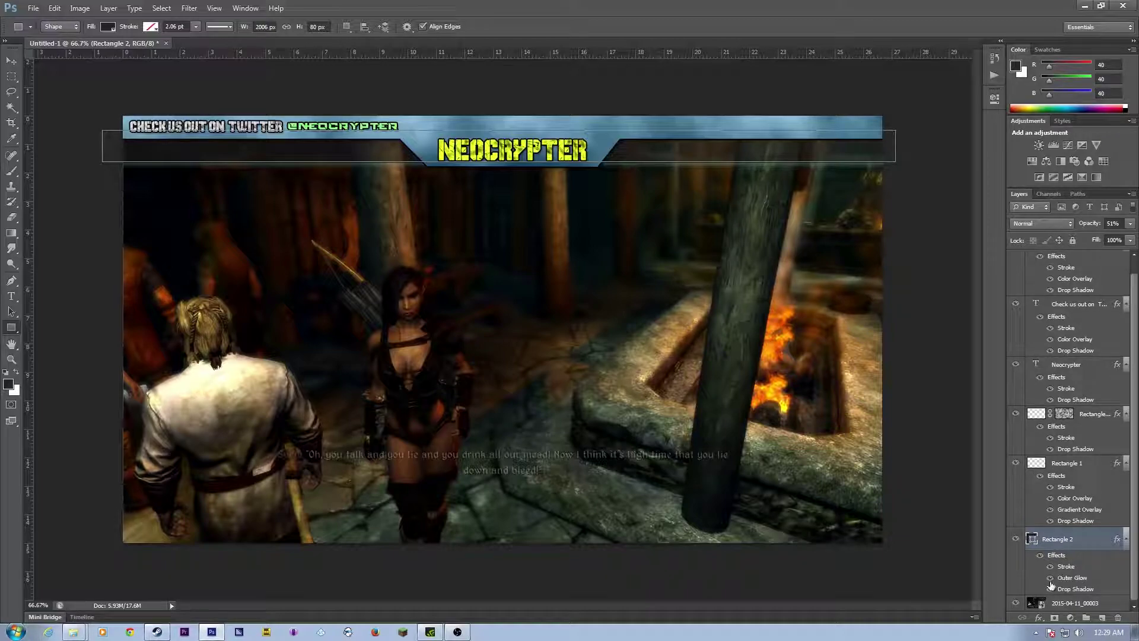
left_click(1066, 605)
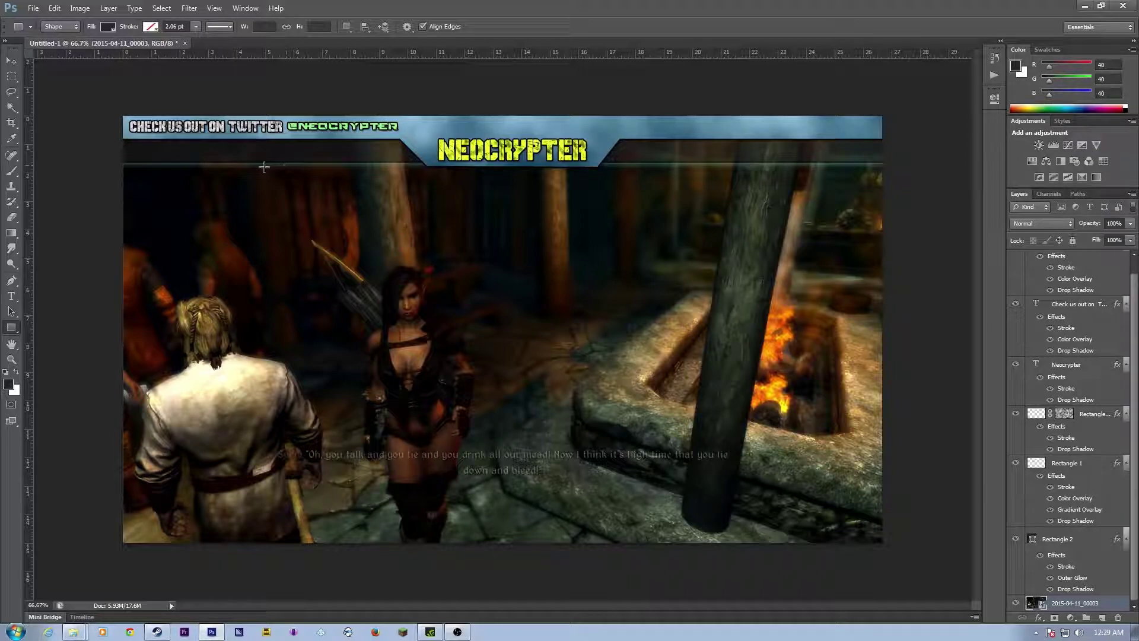
Step: Type DONORS in a new text box beneath the Twitter line
left_click(12, 295)
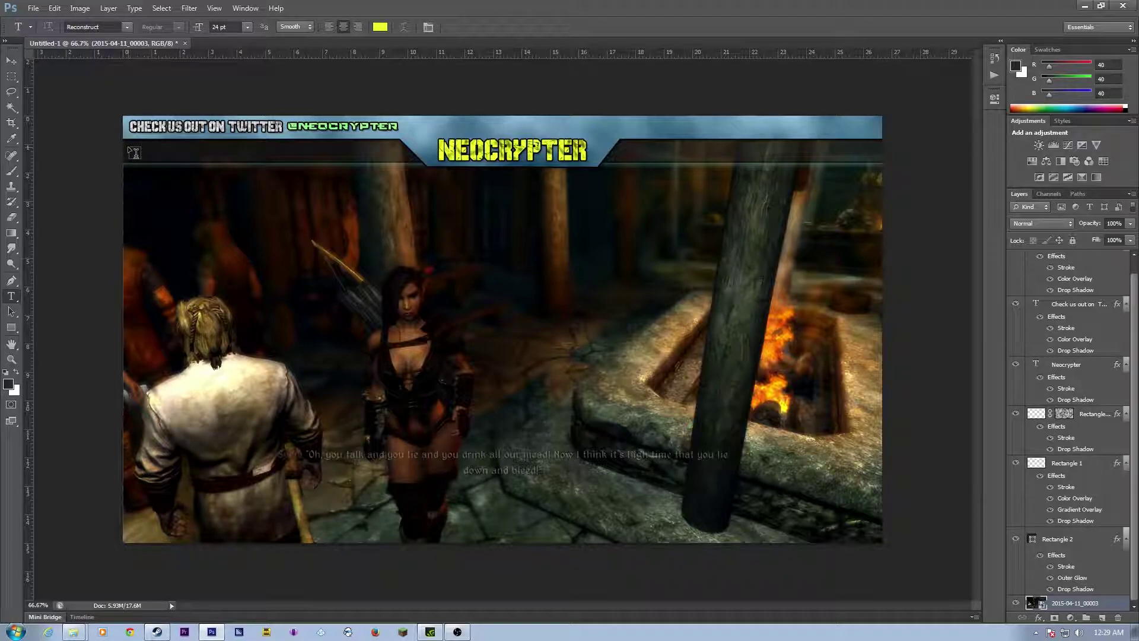
left_click_drag(129, 143, 216, 160)
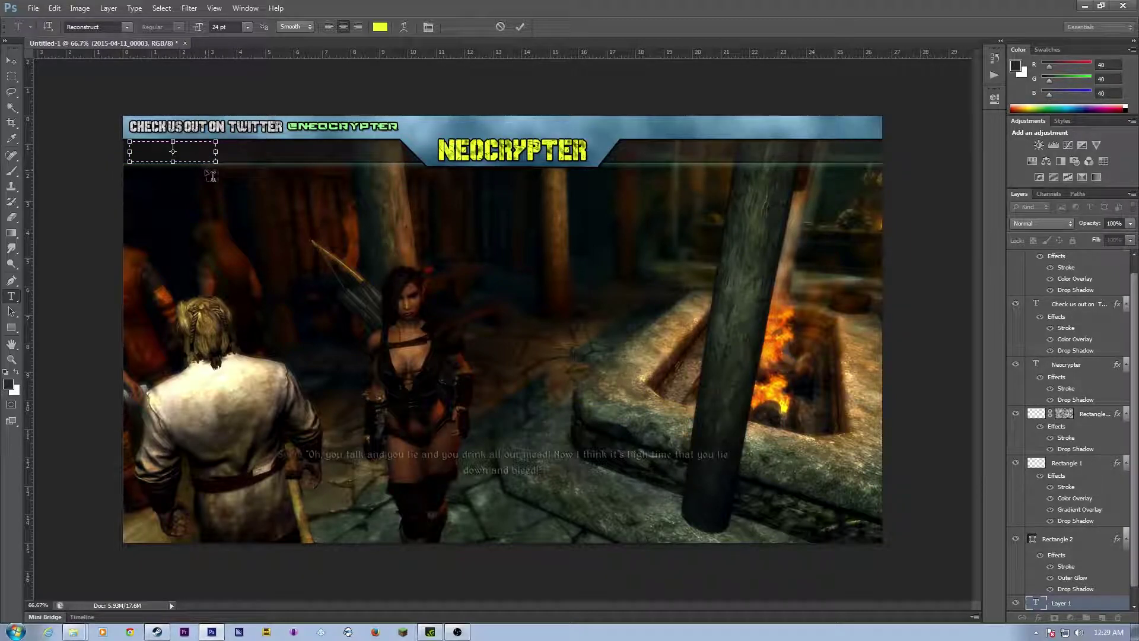
type("DONORS")
key("ctrl+Return")
Step: Place the DONORS layer above Rectangle 2, set it to 30 pt, and nudge it into place
scroll(1073, 583, "down", 1)
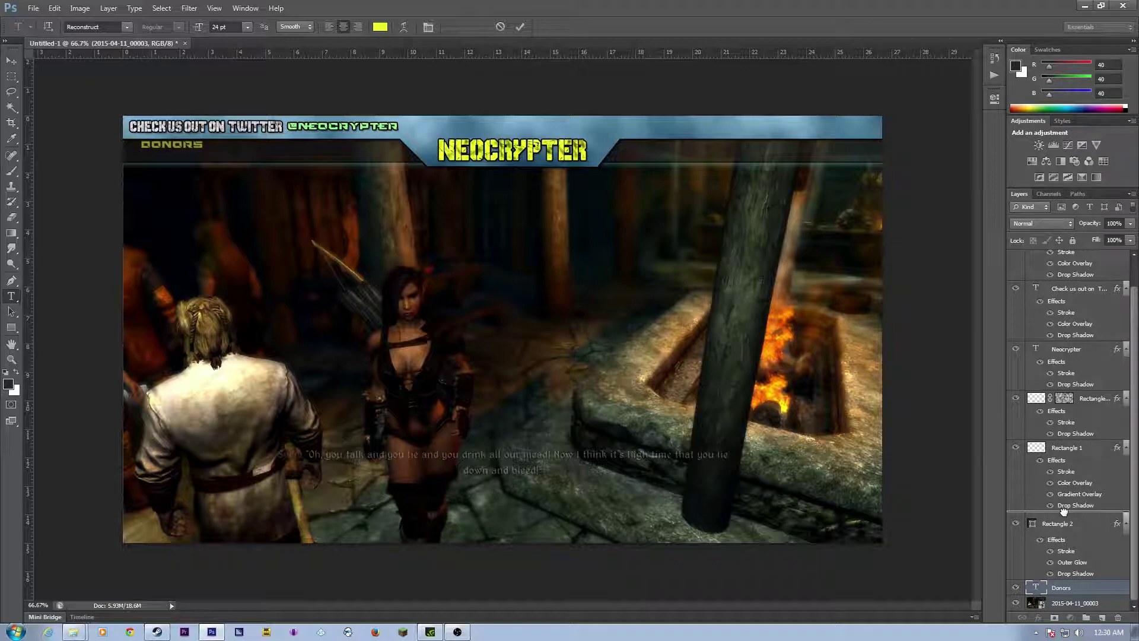
left_click_drag(1063, 511, 1066, 513)
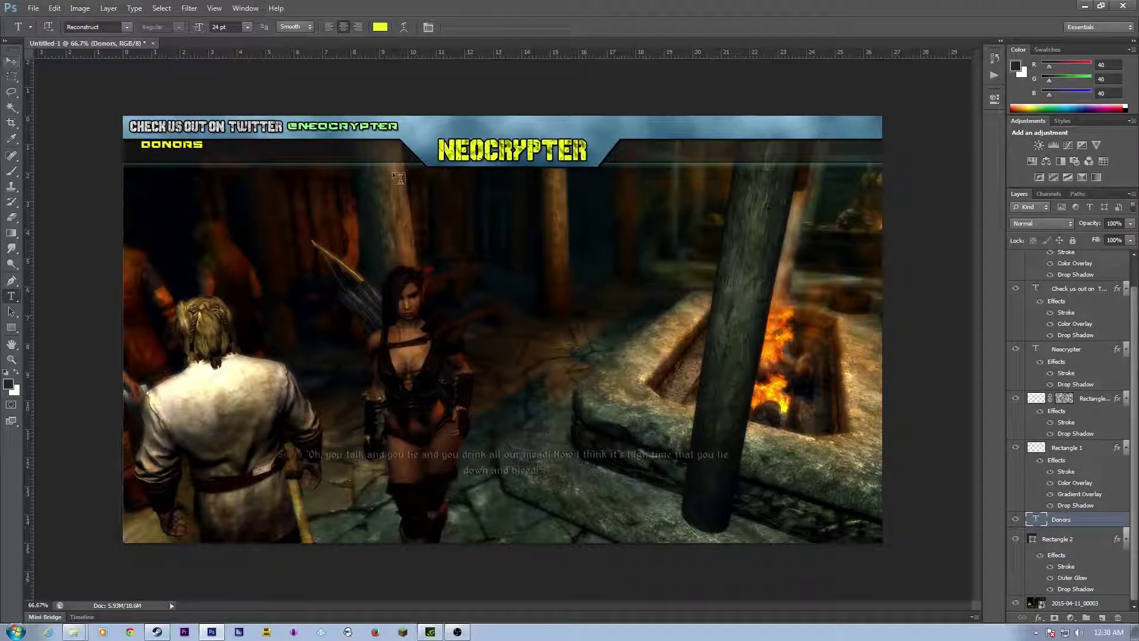
double_click(1036, 519)
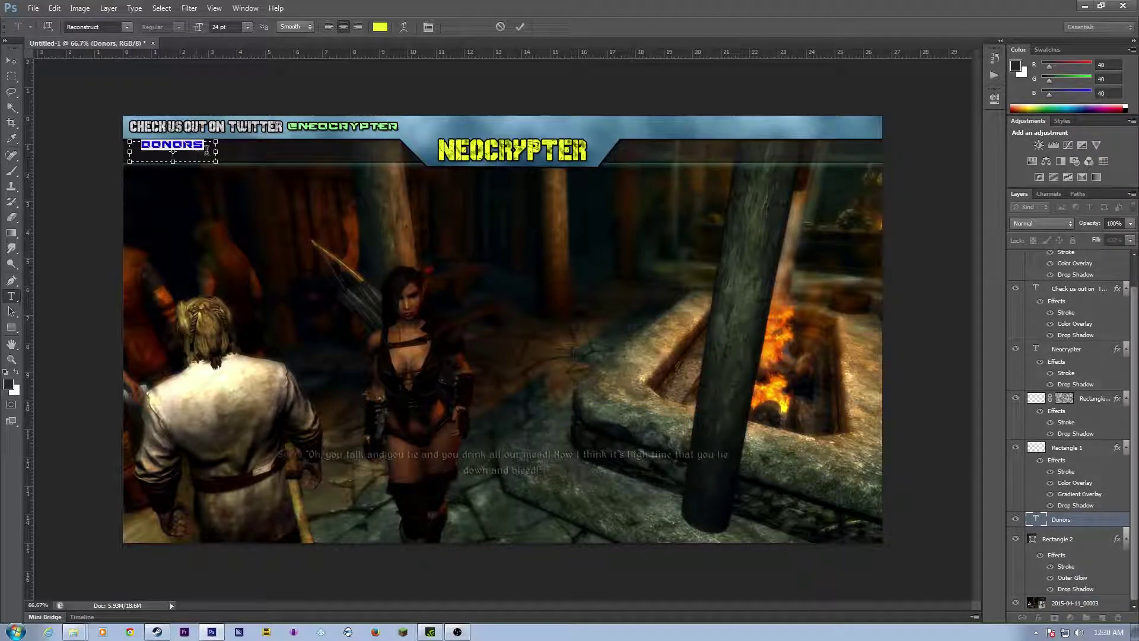
left_click_drag(217, 151, 238, 152)
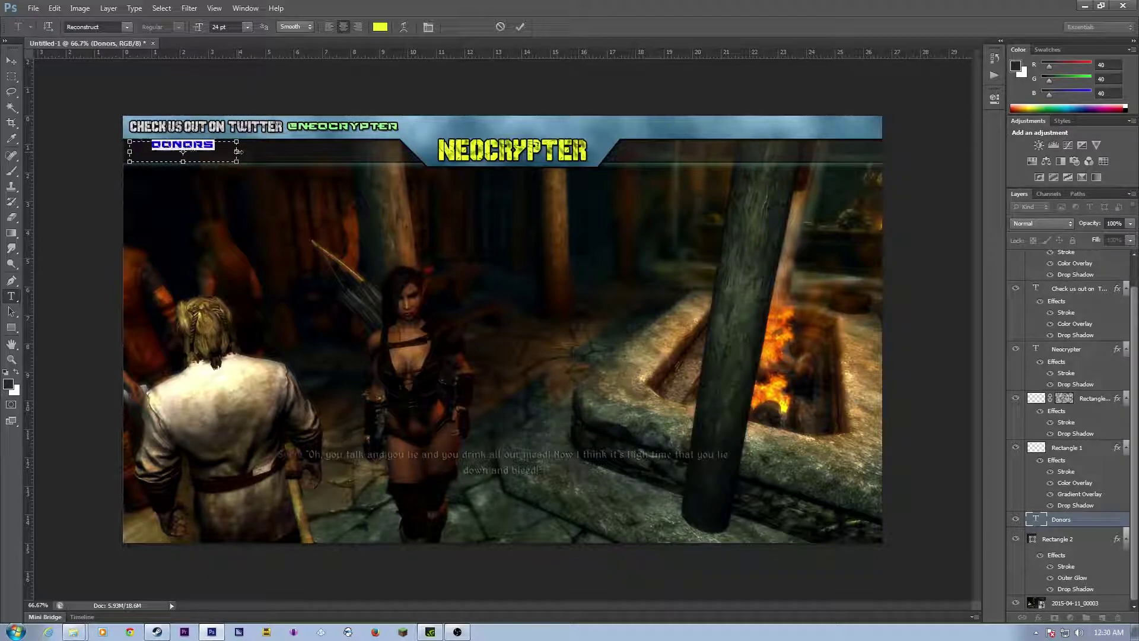
left_click(248, 27)
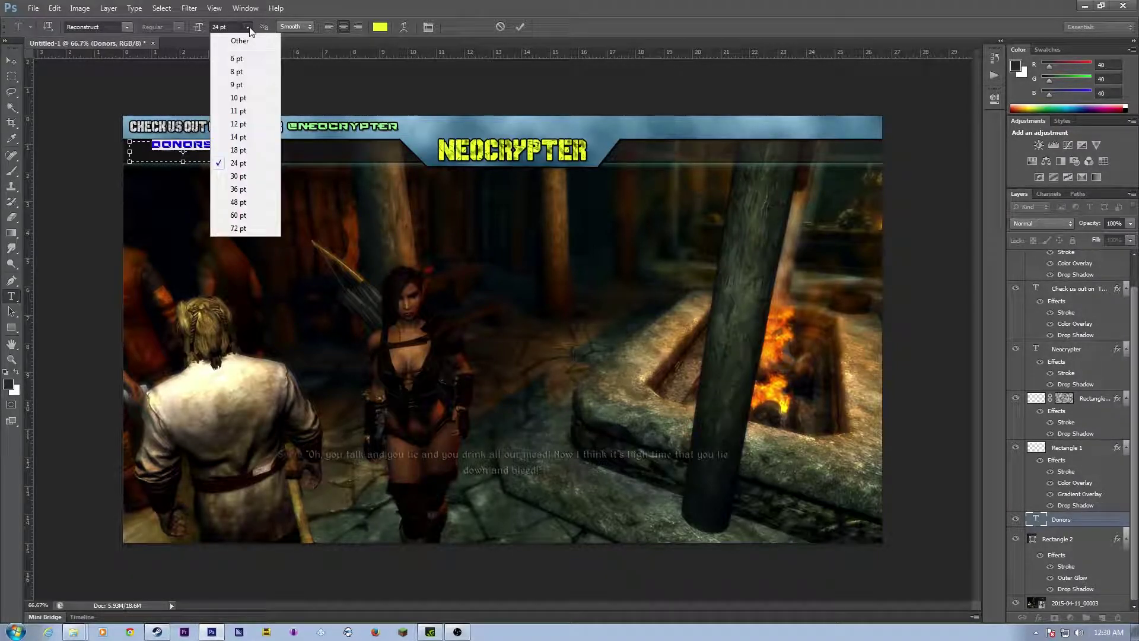
left_click(238, 176)
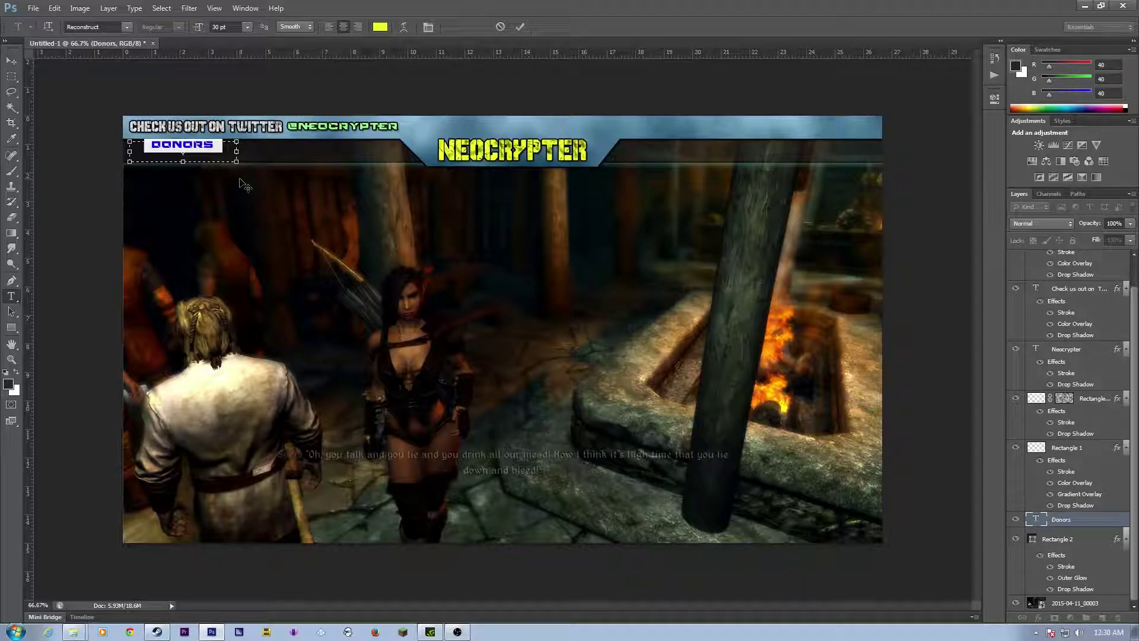
left_click(8, 64)
left_click_drag(169, 152, 159, 152)
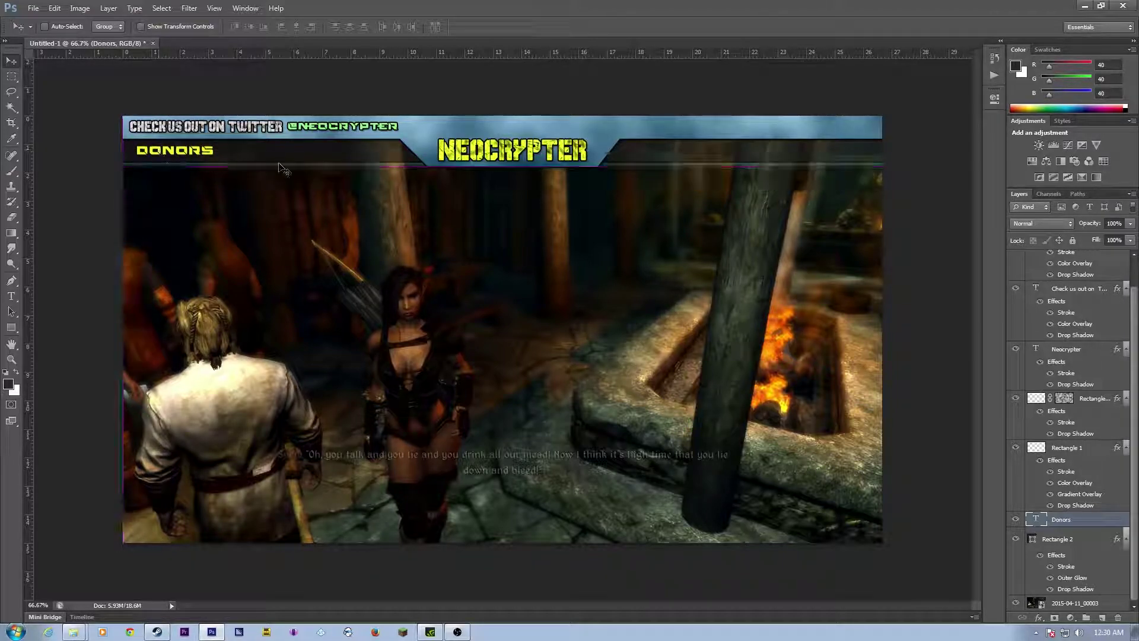
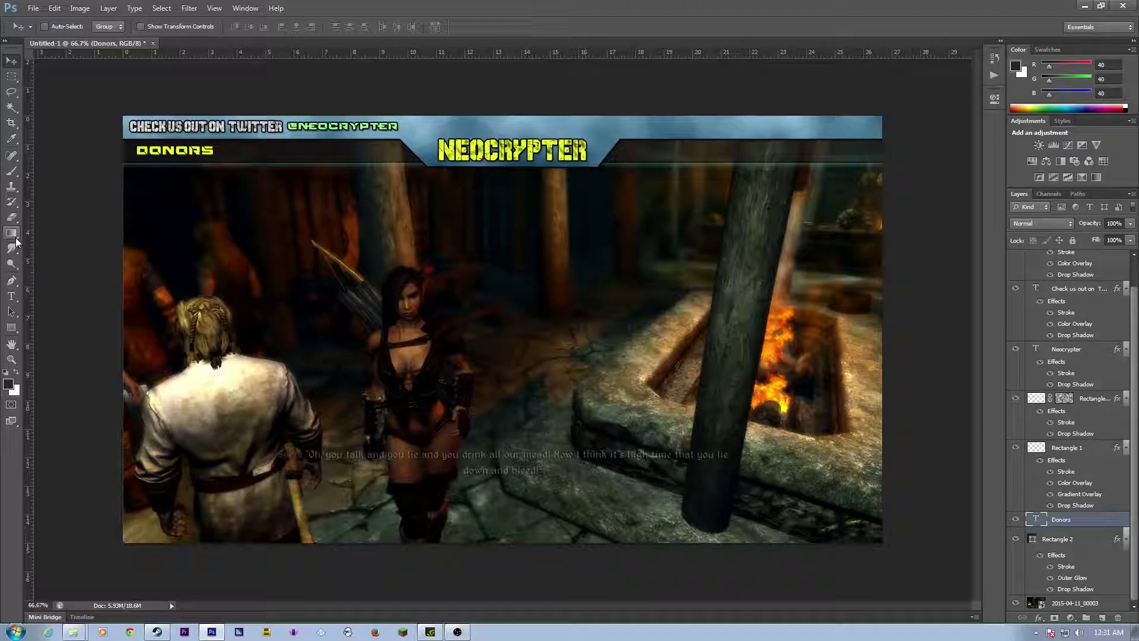
Step: Draw a dark rectangle and move it to the lower-right corner of the overlay
left_click(11, 328)
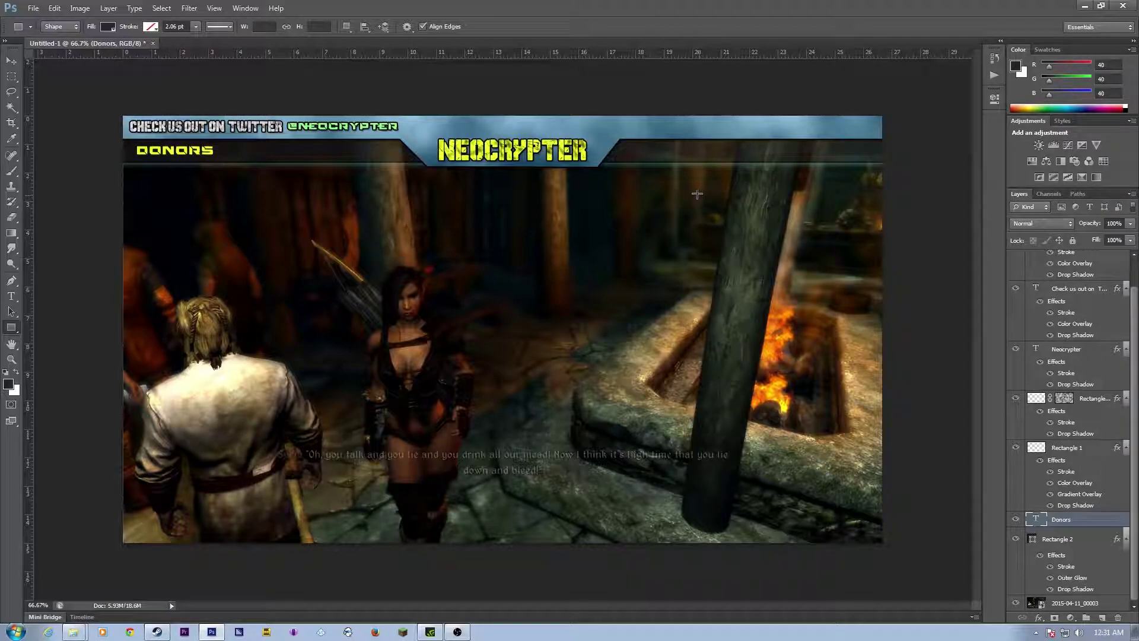
left_click_drag(647, 195, 768, 283)
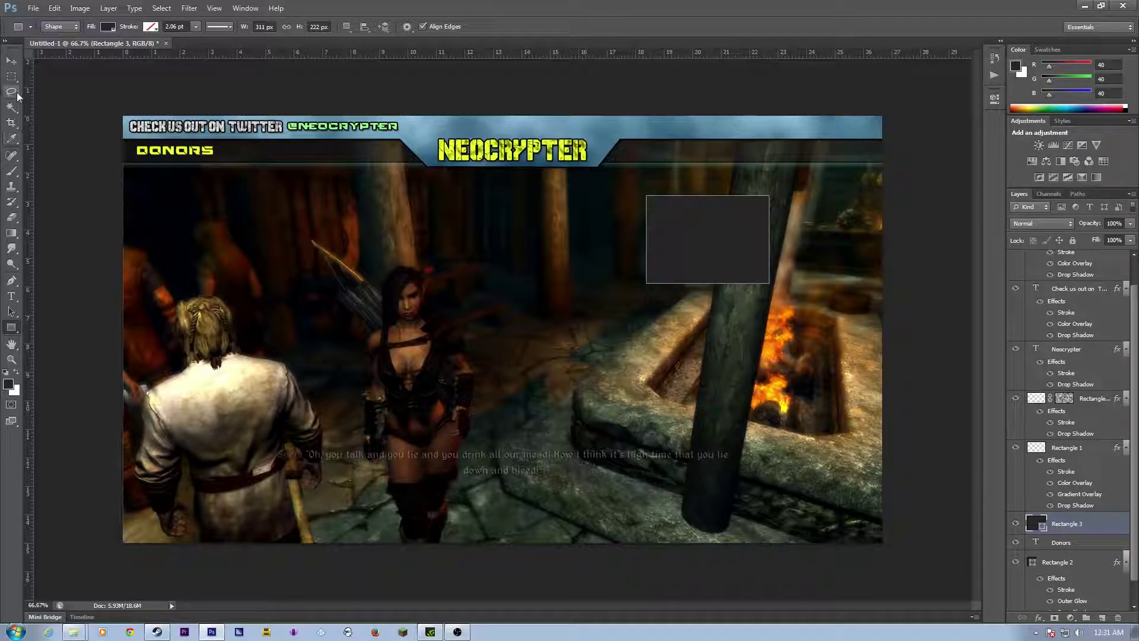
left_click(11, 60)
left_click_drag(711, 228, 817, 463)
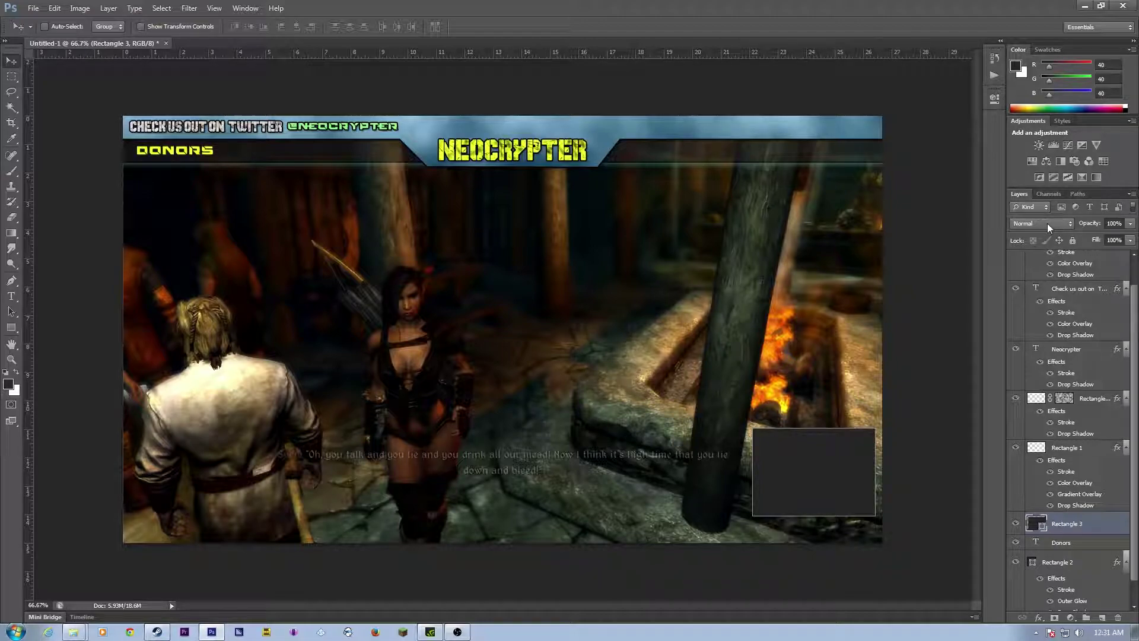
Step: Set the Rectangle 3 layer opacity to 62%
left_click(1130, 224)
left_click(1099, 237)
left_click_drag(1102, 237, 1107, 238)
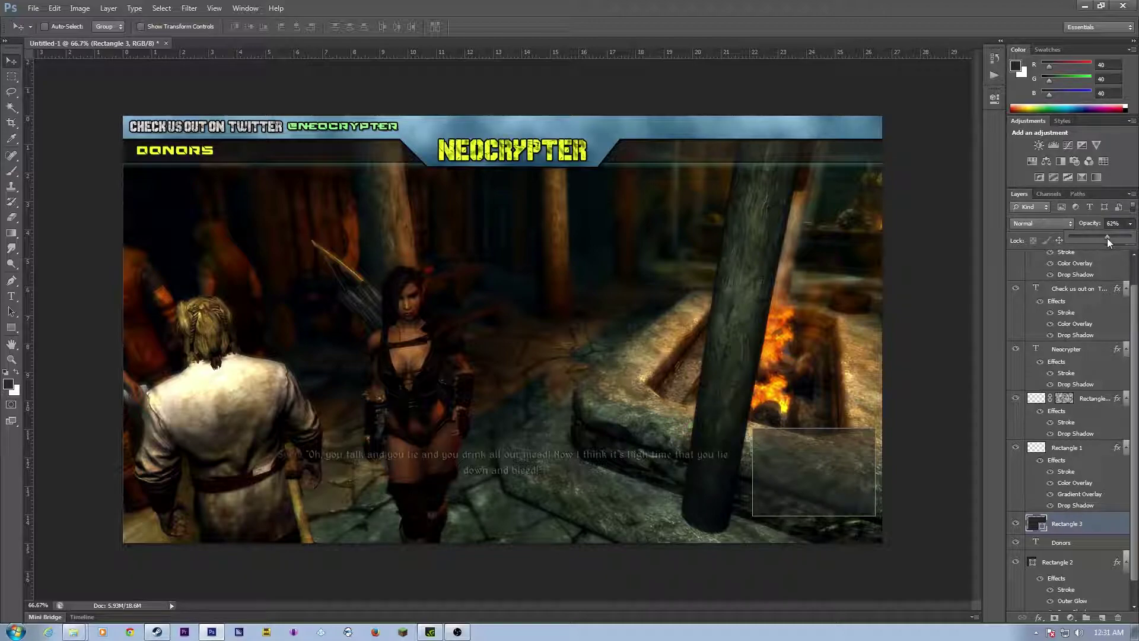
right_click(1067, 521)
left_click(996, 574)
Step: Enable a Pattern Overlay in Rectangle 3's blending options
right_click(1088, 523)
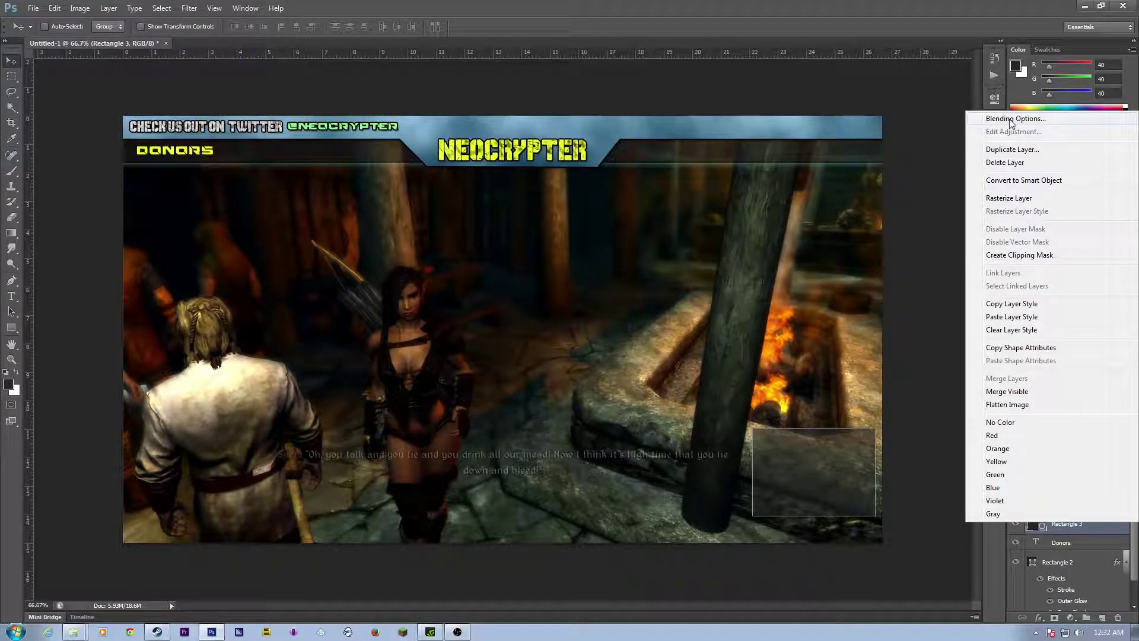
left_click(1012, 119)
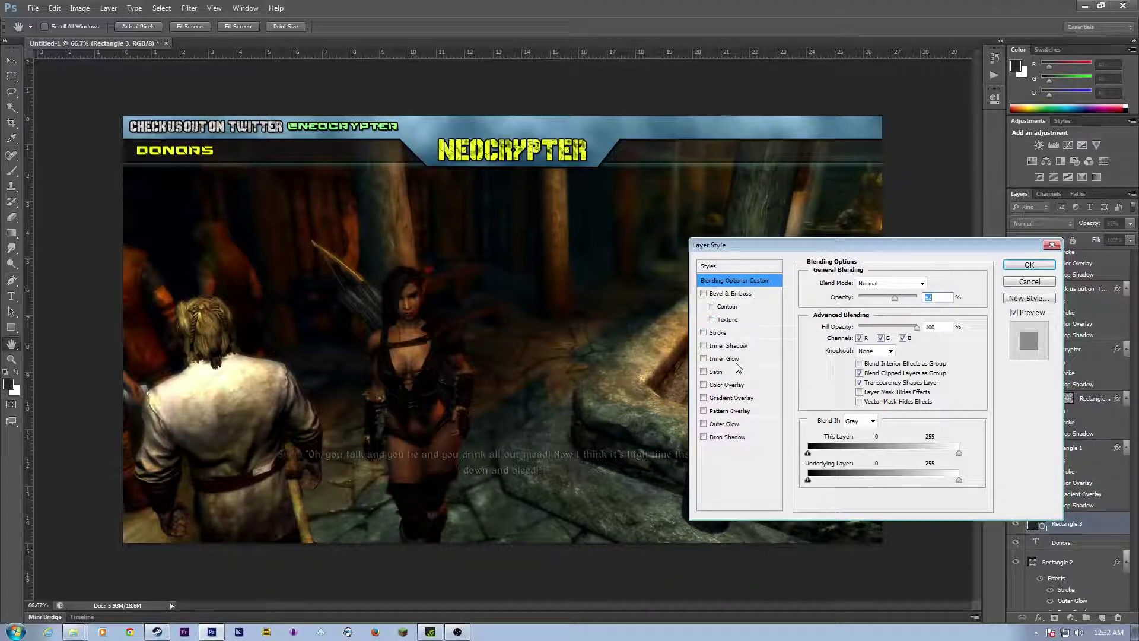
left_click(719, 412)
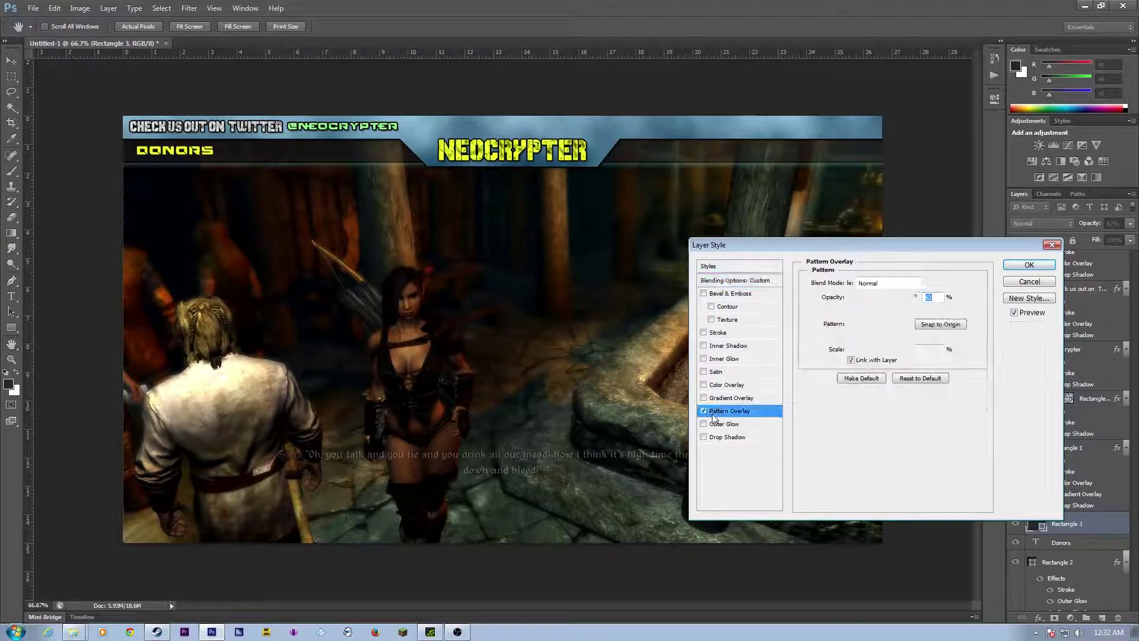
left_click_drag(887, 250, 376, 151)
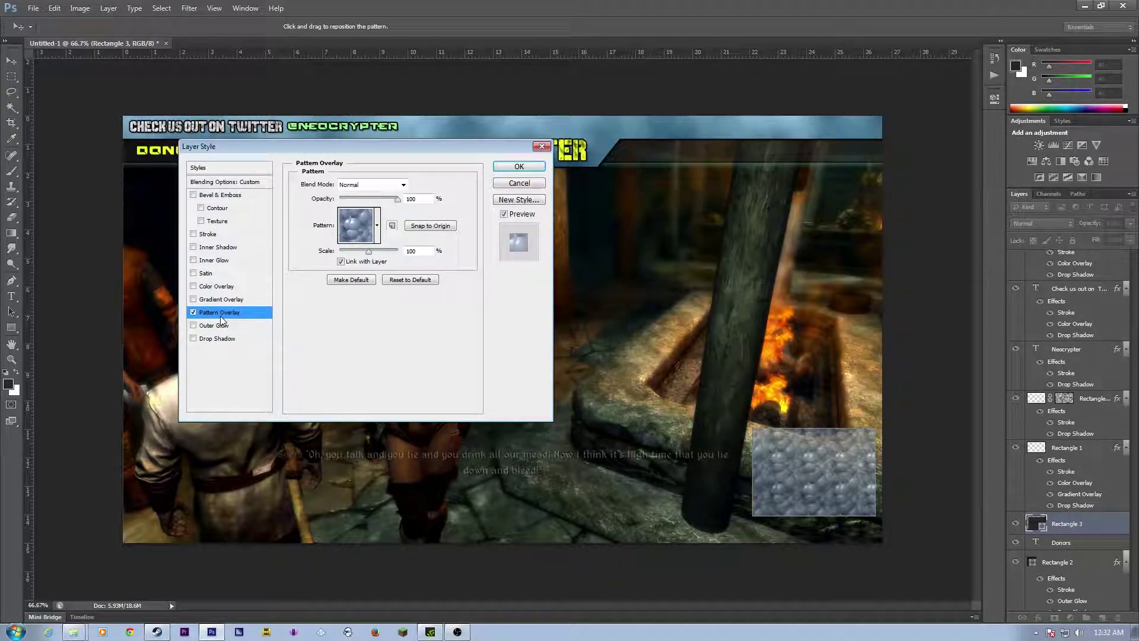
Step: Pick the zebra-stripe pattern after trying several others, and enlarge its scale
left_click(377, 225)
scroll(382, 321, "down", 1)
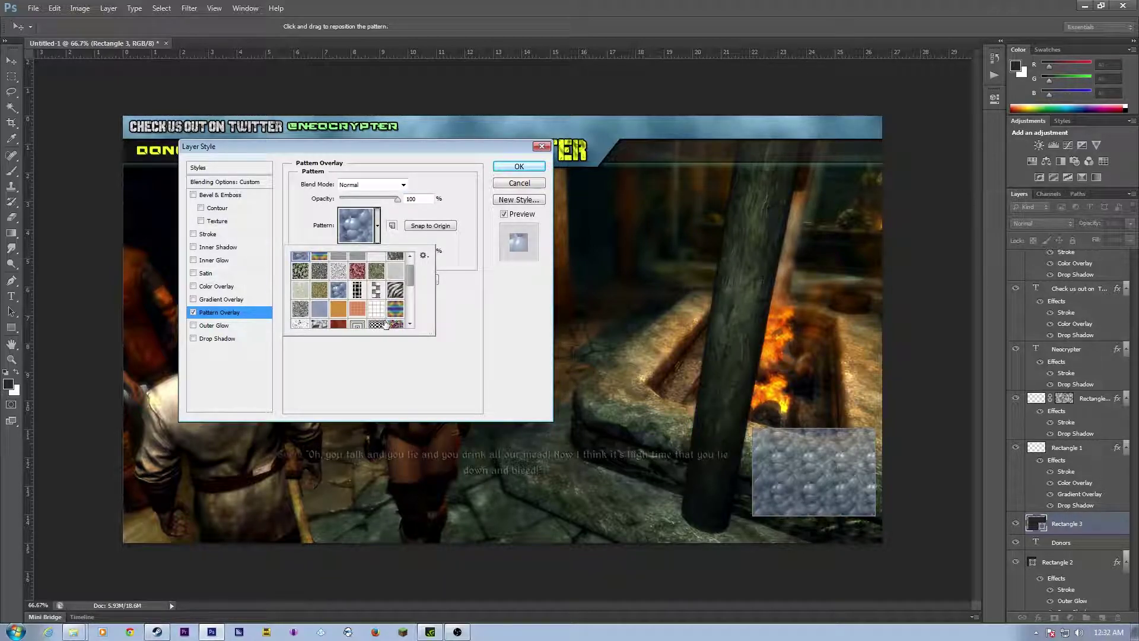
scroll(385, 324, "down", 4)
scroll(385, 319, "up", 2)
scroll(377, 300, "up", 1)
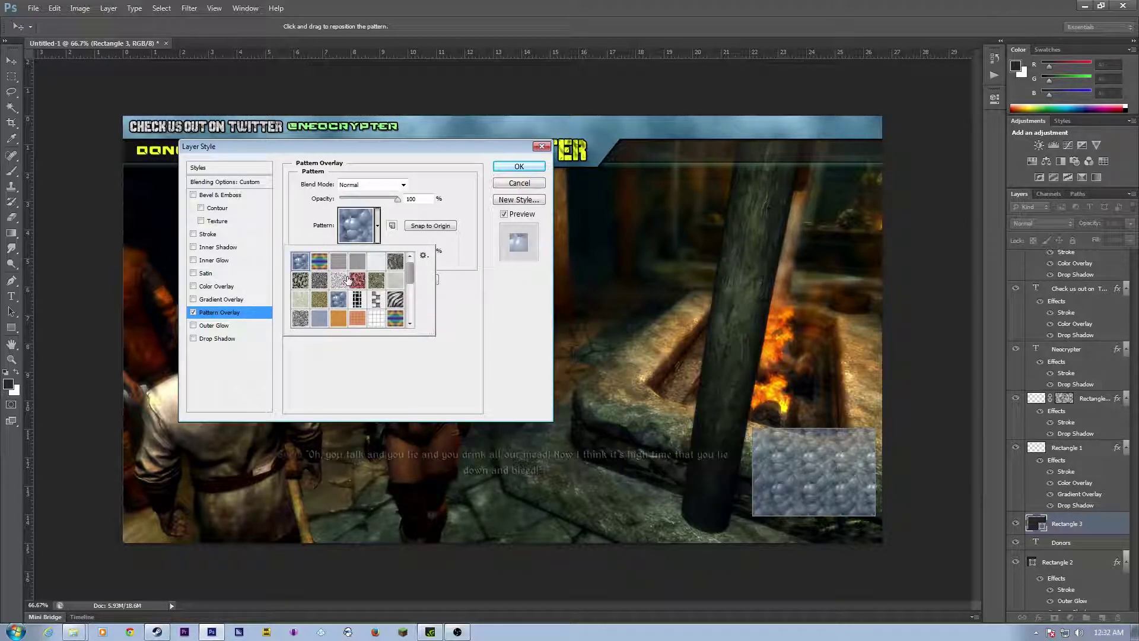
left_click(378, 322)
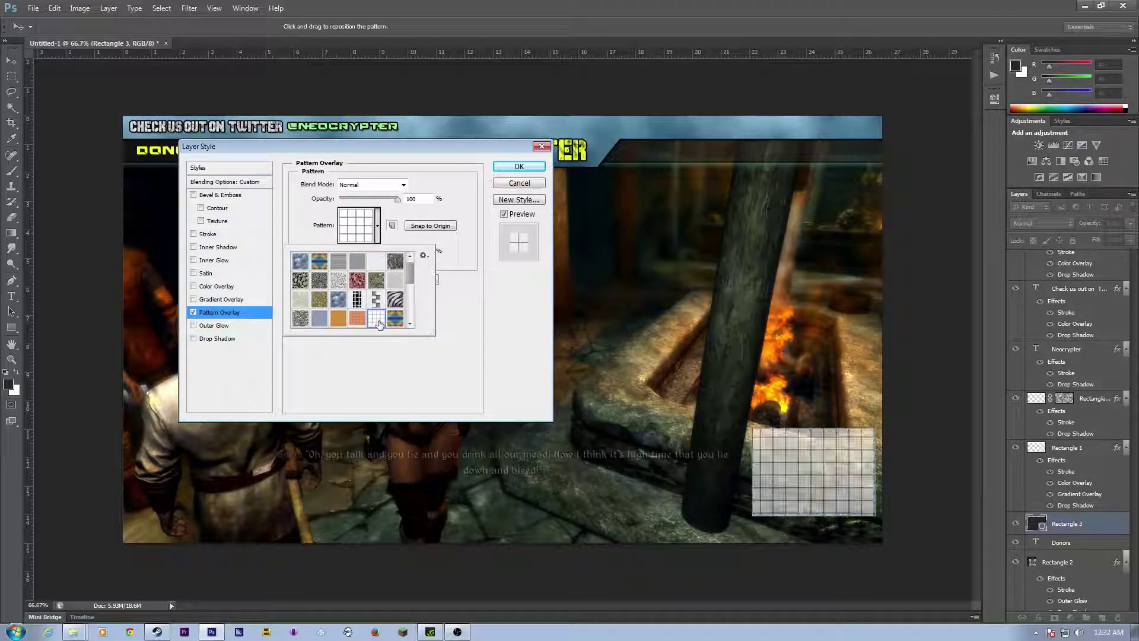
left_click(376, 281)
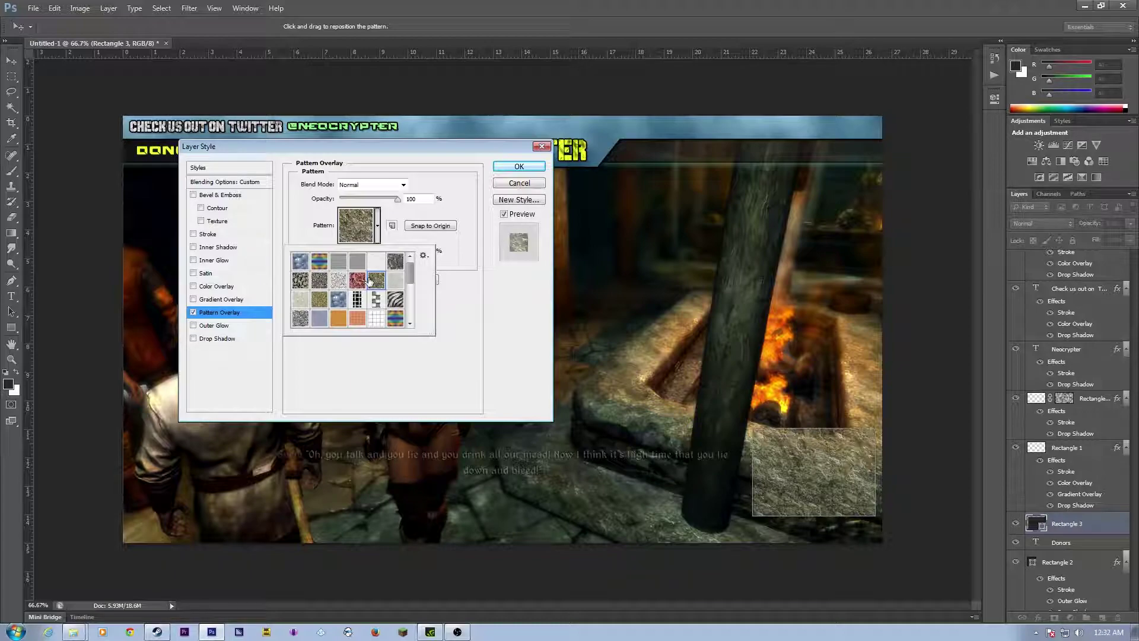
left_click(357, 280)
left_click(357, 299)
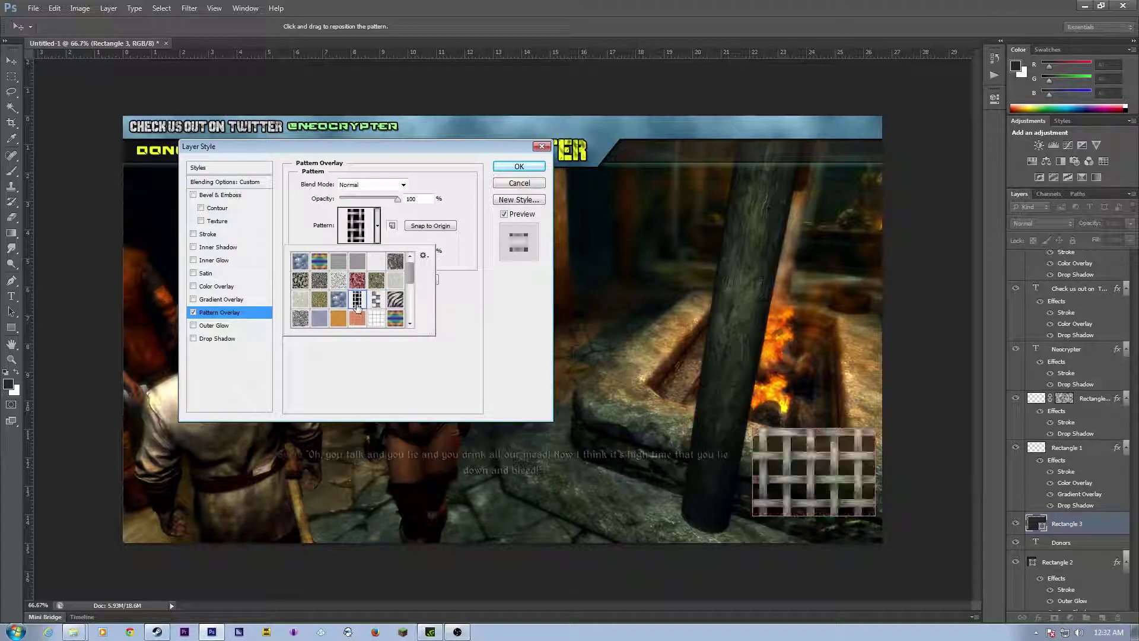
left_click(377, 301)
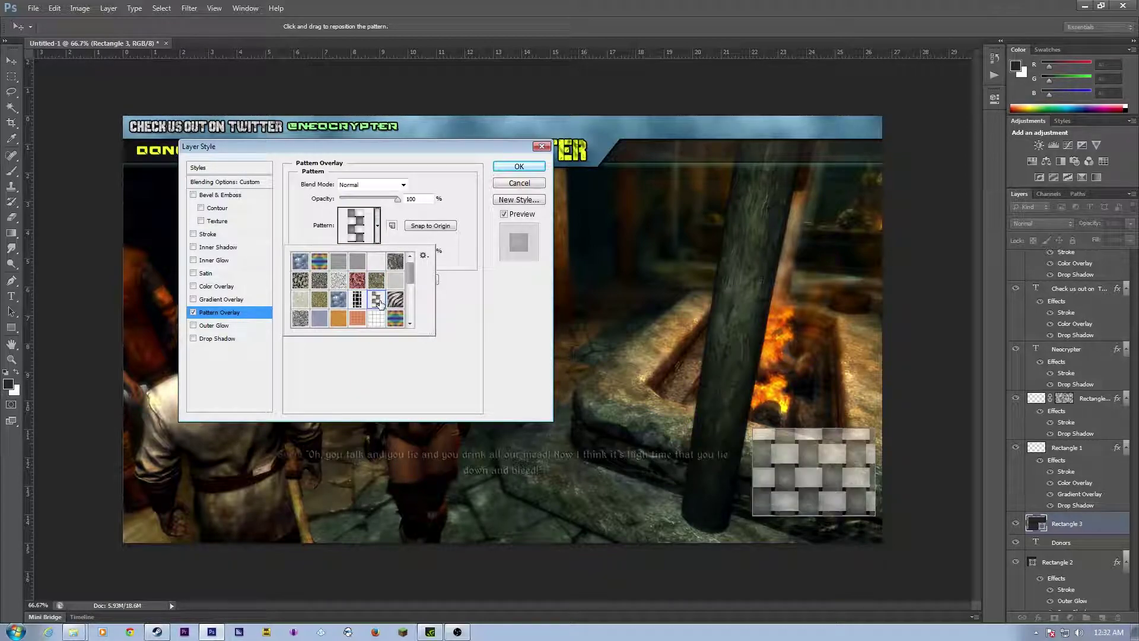
left_click(395, 300)
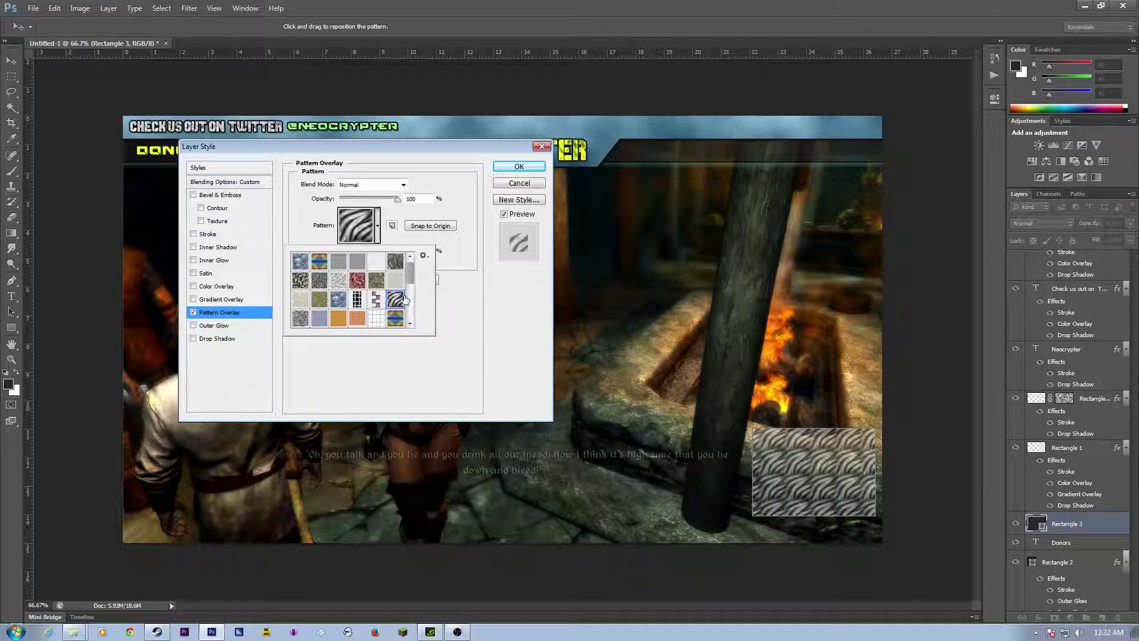
left_click_drag(397, 198, 378, 253)
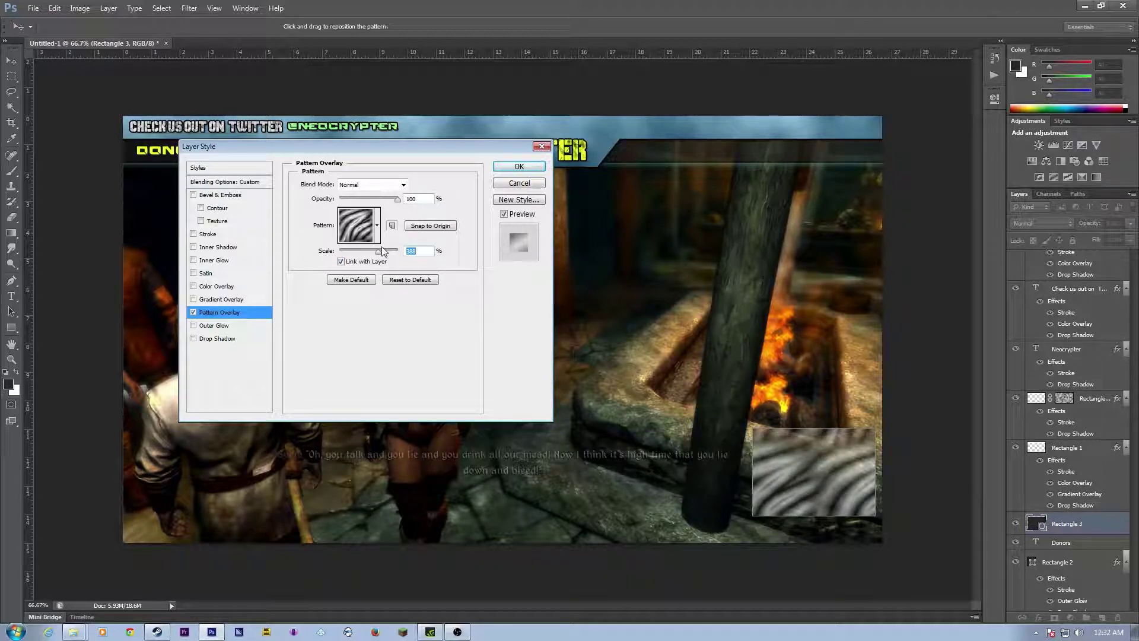
Step: Add a drop shadow and a cyan outer glow of 38 px size to the rectangle
left_click(194, 339)
left_click(203, 236)
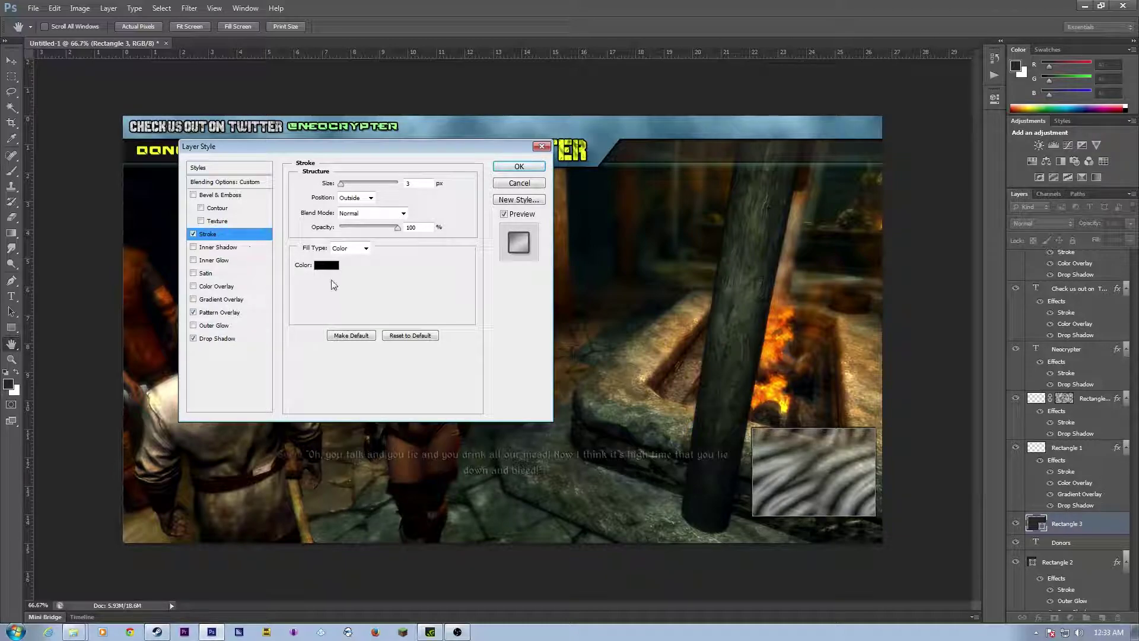
left_click(194, 235)
left_click(193, 326)
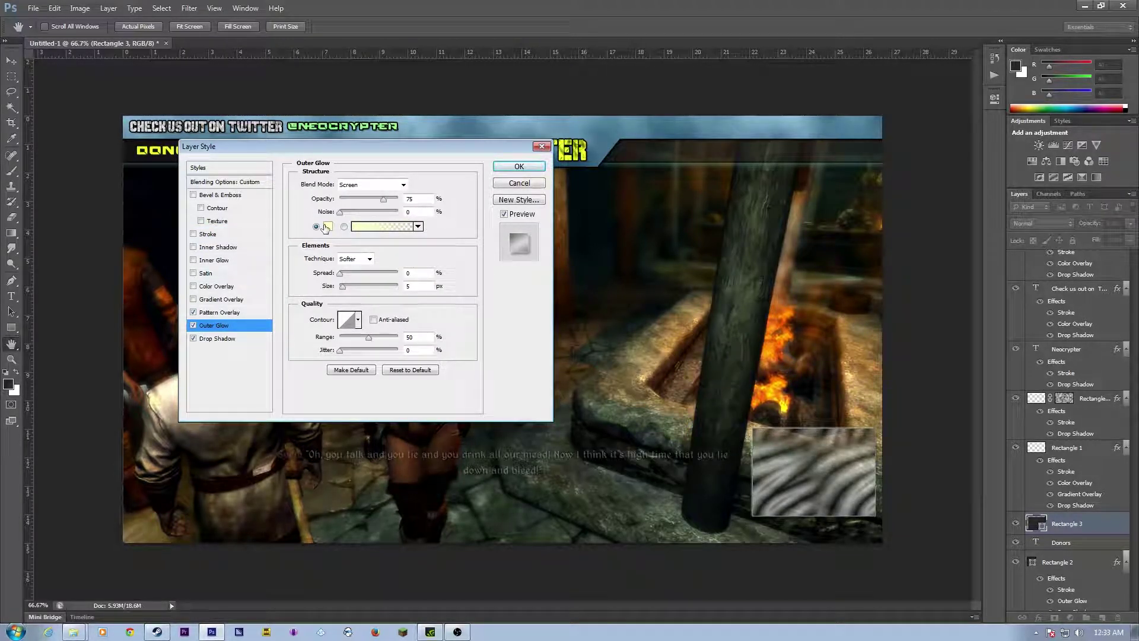
left_click(329, 227)
left_click(282, 237)
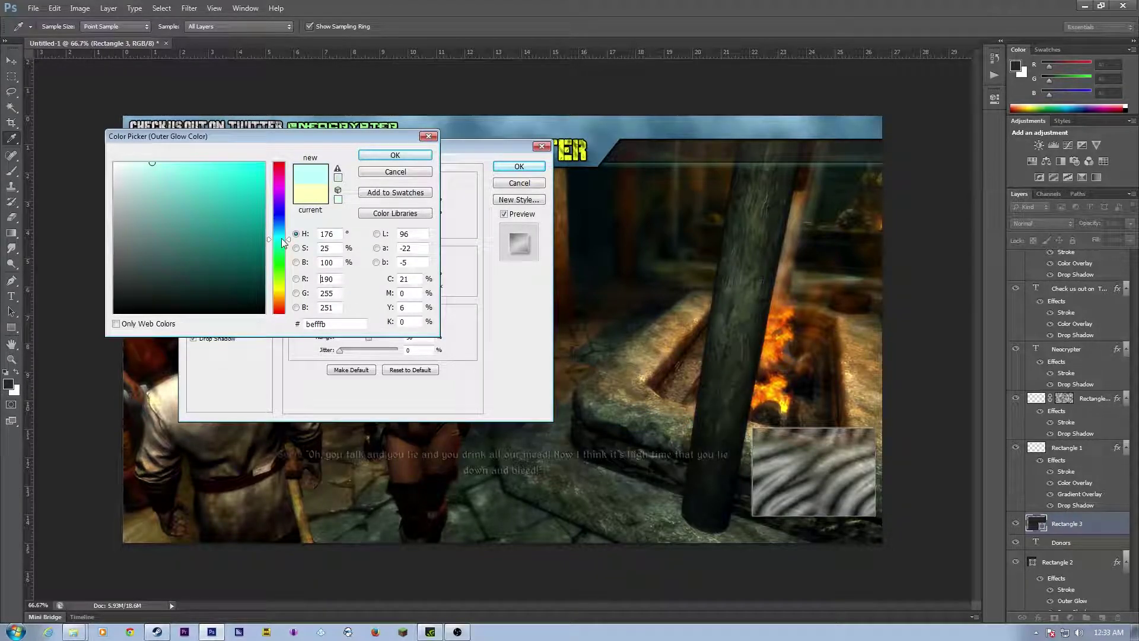
left_click_drag(172, 168, 170, 164)
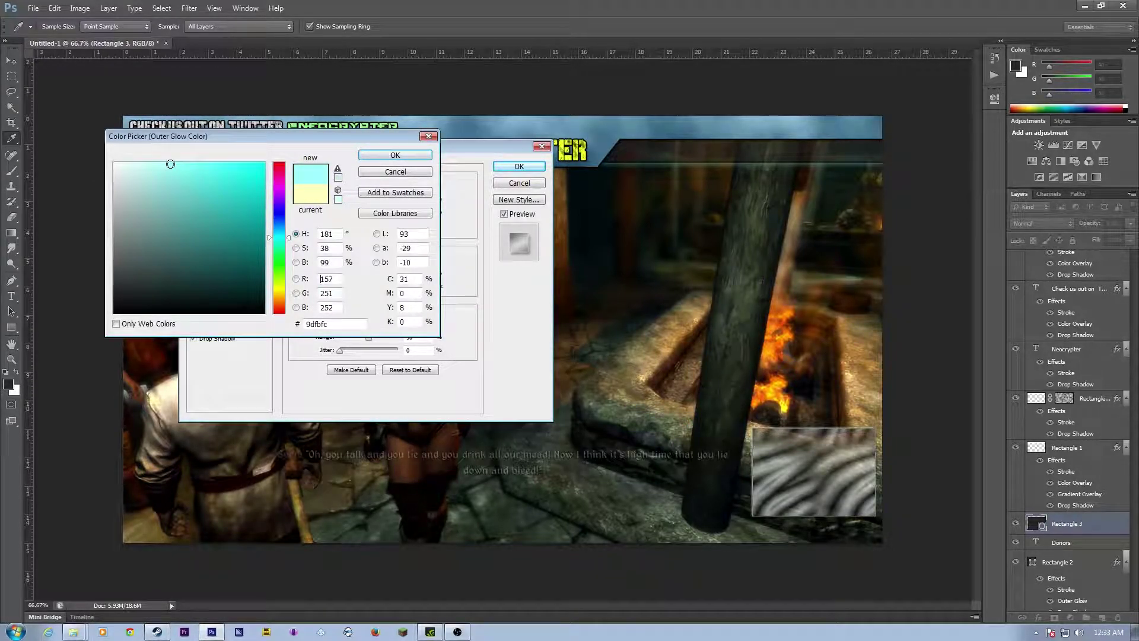
left_click(395, 155)
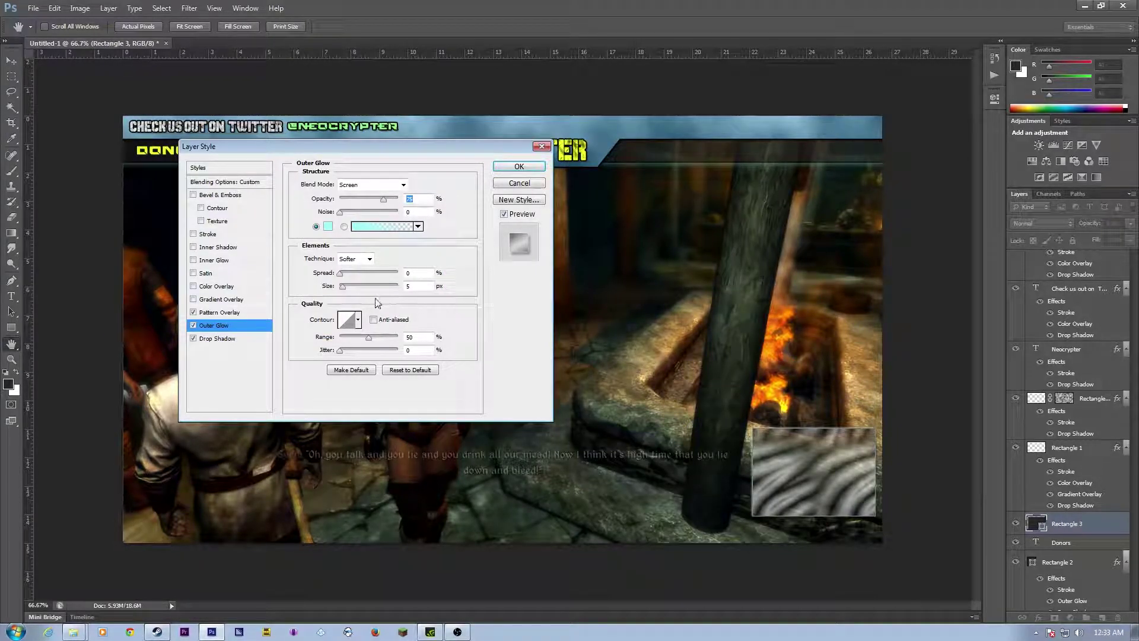
left_click(351, 287)
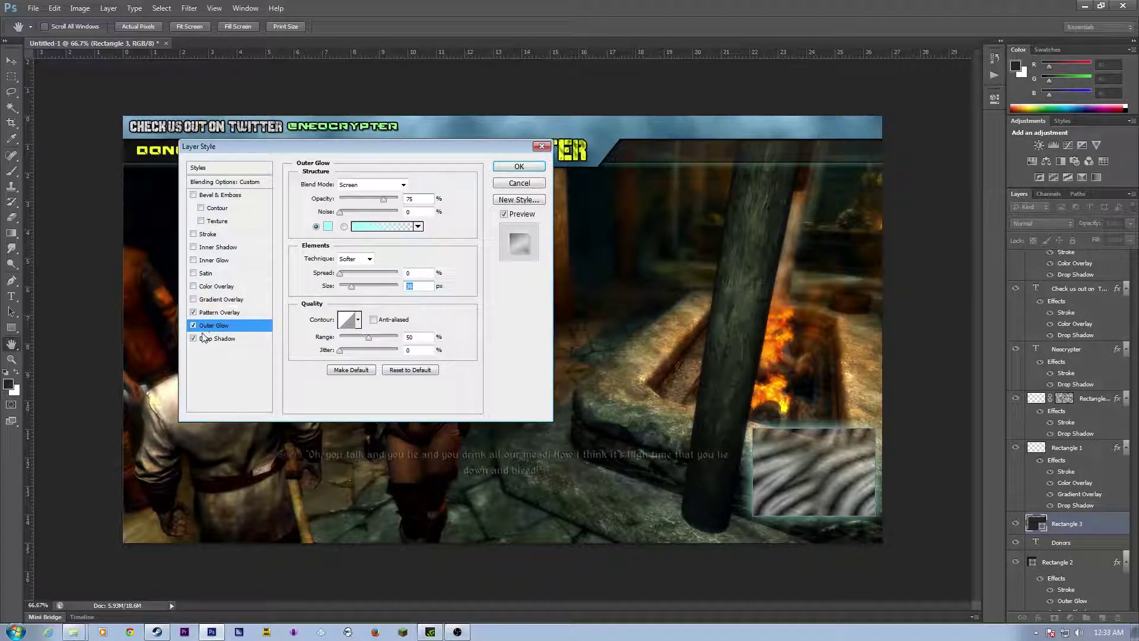
Step: Drop the zebra pattern, add a 7 px centred black stroke, and apply the style
left_click(193, 312)
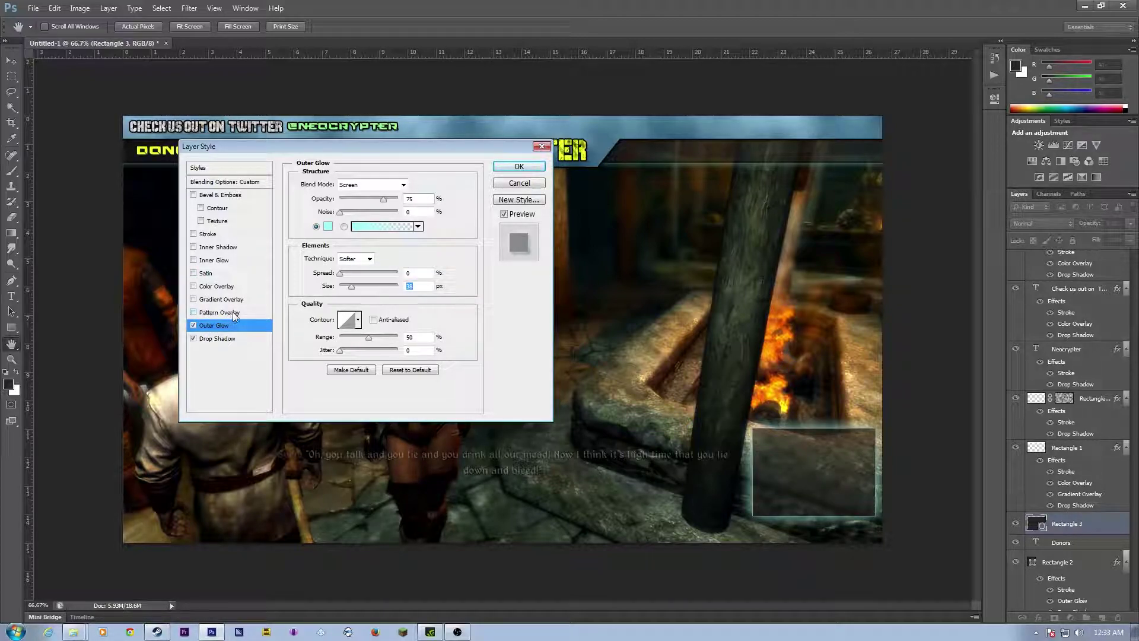
left_click(208, 236)
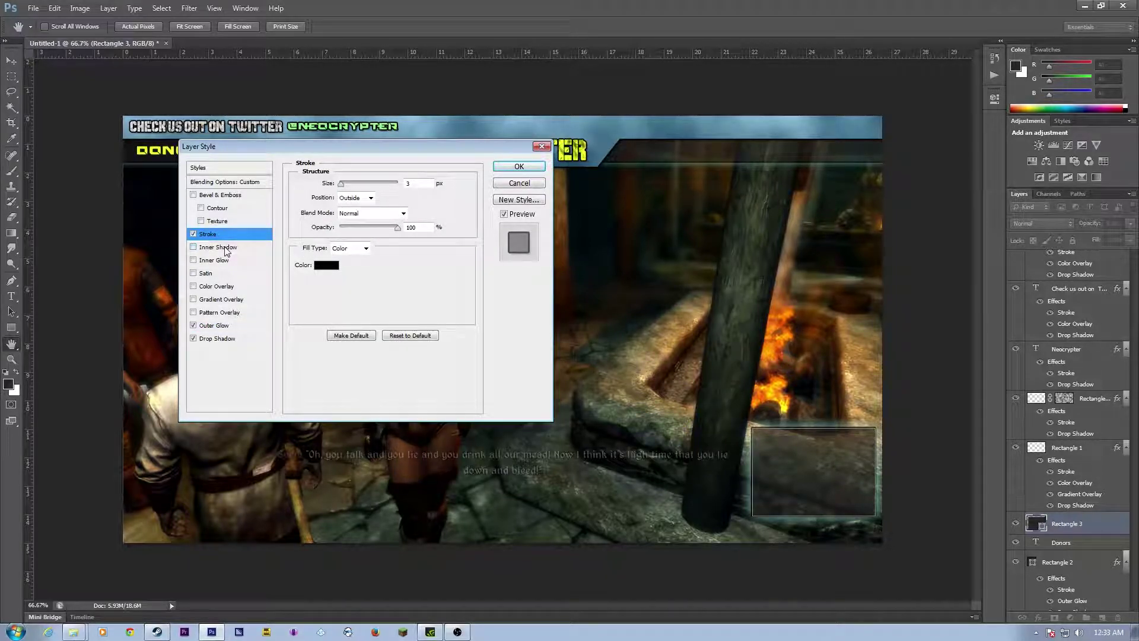
left_click(358, 198)
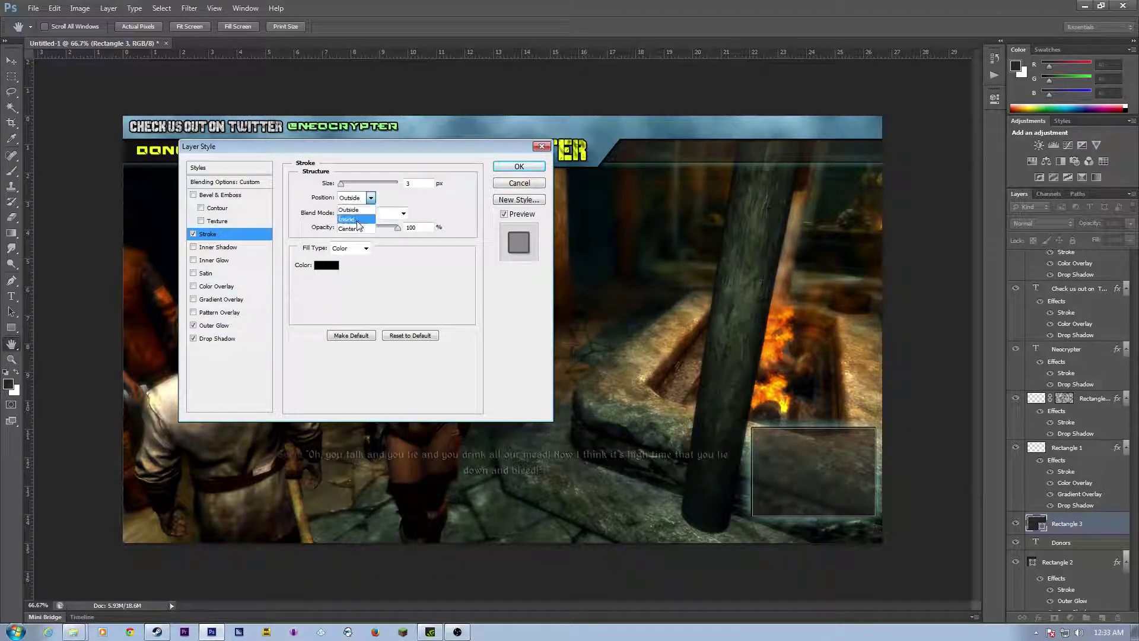
left_click(357, 219)
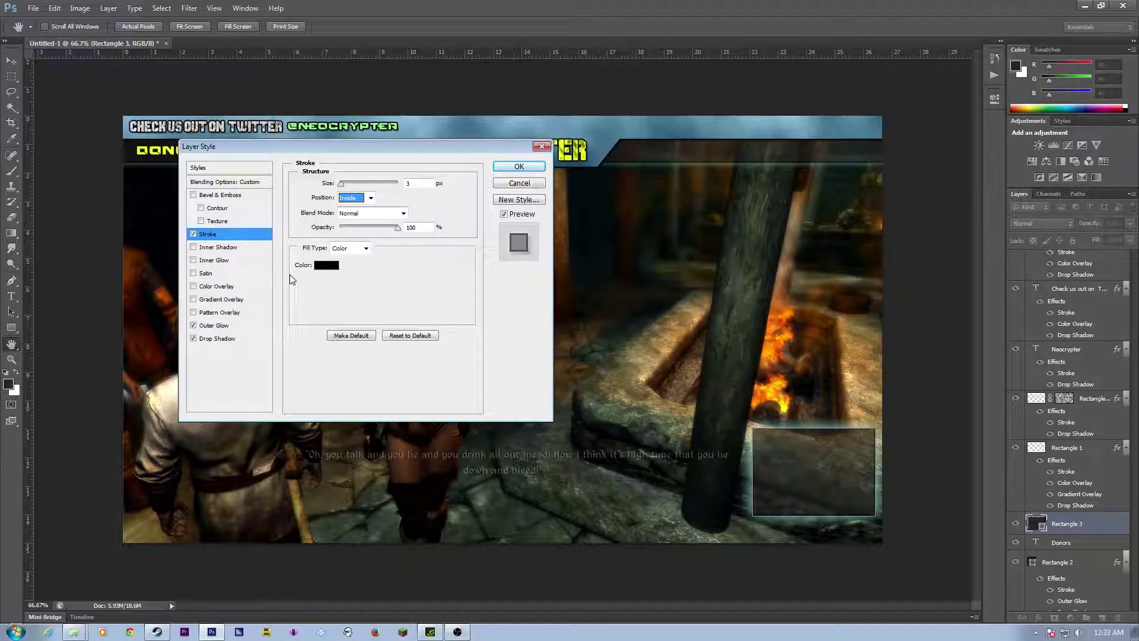
left_click(342, 187)
left_click_drag(342, 187, 344, 183)
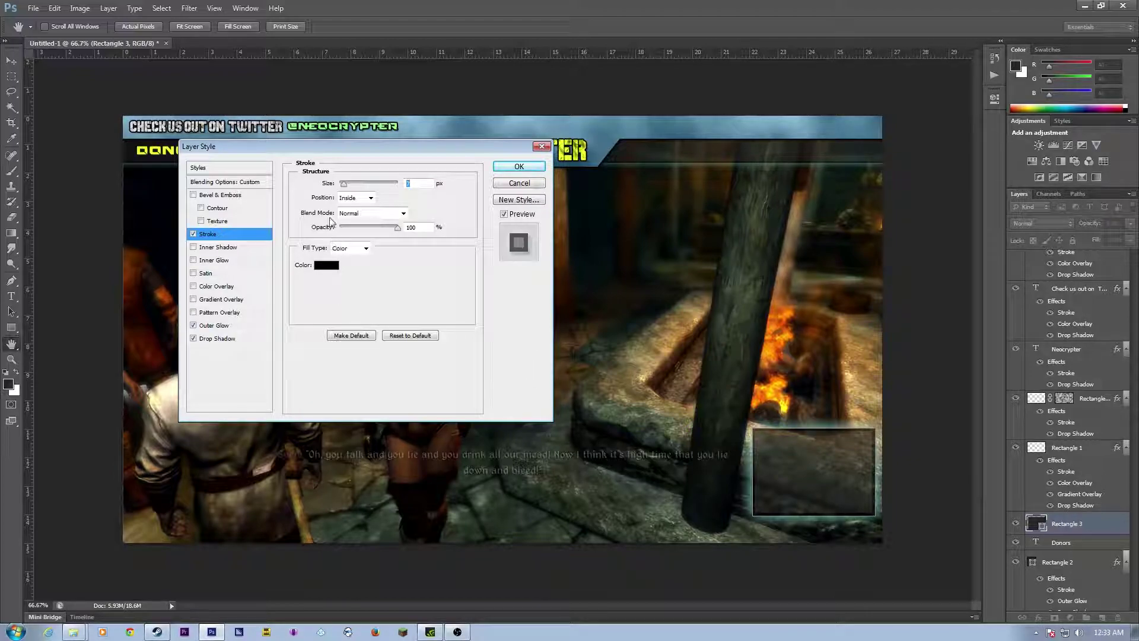
left_click(368, 201)
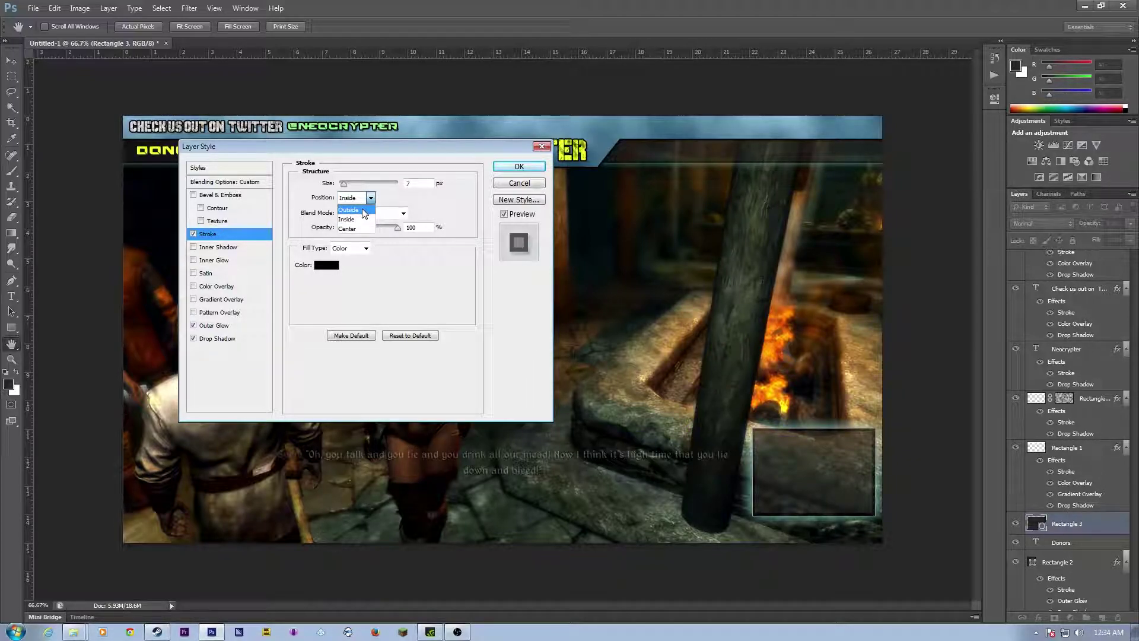
left_click(366, 229)
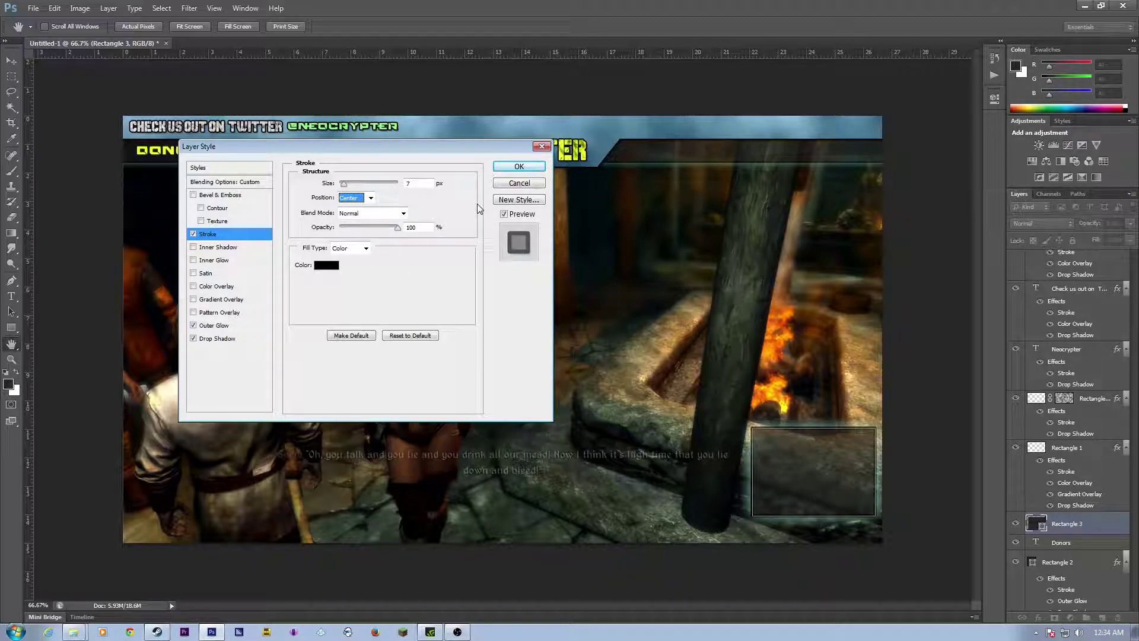
left_click(519, 166)
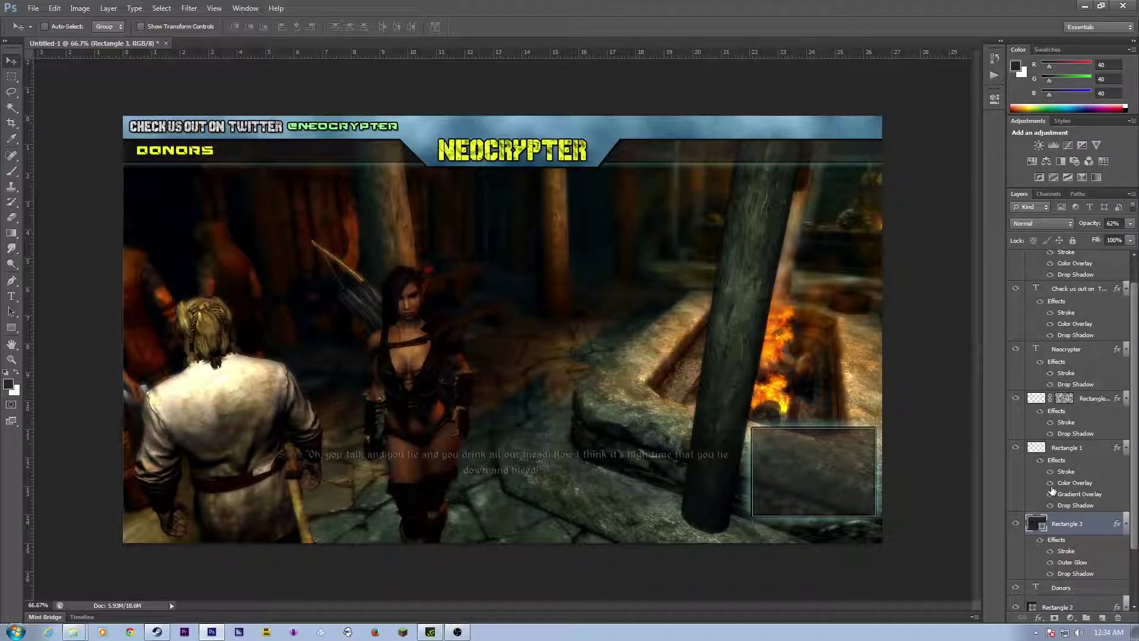
Step: Hide the game screenshot layer and save the file as Overlay Tutorial.psd
scroll(1062, 474, "down", 3)
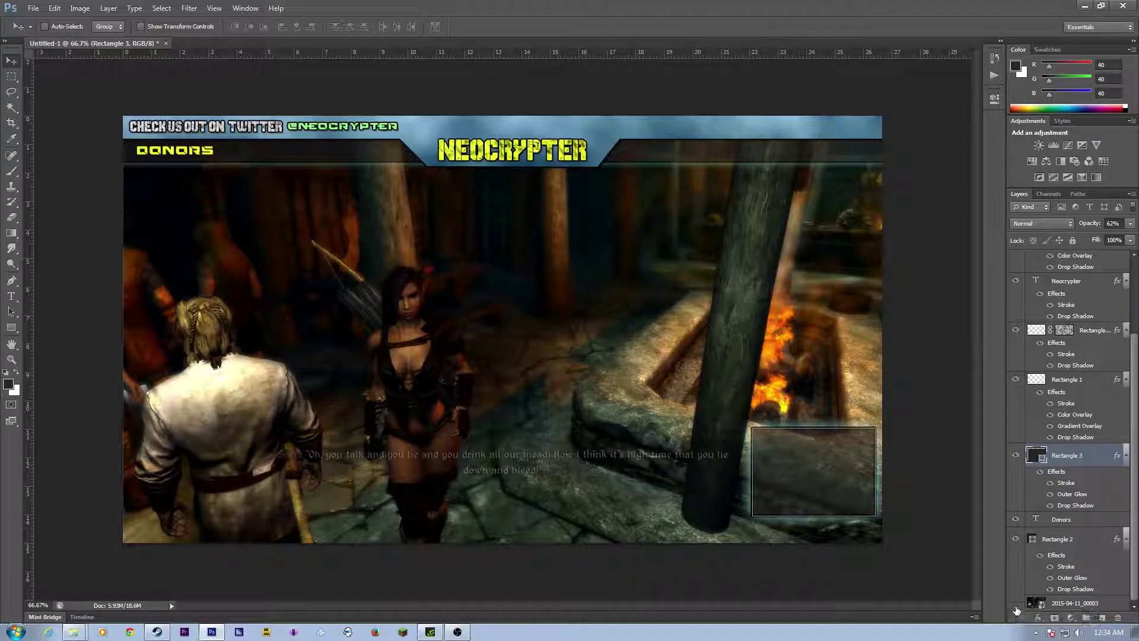
left_click(1014, 603)
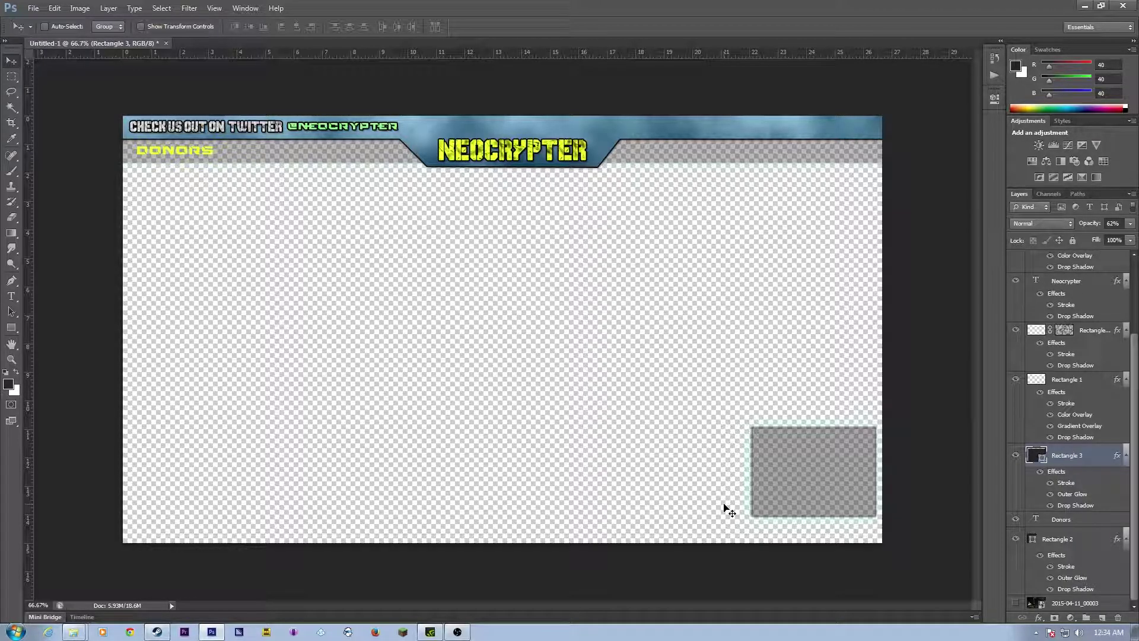
key("ctrl+s")
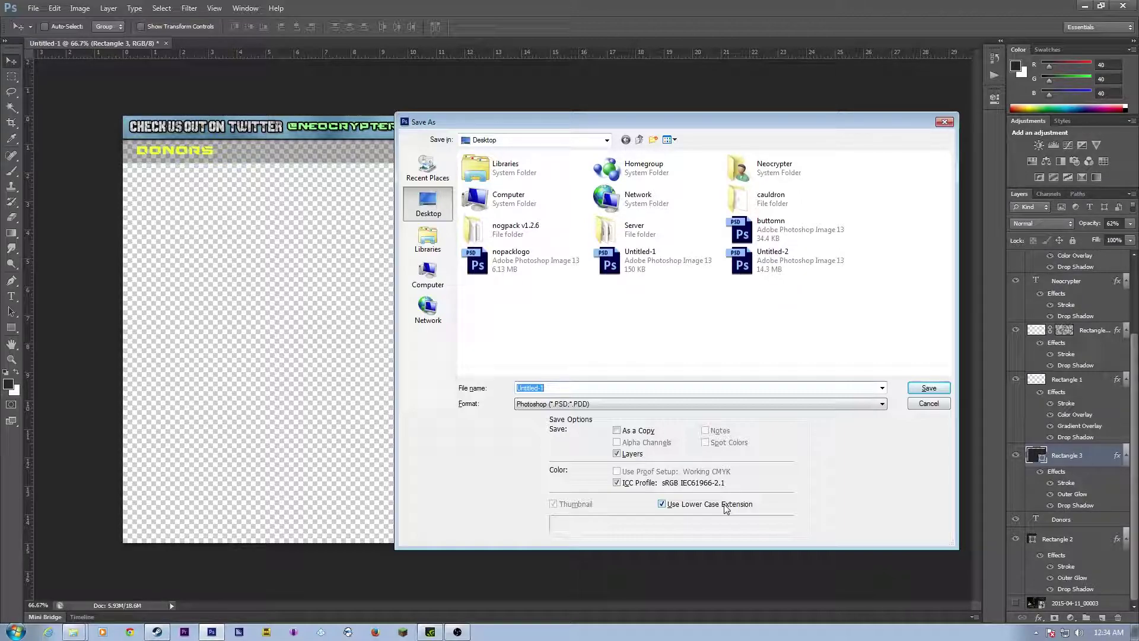
type("Overlay Tutorial")
key("Return")
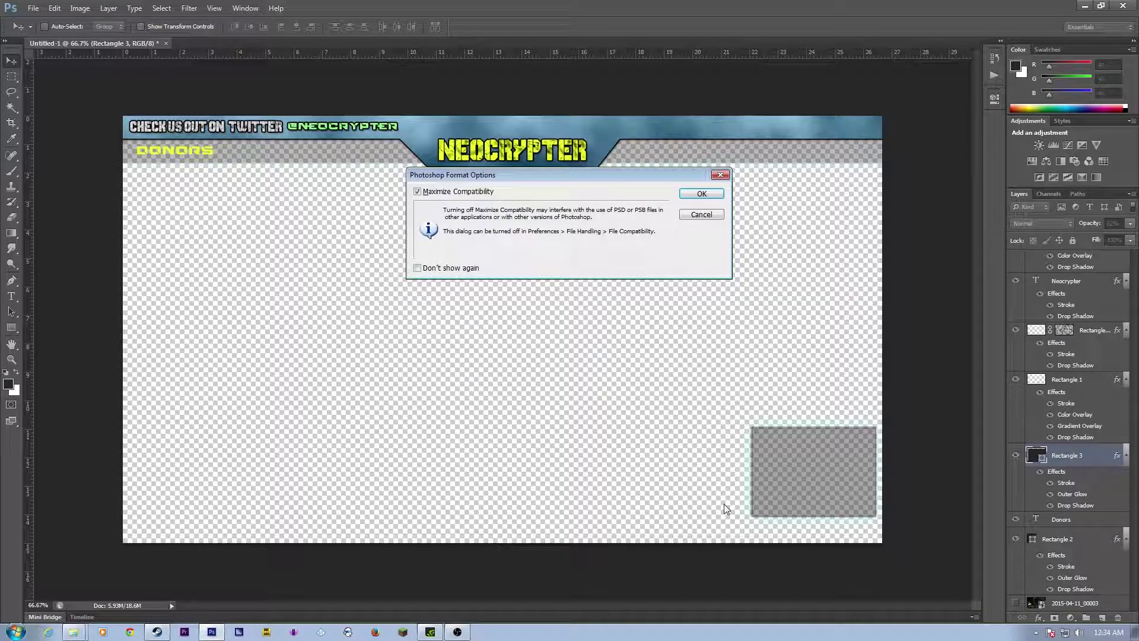
left_click(702, 194)
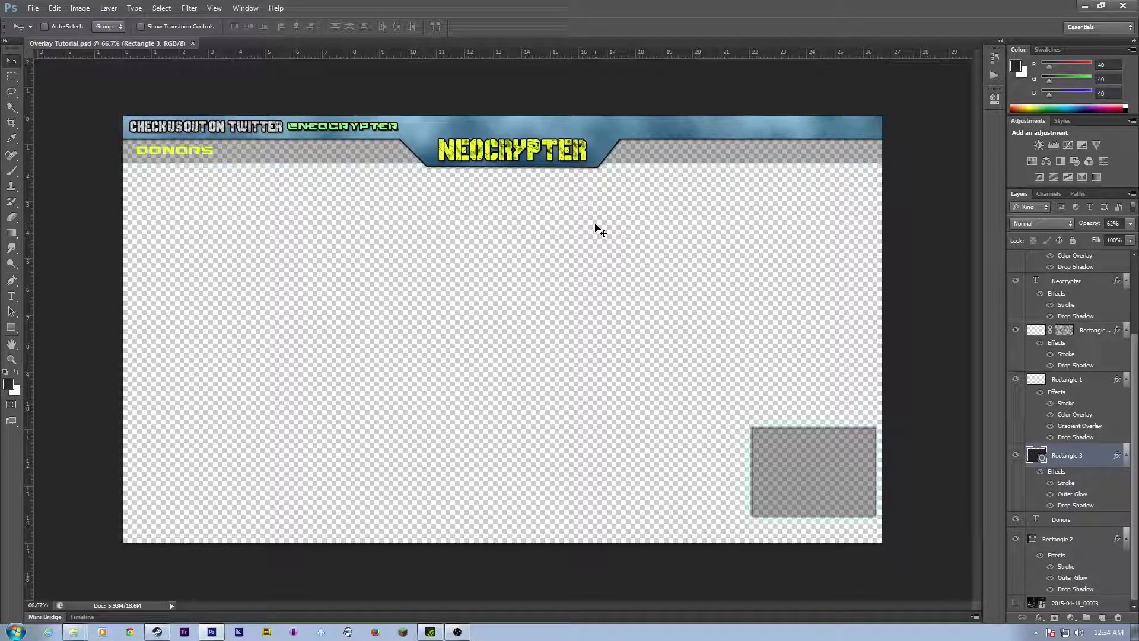
Step: Save a PNG copy named Overlay Tutorial.png to the desktop with default PNG options
left_click(33, 8)
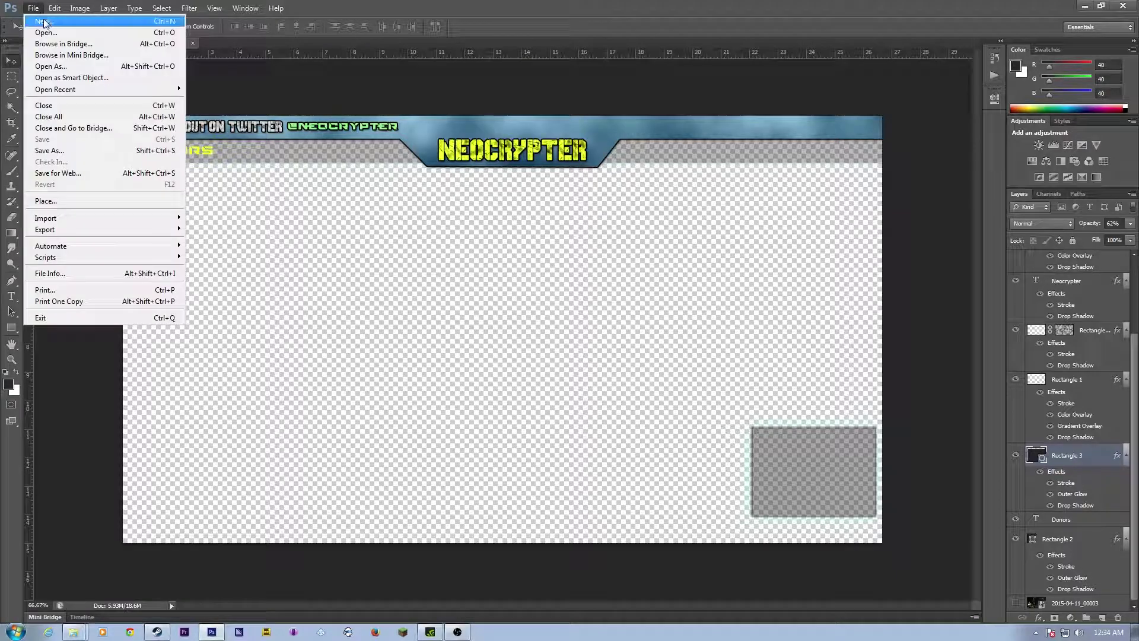
left_click(533, 11)
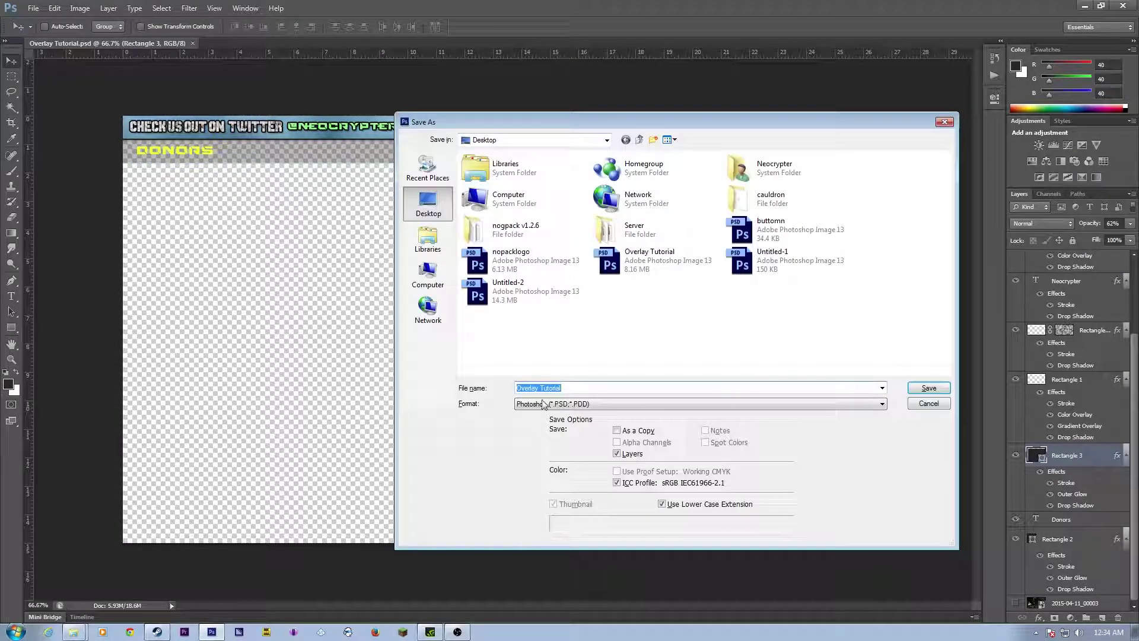
left_click(586, 406)
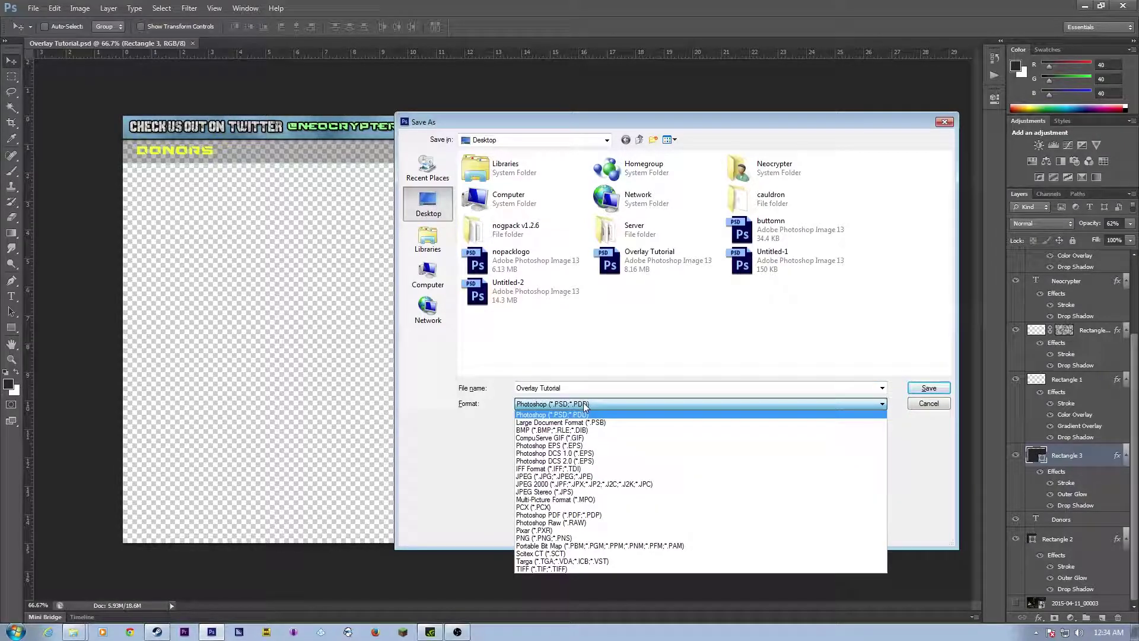
left_click(574, 538)
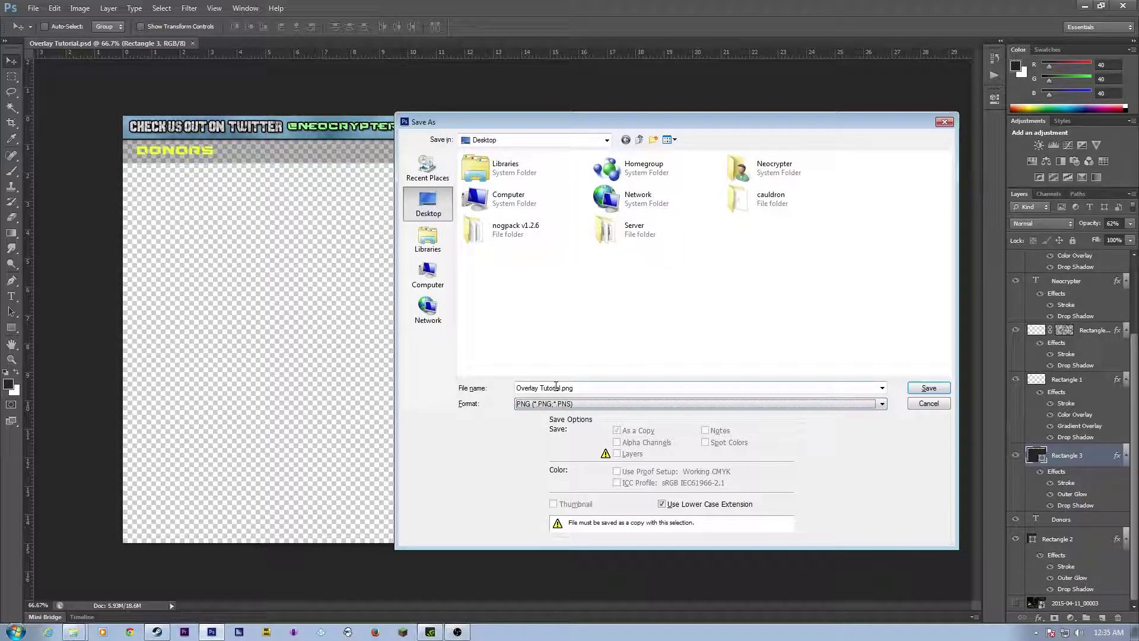
left_click(929, 388)
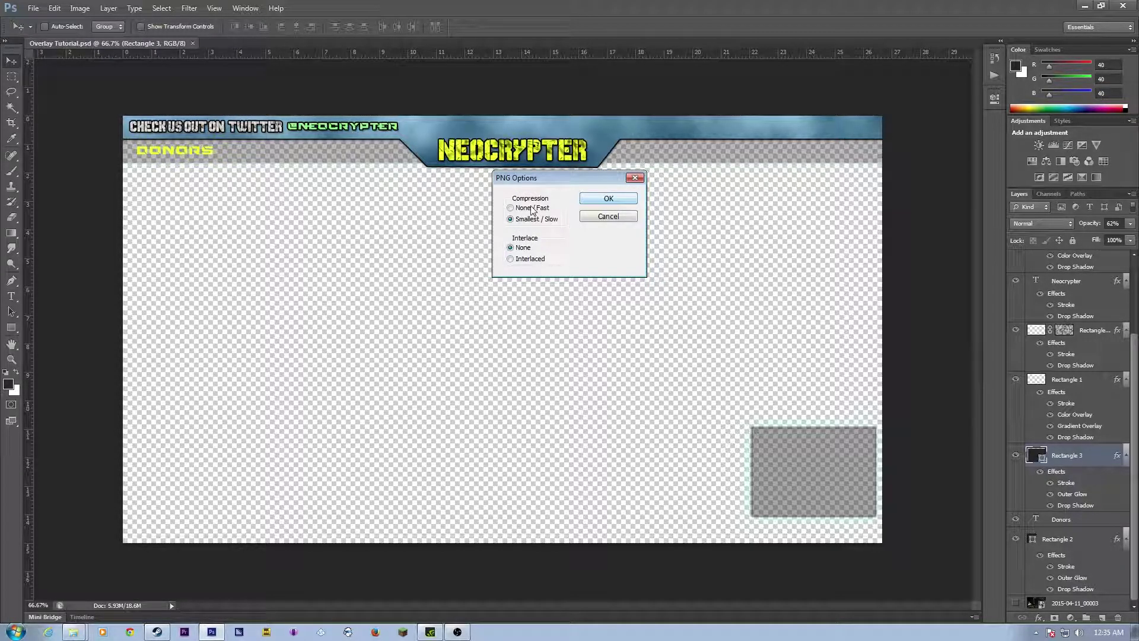
left_click(599, 197)
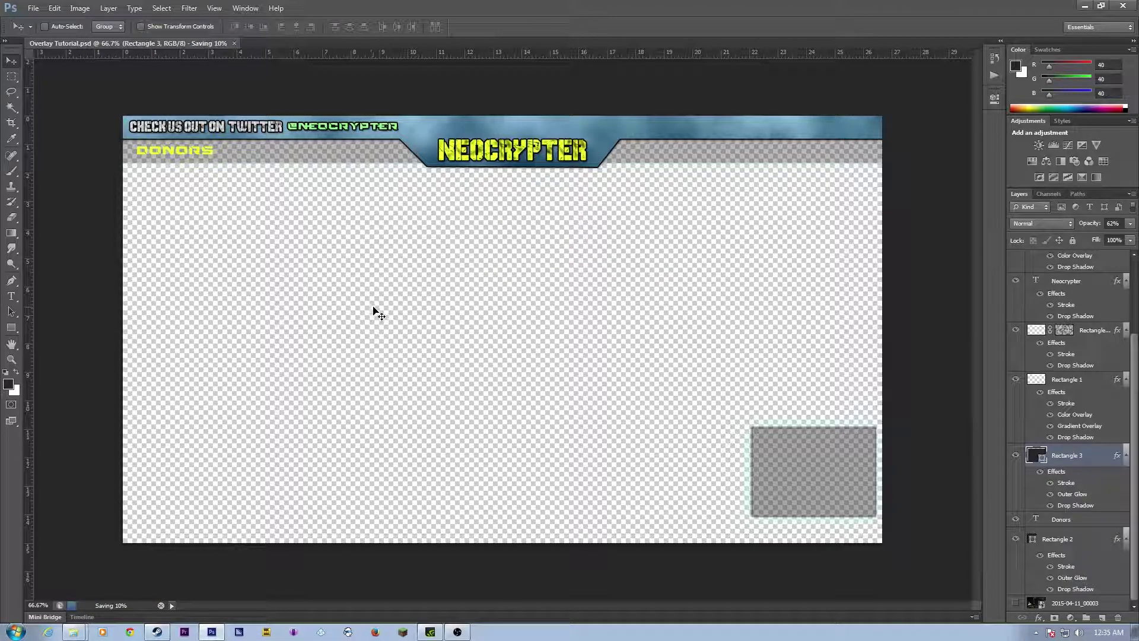
Step: Minimize Photoshop, bring OBS to the front, and move and enlarge its window
left_click(1084, 6)
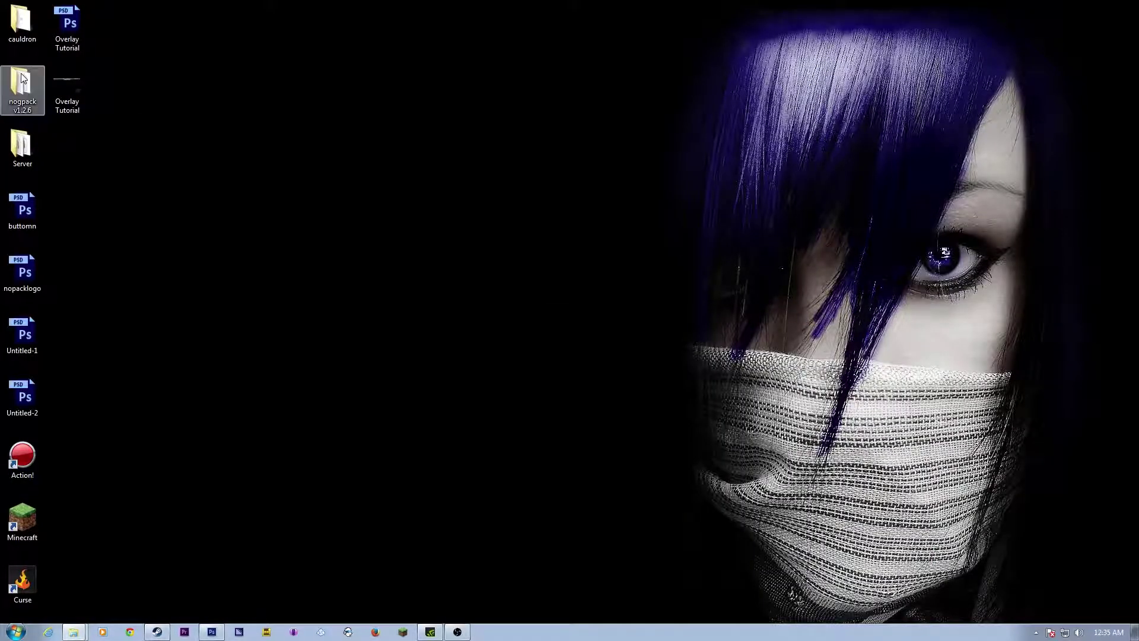
left_click(67, 89)
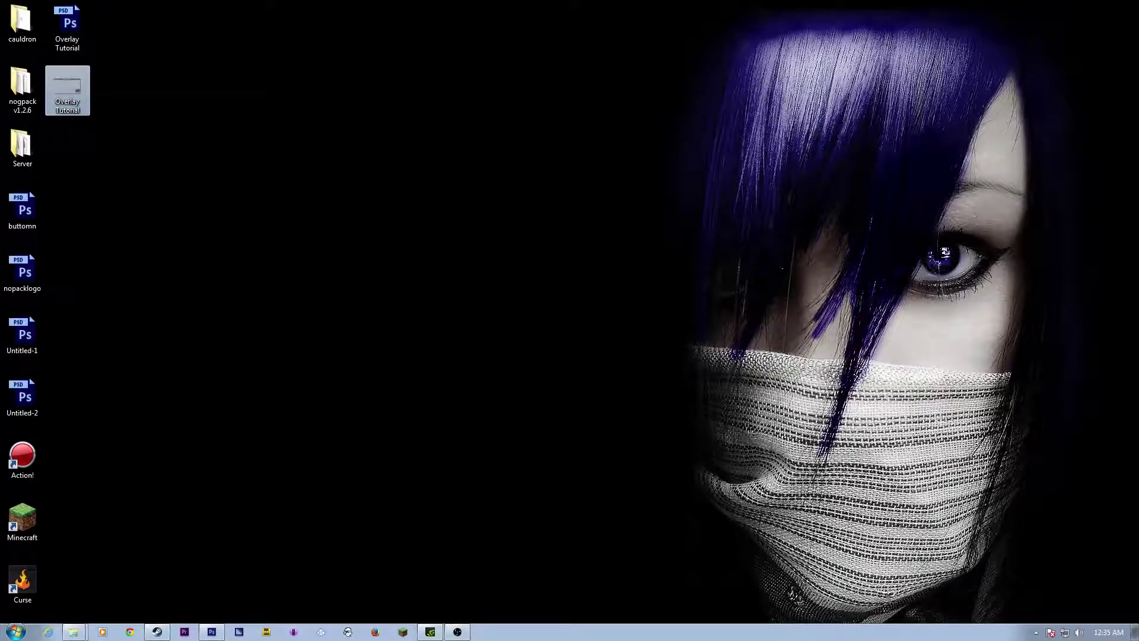
left_click(457, 632)
left_click_drag(590, 114, 546, 82)
left_click_drag(836, 412, 1032, 540)
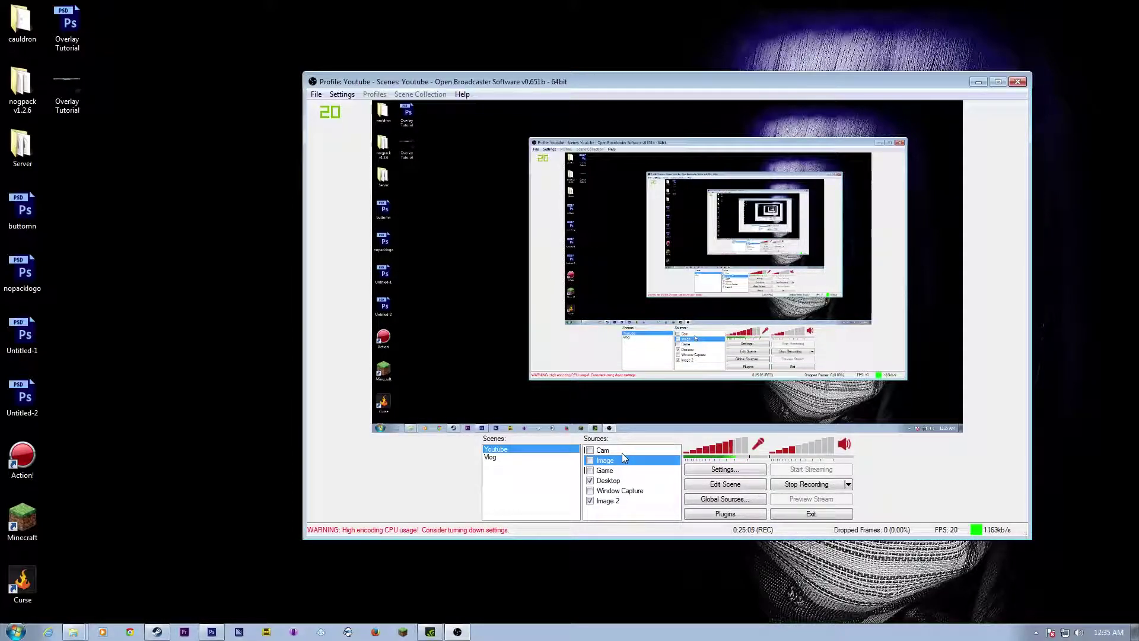
Step: Point the Image source to Desktop\Overlay Tutorial.png and enable it
right_click(615, 461)
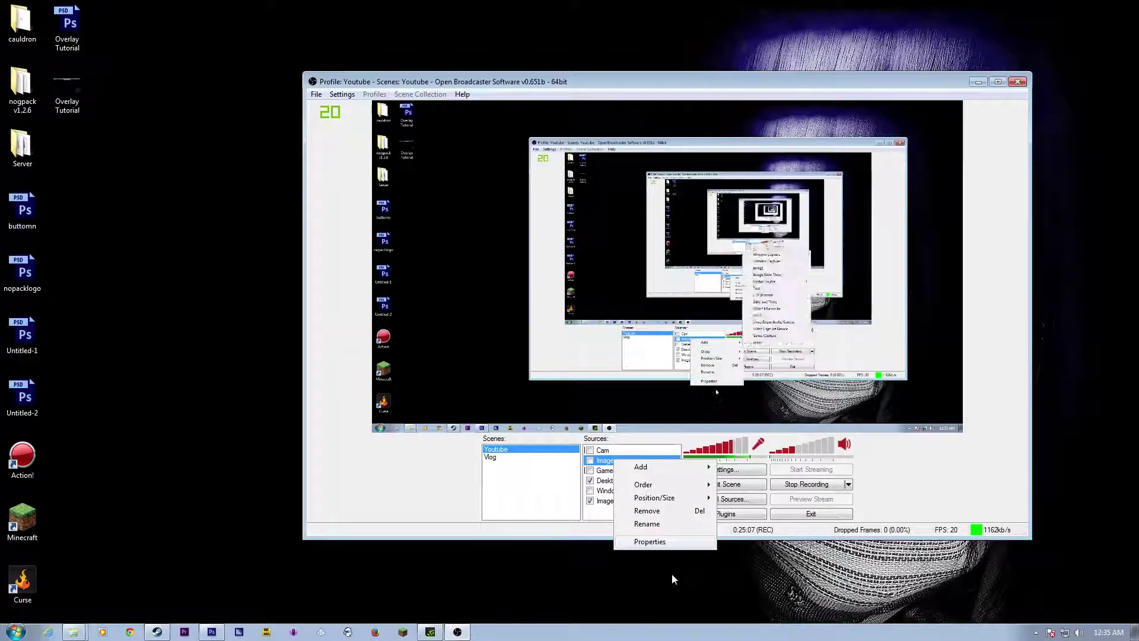
left_click(664, 546)
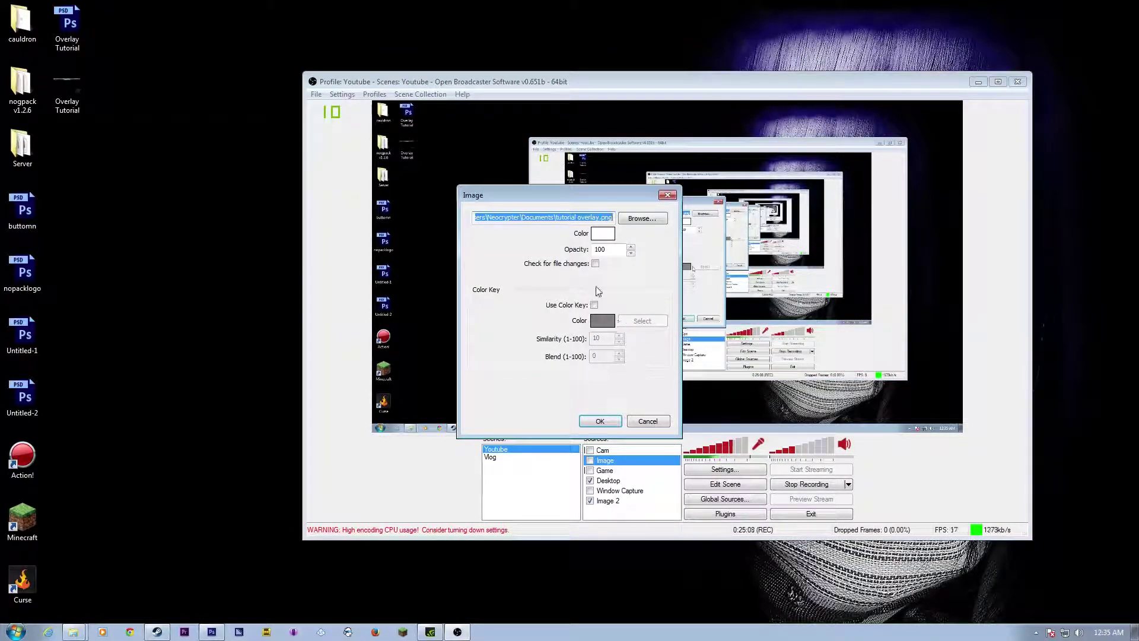
left_click(631, 219)
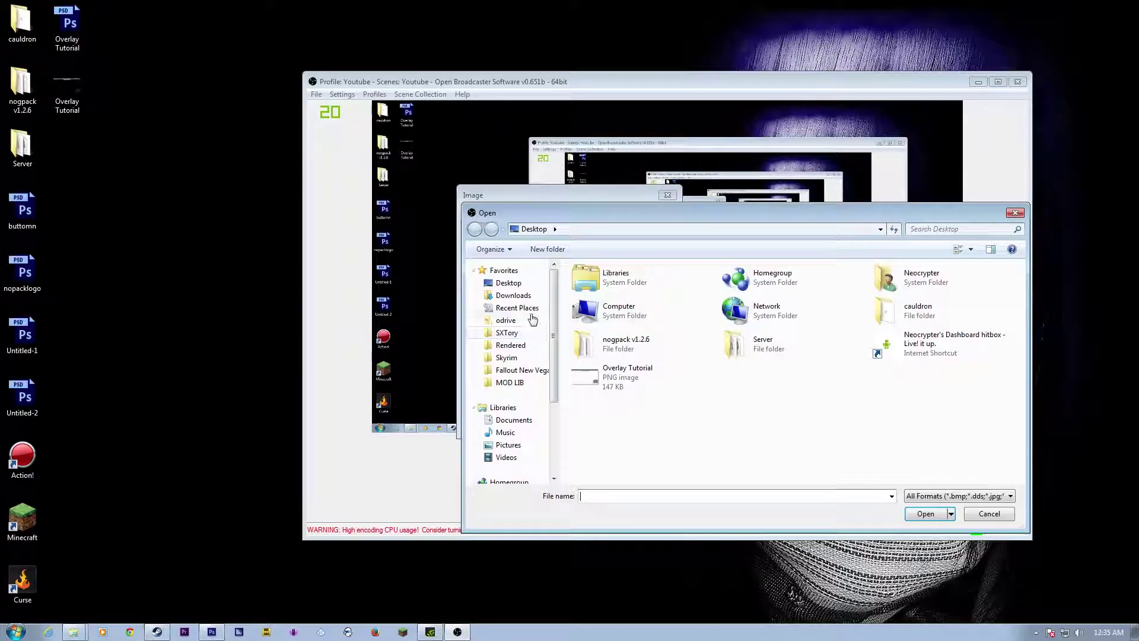
left_click(502, 283)
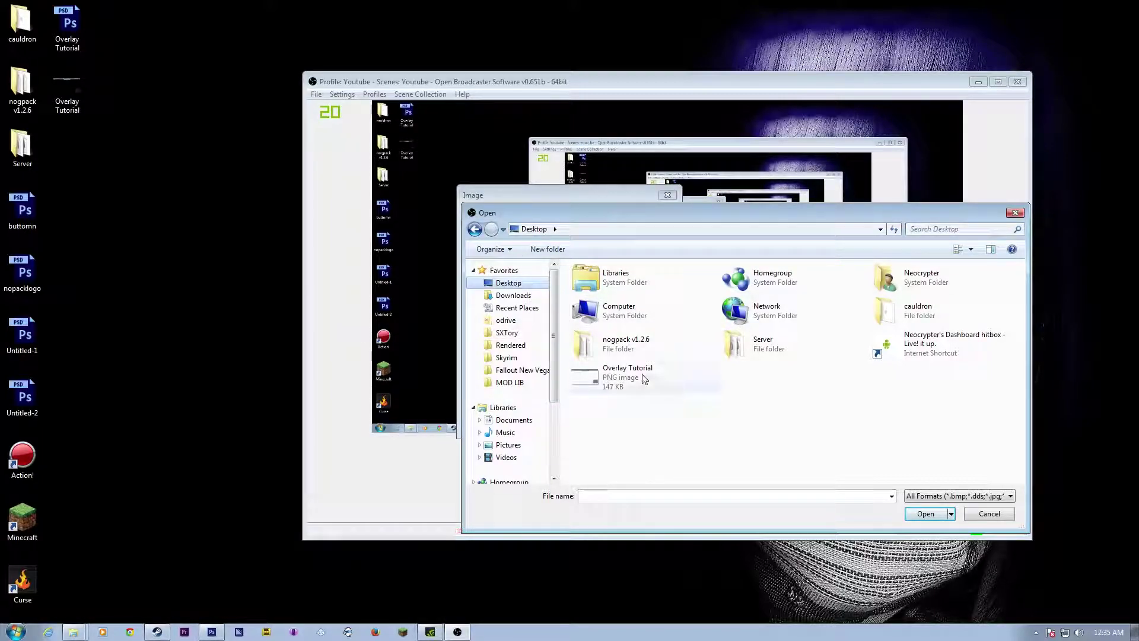
left_click(640, 387)
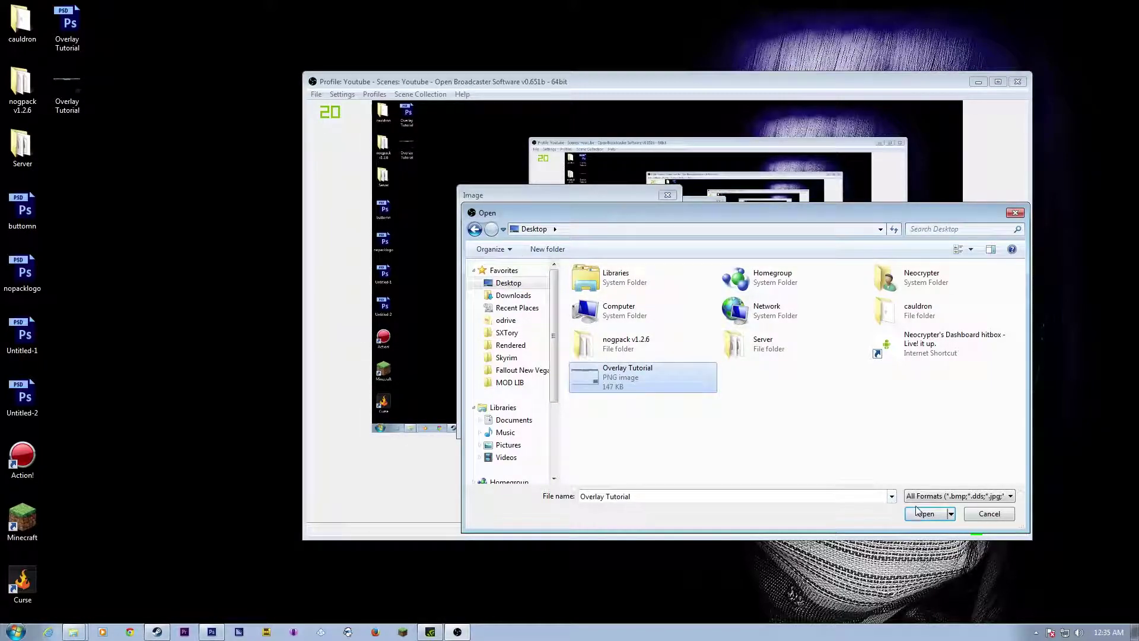
left_click(921, 513)
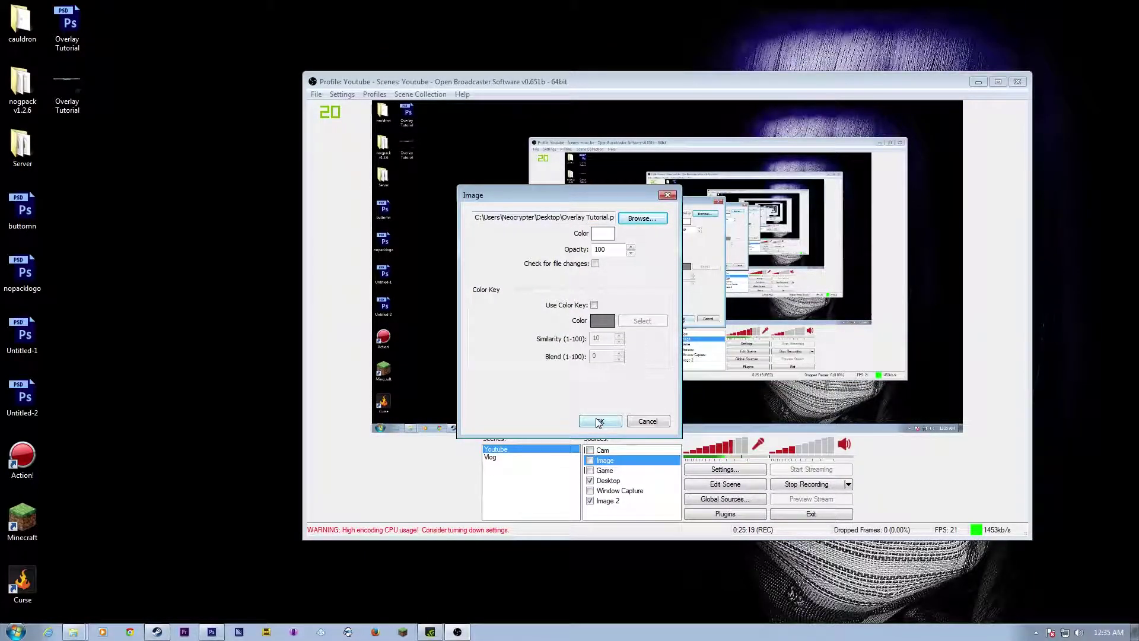
left_click(599, 421)
left_click(590, 460)
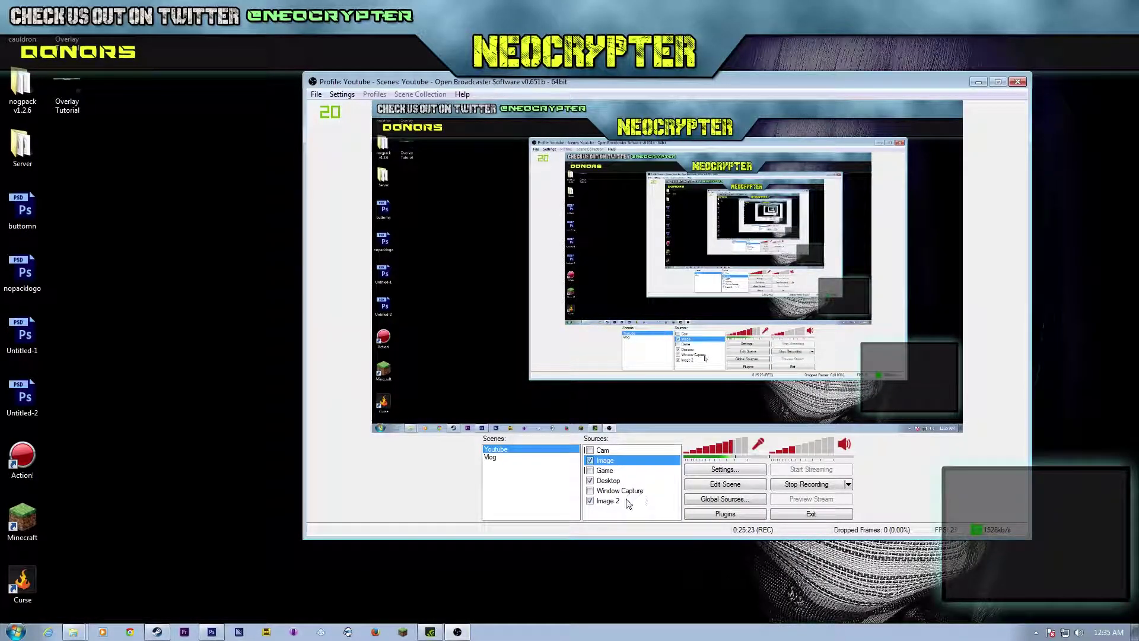
Step: Enable the Cam source and drag the webcam into the overlay's bottom-right box
left_click(591, 451)
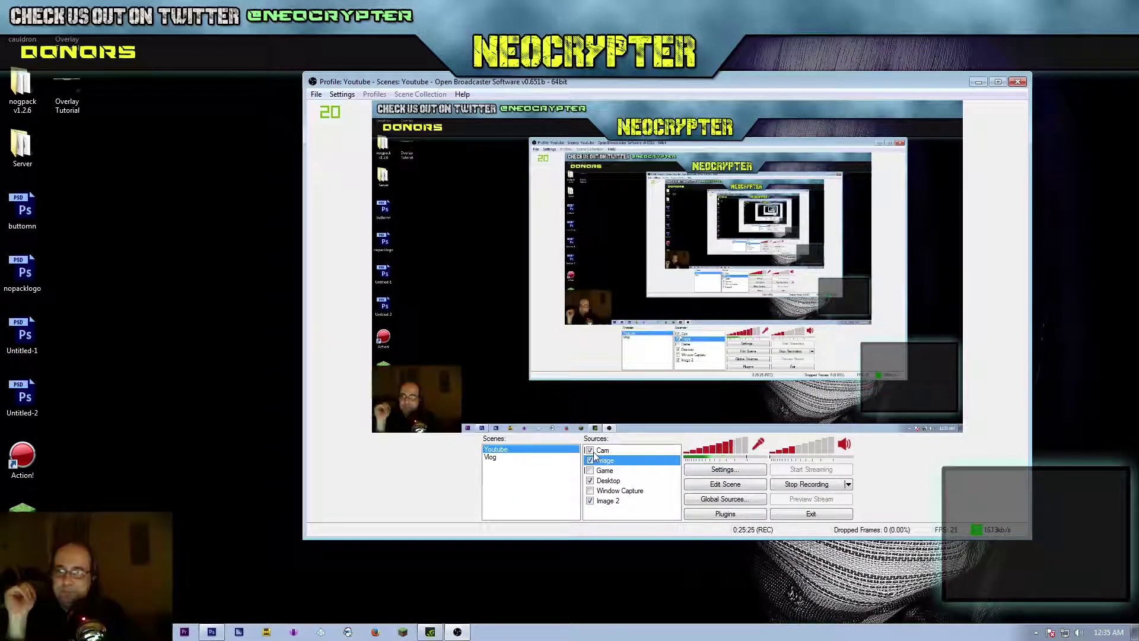
left_click(714, 486)
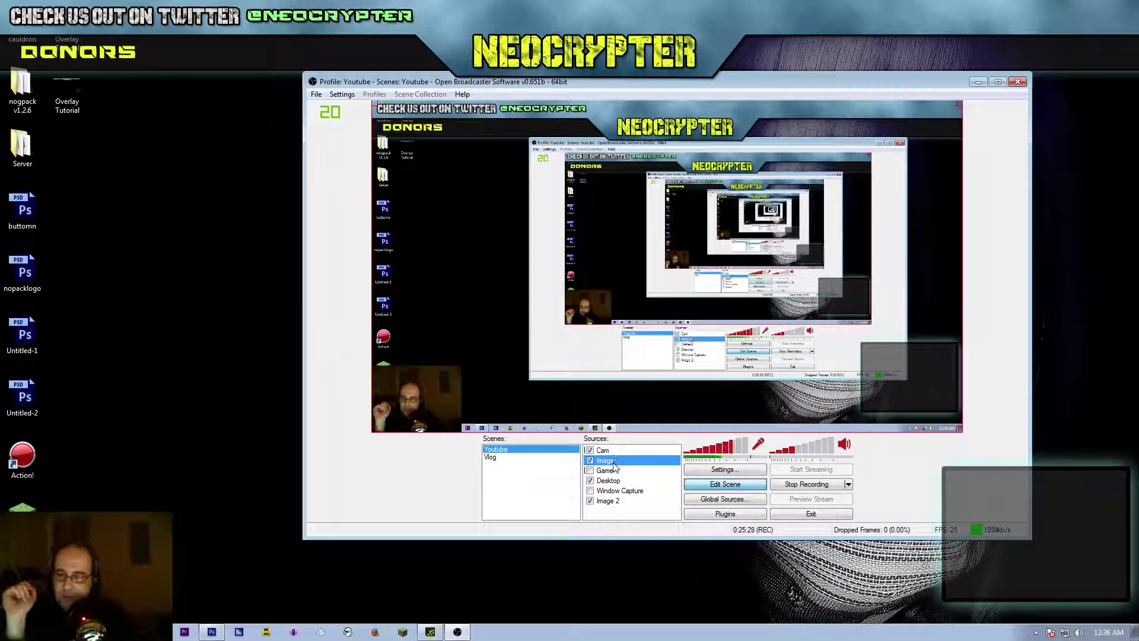
left_click(427, 398)
left_click_drag(423, 393, 913, 373)
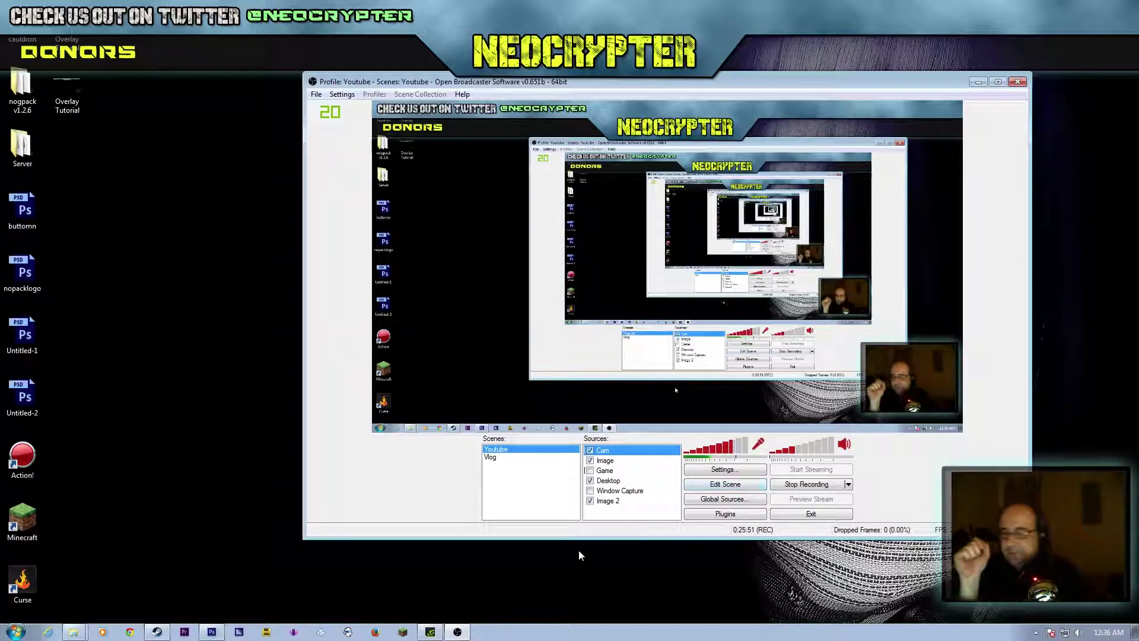
Step: Add a text source named 'Donor stream' with default text settings
right_click(634, 513)
mouse_move(661, 520)
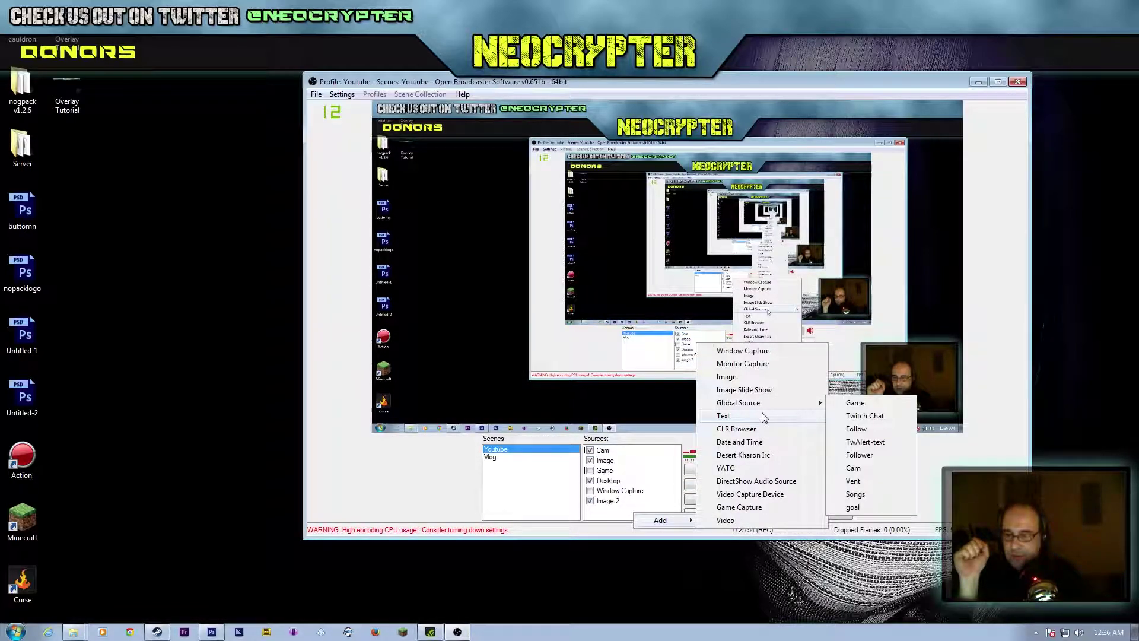
left_click(723, 416)
type("Don")
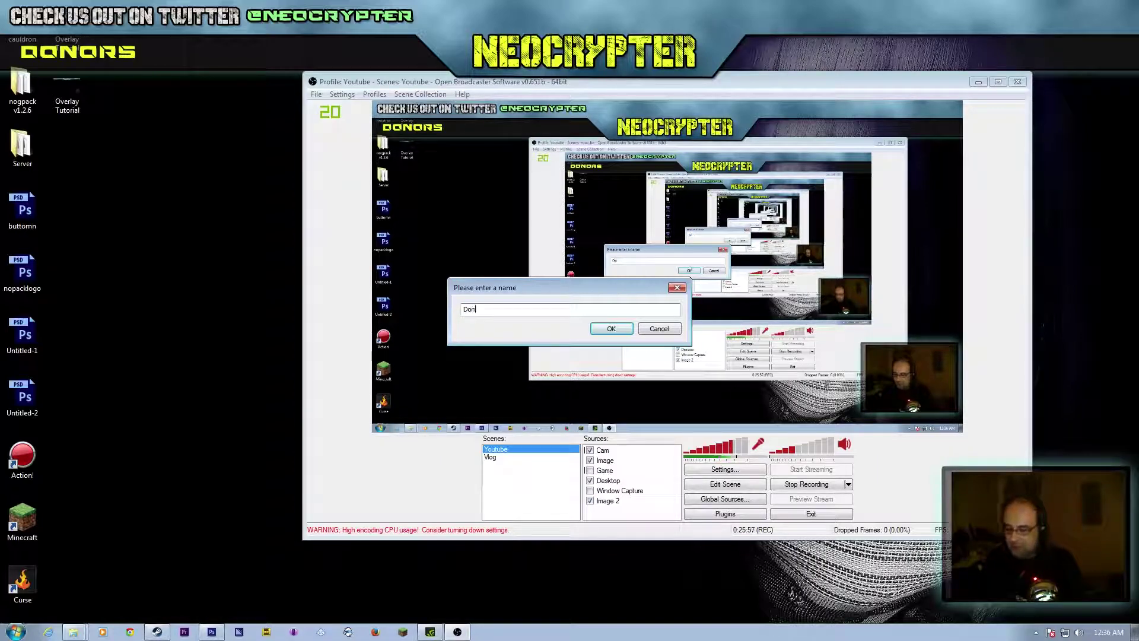
type("or stream")
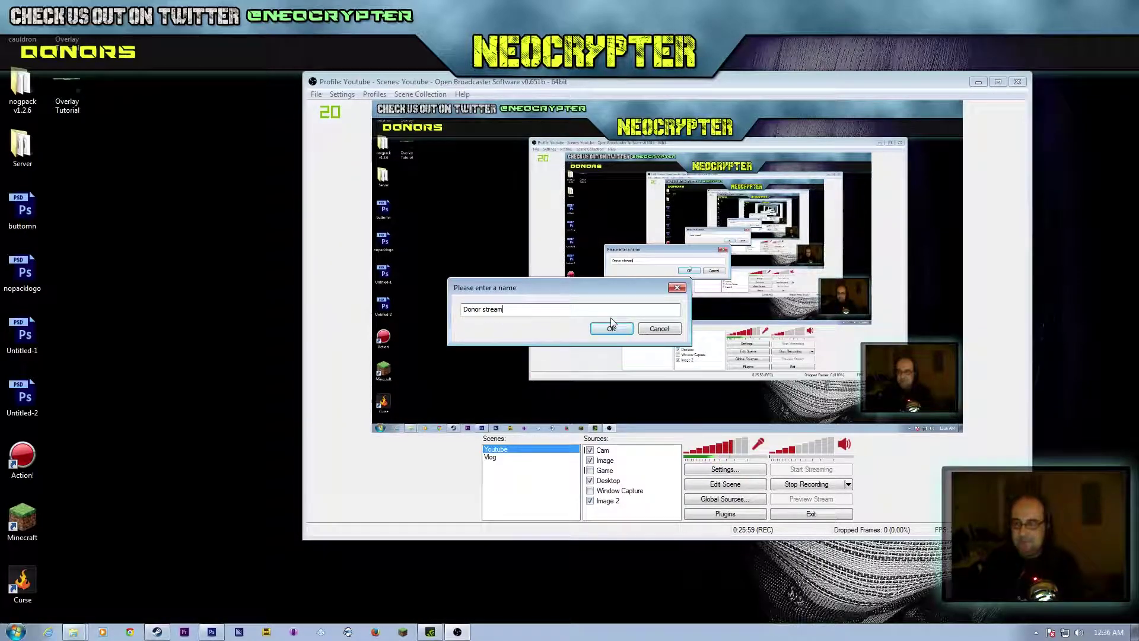
left_click(611, 324)
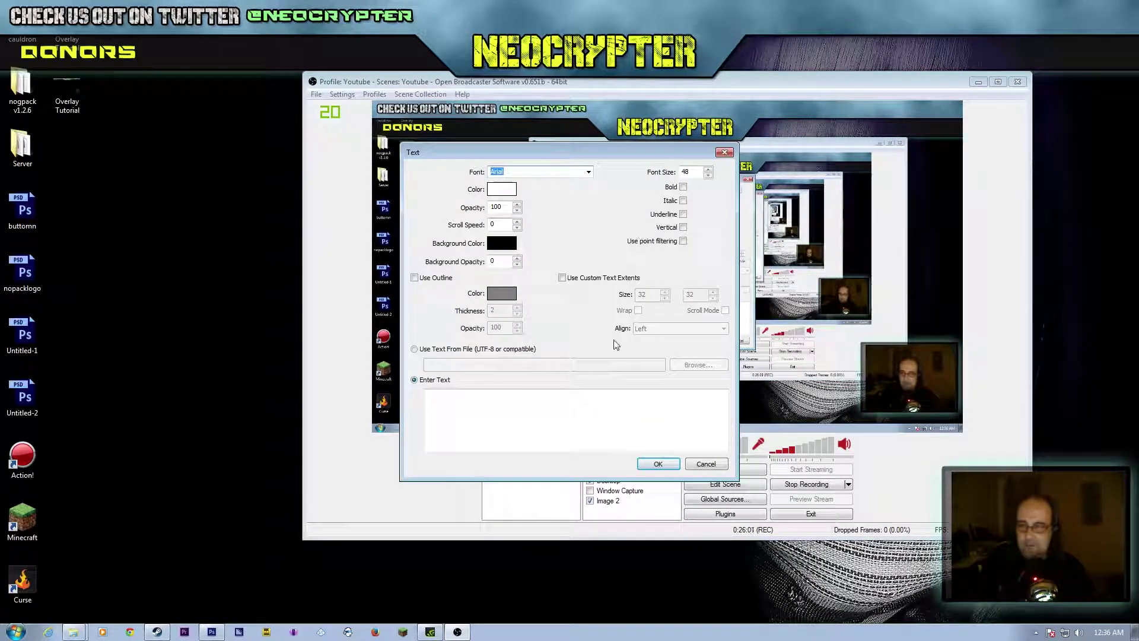
left_click(658, 465)
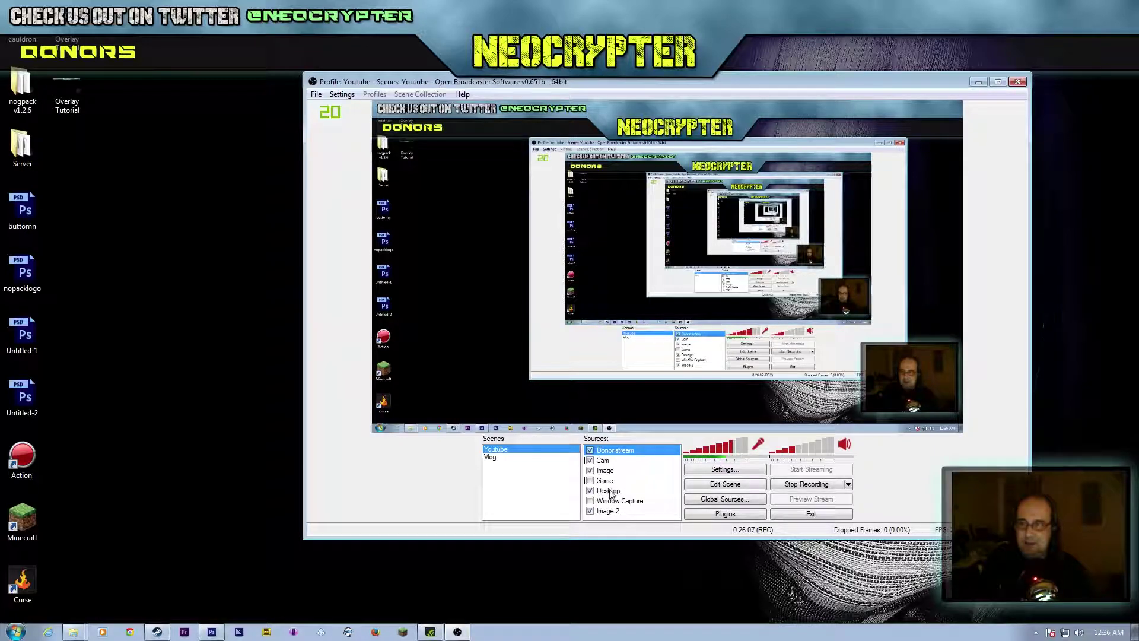
Step: Set the Donor stream source to read text from a file and browse into Documents
right_click(615, 451)
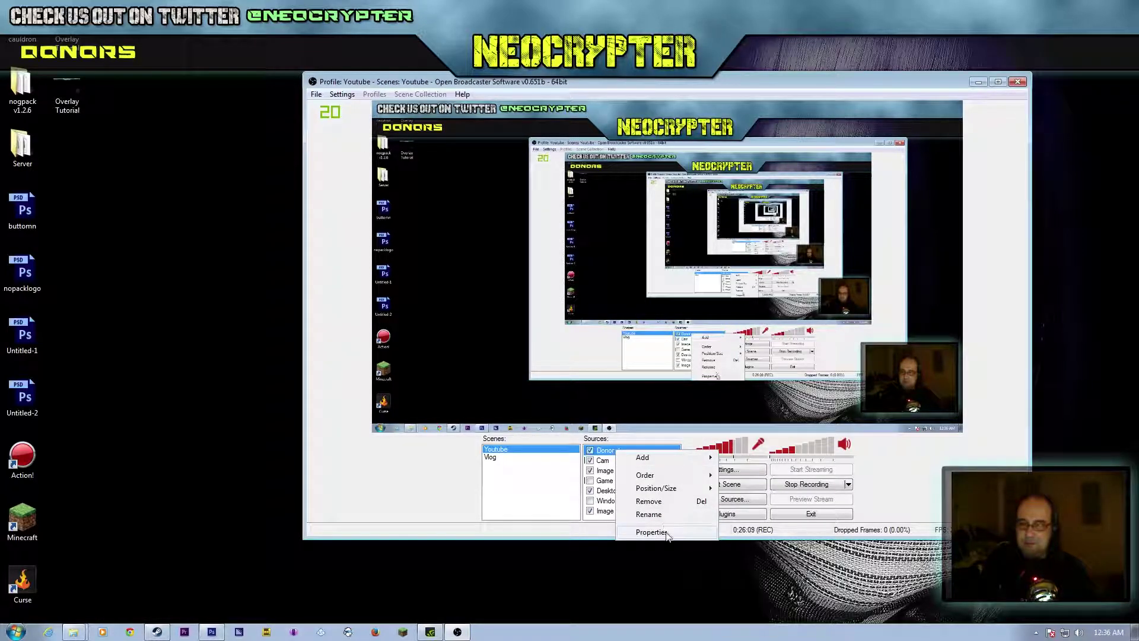
left_click(651, 532)
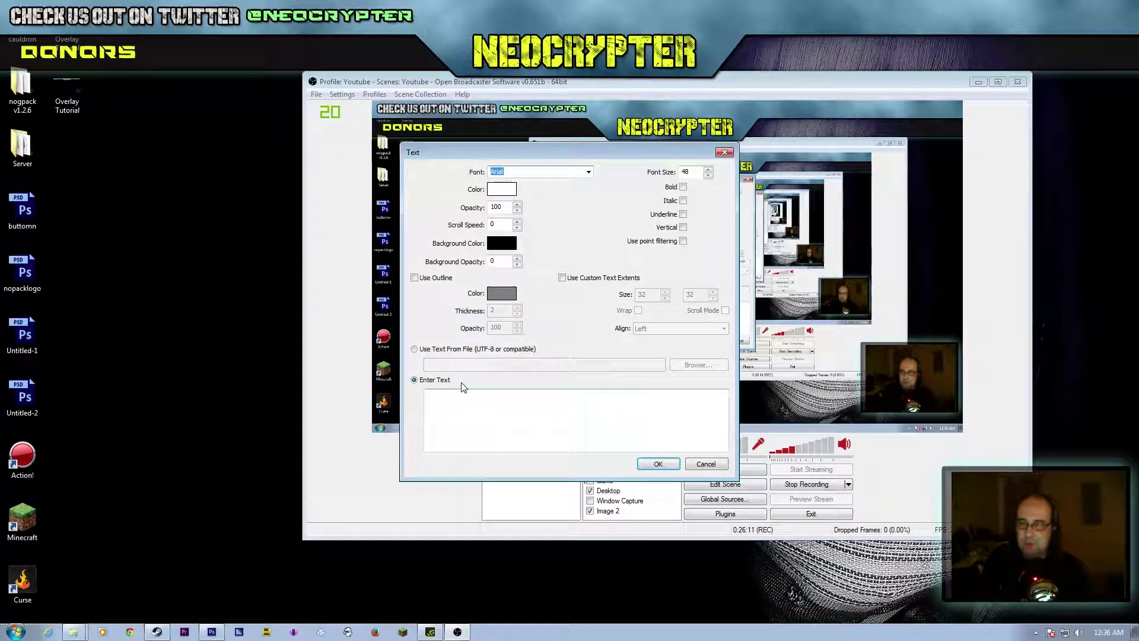
left_click(415, 349)
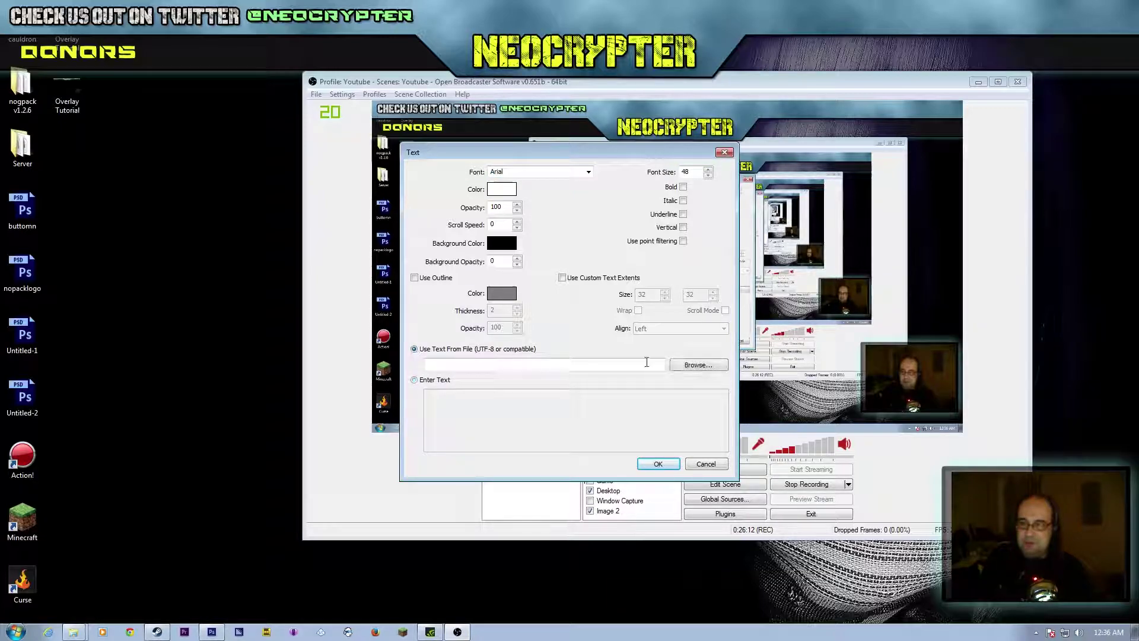
left_click(697, 365)
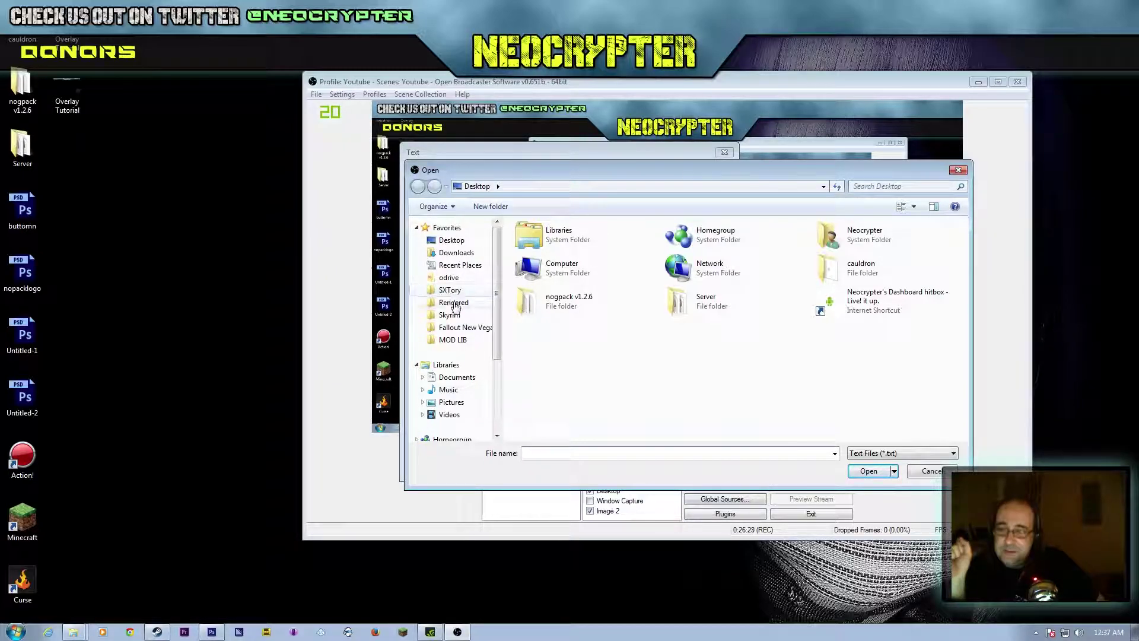
left_click(458, 378)
left_click_drag(964, 273, 964, 380)
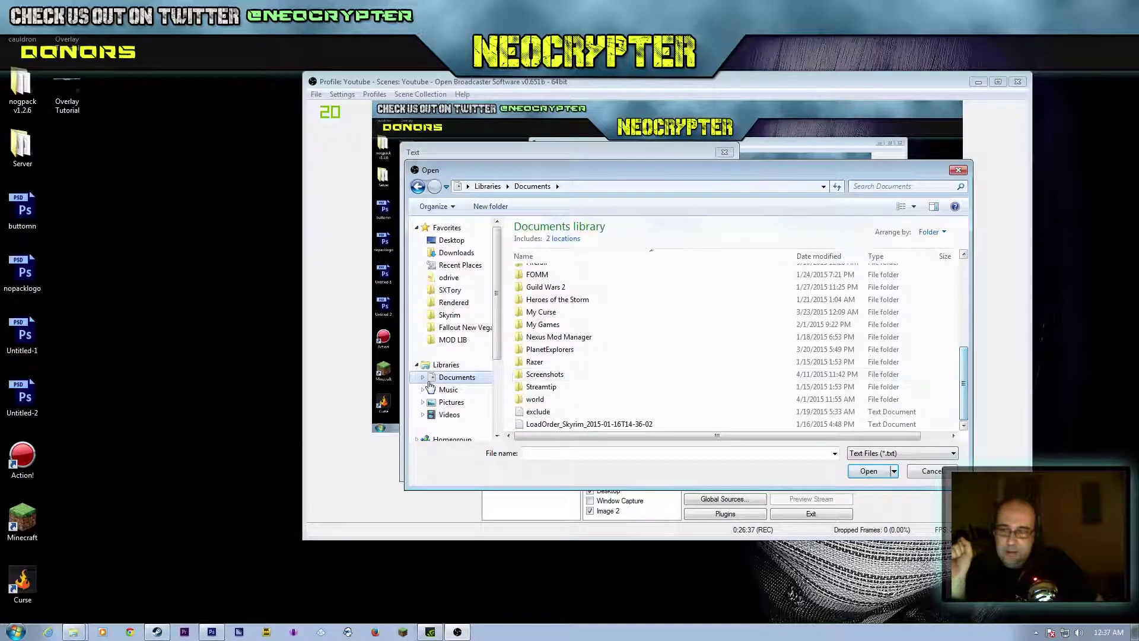
left_click_drag(498, 322, 506, 387)
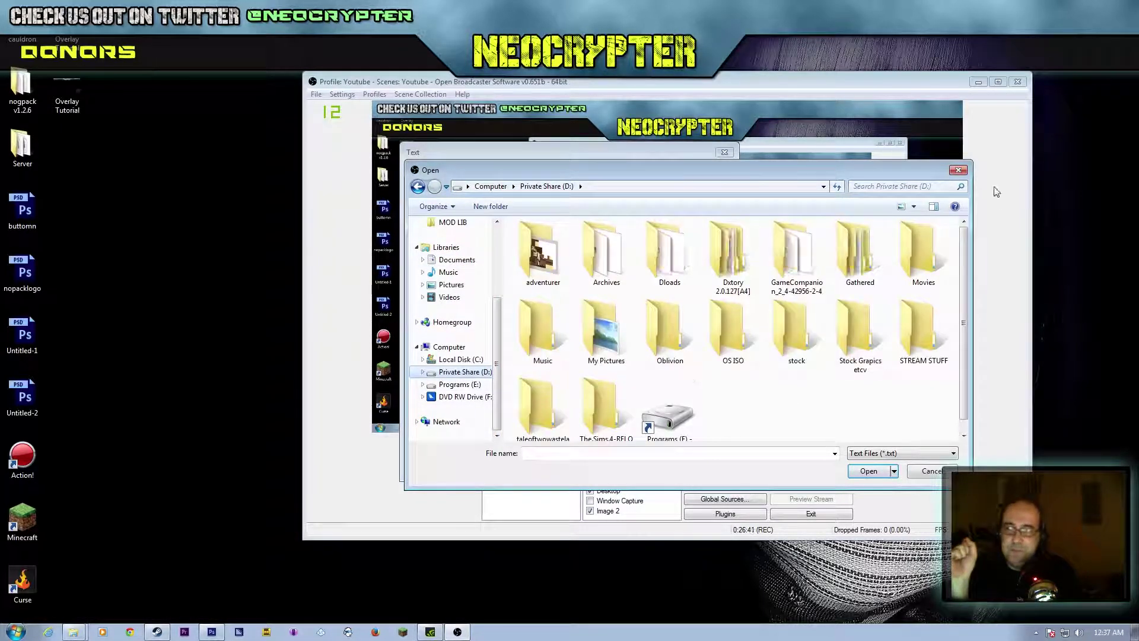
Step: Choose DonatorDates.txt in STREAM STUFF\follow alert\TwitchAlerts V0.58.1\Log and confirm
double_click(911, 322)
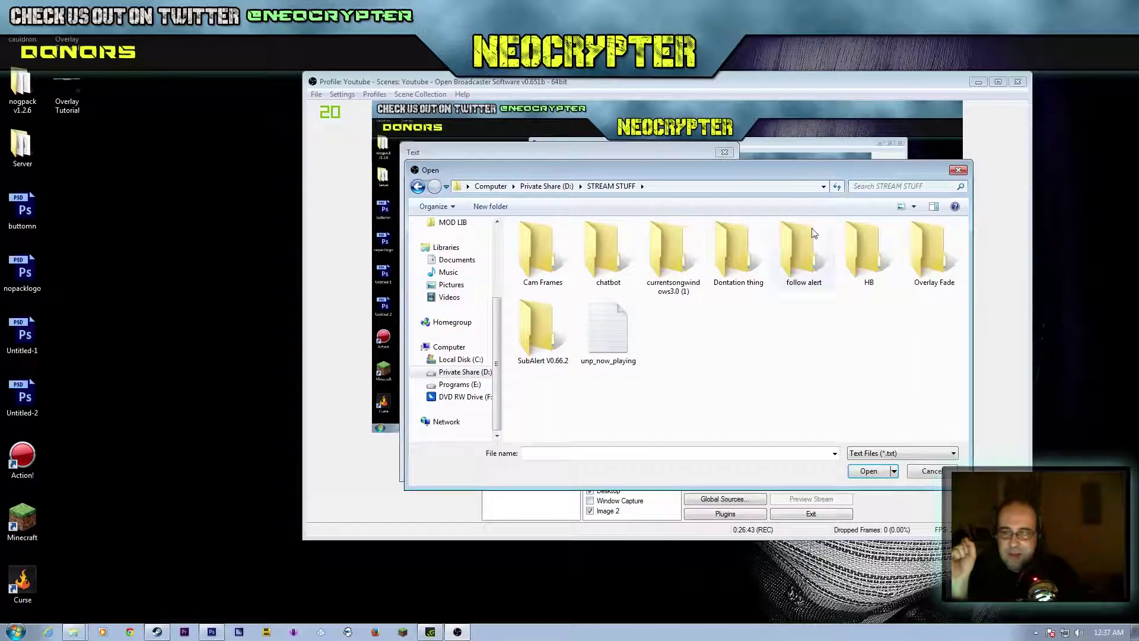
double_click(800, 246)
double_click(561, 243)
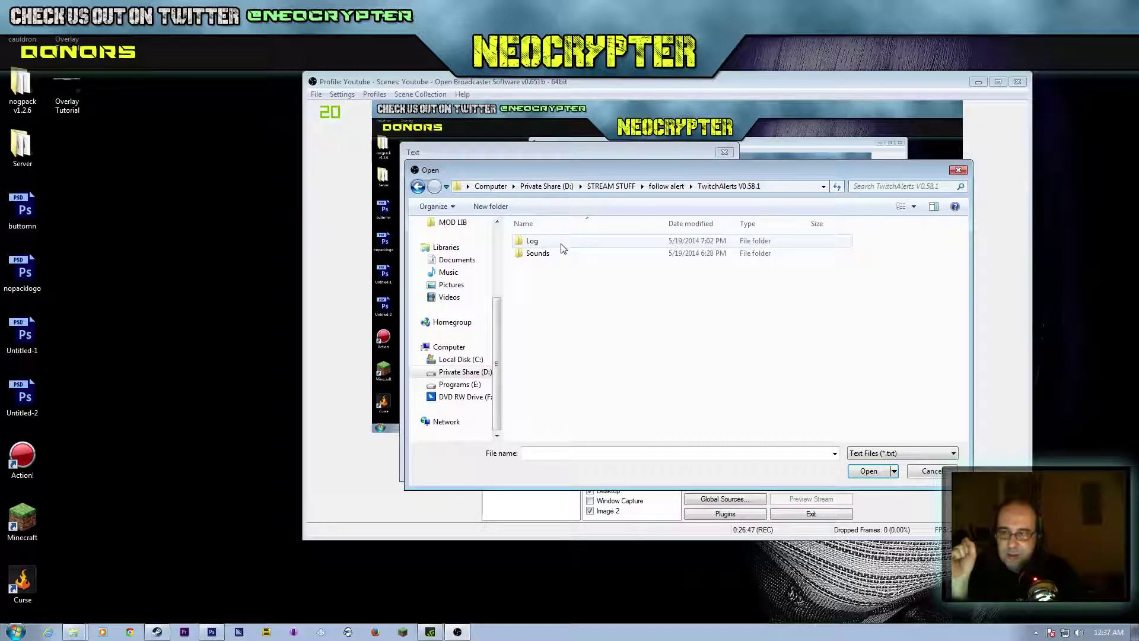
double_click(535, 242)
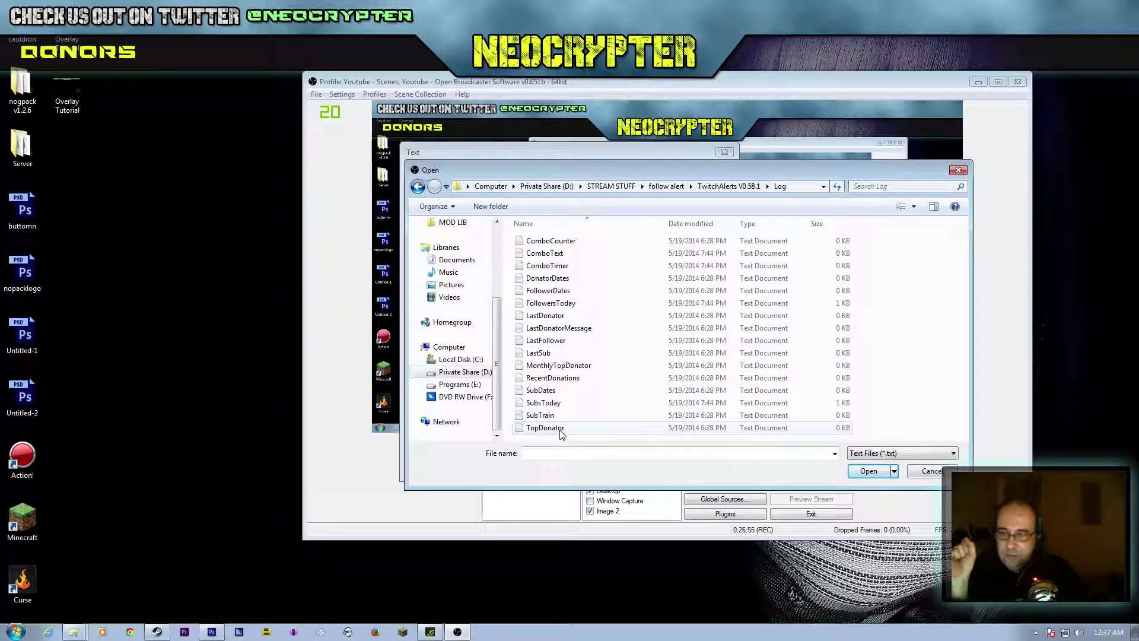
left_click(552, 278)
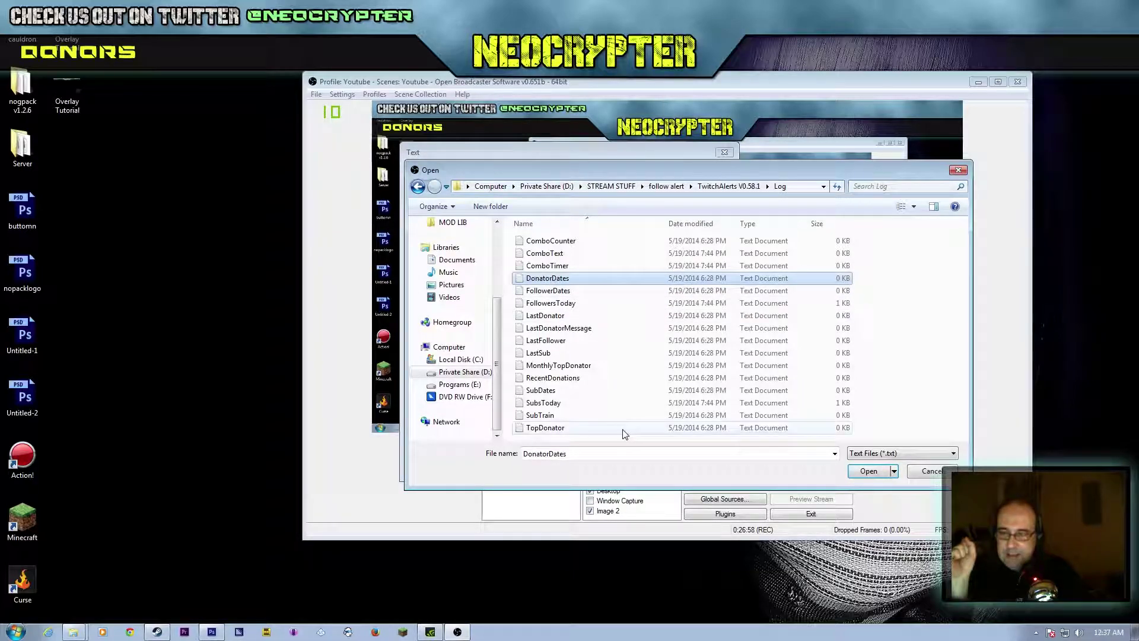
left_click(876, 475)
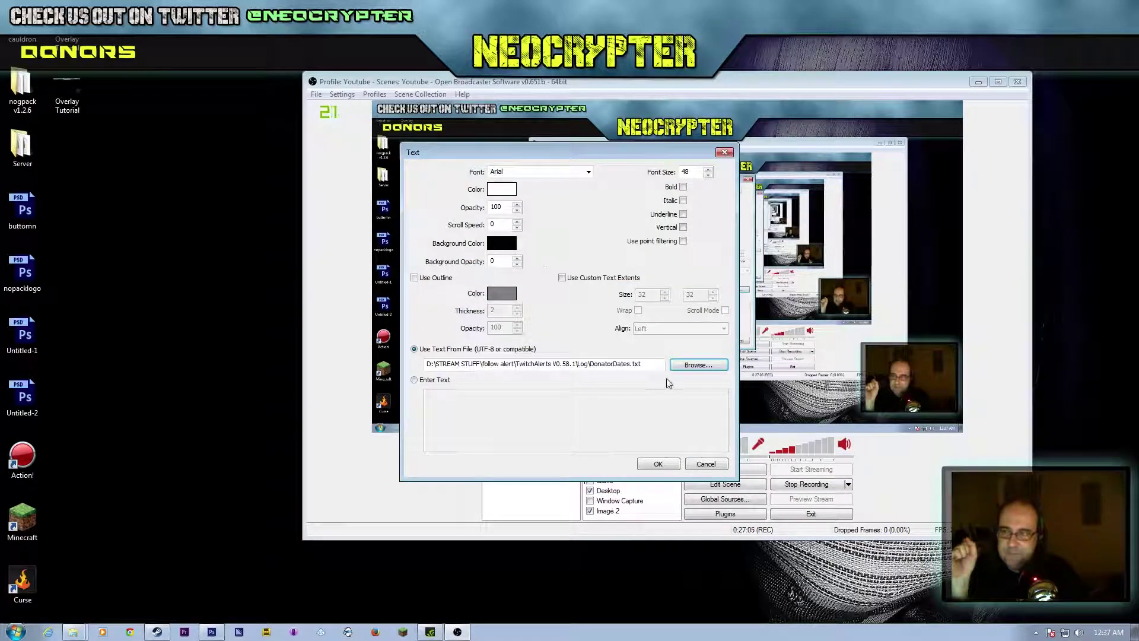
left_click(664, 465)
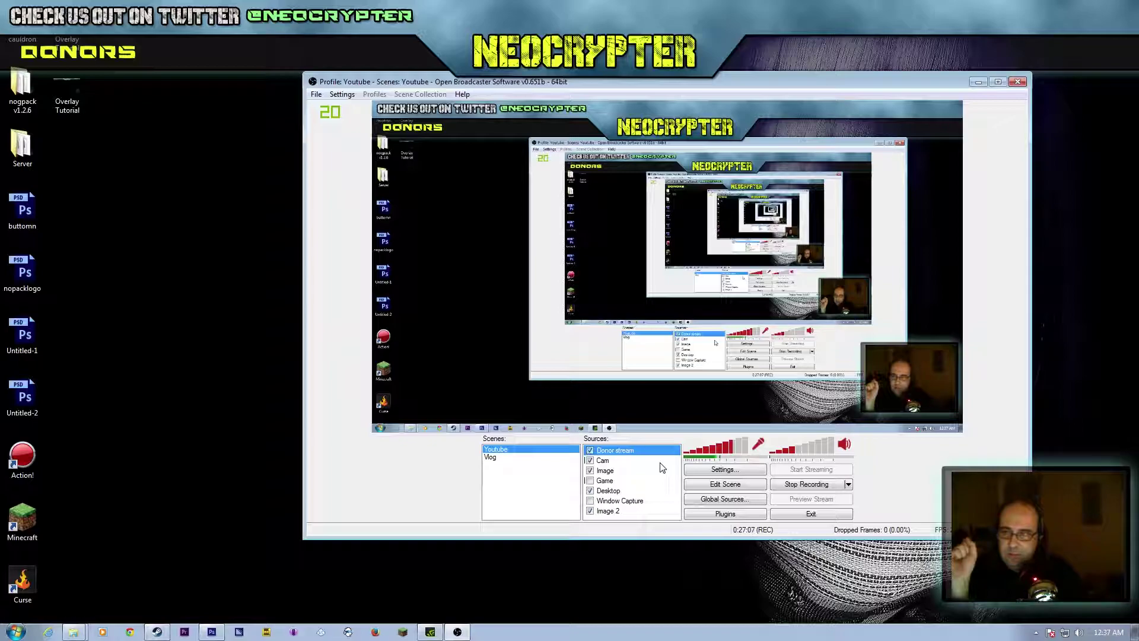
Step: Set the Donor stream text source to DonationList.txt in SubAlert V0.66.2\Log\Donations
right_click(636, 453)
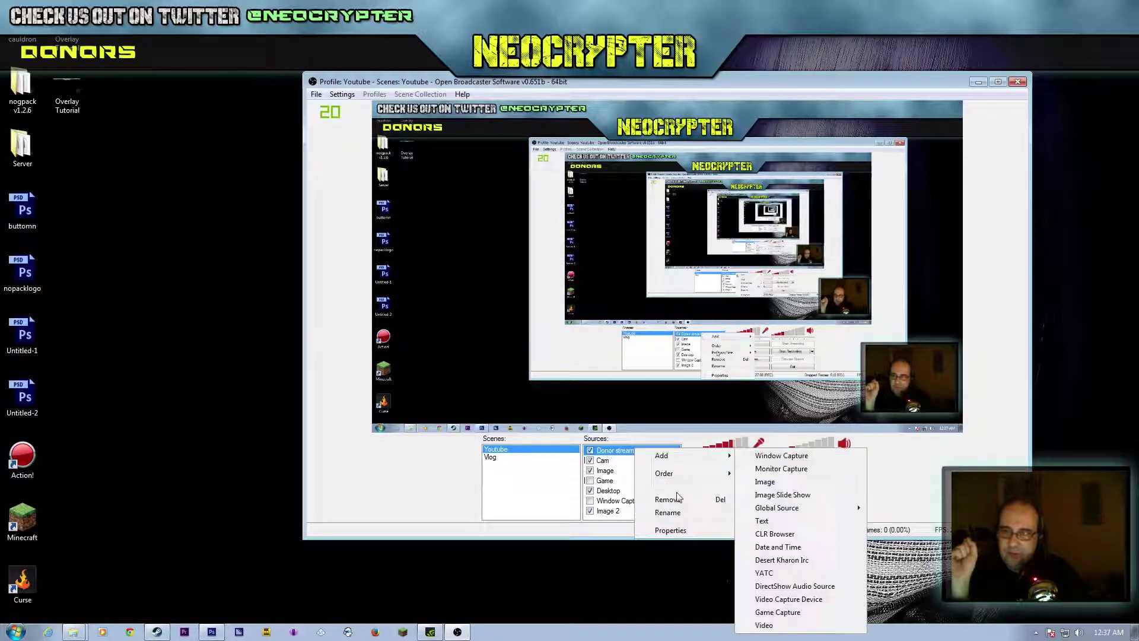
mouse_move(685, 464)
left_click(670, 530)
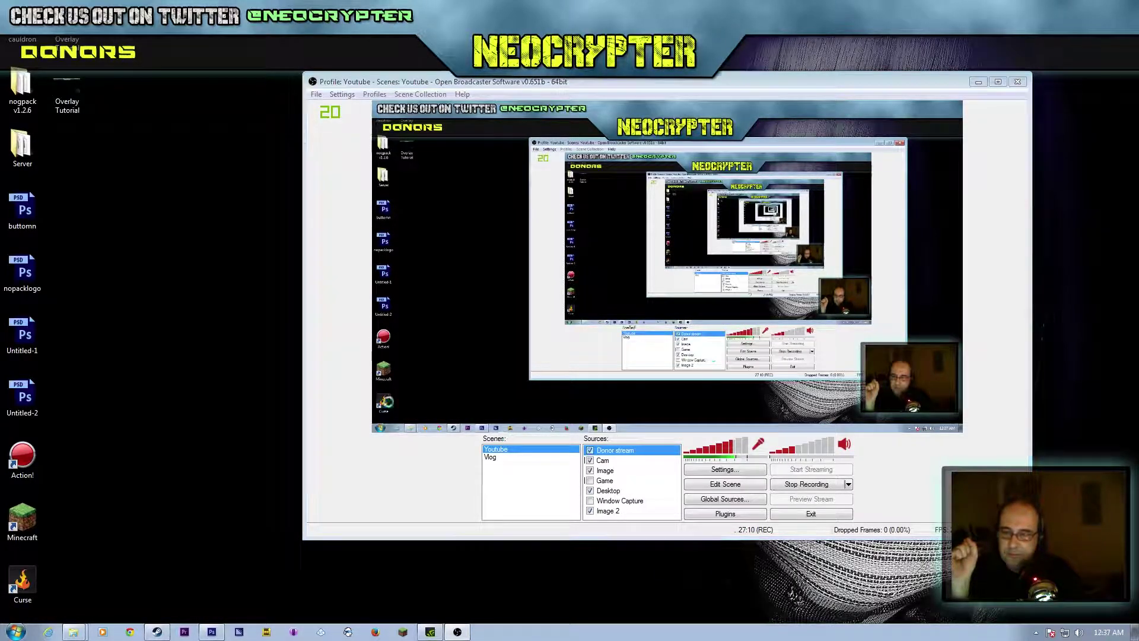
left_click(686, 367)
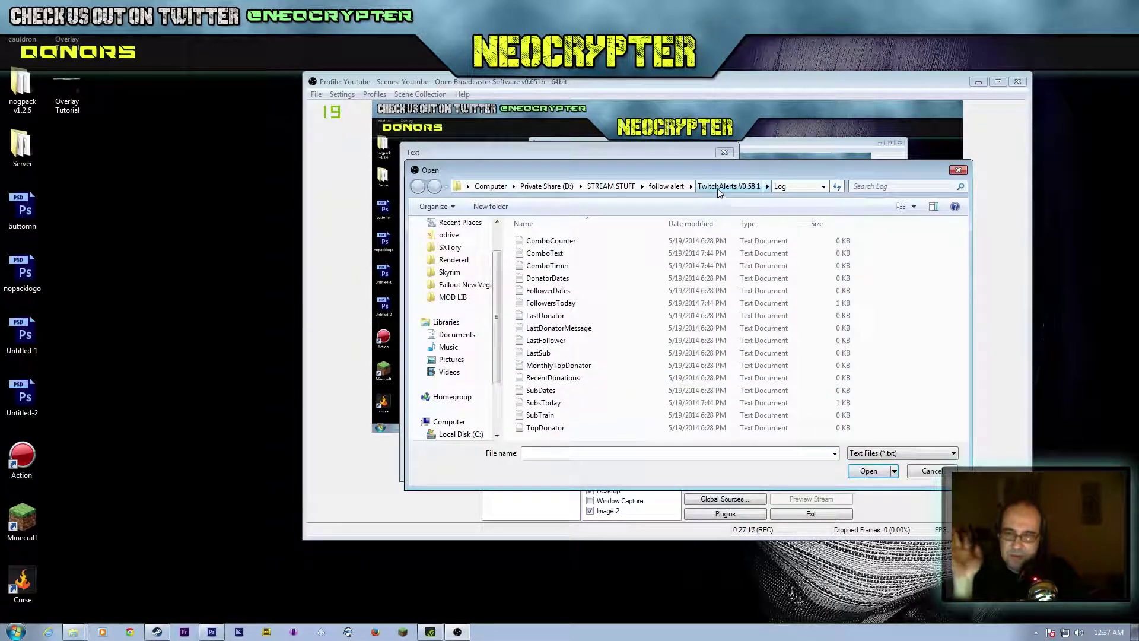
left_click(611, 186)
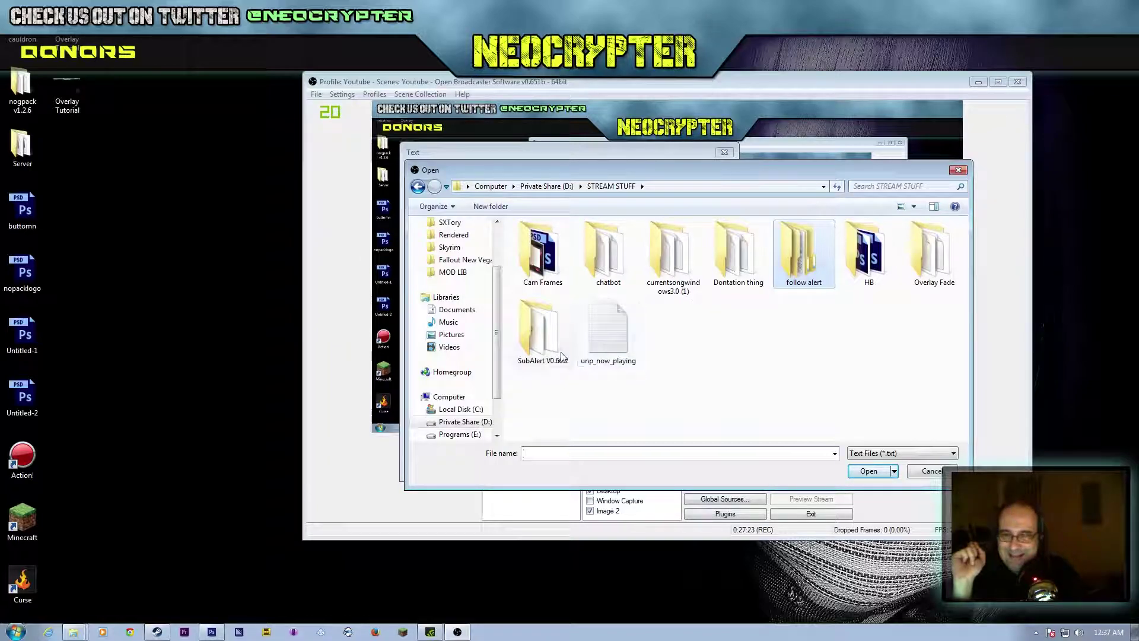
double_click(542, 346)
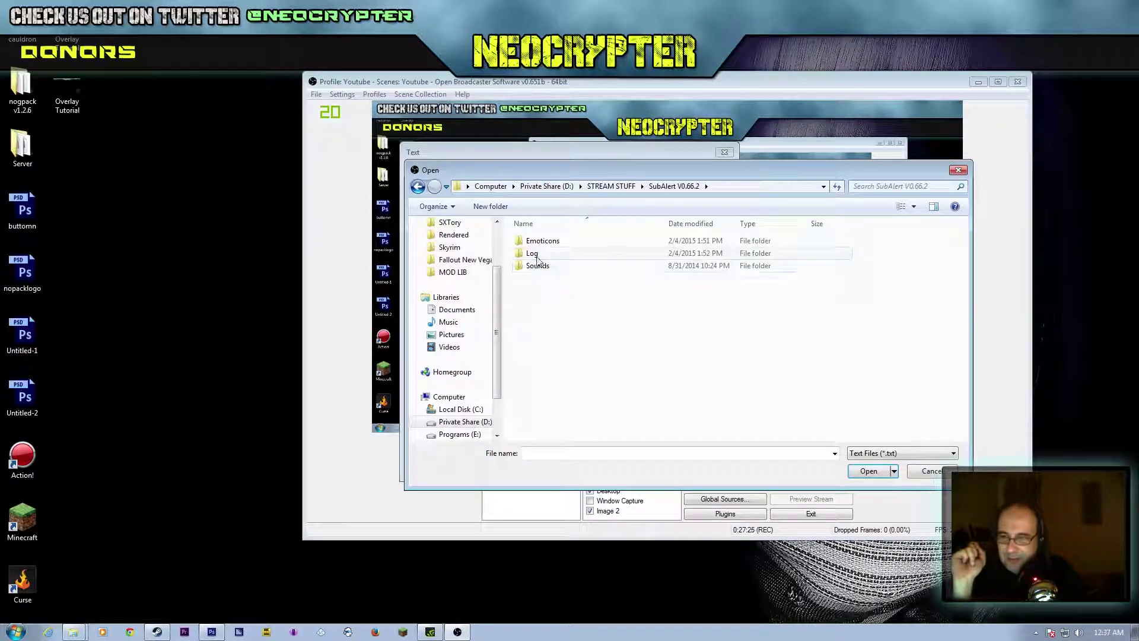
double_click(534, 254)
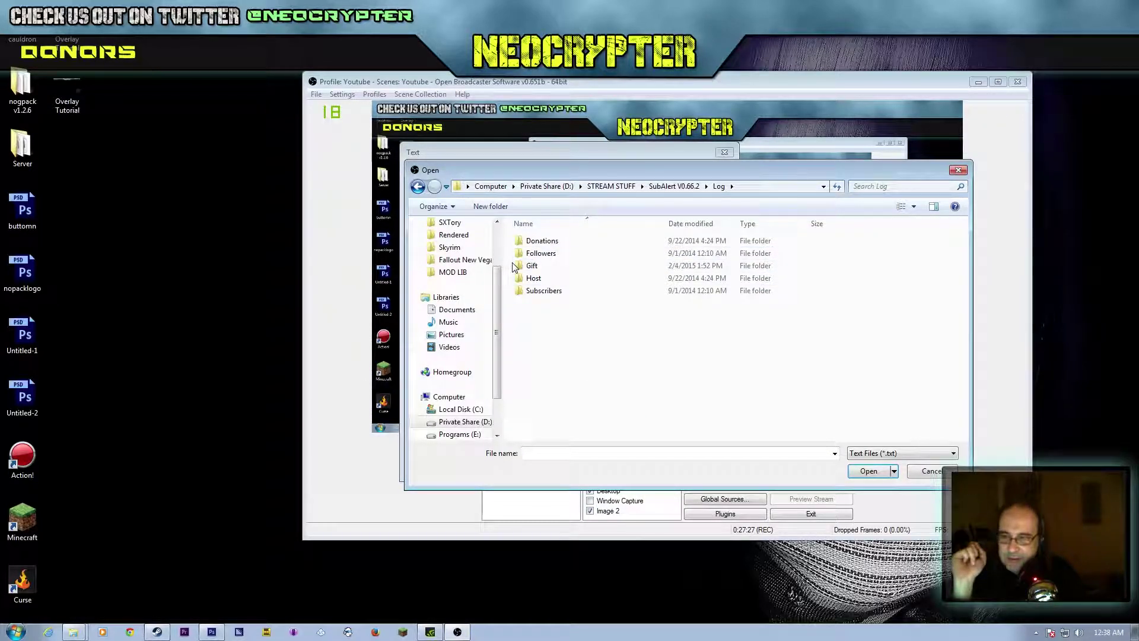
double_click(541, 241)
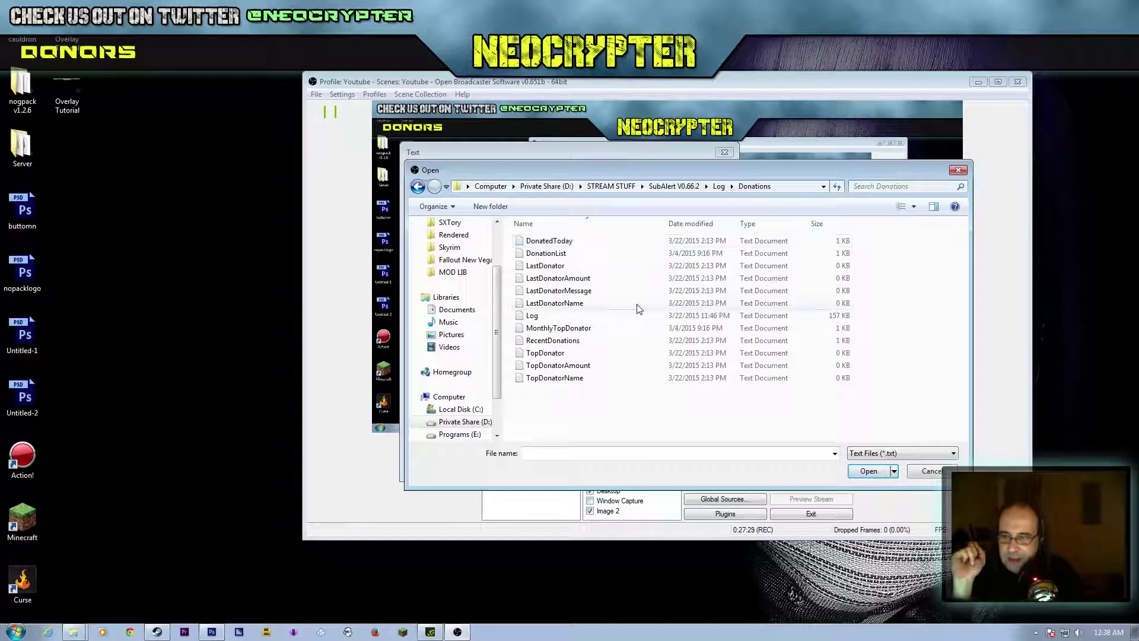
double_click(559, 252)
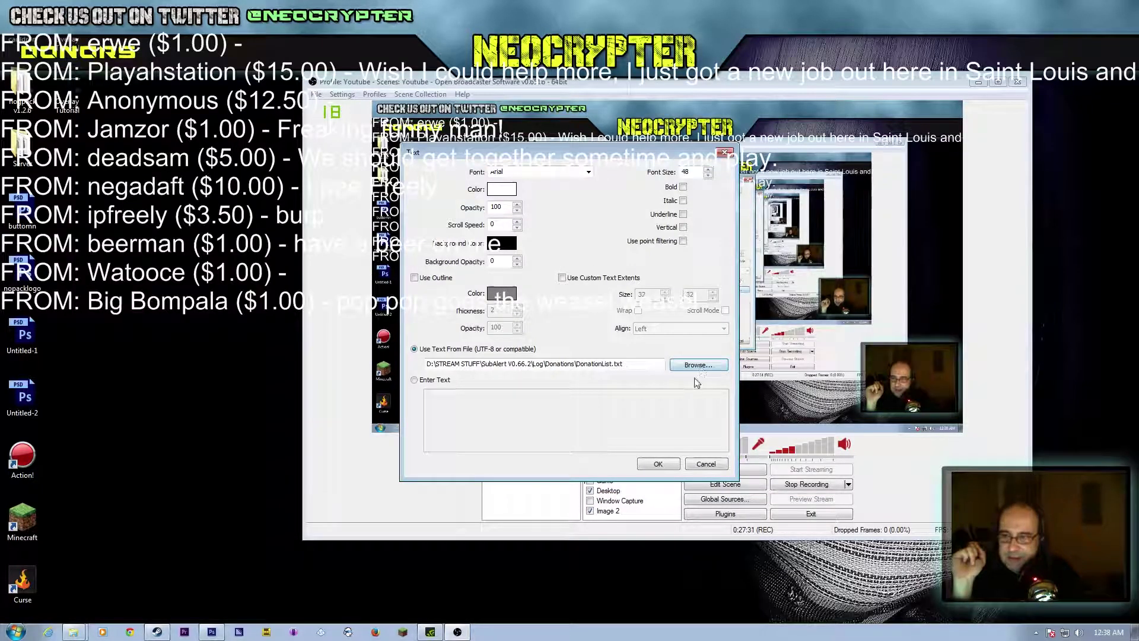
Step: Enable Use Outline and Use Custom Text Extents for the donor text, with scroll speed 3
left_click_drag(525, 162, 608, 213)
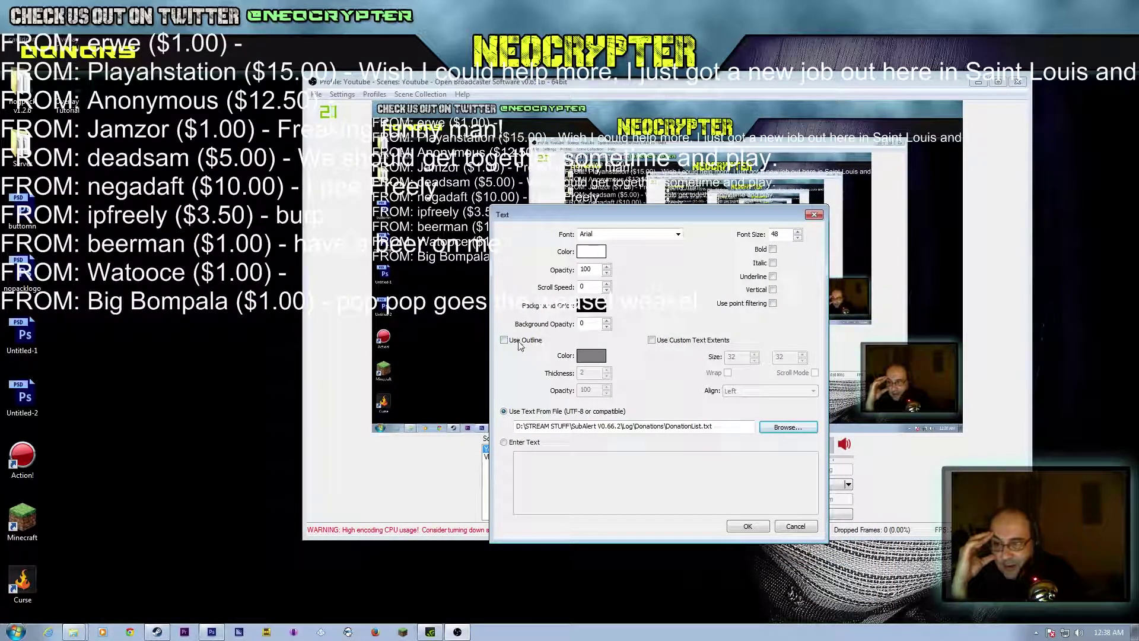
left_click(519, 342)
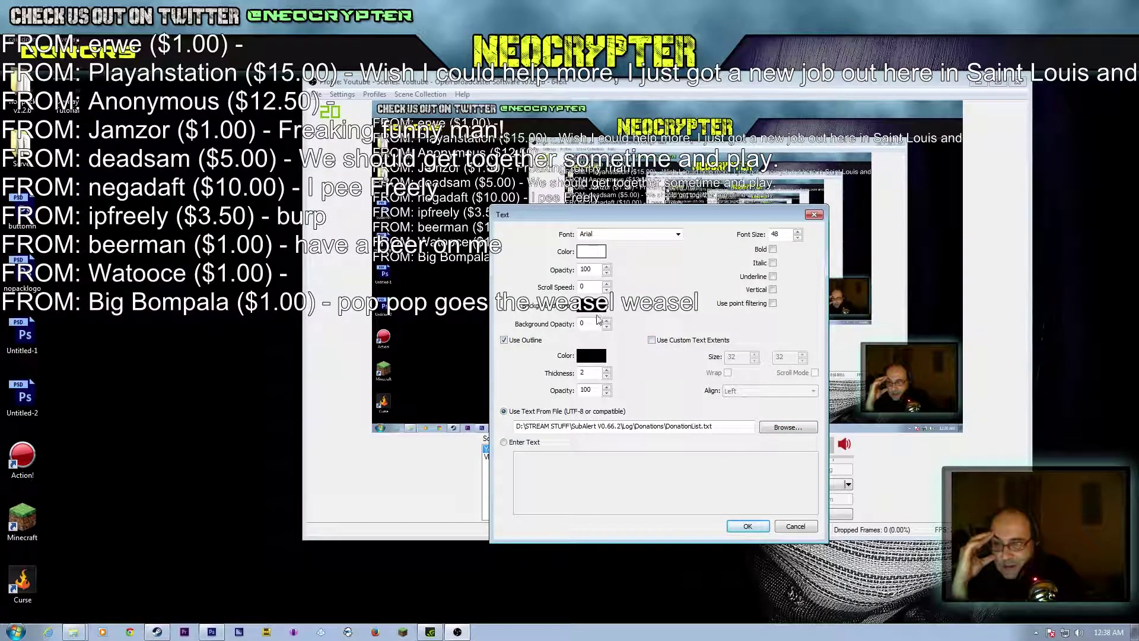
left_click(652, 340)
left_click_drag(641, 211, 872, 226)
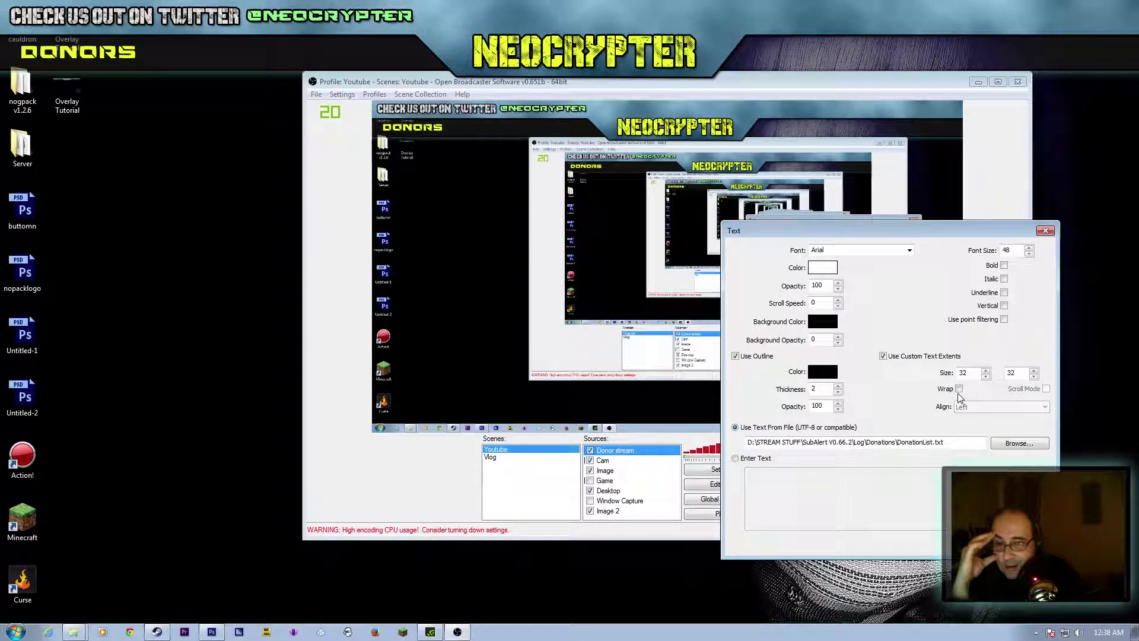
left_click(838, 300)
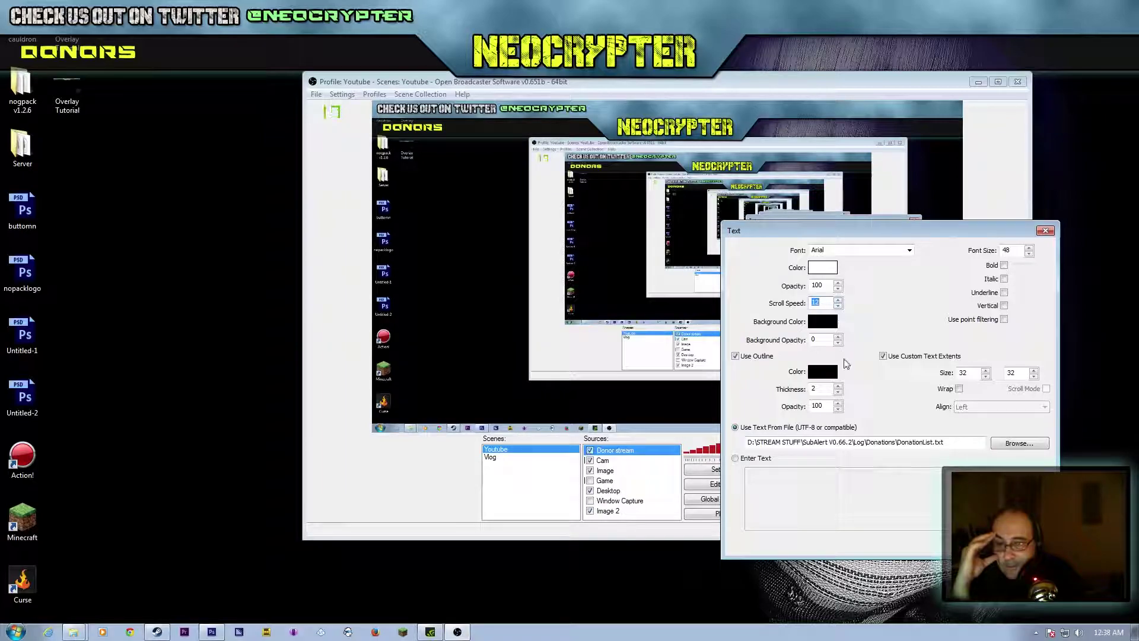
Step: Switch the donor text file to RecentDonations.txt in the Donations folder
left_click(1030, 446)
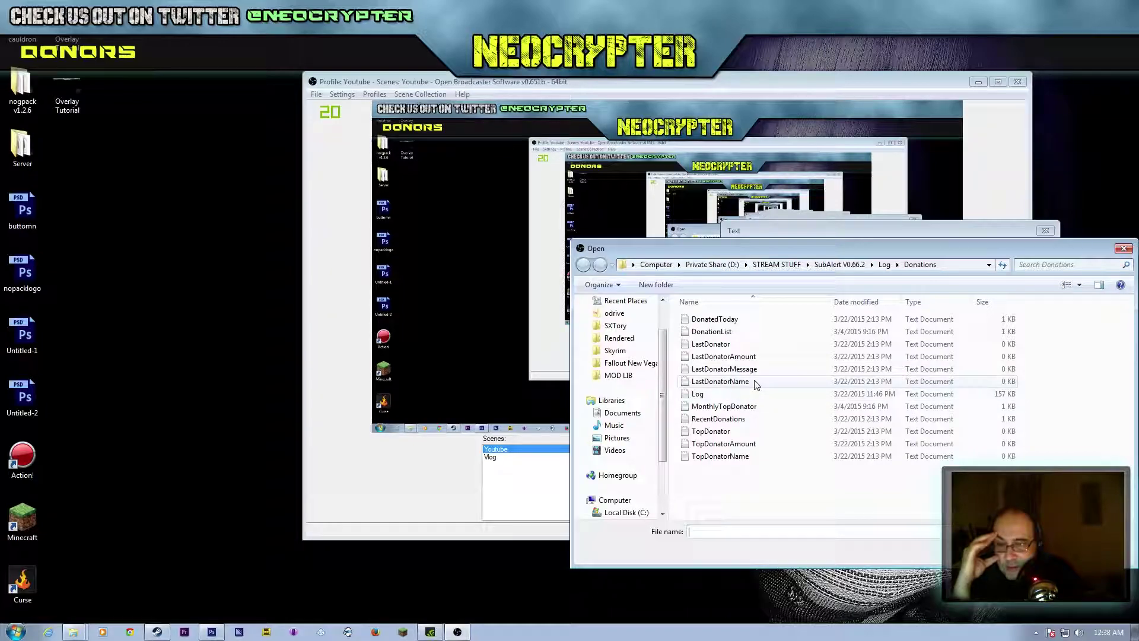
left_click(755, 419)
left_click(1047, 551)
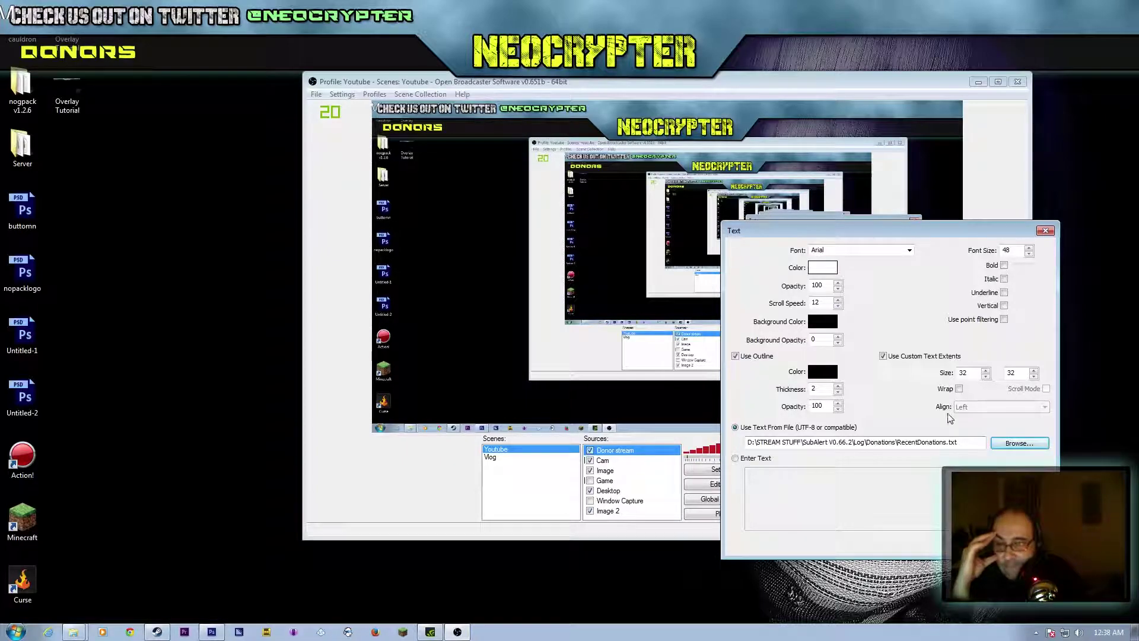
Step: Re-enable Use Custom Text Extents and raise the extent width from 32 to 101
left_click_drag(740, 232, 167, 183)
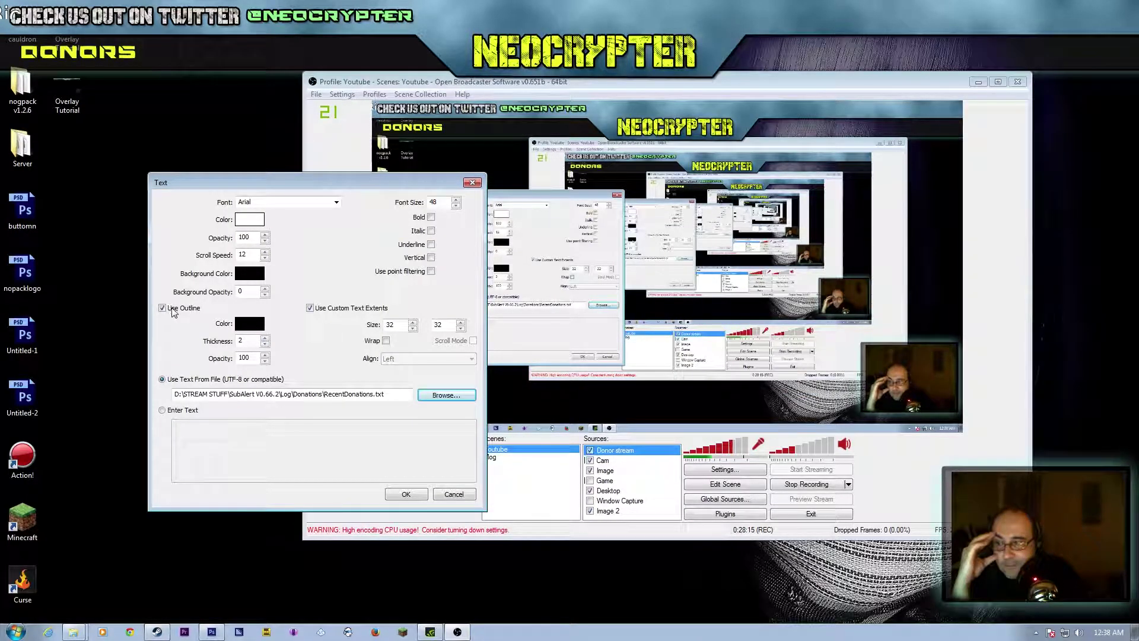
left_click(331, 309)
left_click(310, 308)
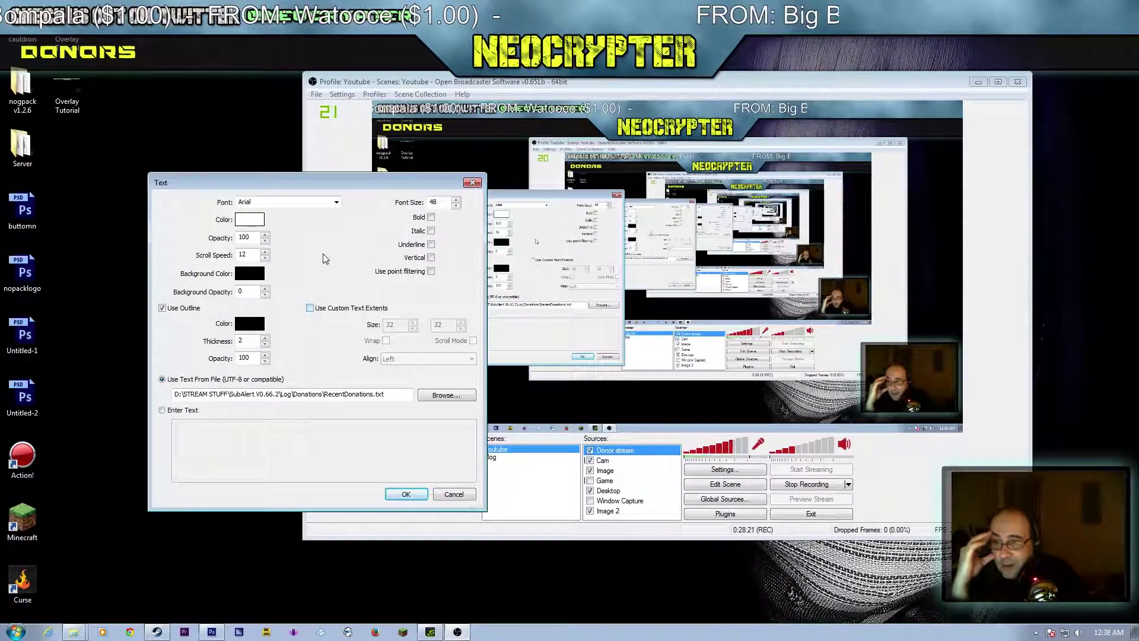
left_click(316, 311)
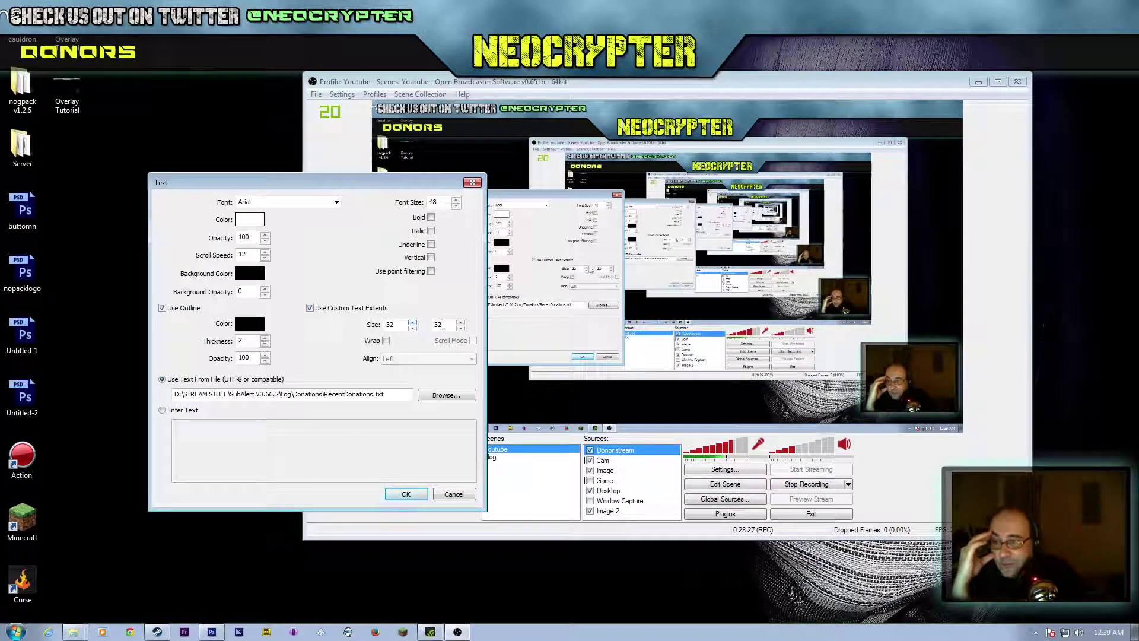
left_click(413, 322)
left_click_drag(412, 323, 414, 328)
left_click(412, 324)
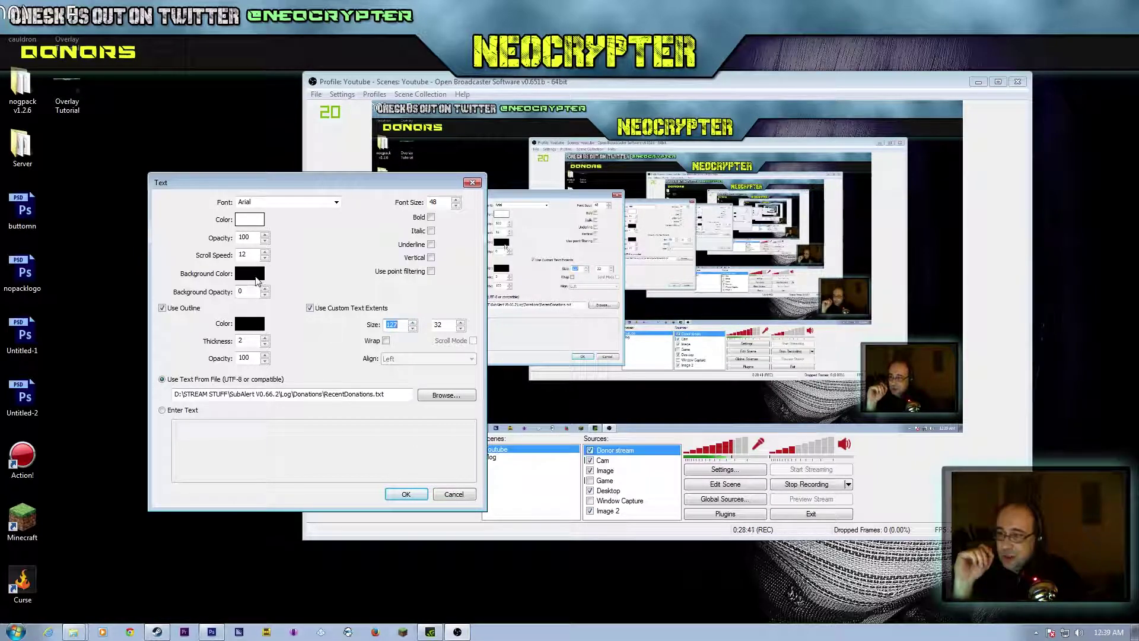
Step: Set the donor text colour to a pale yellow
left_click(243, 220)
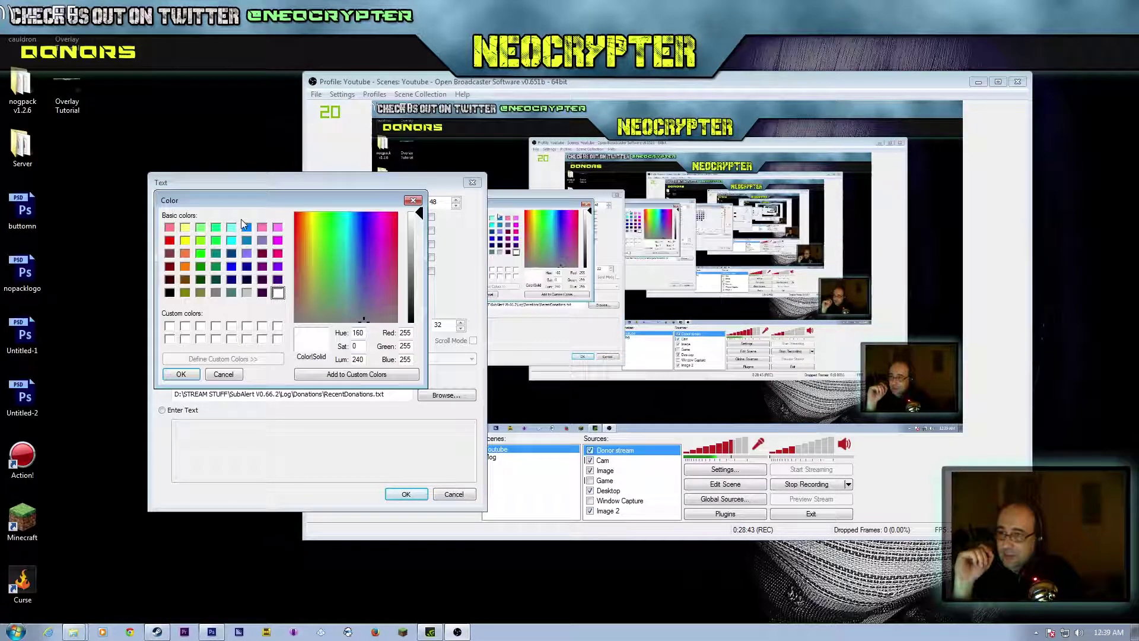
left_click(185, 254)
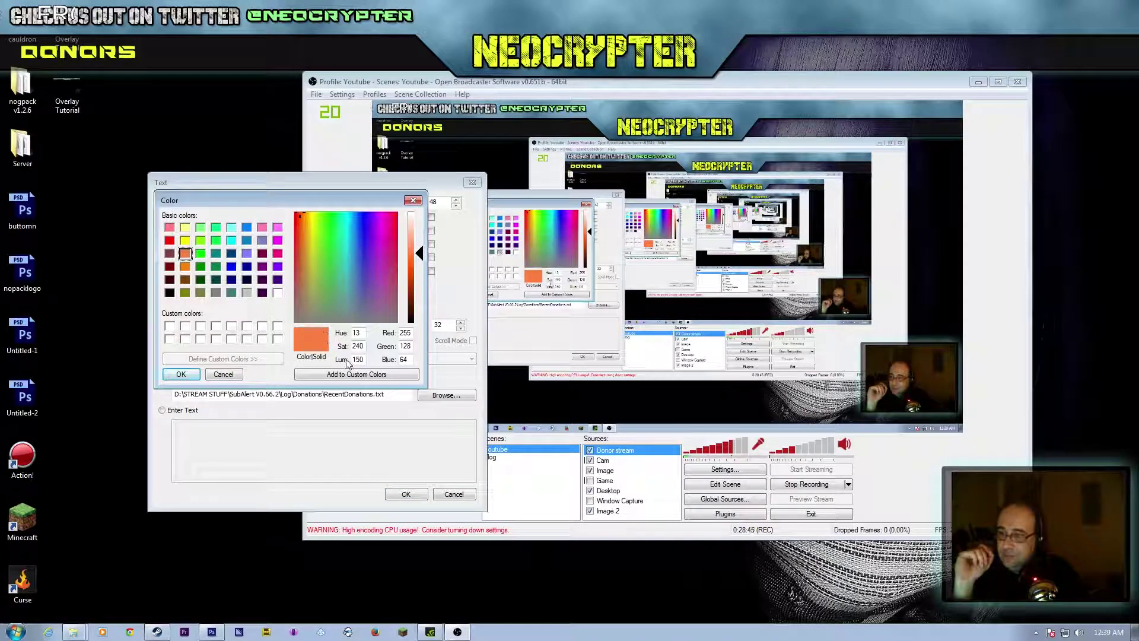
left_click(186, 240)
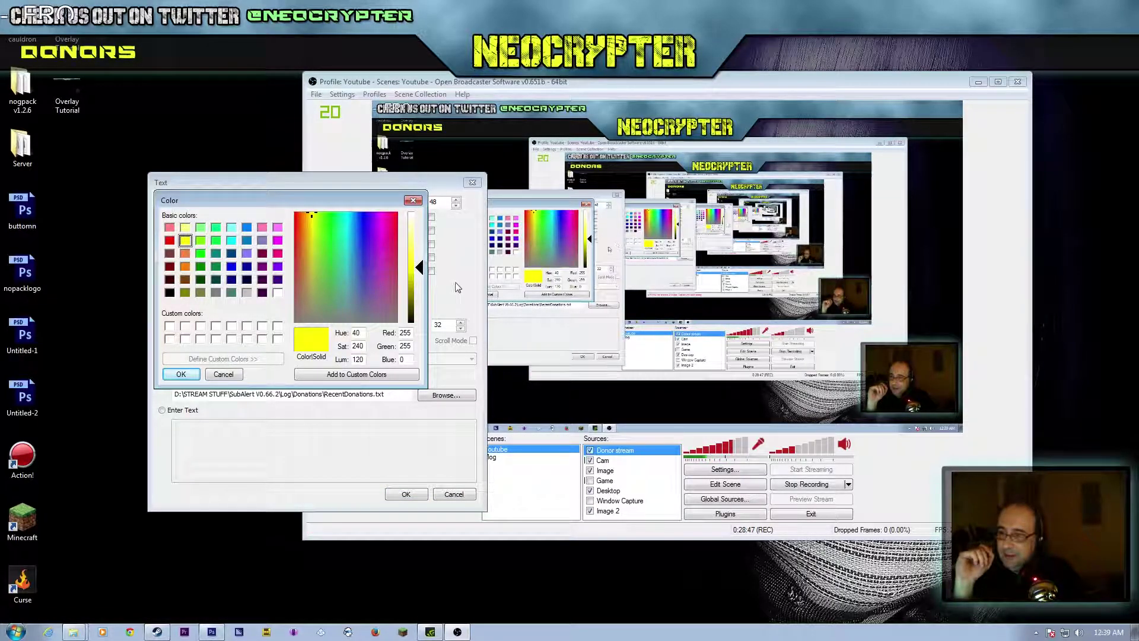
left_click_drag(411, 280, 417, 249)
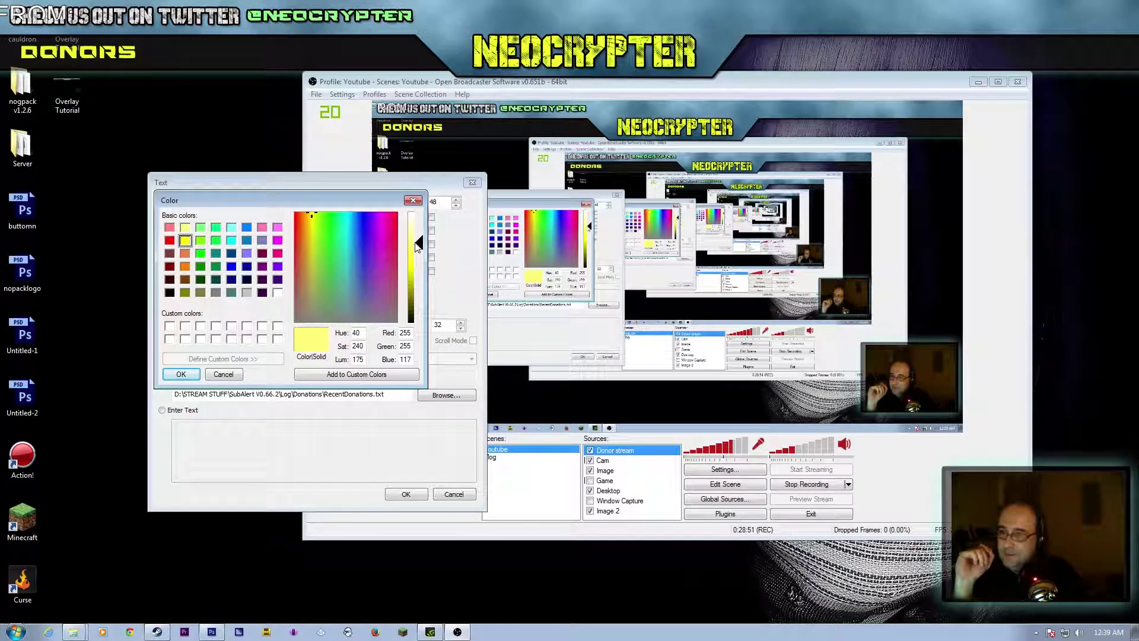
left_click(181, 374)
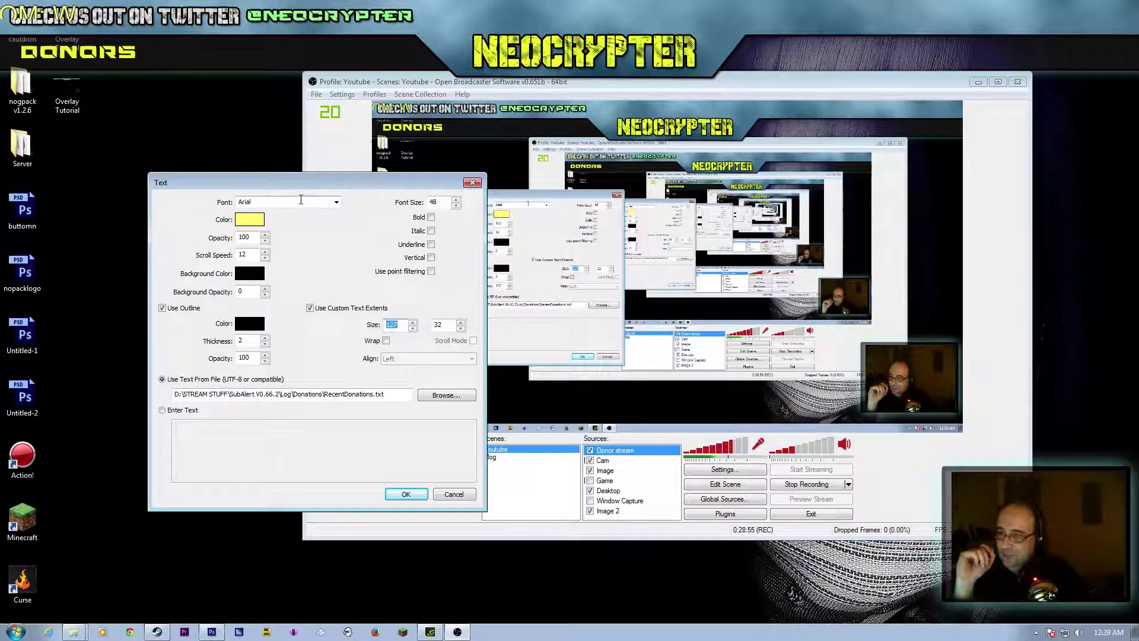
Step: After trying Consolas and Ferret Face 3D Italic, apply the Gimme Danger font
left_click(336, 202)
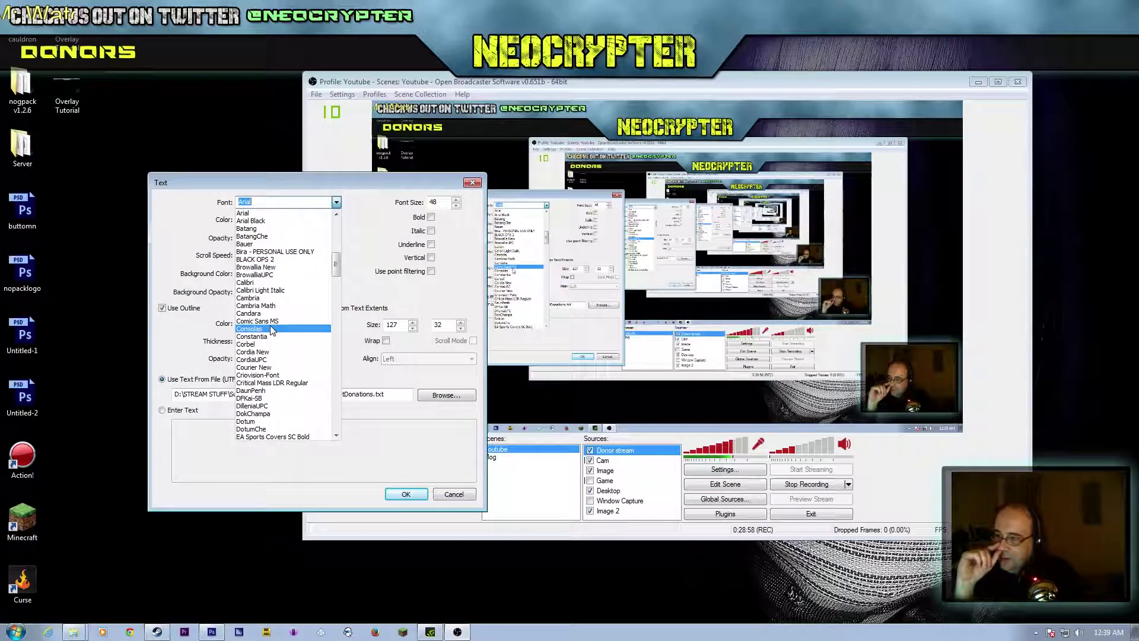
left_click(270, 329)
left_click(337, 203)
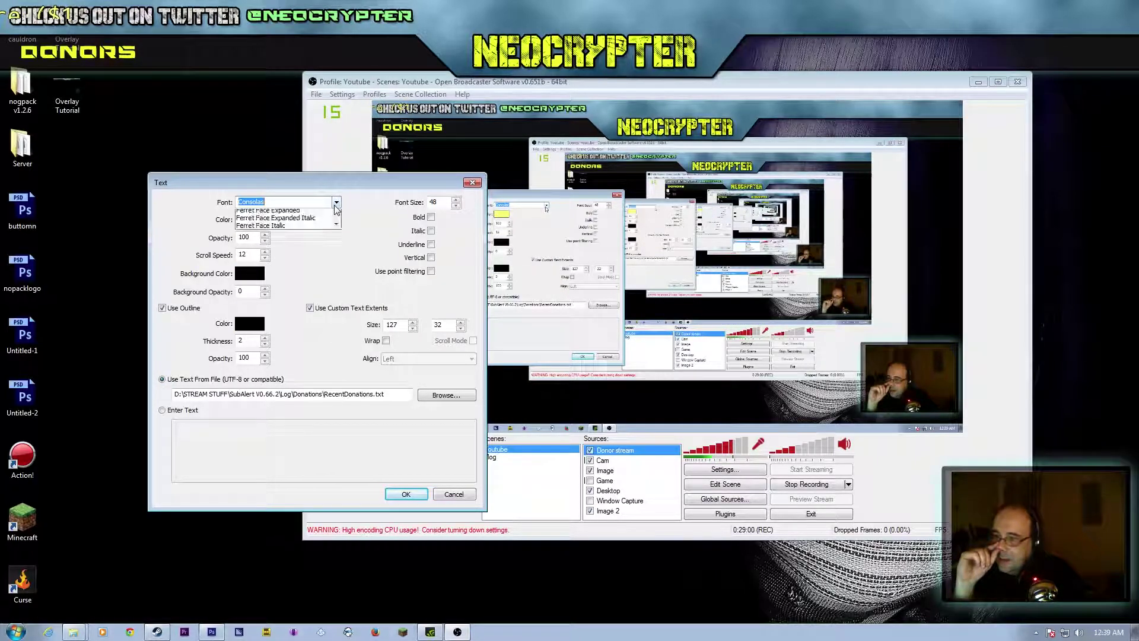
scroll(277, 356, "down", 2)
left_click(270, 352)
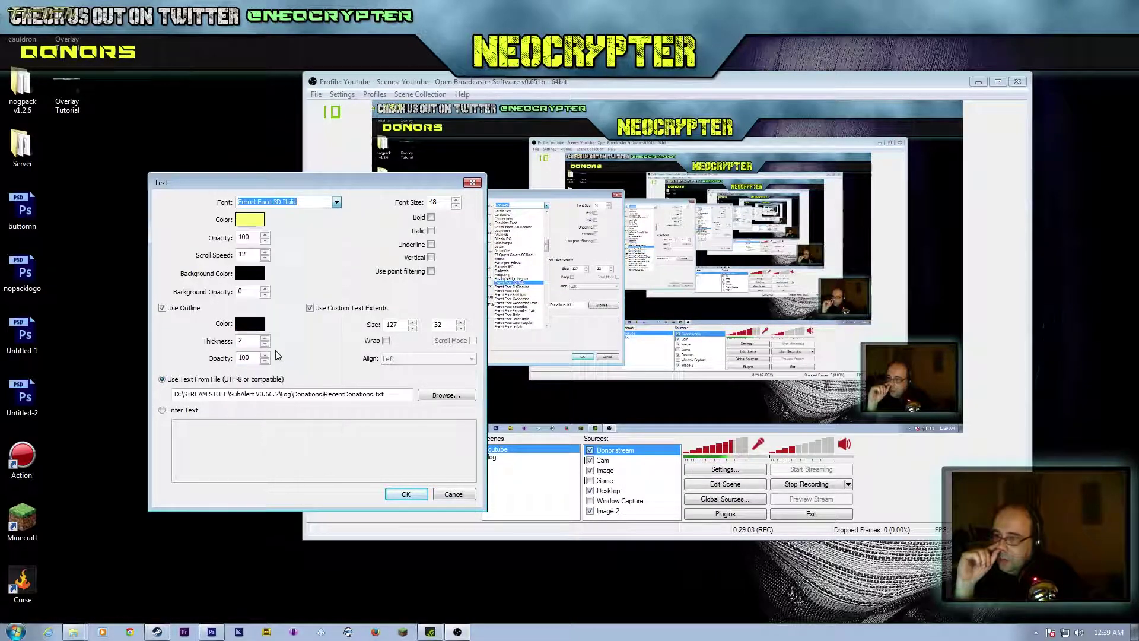
left_click(337, 202)
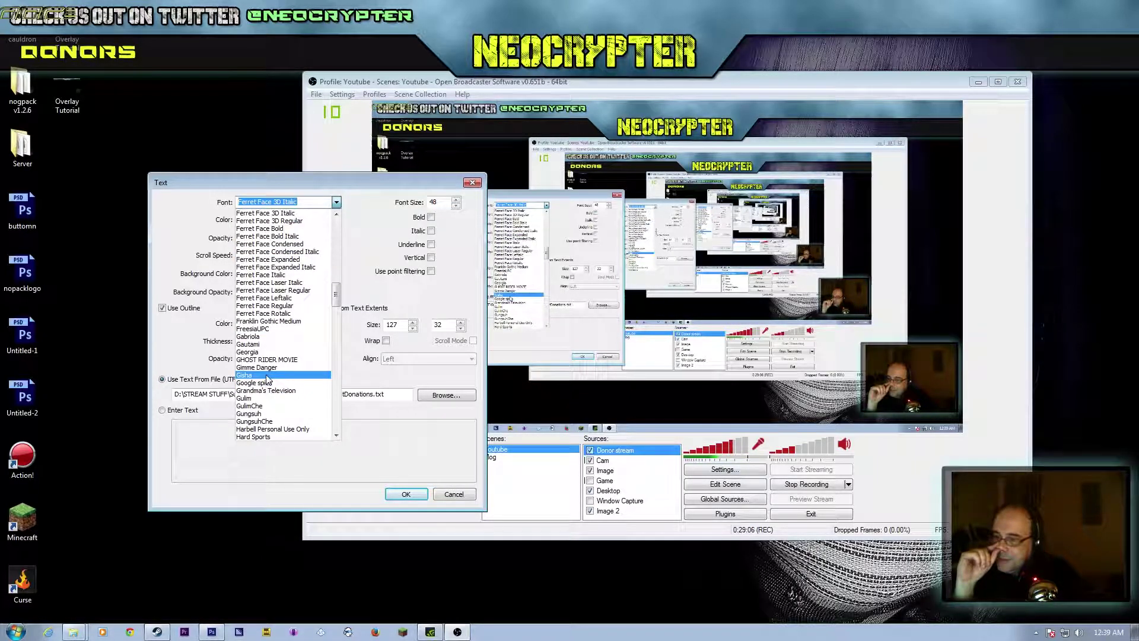
left_click(268, 368)
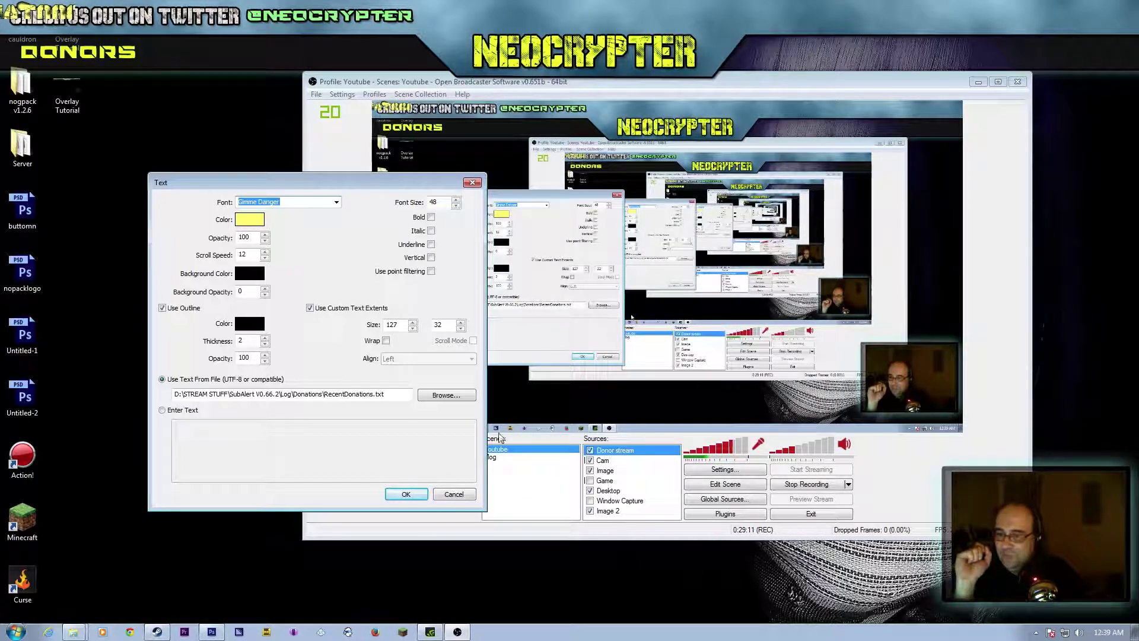
left_click(406, 493)
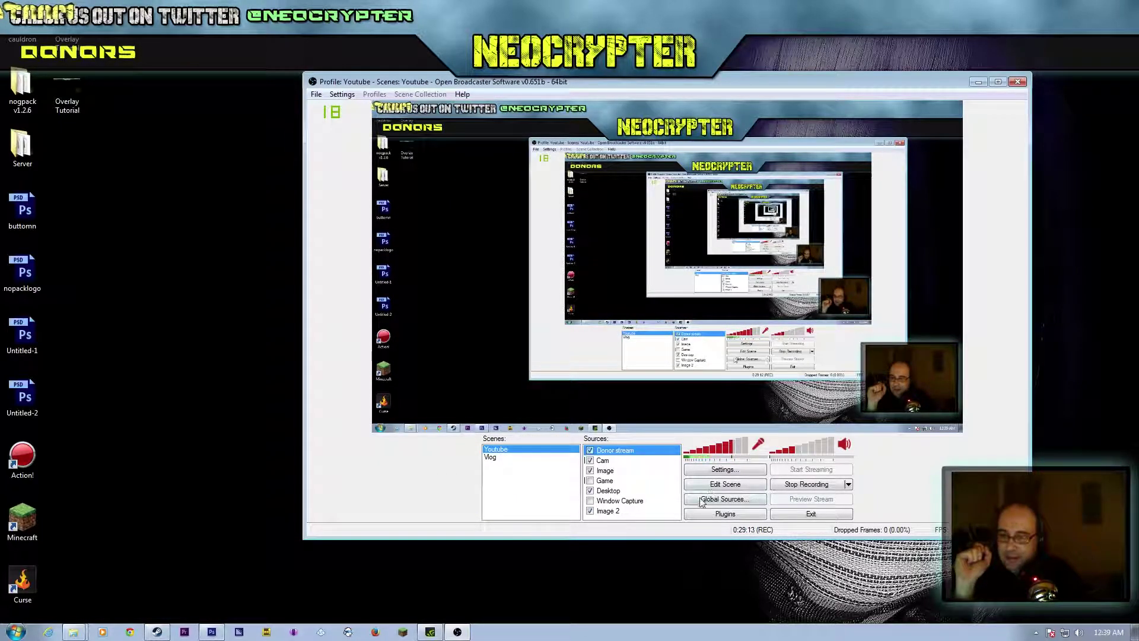
Step: Move the donor ticker beside the DONORS banner and set its text extents to 400 × 45
left_click(718, 487)
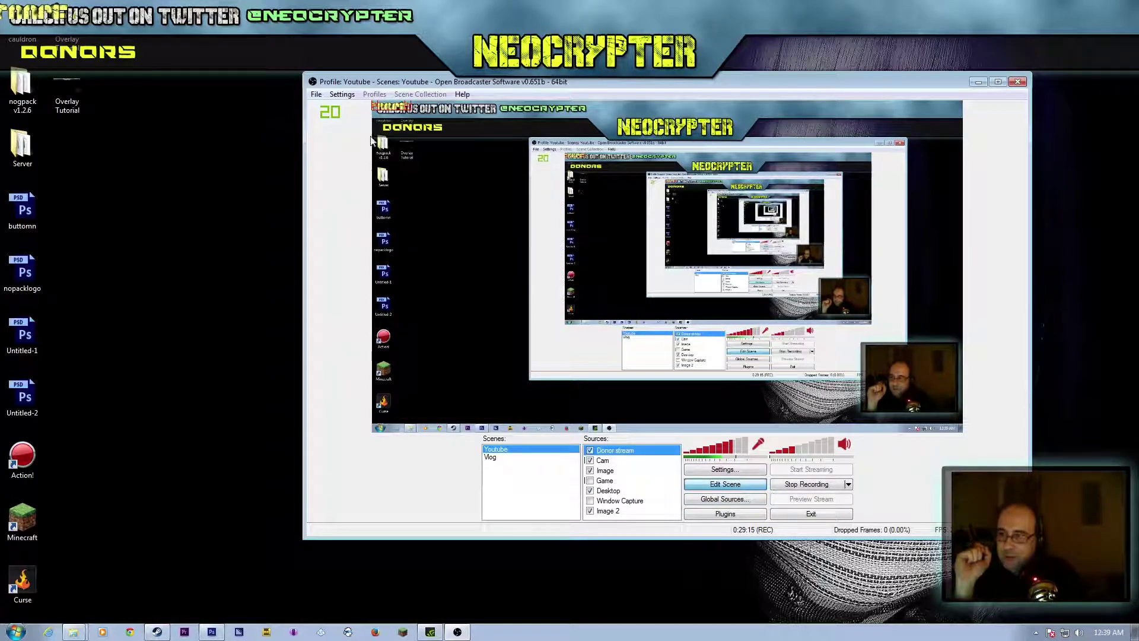
left_click_drag(382, 110, 465, 130)
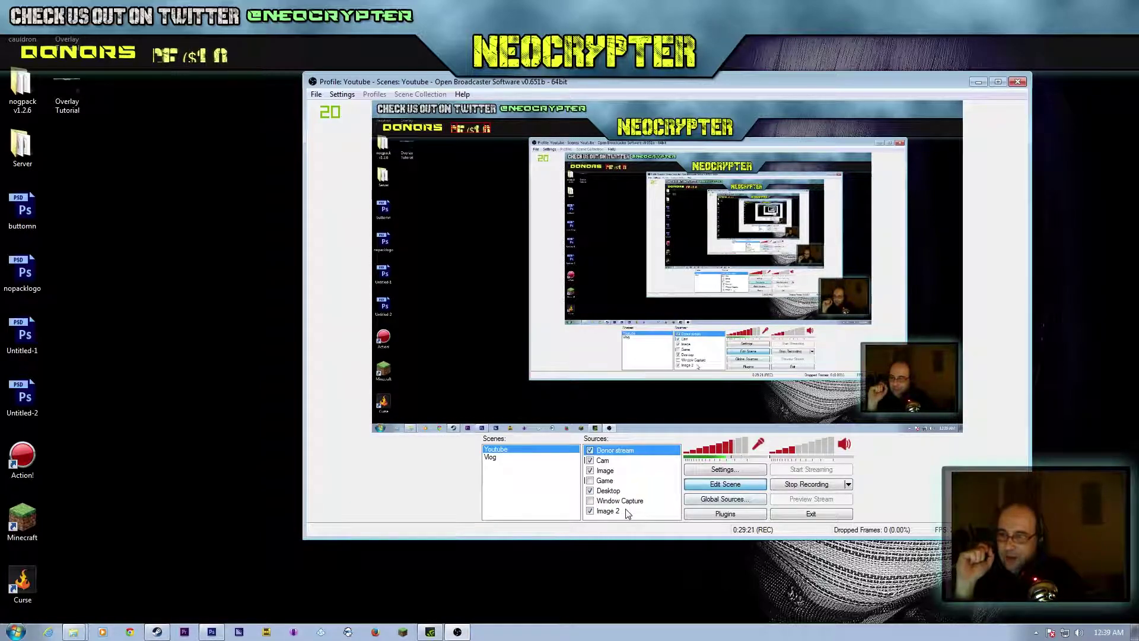
right_click(602, 453)
left_click(629, 534)
double_click(643, 295)
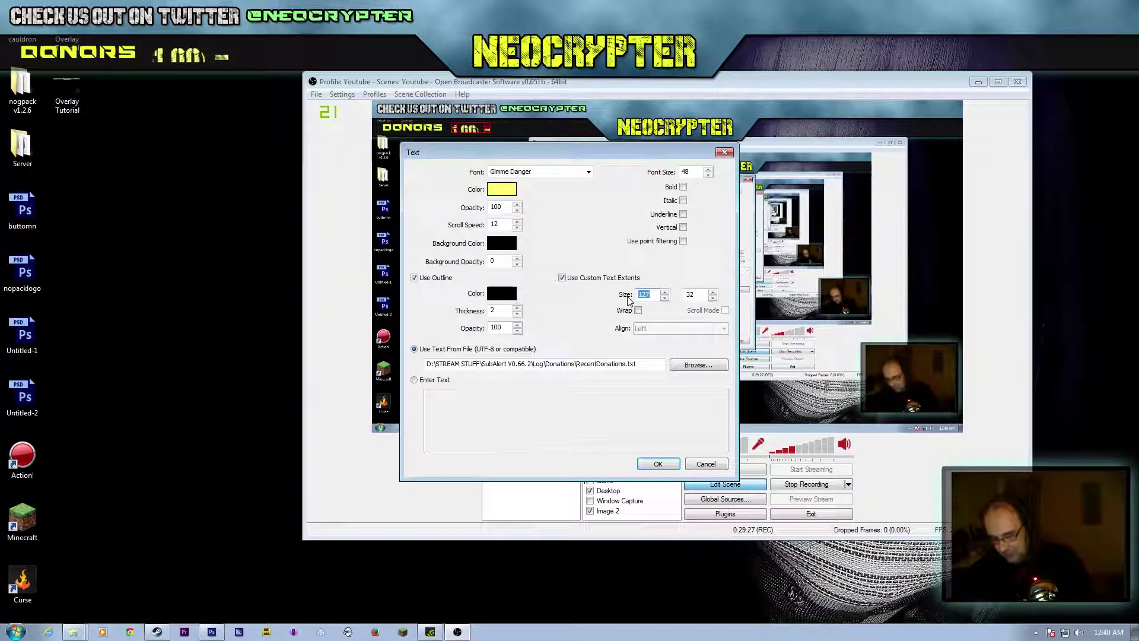
type("600")
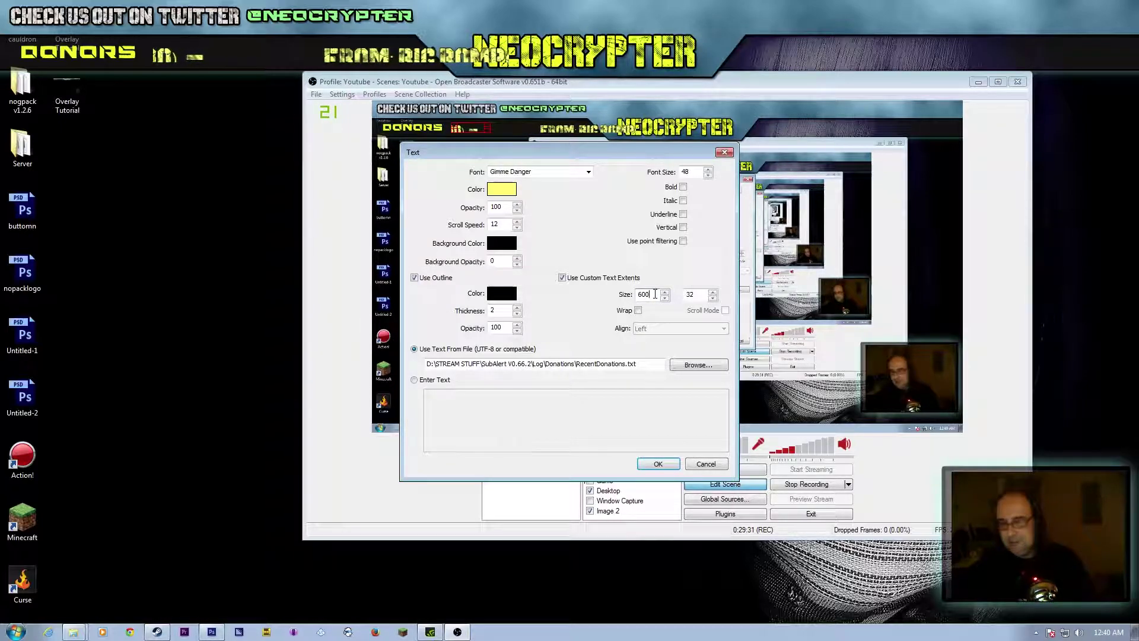
left_click_drag(652, 295, 614, 298)
type("400")
left_click_drag(700, 295, 656, 292)
type("45")
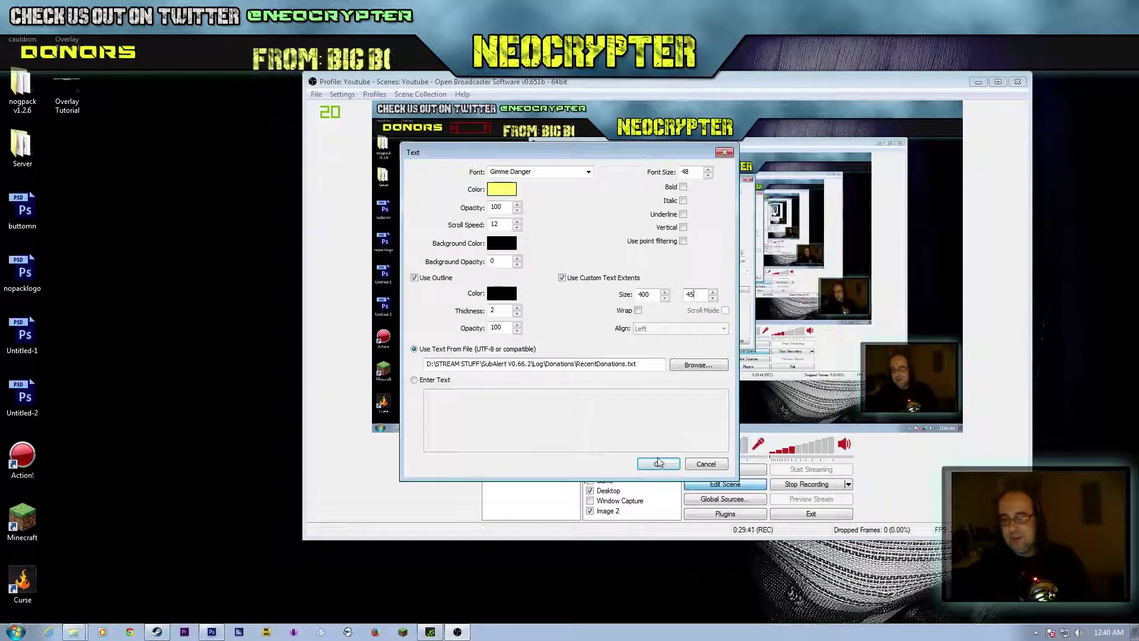
key("Return")
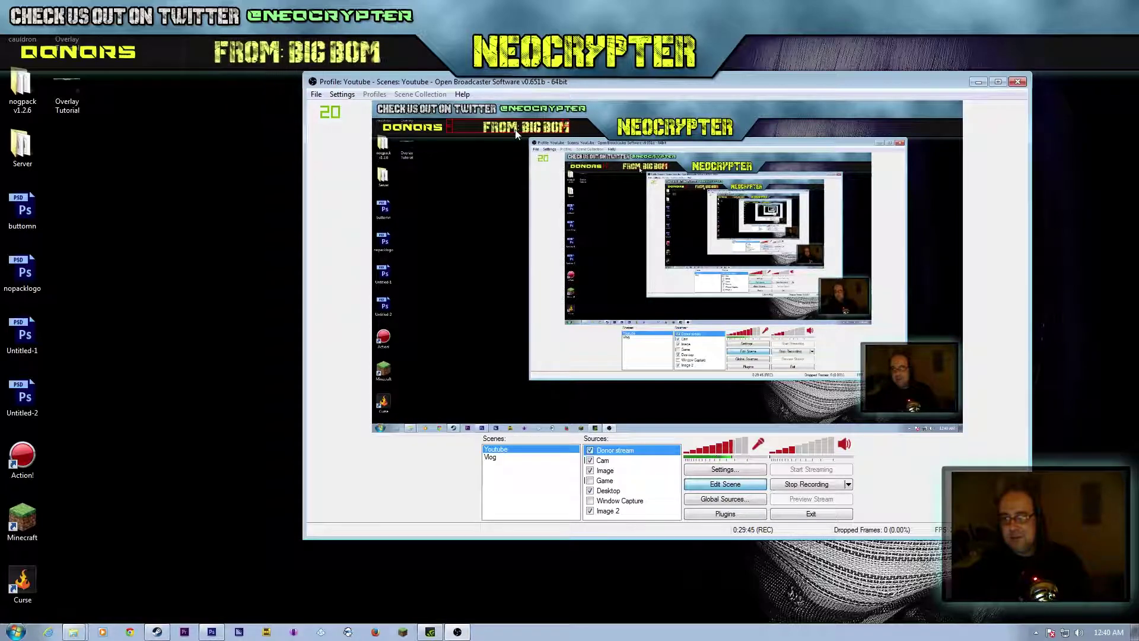
Step: Raise the donor ticker's scroll speed to 50
left_click(718, 472)
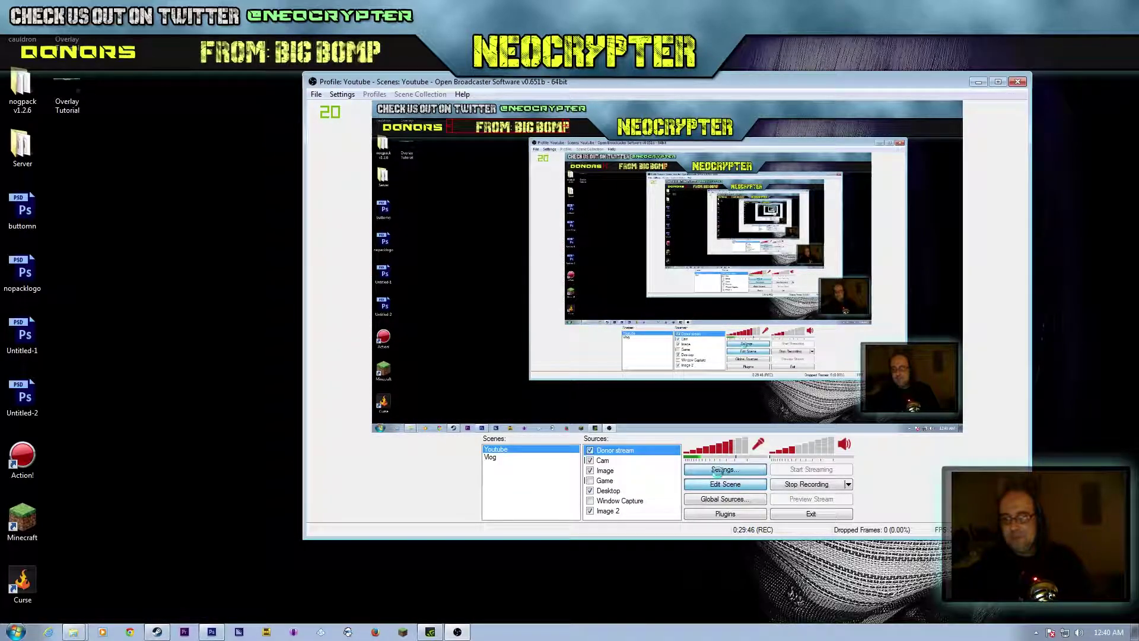
left_click(715, 504)
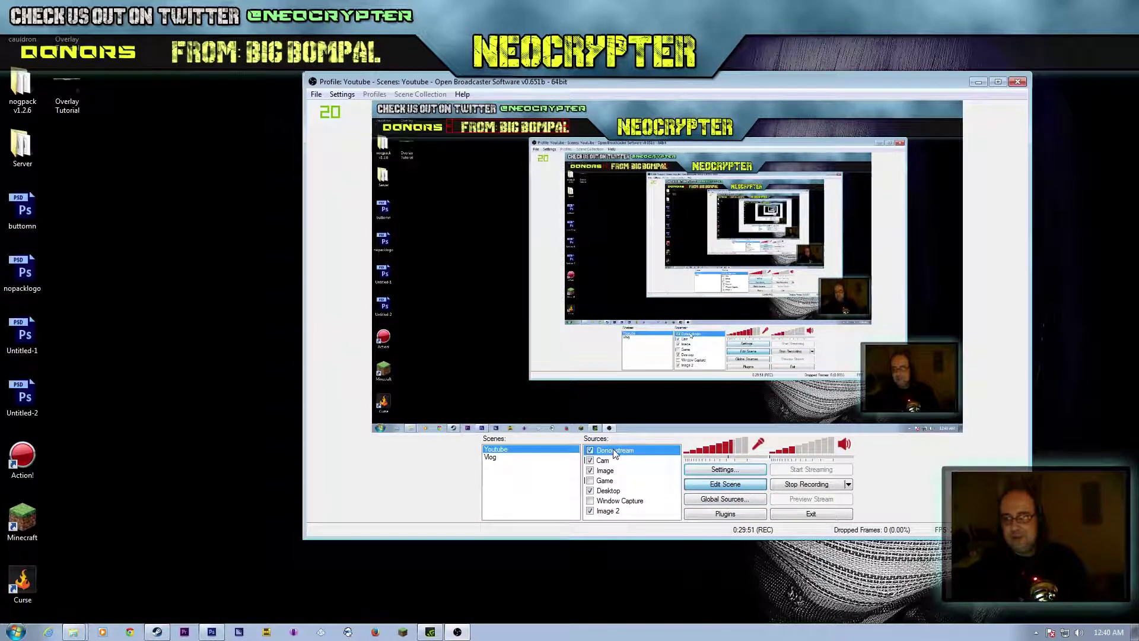
right_click(613, 450)
left_click(649, 532)
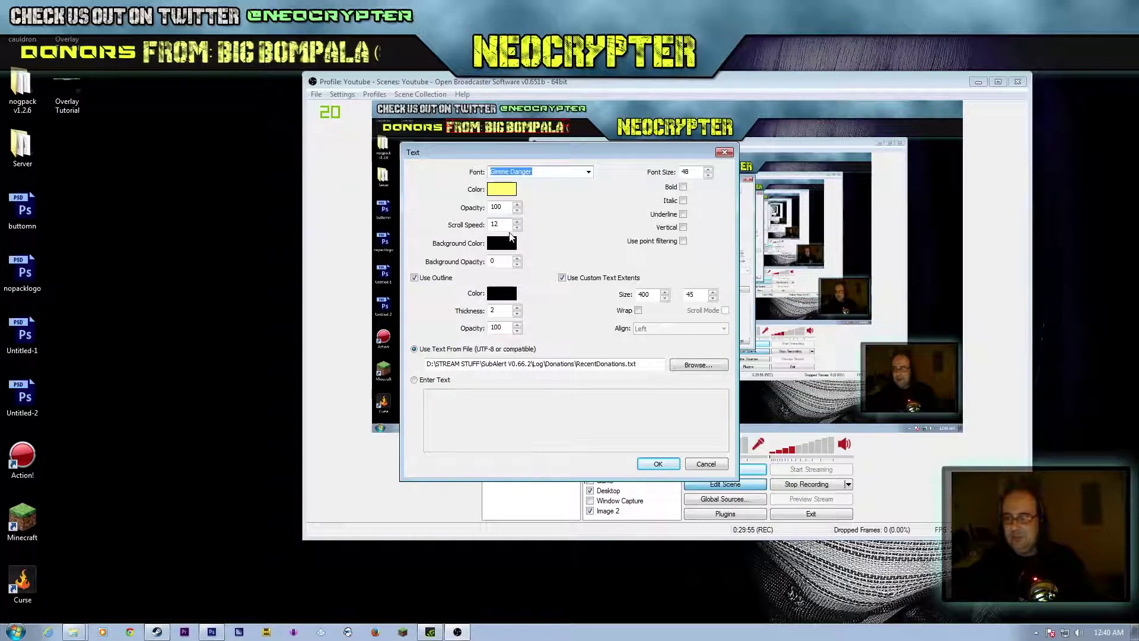
left_click_drag(501, 223, 469, 224)
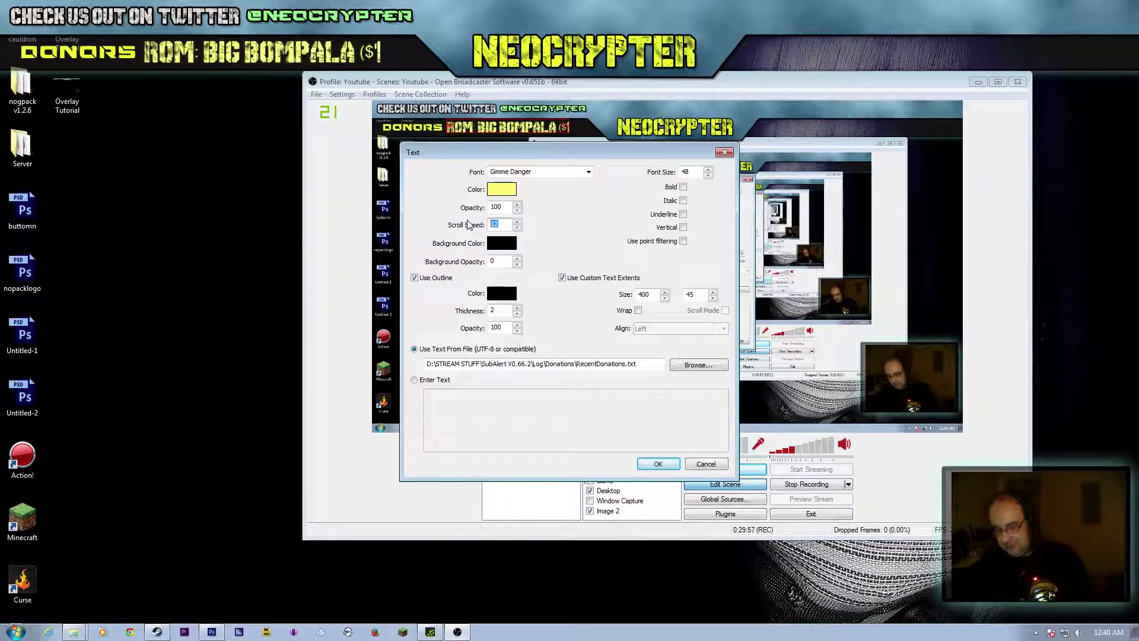
type("50")
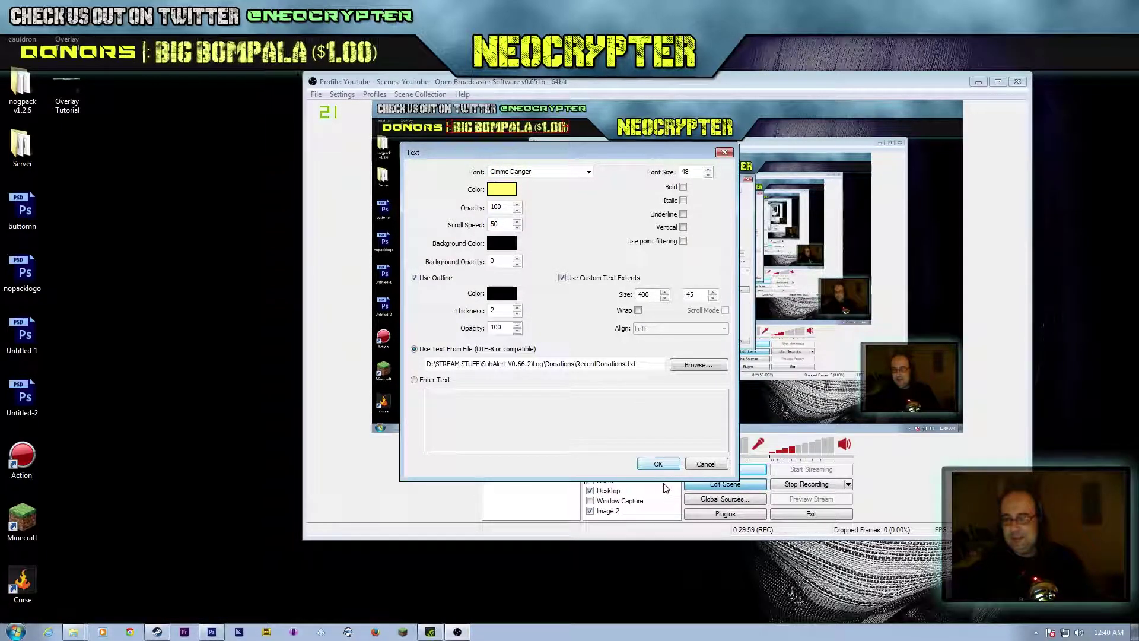
left_click(658, 463)
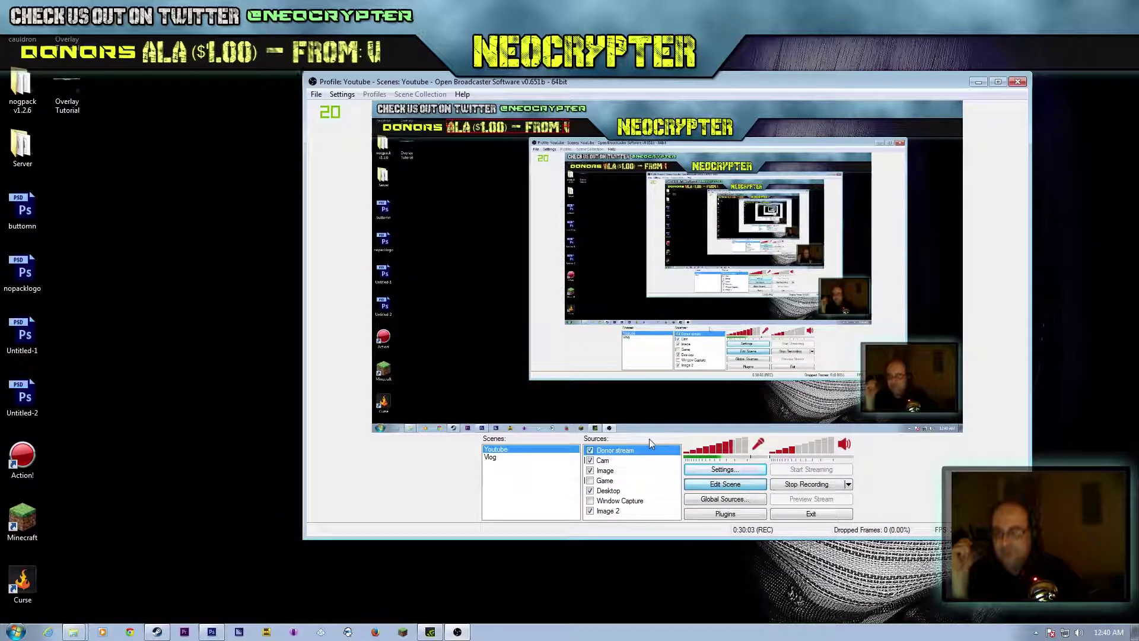
Step: Adjust the donor text area width, trying 500 and 480, settling on 450
right_click(616, 450)
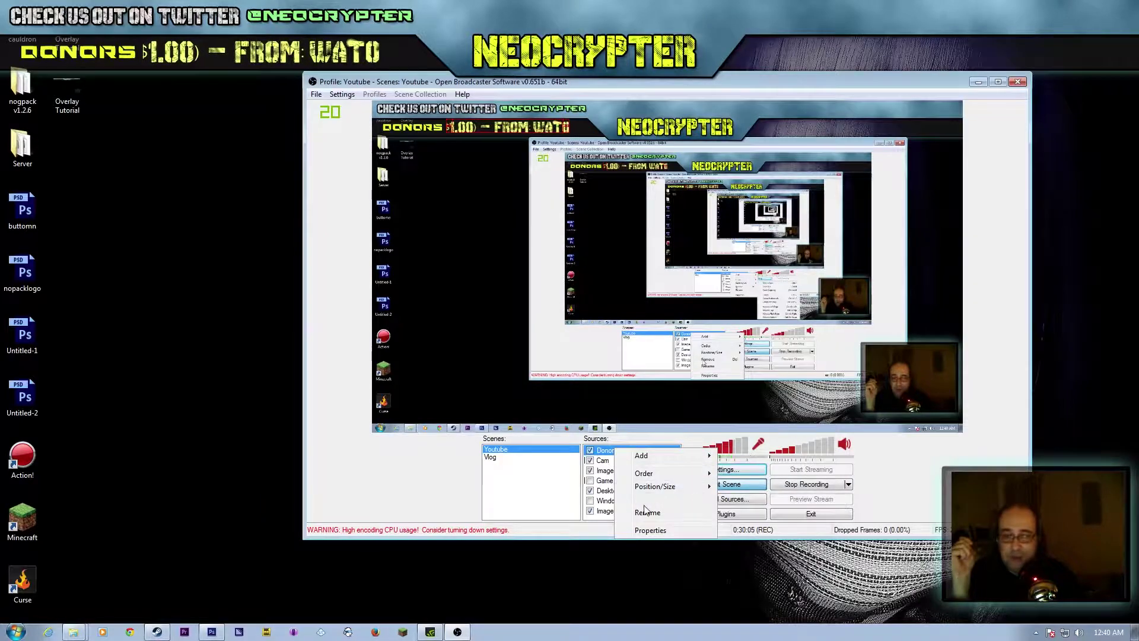
left_click(650, 530)
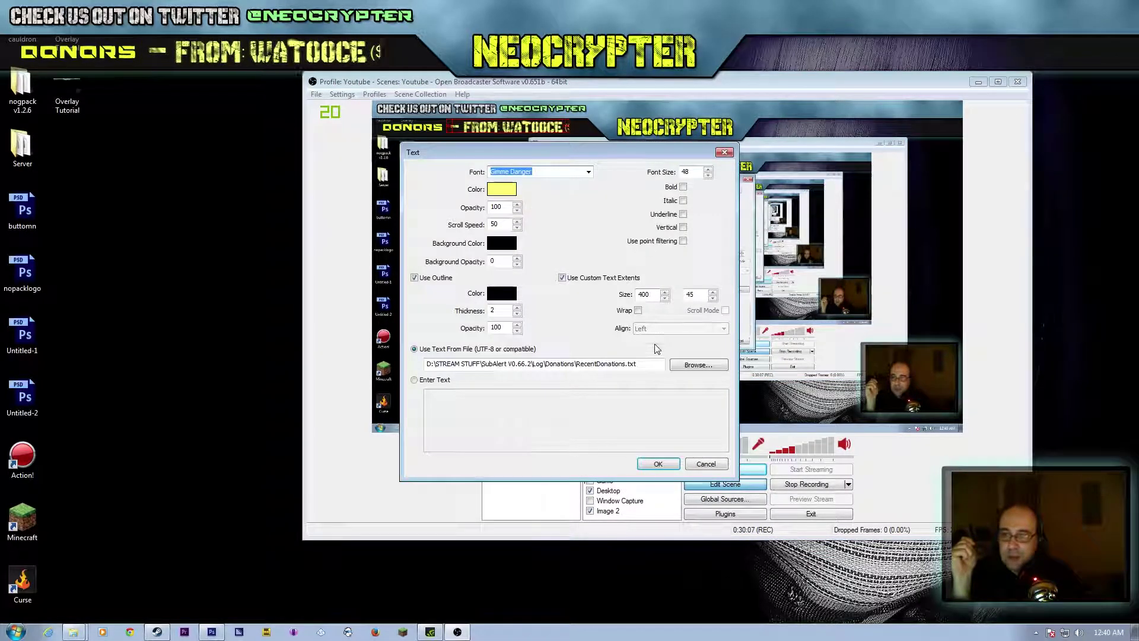
double_click(646, 295)
type("500")
left_click(660, 464)
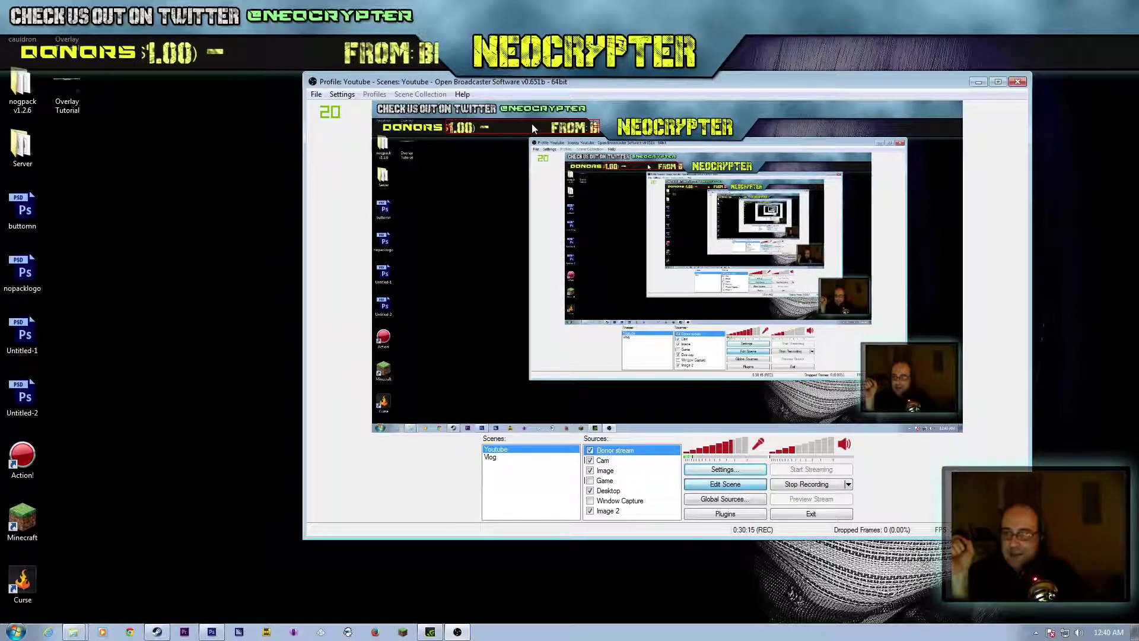
right_click(622, 462)
left_click(641, 471)
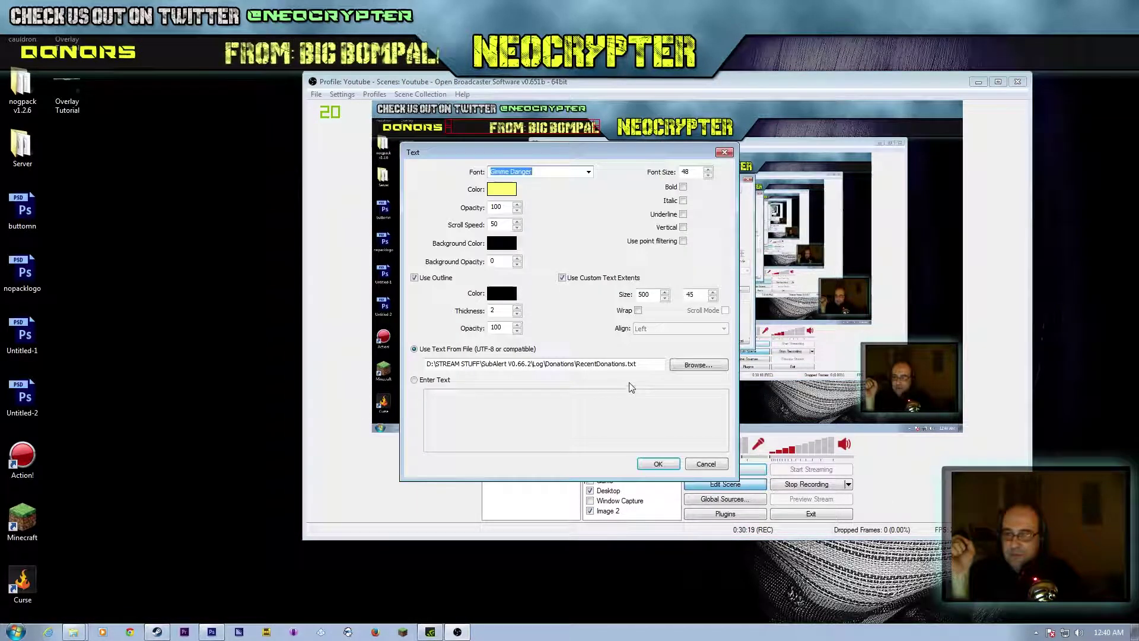
left_click_drag(651, 294, 637, 301)
type("480")
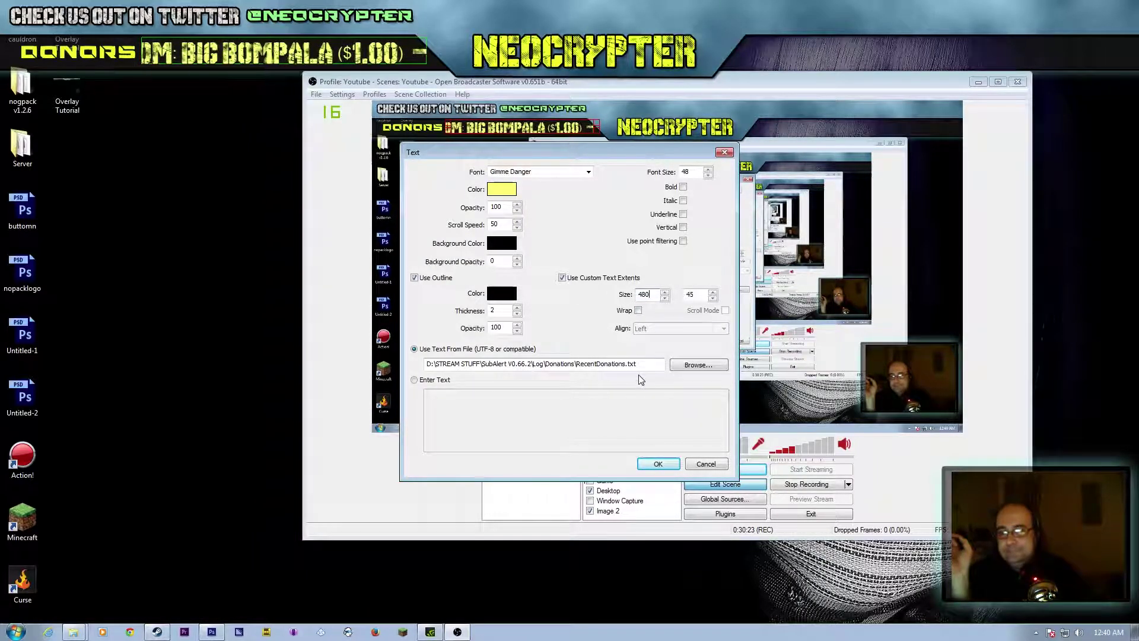
left_click_drag(653, 295, 635, 297)
type("450")
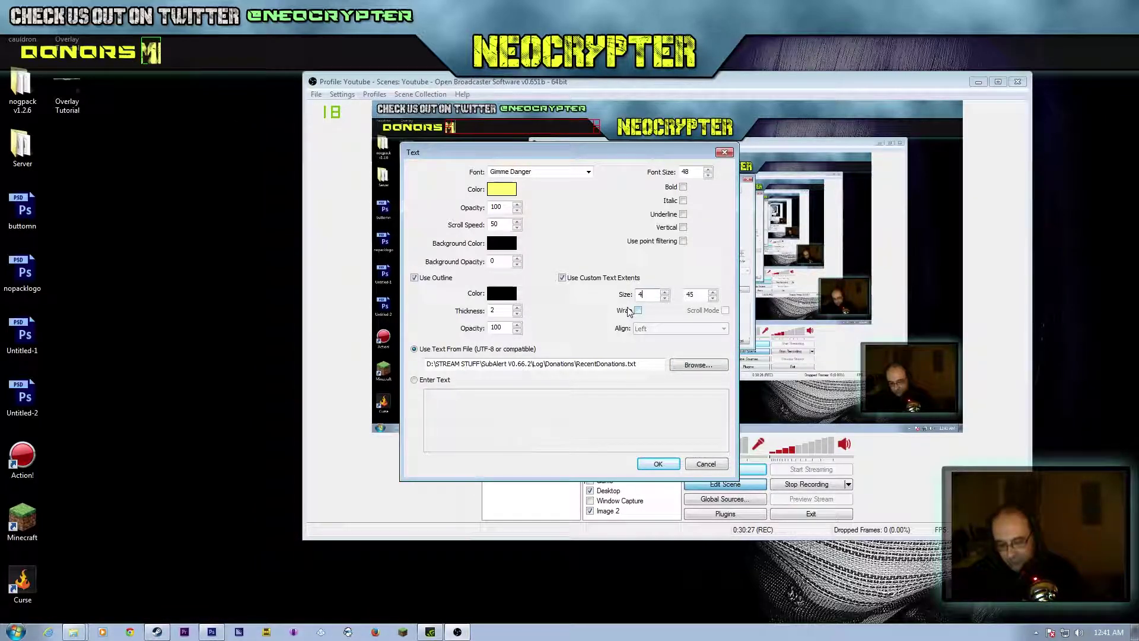
left_click(672, 467)
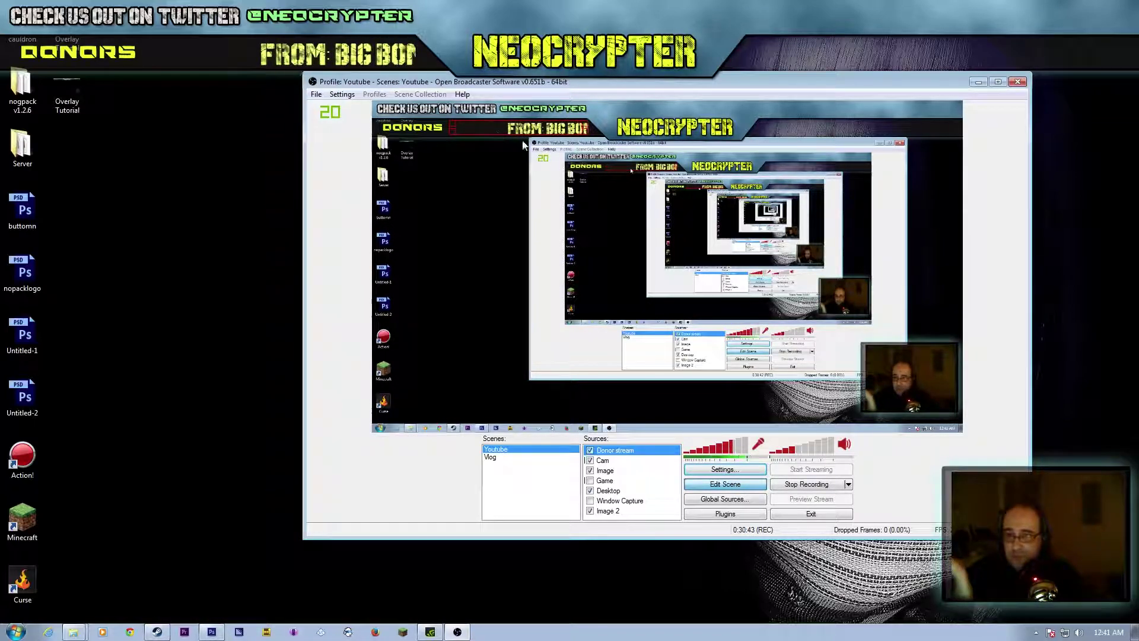
Step: Drag the OBS main window off to the right edge of the screen
left_click_drag(829, 80, 1138, 89)
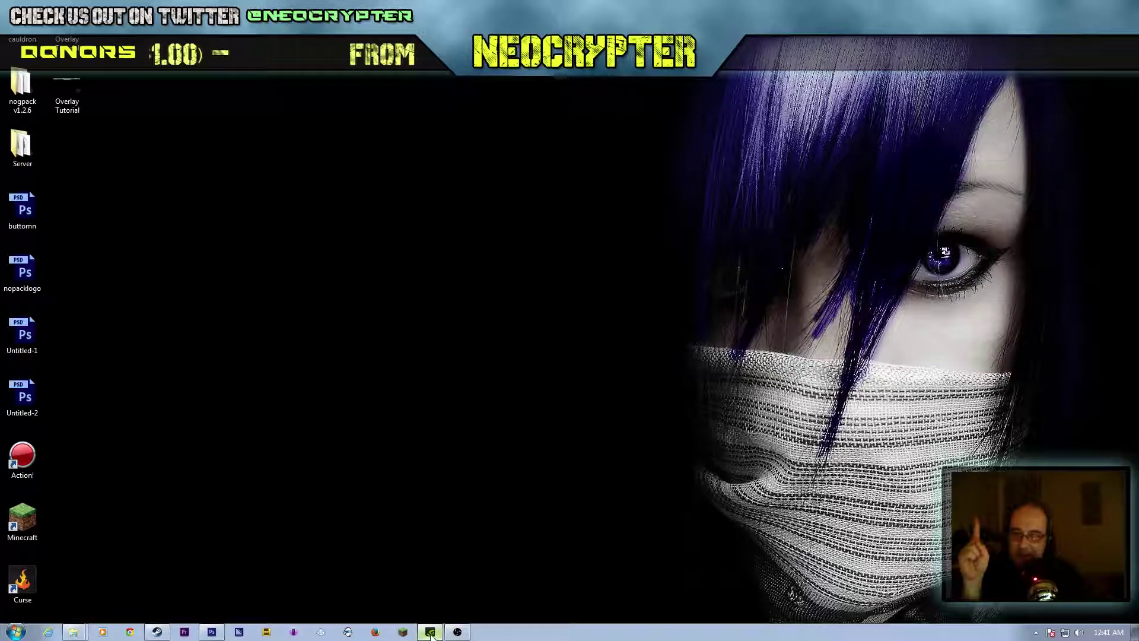
Step: In Photoshop, show the game screenshot layer and open the Actions panel with Alt+F9
left_click(431, 632)
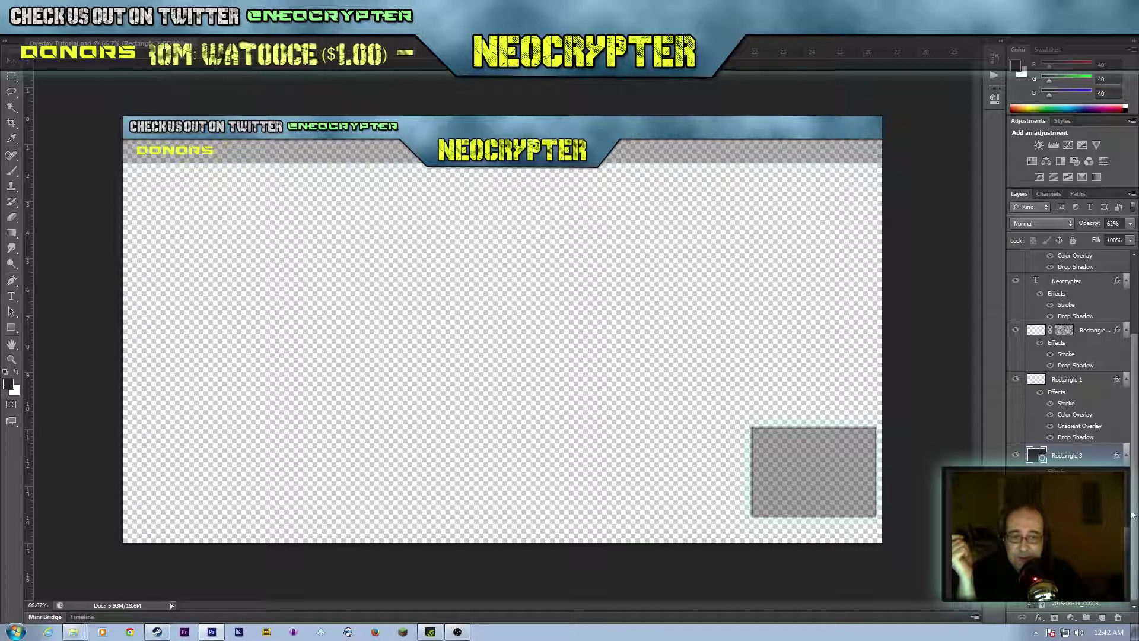
left_click(1017, 604)
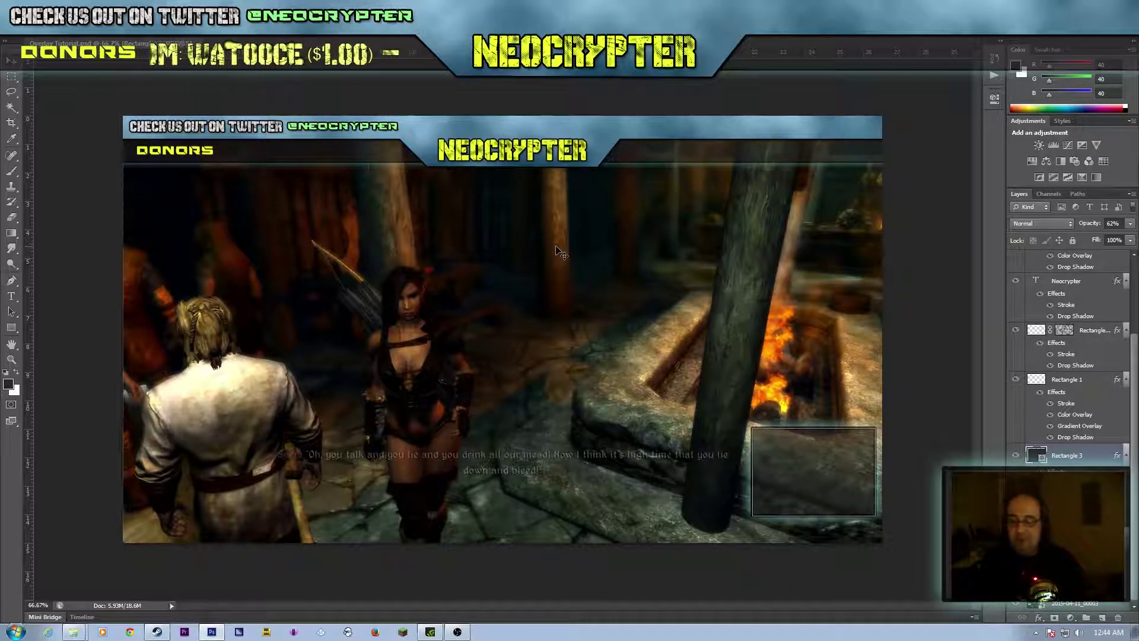
key("alt+F9")
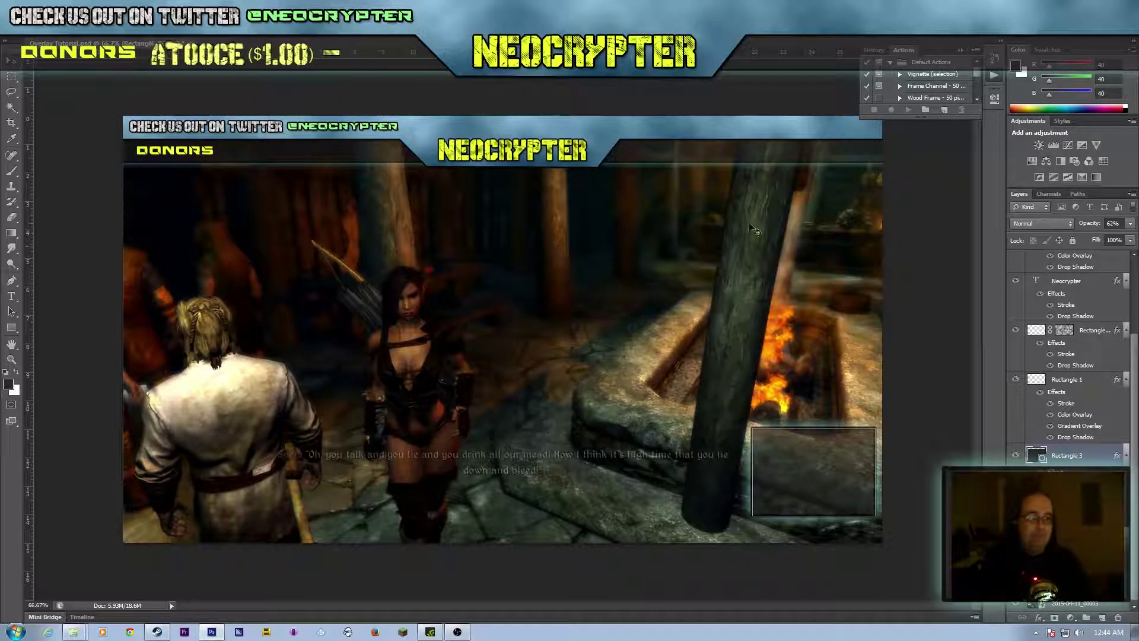